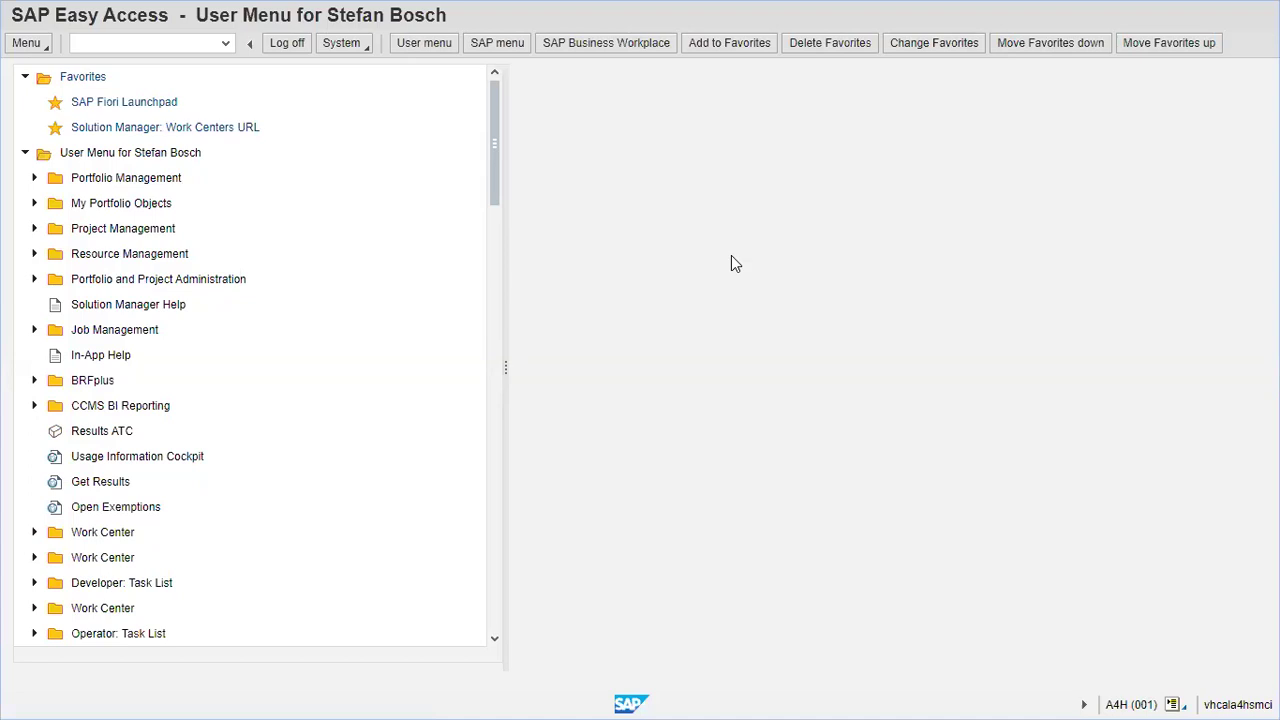
Run transaction solman_setup and display the SAP Solution Manager Configuration window in full screen
{"action": "left_click", "coordinate": [146, 43]}
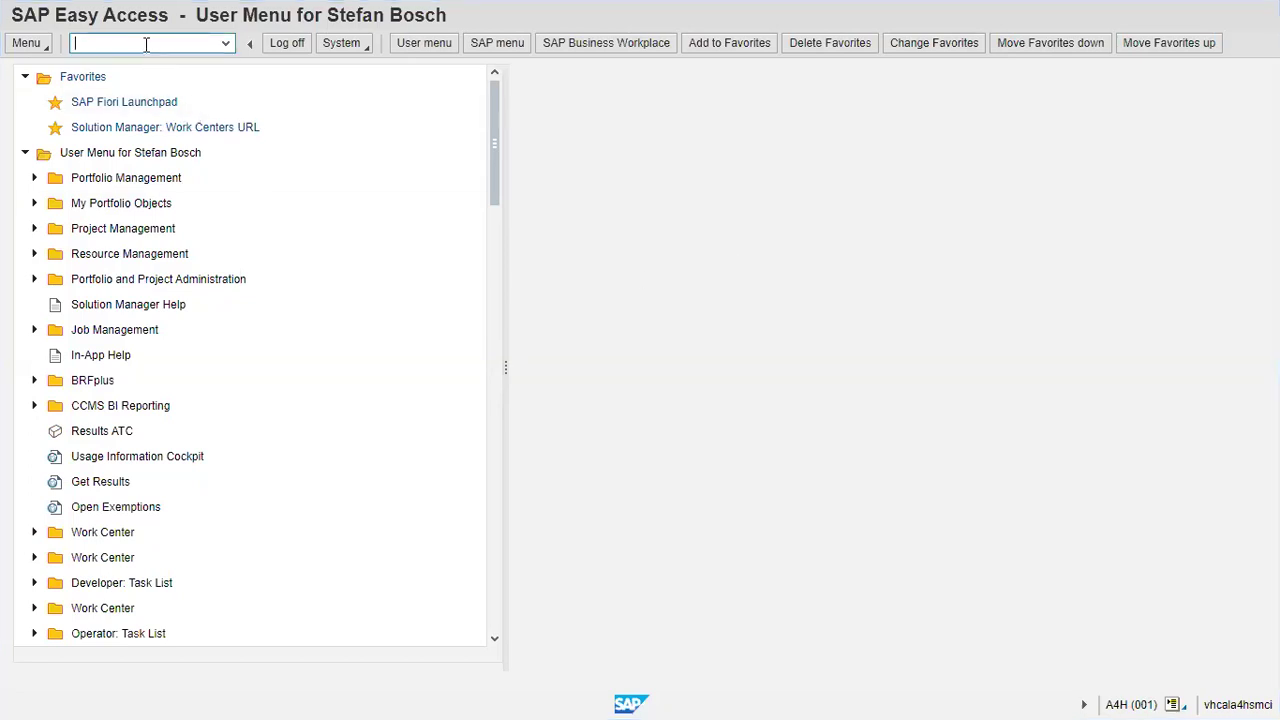
{"action": "type", "text": "SOLMAN"}
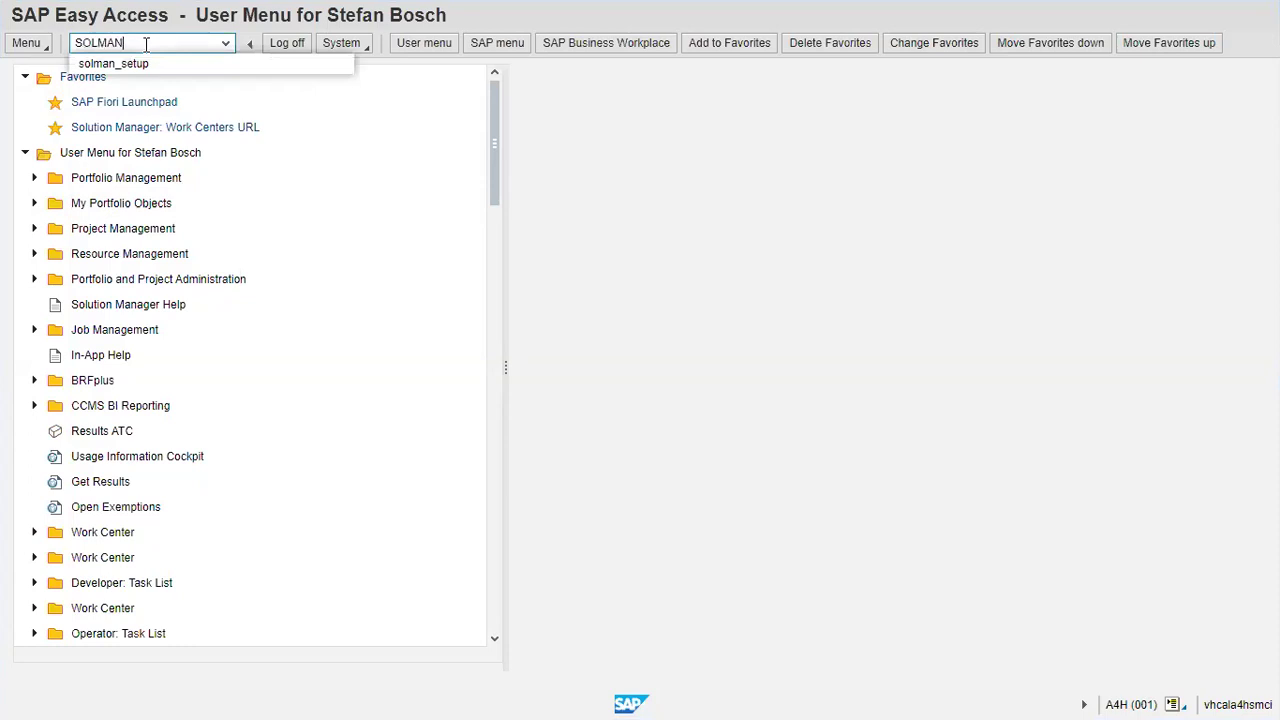
{"action": "type", "text": "_SETUP"}
{"action": "left_click", "coordinate": [144, 54]}
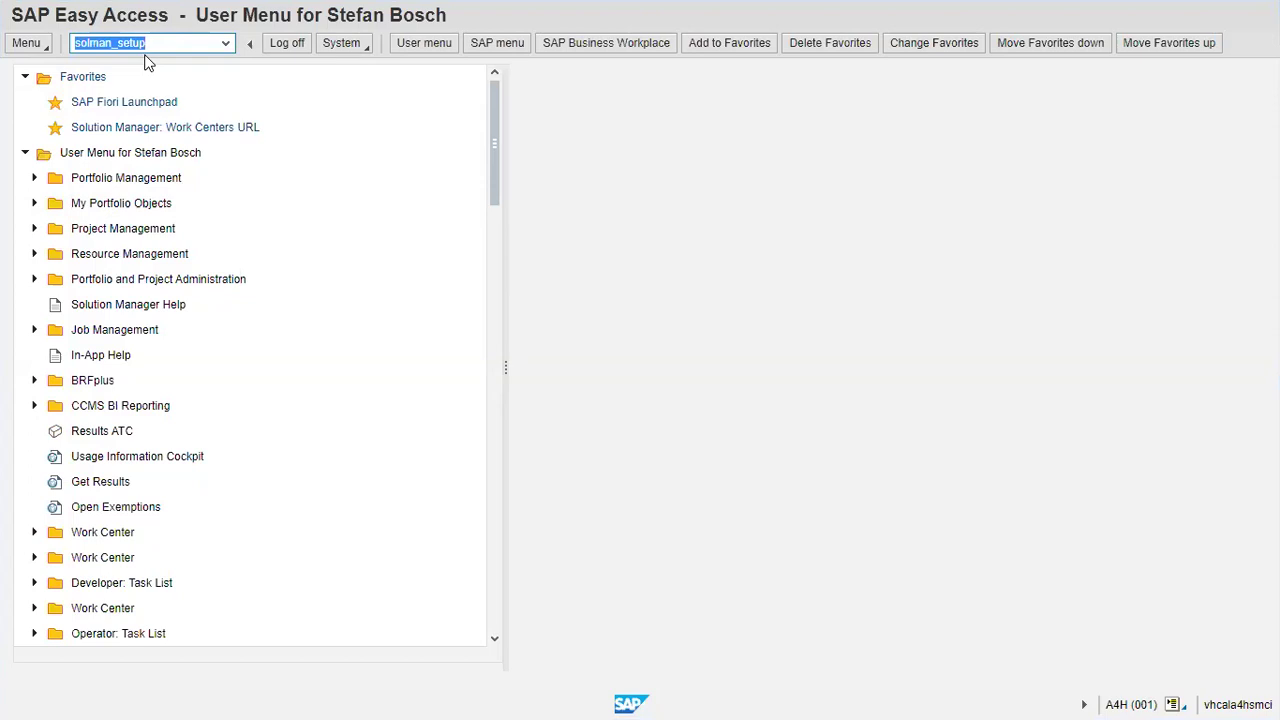
{"action": "left_click", "coordinate": [160, 43]}
{"action": "key", "text": "Return"}
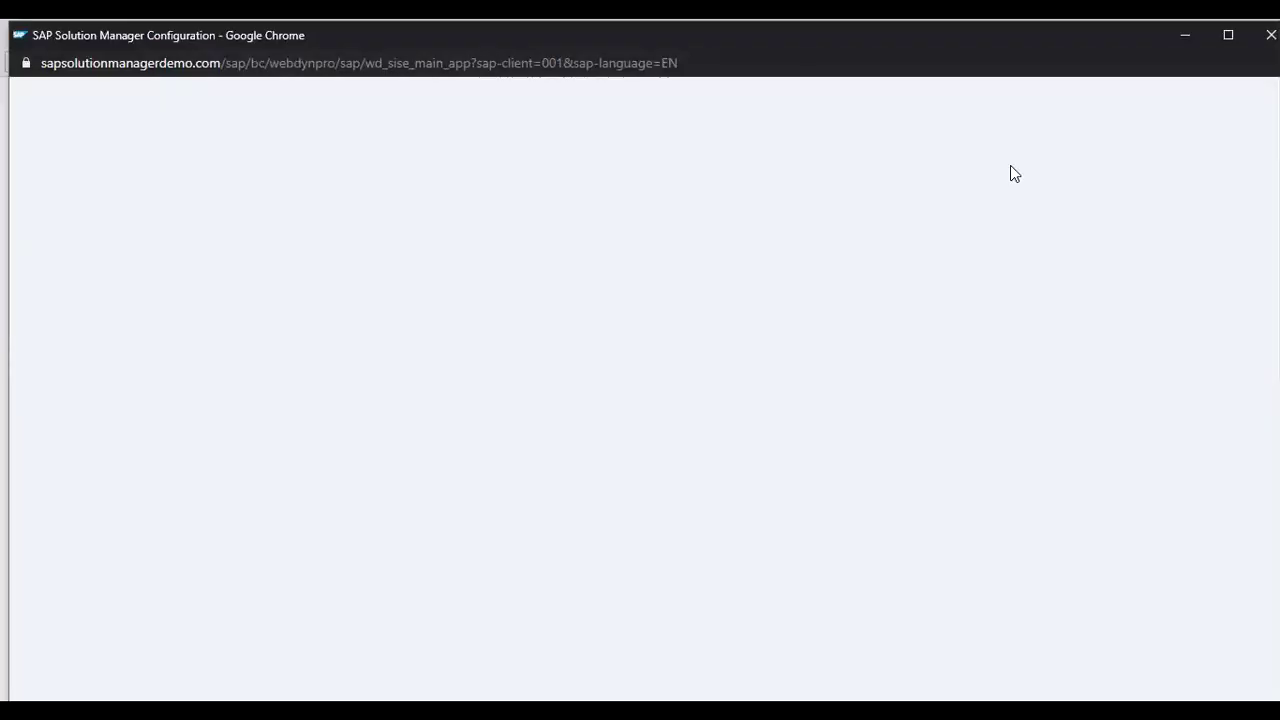
{"action": "key", "text": "F11"}
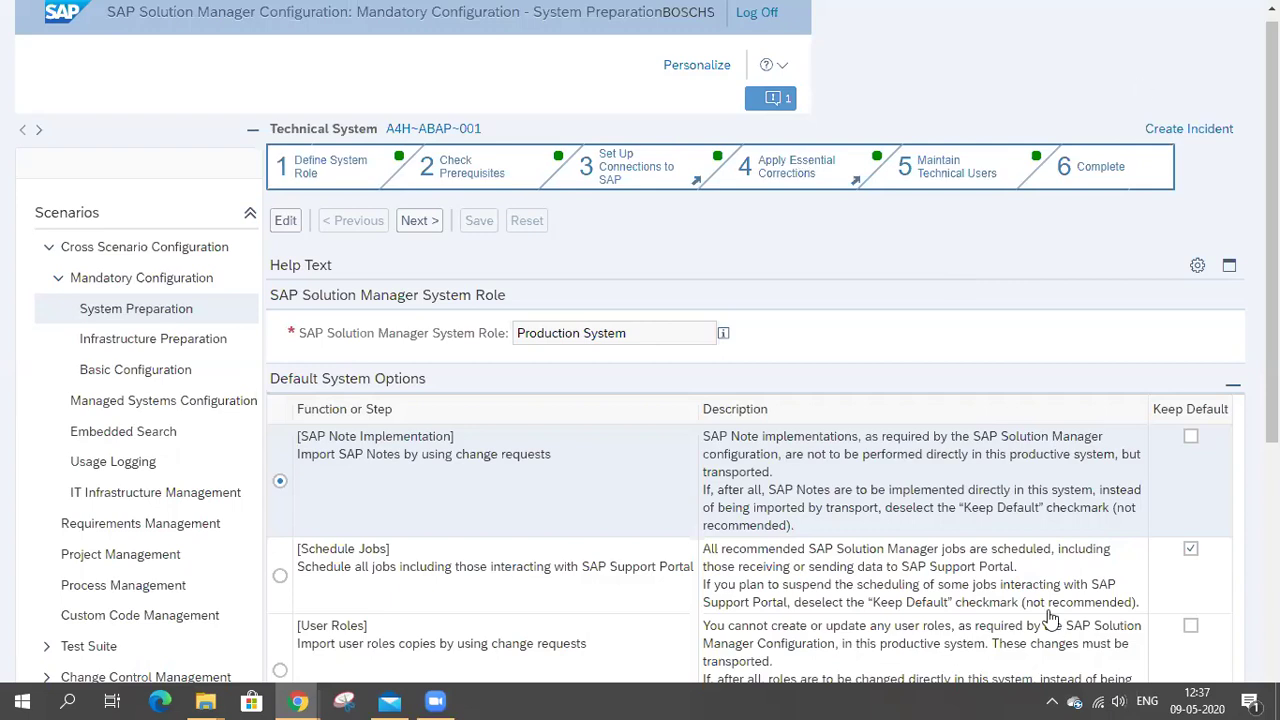
Open the System Preparation scenario under Mandatory Configuration, dismiss the authorization message and bring the Define System Role options into view
{"action": "left_click", "coordinate": [165, 288]}
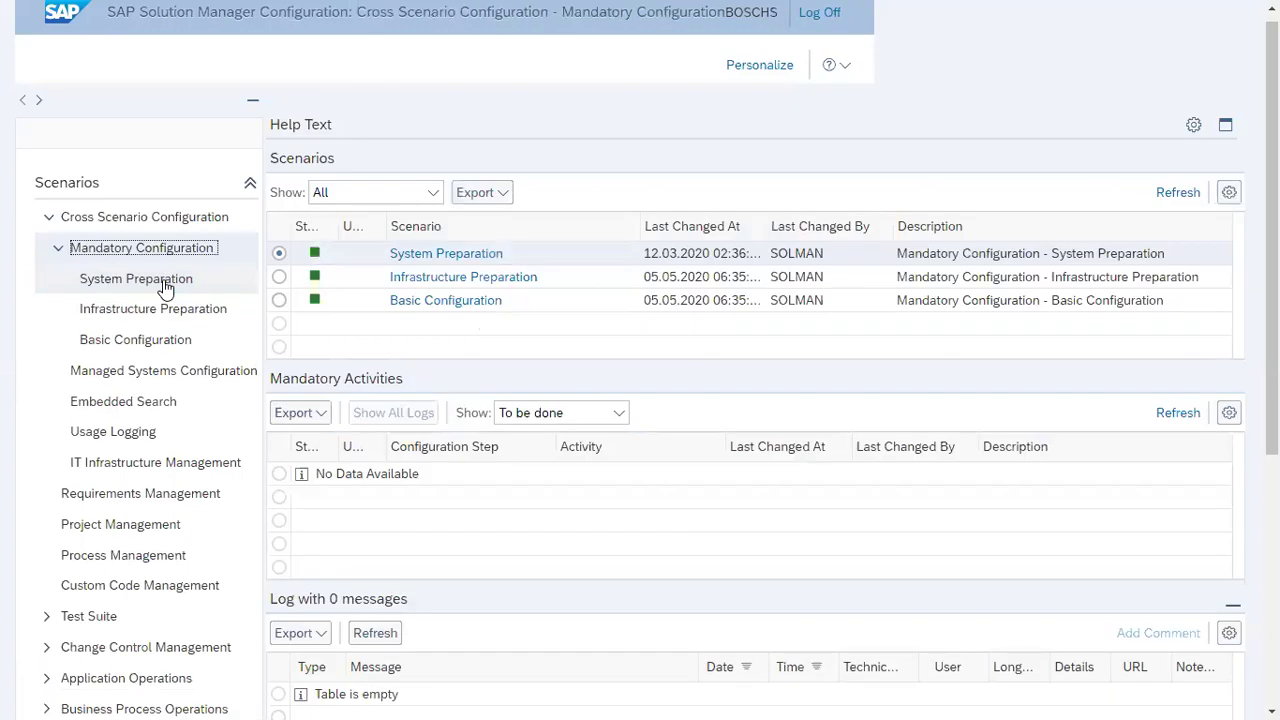
{"action": "left_click", "coordinate": [115, 285]}
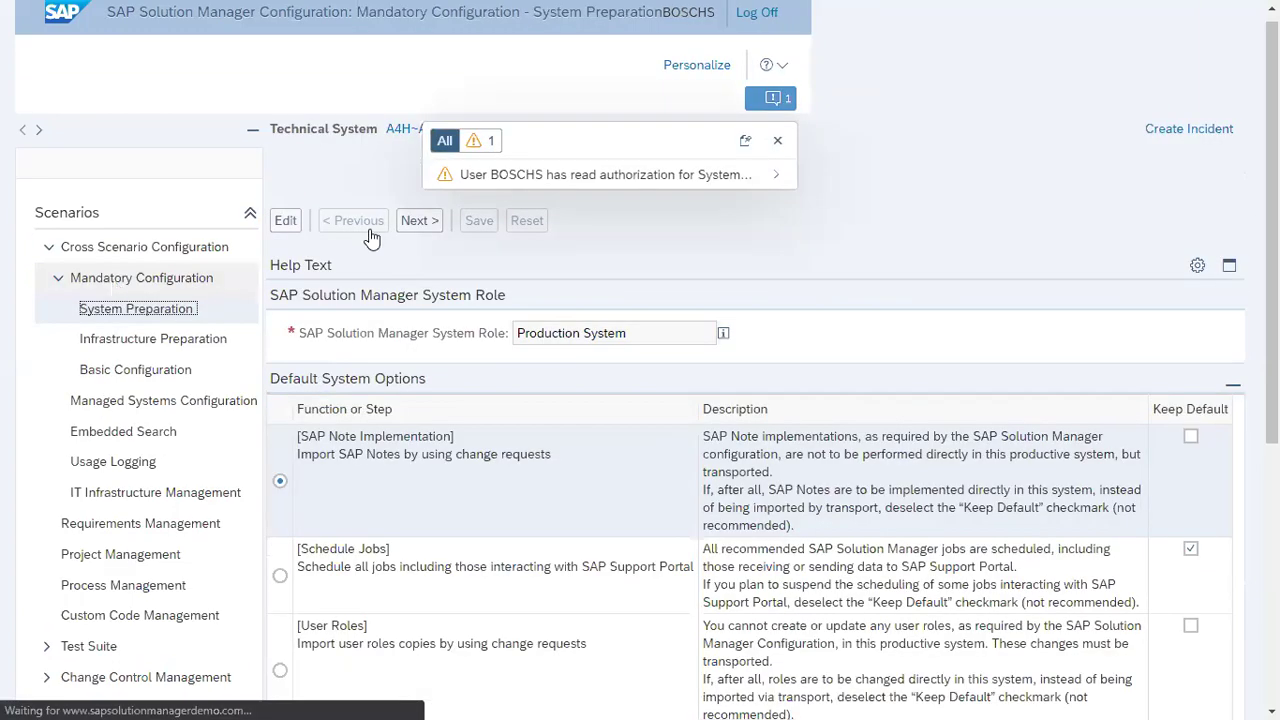
{"action": "left_click", "coordinate": [776, 139]}
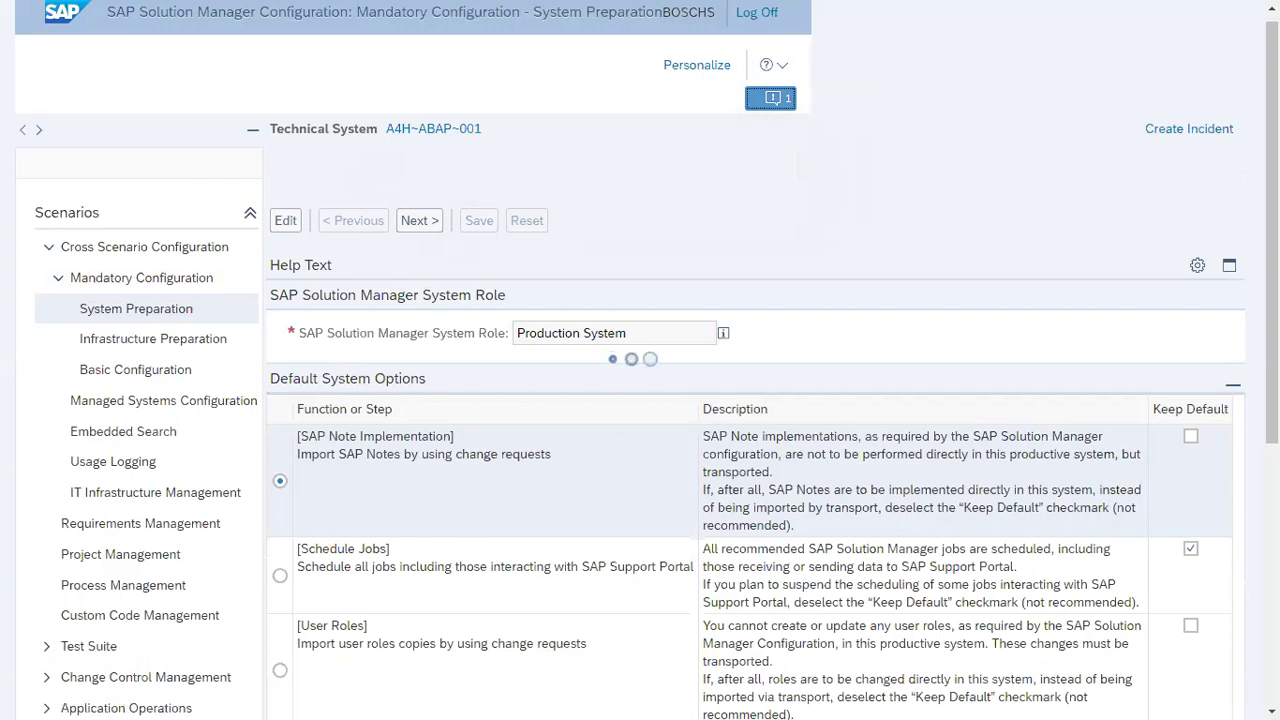
{"action": "left_click_drag", "start_coordinate": [1271, 233], "coordinate": [1271, 292]}
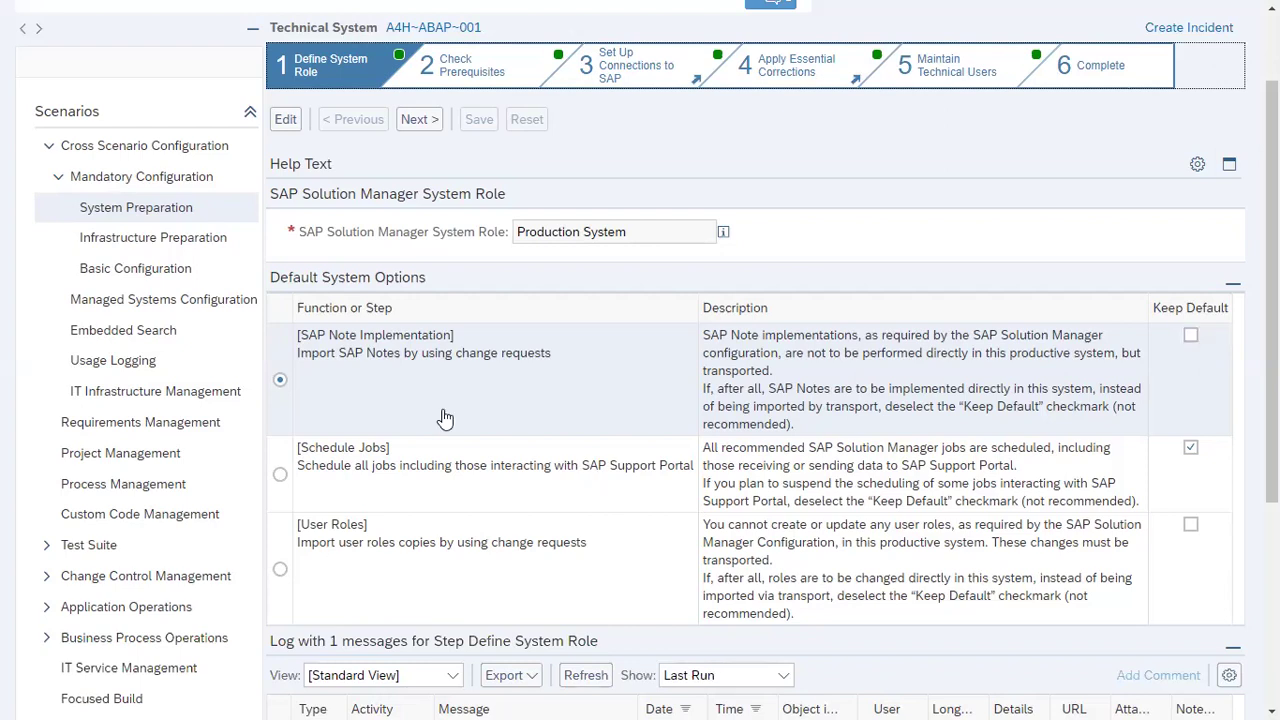
Try to switch the Define System Role step to edit mode and dismiss the message
{"action": "left_click", "coordinate": [283, 124]}
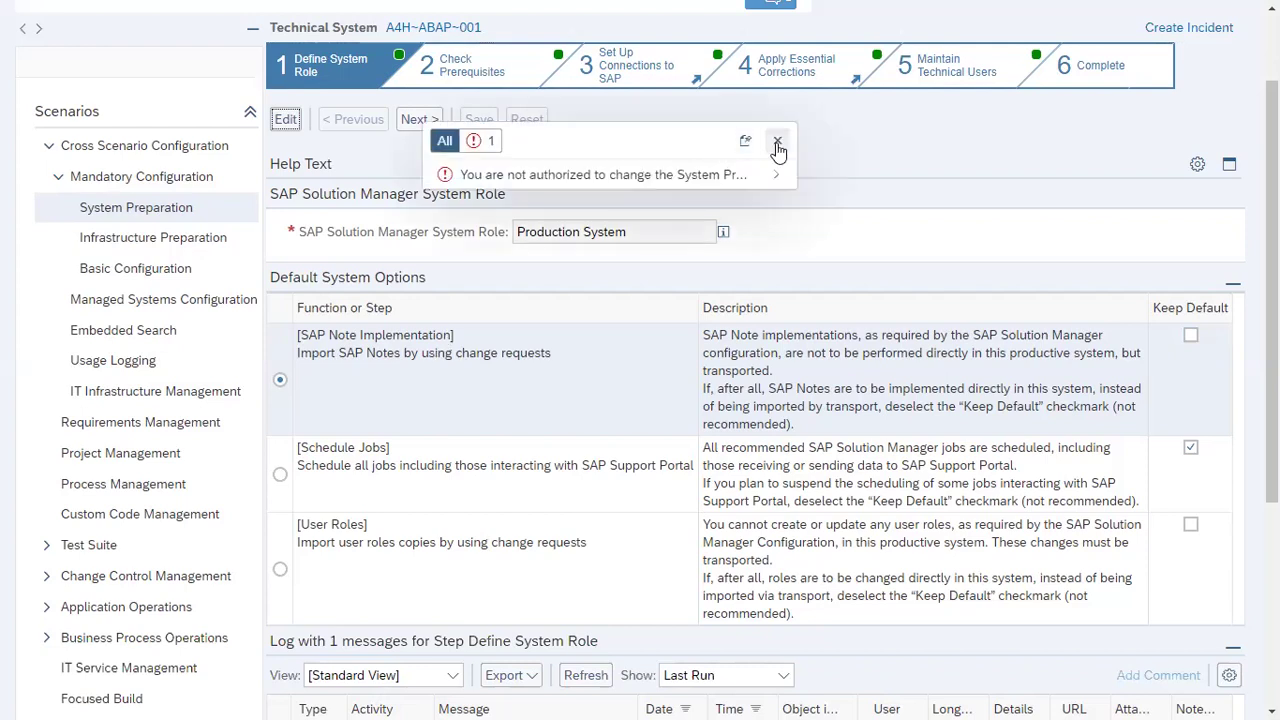
{"action": "left_click", "coordinate": [777, 143]}
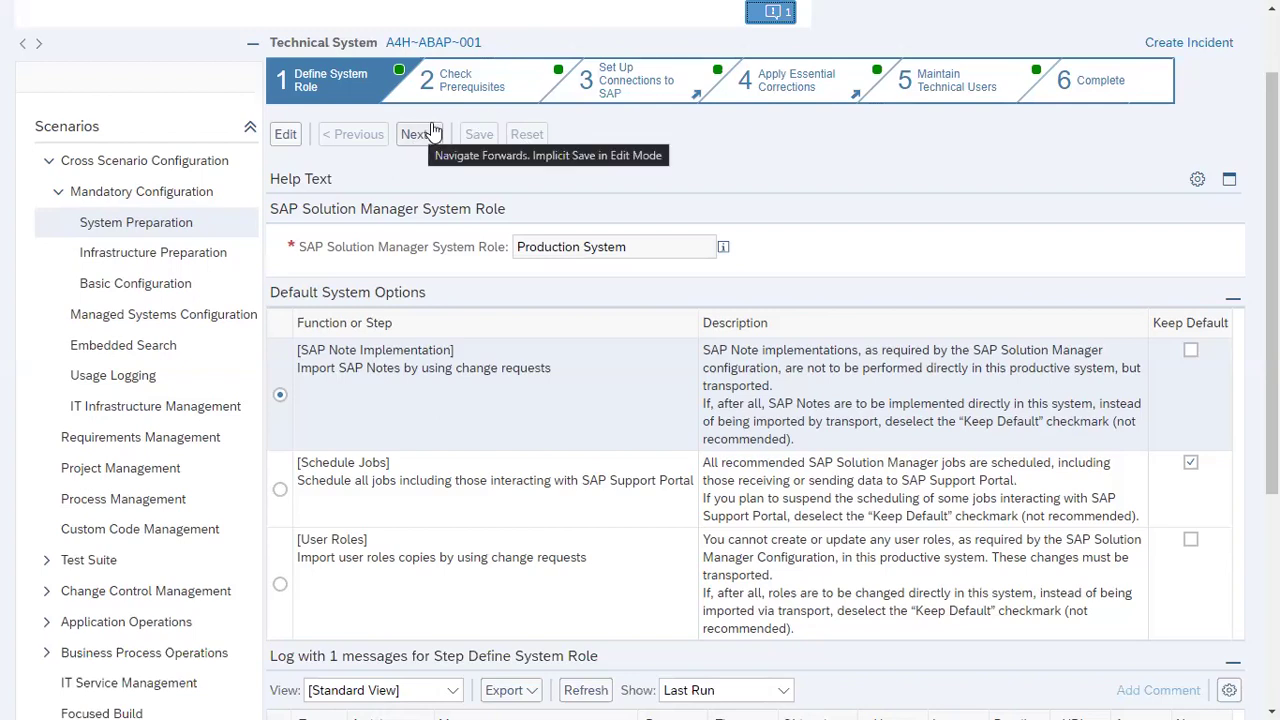
Advance the System Preparation roadmap from Define System Role to Check Prerequisites
{"action": "left_click", "coordinate": [808, 184]}
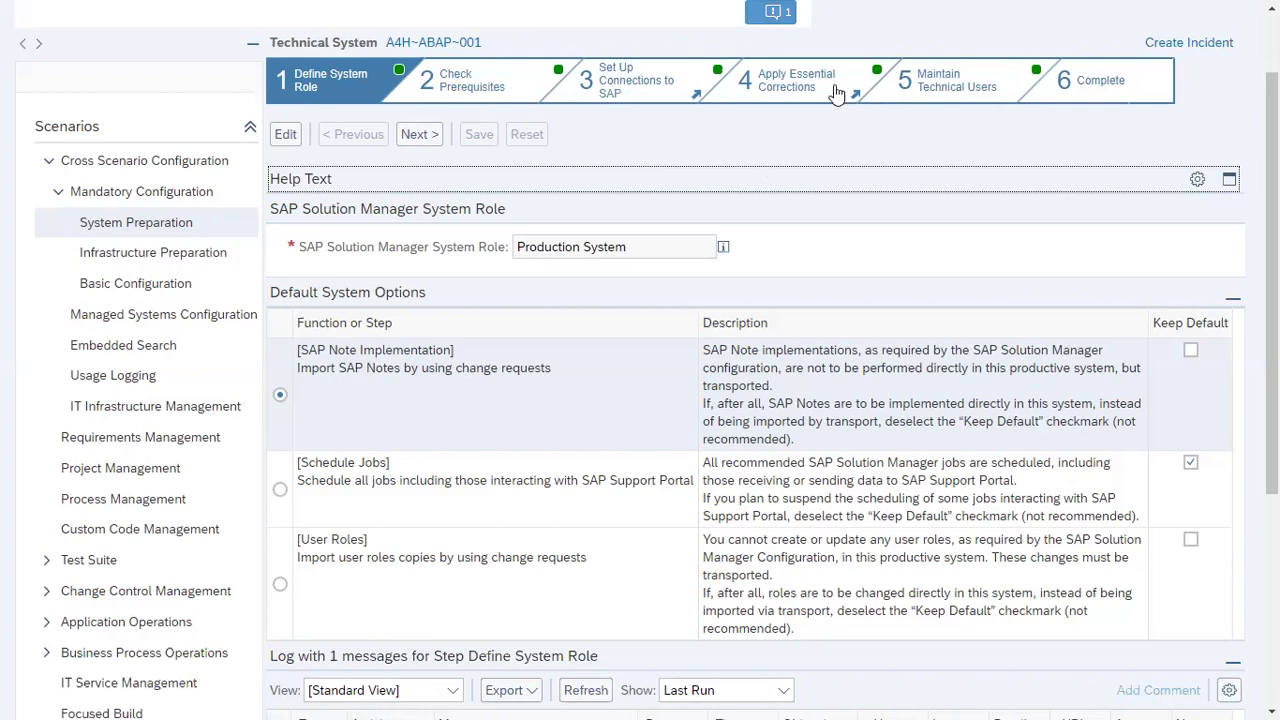
{"action": "left_click", "coordinate": [679, 160]}
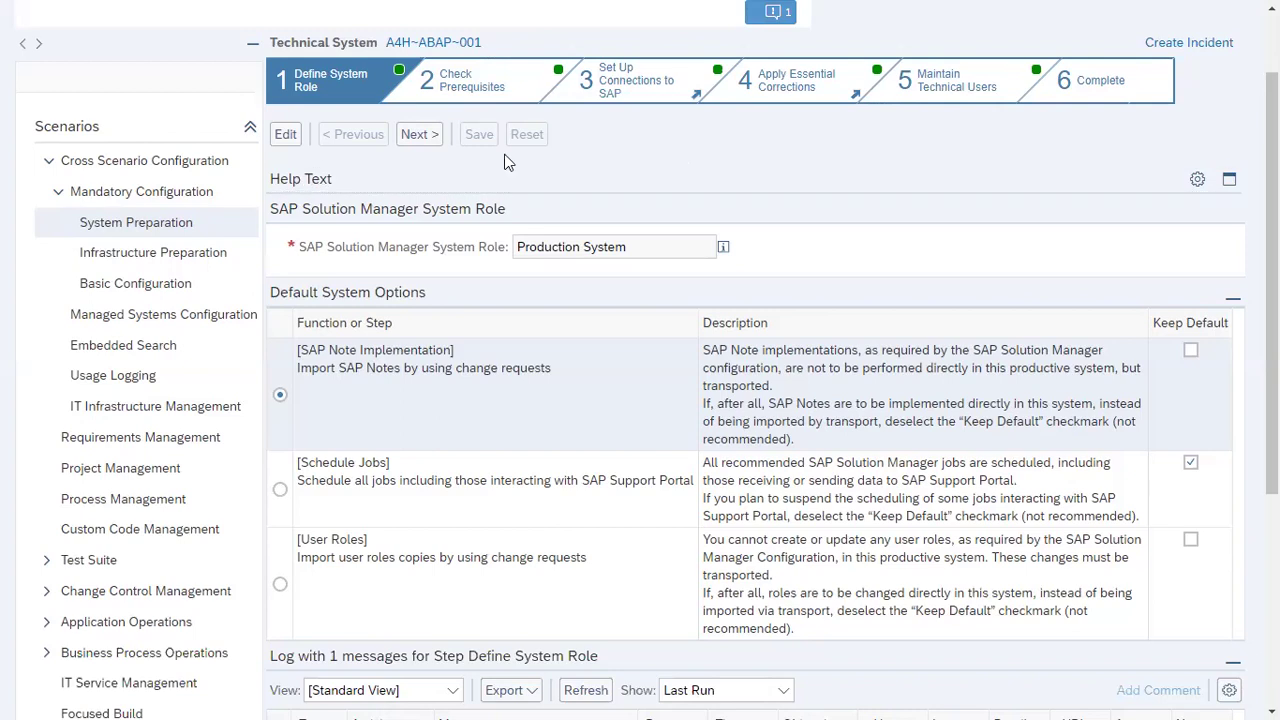
{"action": "left_click", "coordinate": [432, 140]}
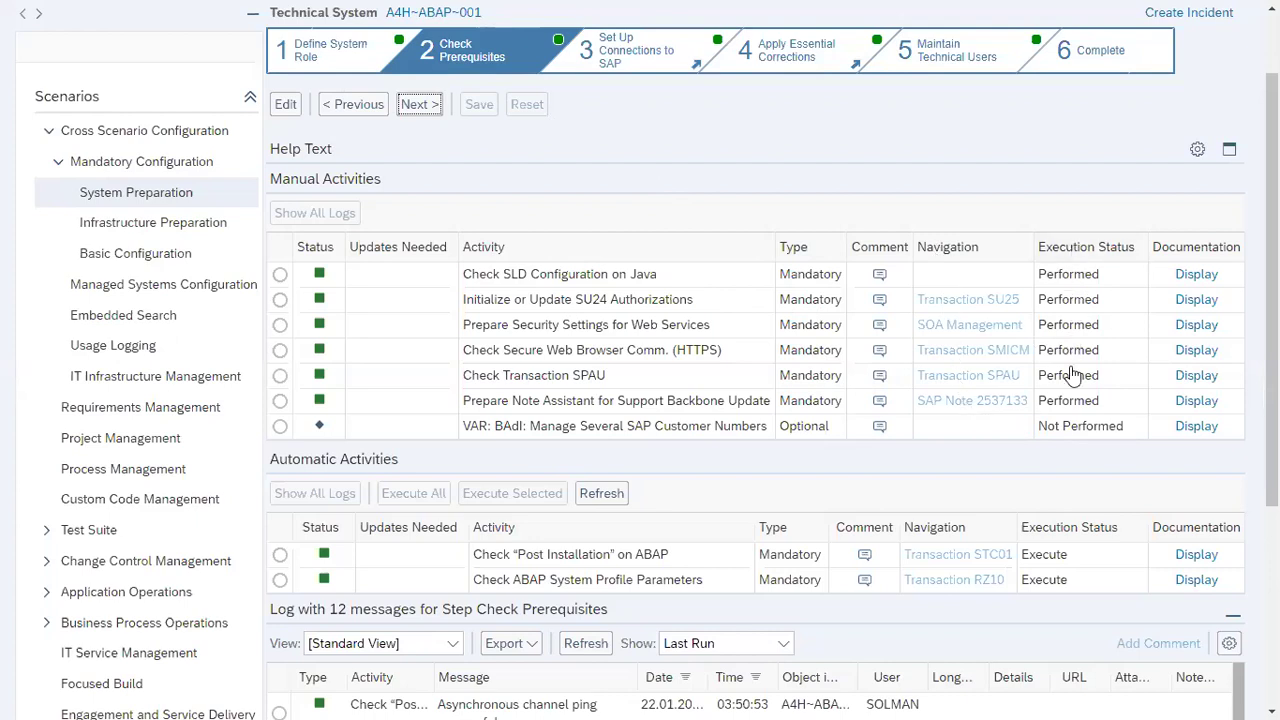
Read the documentation of the manual activity Check SLD Configuration on Java through to its end, then close it
{"action": "left_click", "coordinate": [1196, 274]}
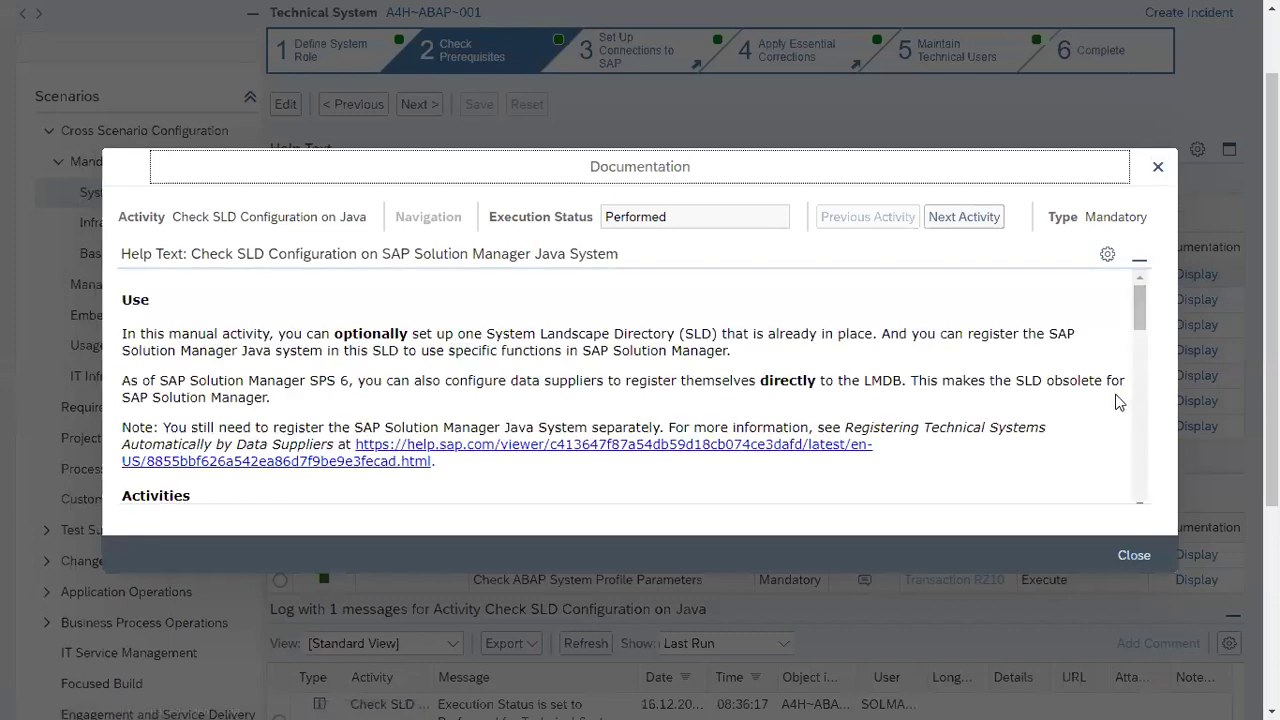
{"action": "left_click_drag", "start_coordinate": [1143, 315], "coordinate": [1149, 348]}
{"action": "left_click_drag", "start_coordinate": [1151, 364], "coordinate": [1150, 510]}
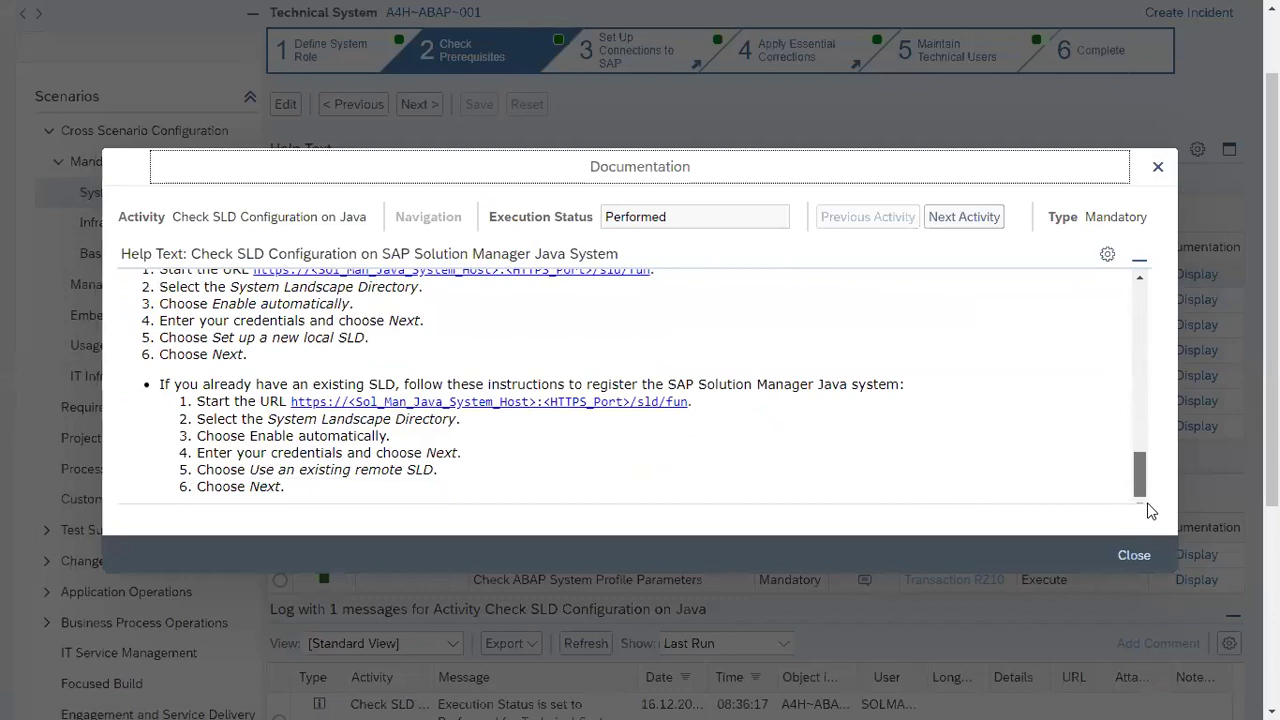
{"action": "left_click", "coordinate": [1134, 557]}
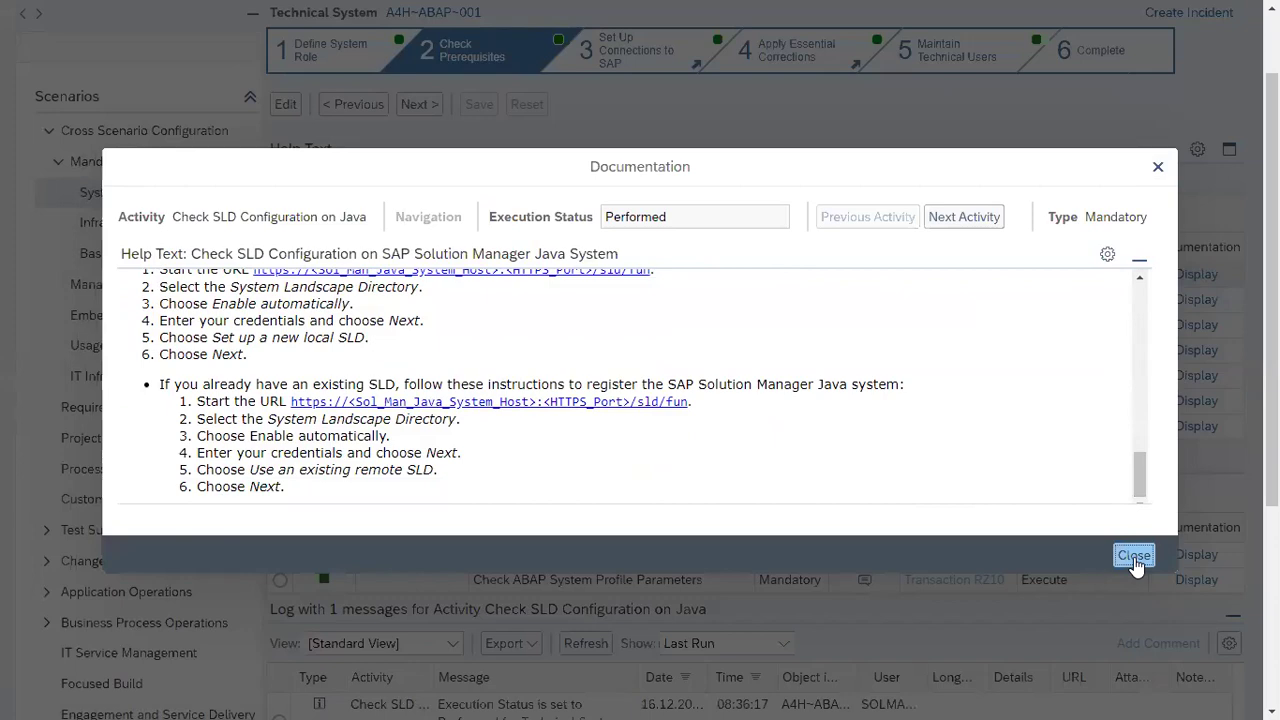
{"action": "left_click", "coordinate": [1134, 557]}
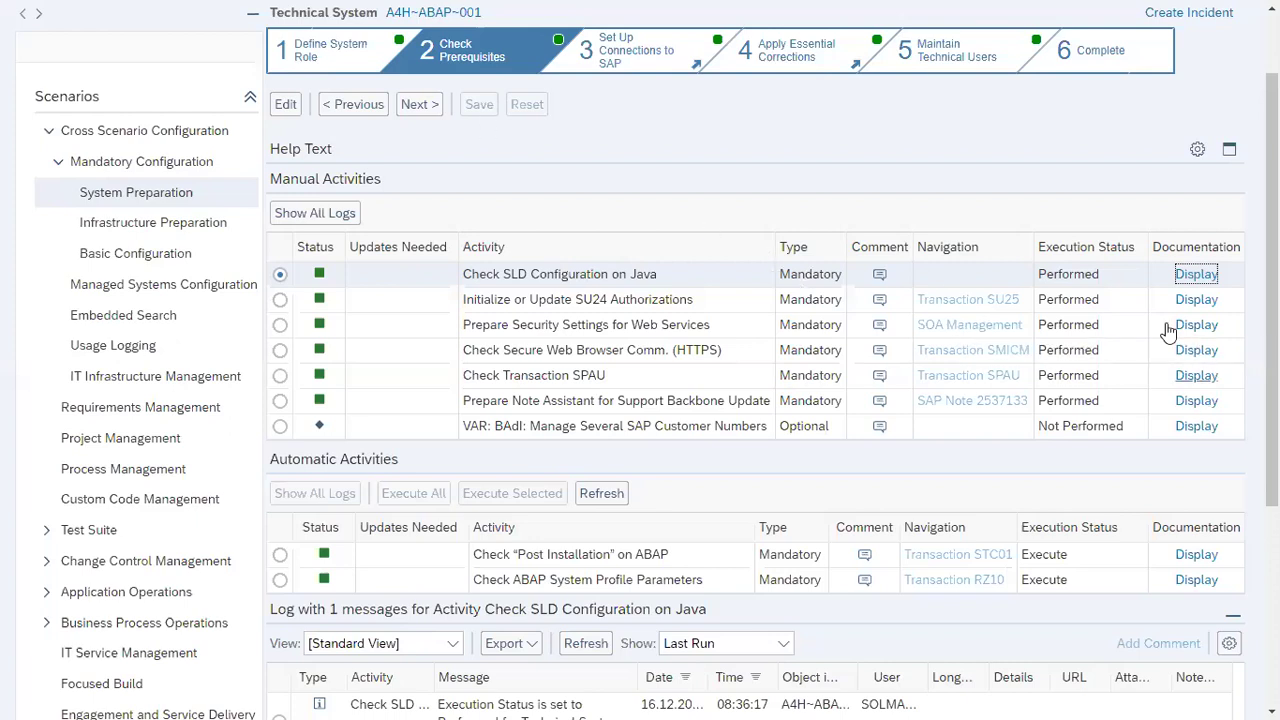
Read the documentation of the manual activity Prepare Security Settings for Web Services, then close it
{"action": "left_click", "coordinate": [1199, 328]}
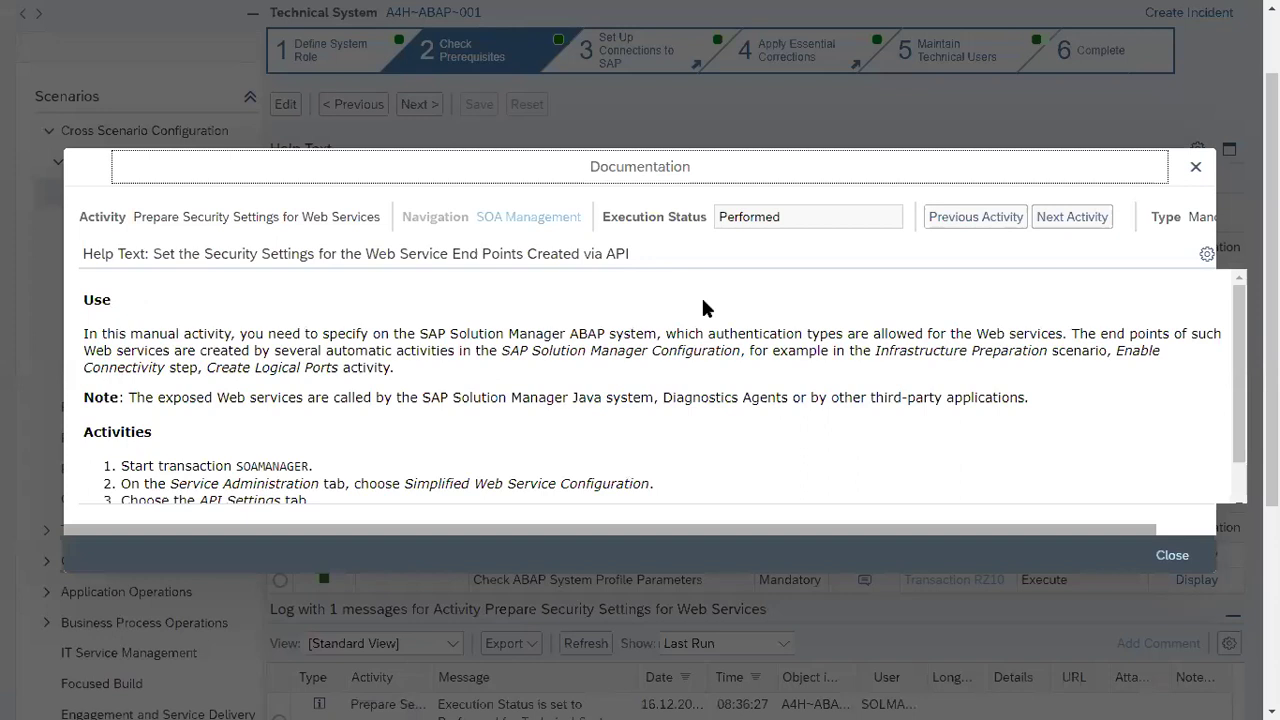
{"action": "scroll", "coordinate": [1237, 487], "scroll_direction": "down", "scroll_amount": 1}
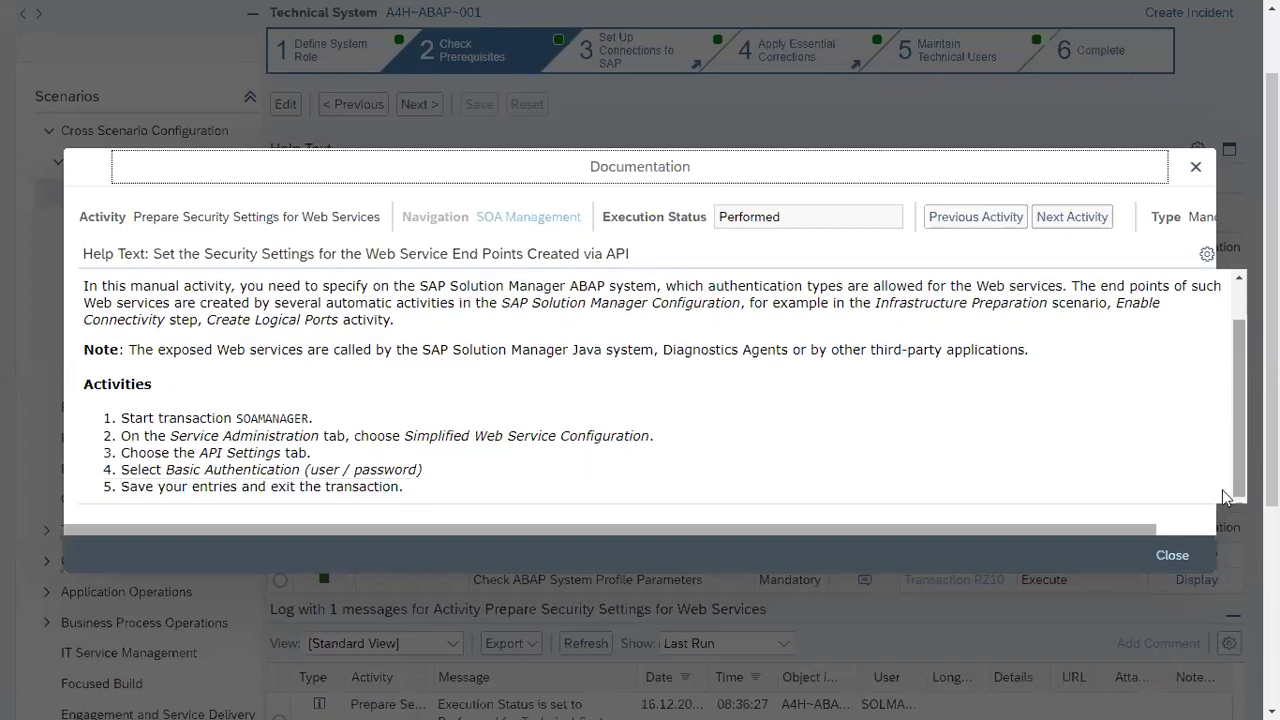
{"action": "left_click", "coordinate": [1177, 529]}
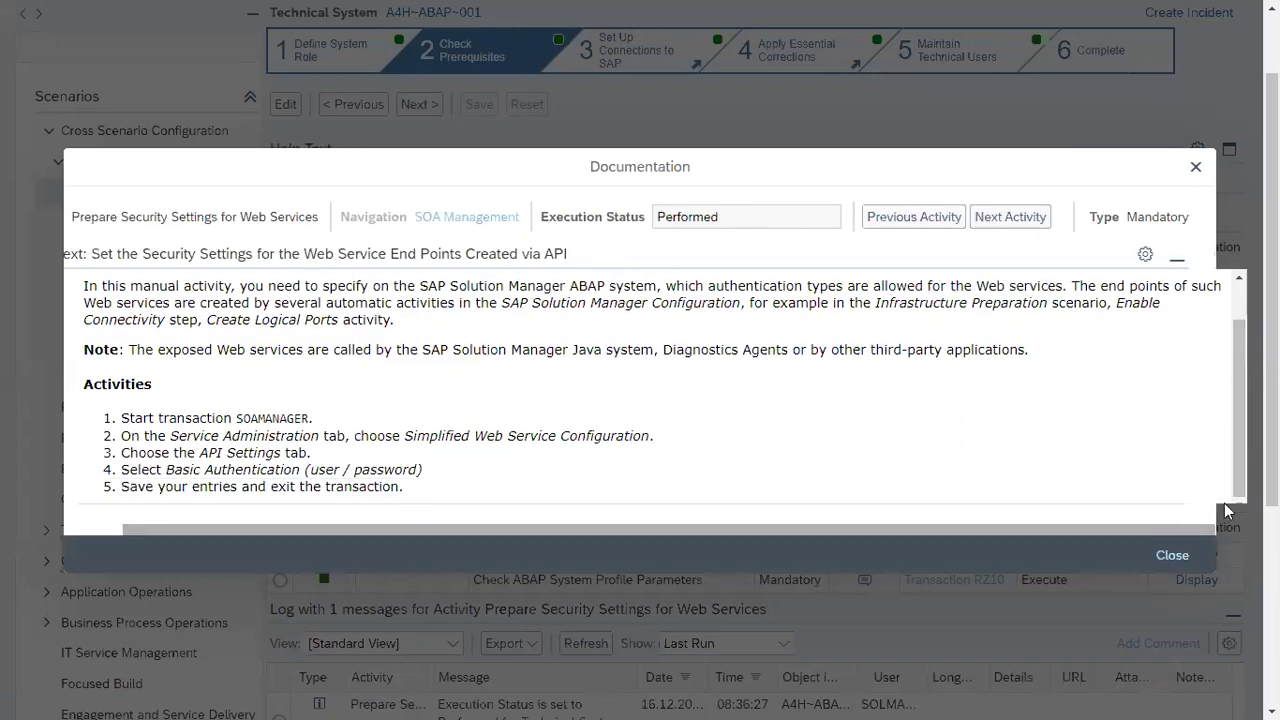
{"action": "left_click", "coordinate": [1162, 556]}
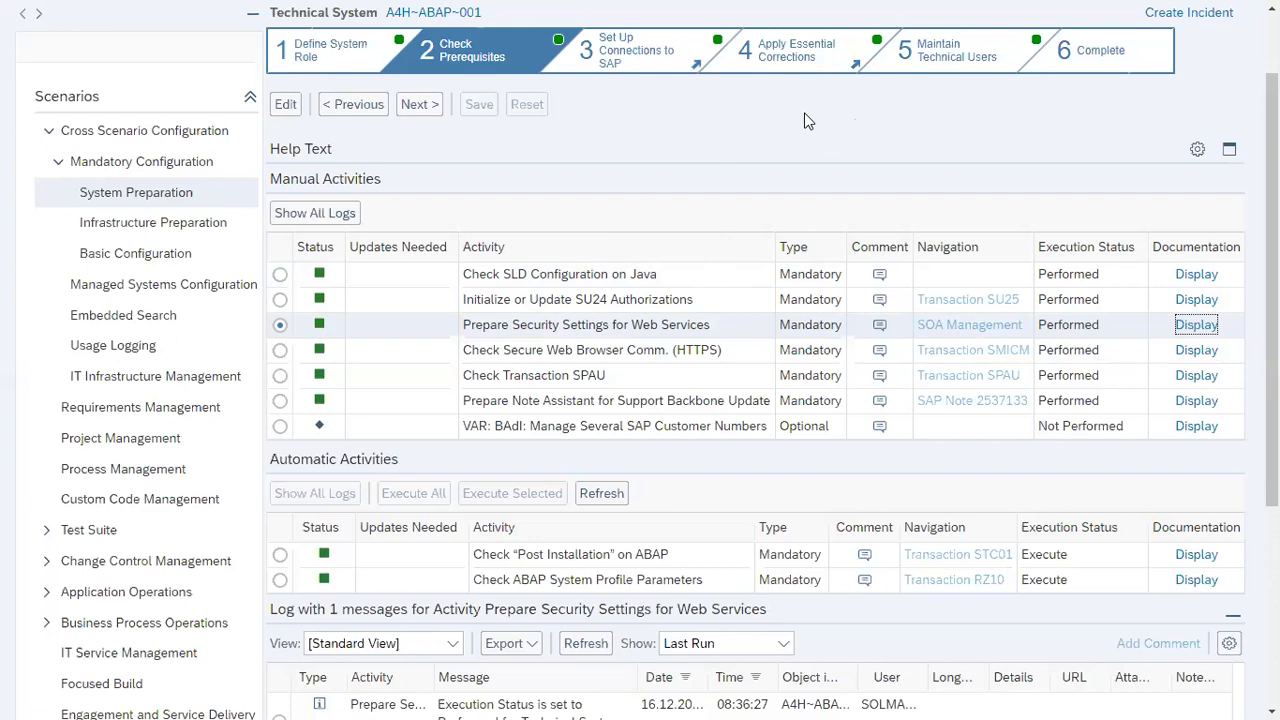
Switch to SAP Easy Access, run transaction SOAMANAGER and open the API Settings of Simplified Web Service Configuration
{"action": "mouse_move", "coordinate": [920, 685]}
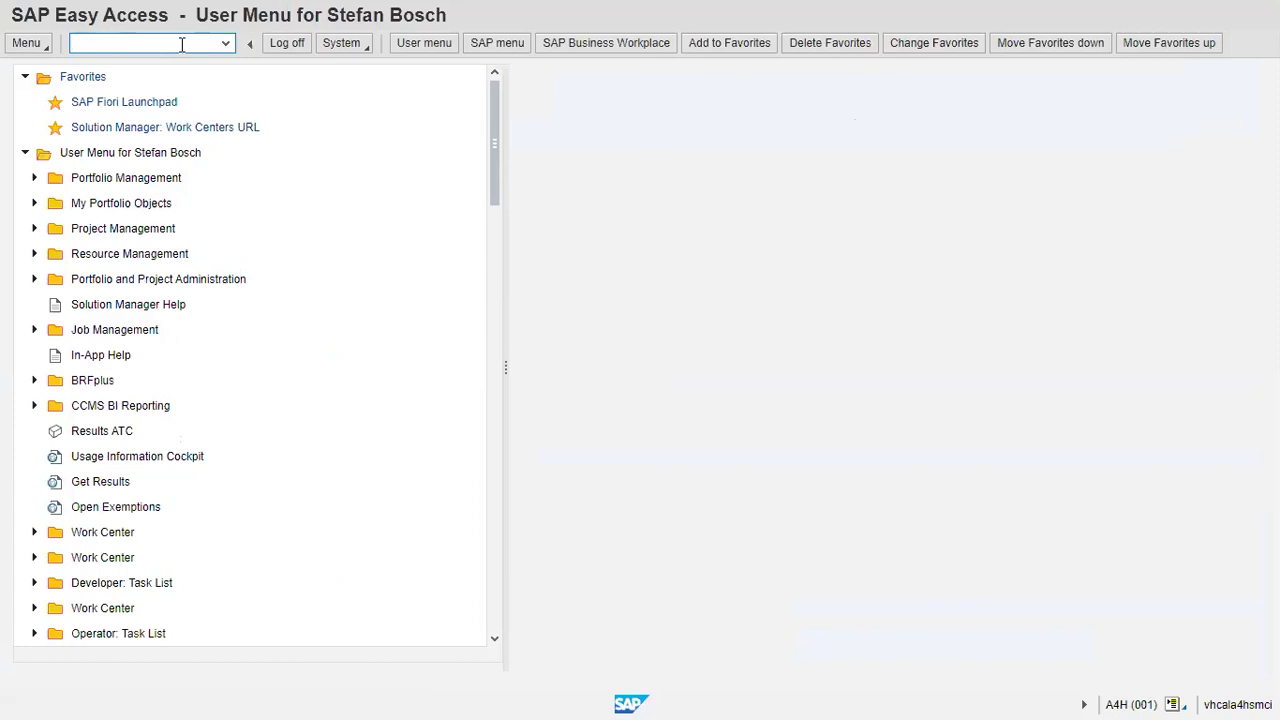
{"action": "type", "text": "SOAMANAGER"}
{"action": "key", "text": "Return"}
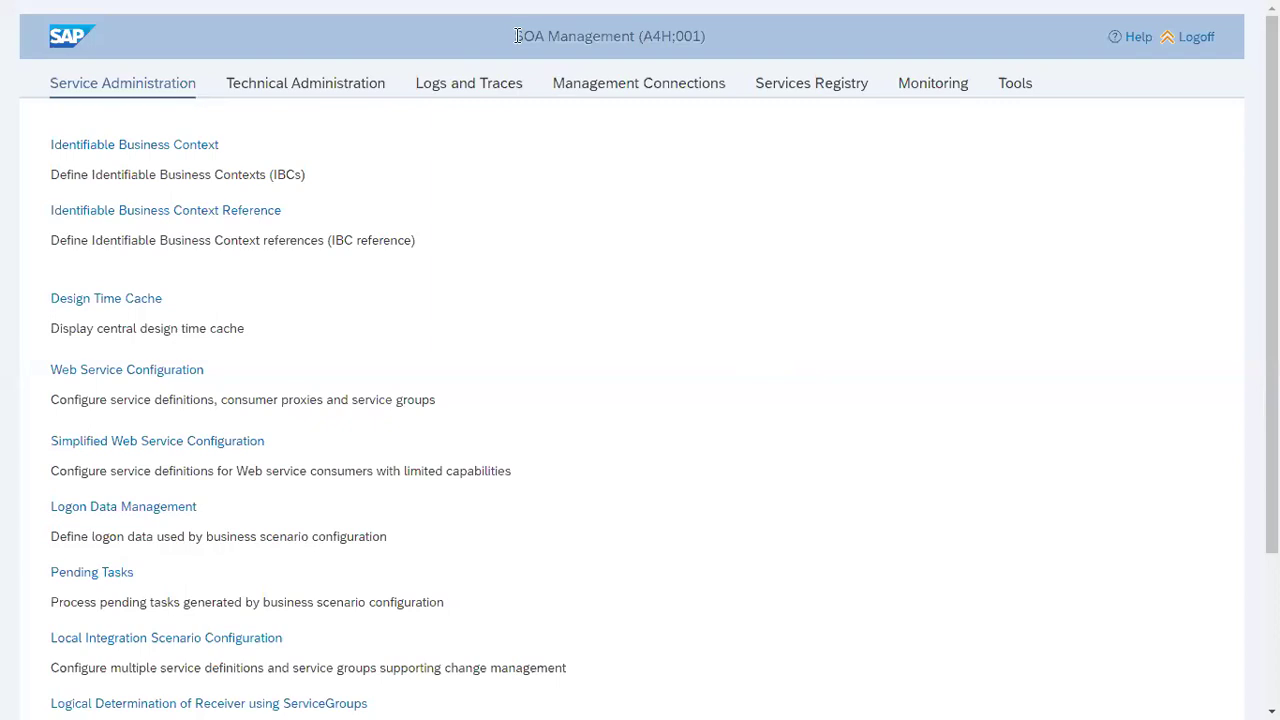
{"action": "left_click_drag", "start_coordinate": [517, 36], "coordinate": [591, 40]}
{"action": "left_click", "coordinate": [606, 175]}
{"action": "left_click", "coordinate": [131, 449]}
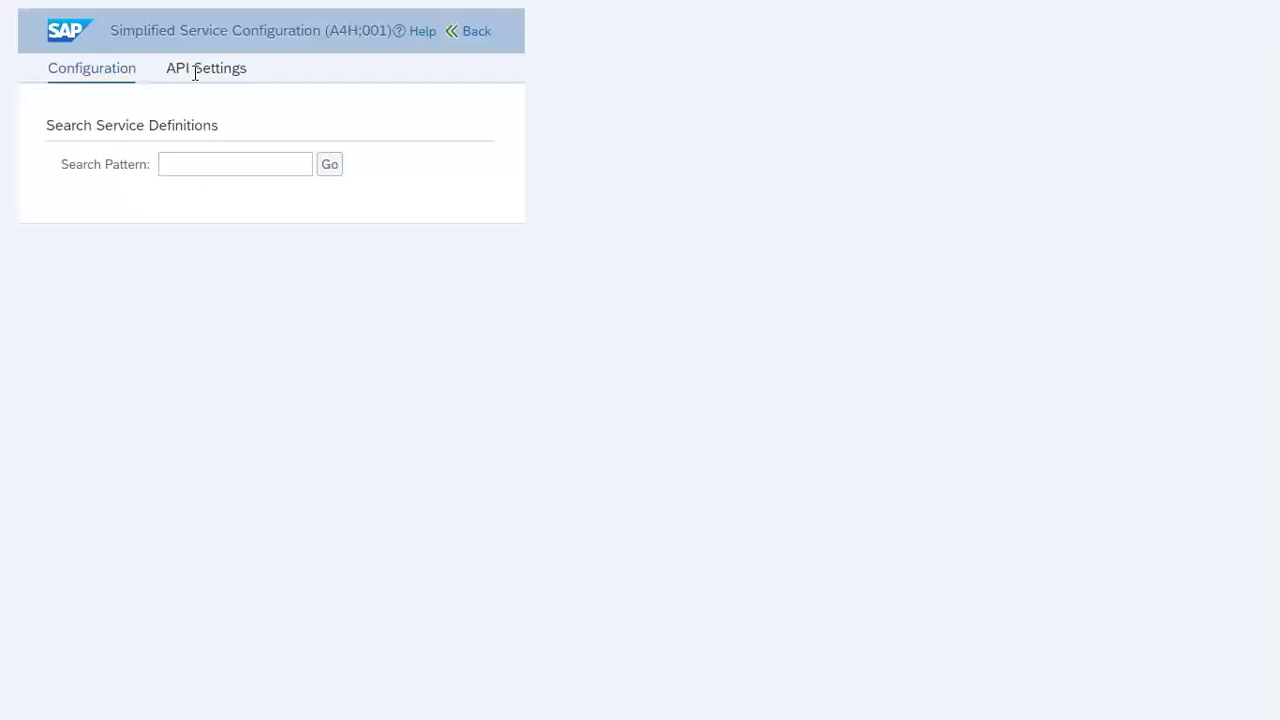
{"action": "left_click", "coordinate": [195, 75]}
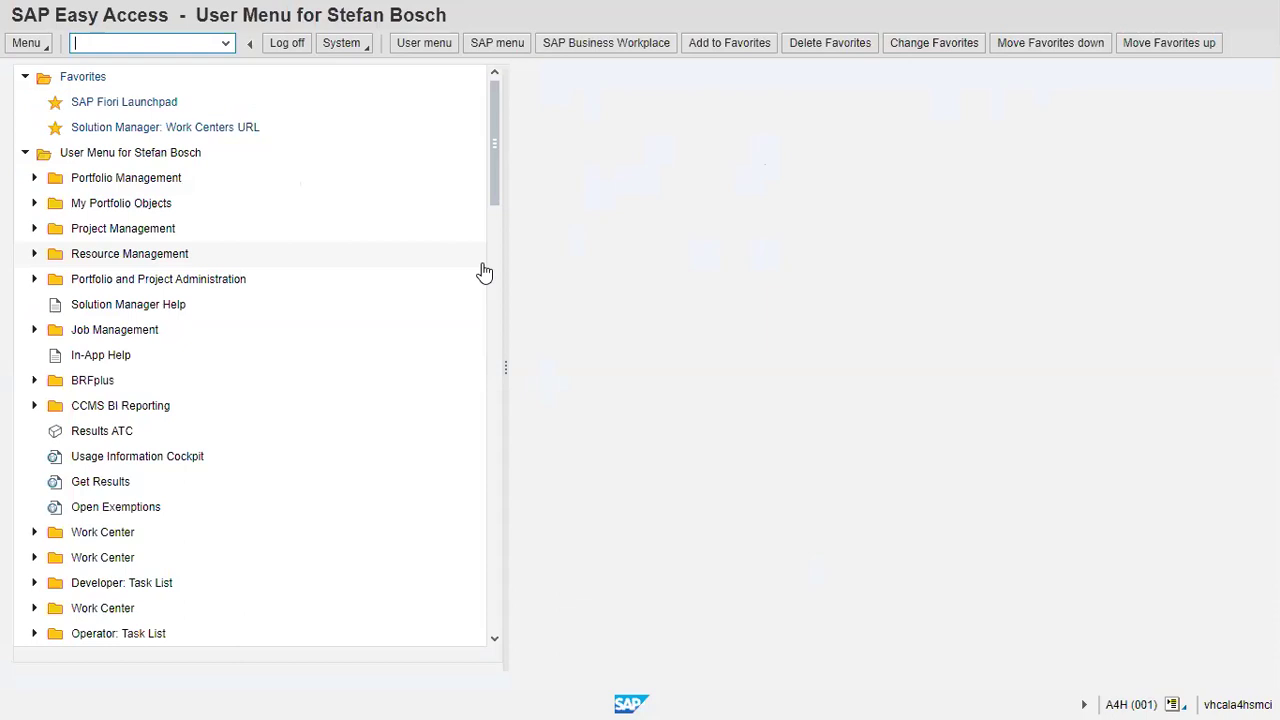
Run transaction solman_setup again from the SAP Easy Access command history
{"action": "left_click", "coordinate": [220, 53]}
{"action": "left_click", "coordinate": [159, 84]}
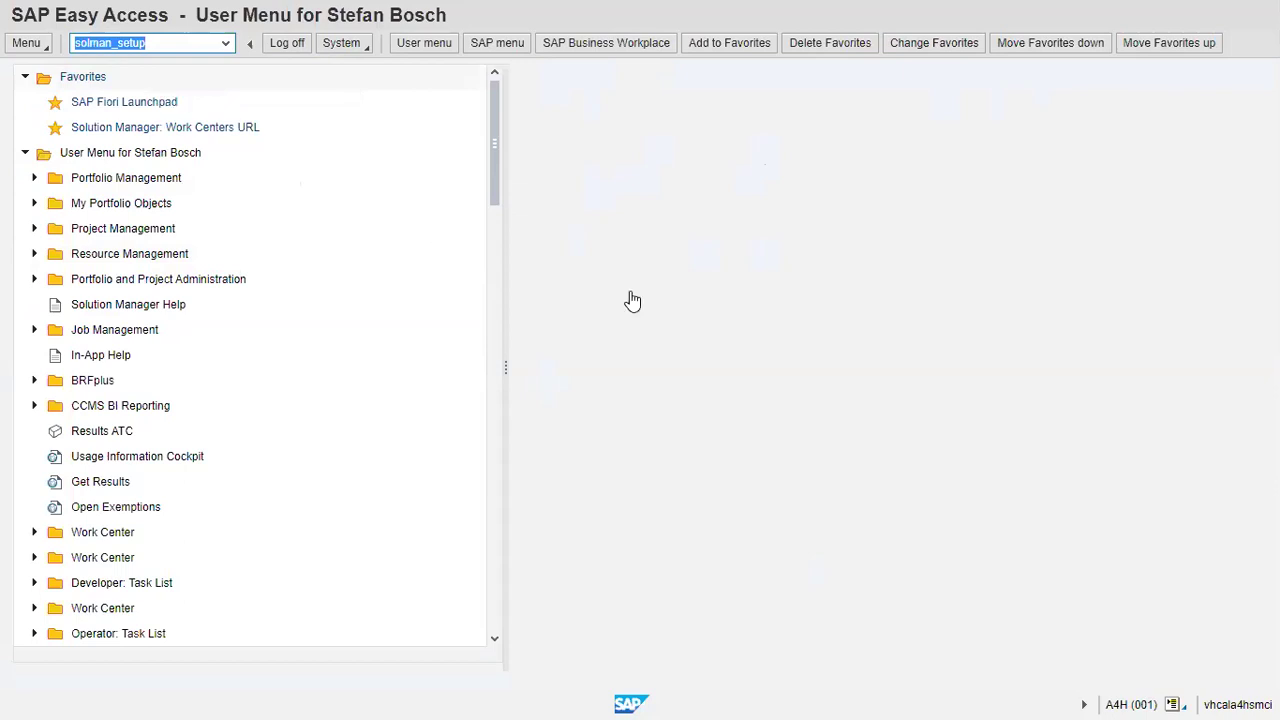
{"action": "key", "text": "Return"}
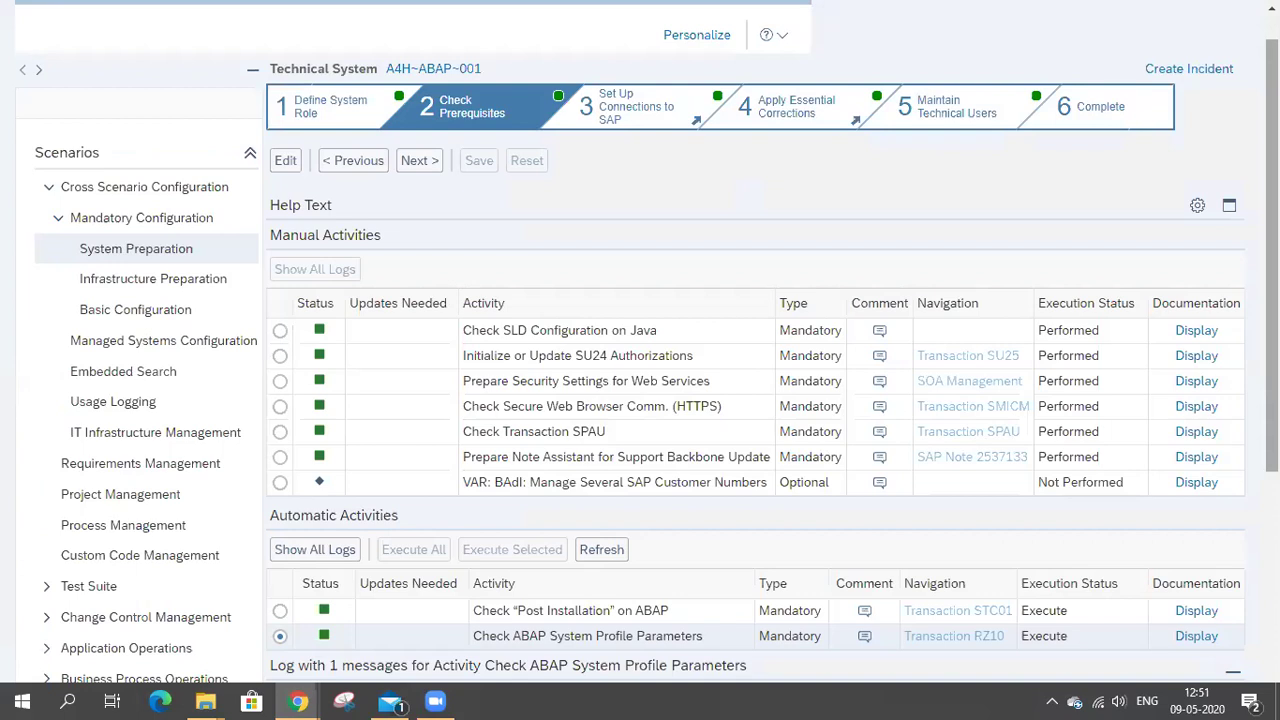
Review the Check Prerequisites activities and view the log message details for Check ABAP System Profile Parameters
{"action": "scroll", "coordinate": [755, 400], "scroll_direction": "down", "scroll_amount": 2}
{"action": "scroll", "coordinate": [640, 360], "scroll_direction": "up", "scroll_amount": 3}
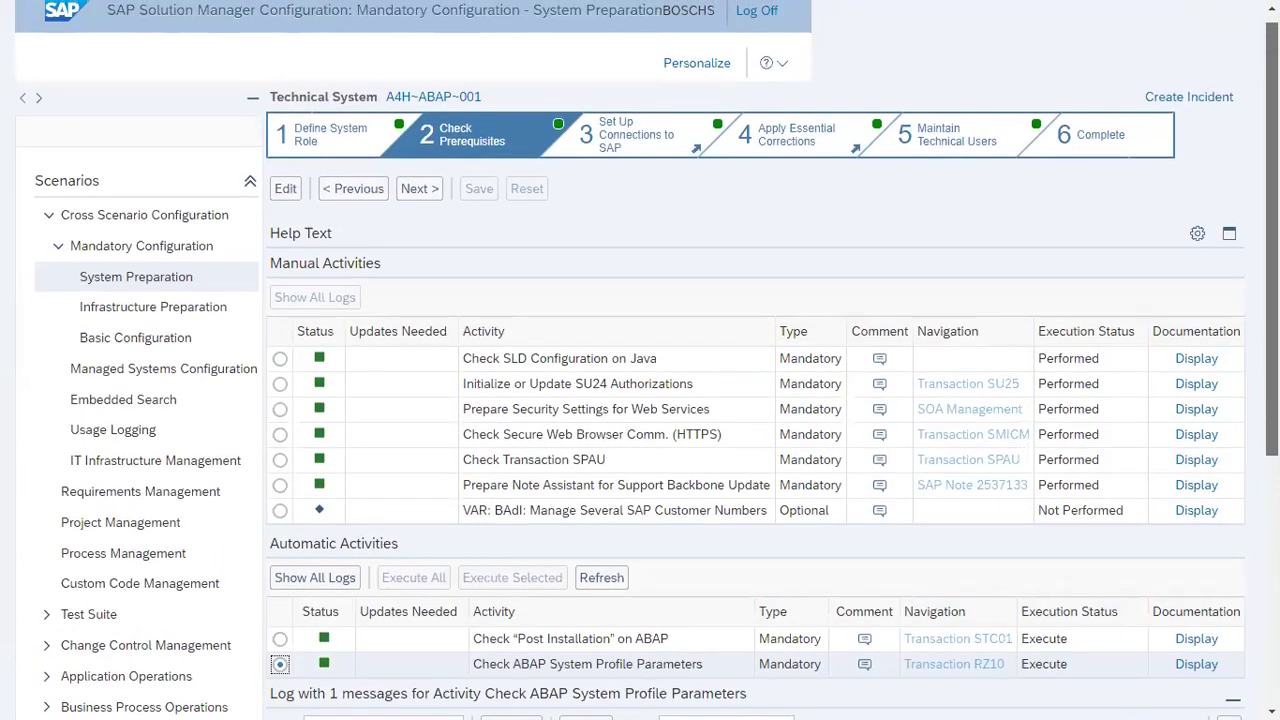
{"action": "scroll", "coordinate": [640, 360], "scroll_direction": "down", "scroll_amount": 2}
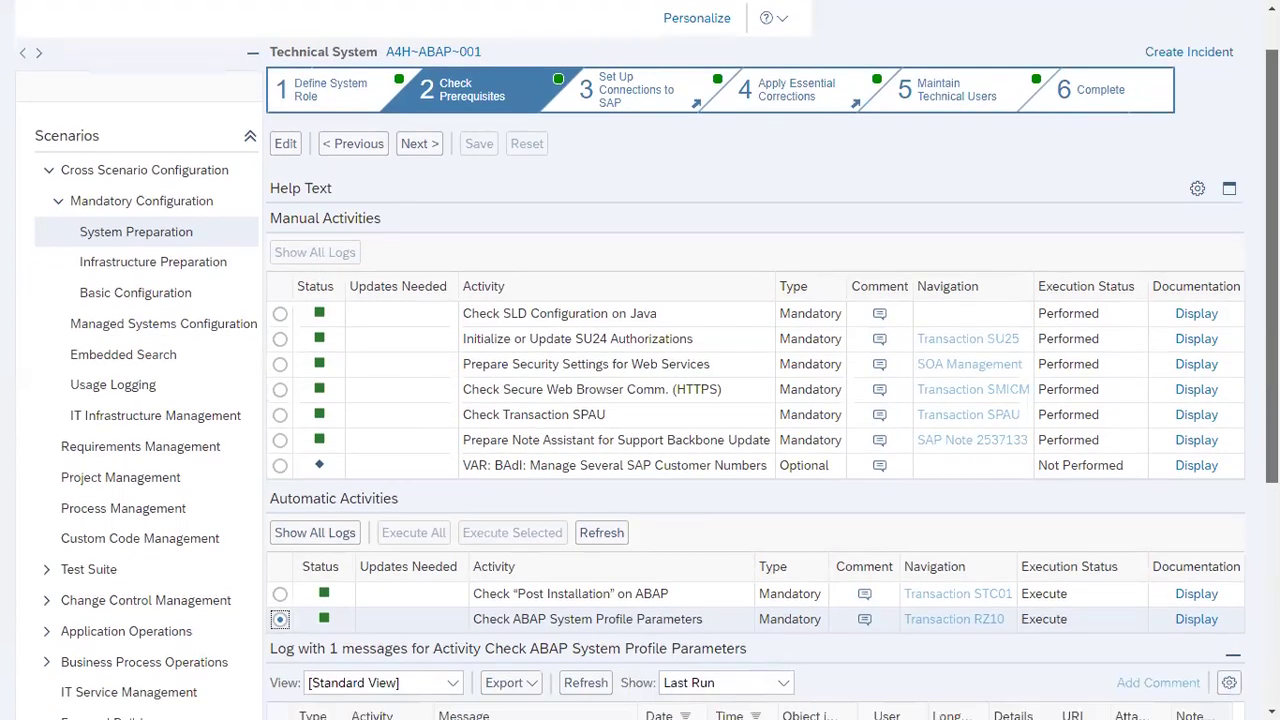
{"action": "scroll", "coordinate": [1233, 236], "scroll_direction": "up", "scroll_amount": 1}
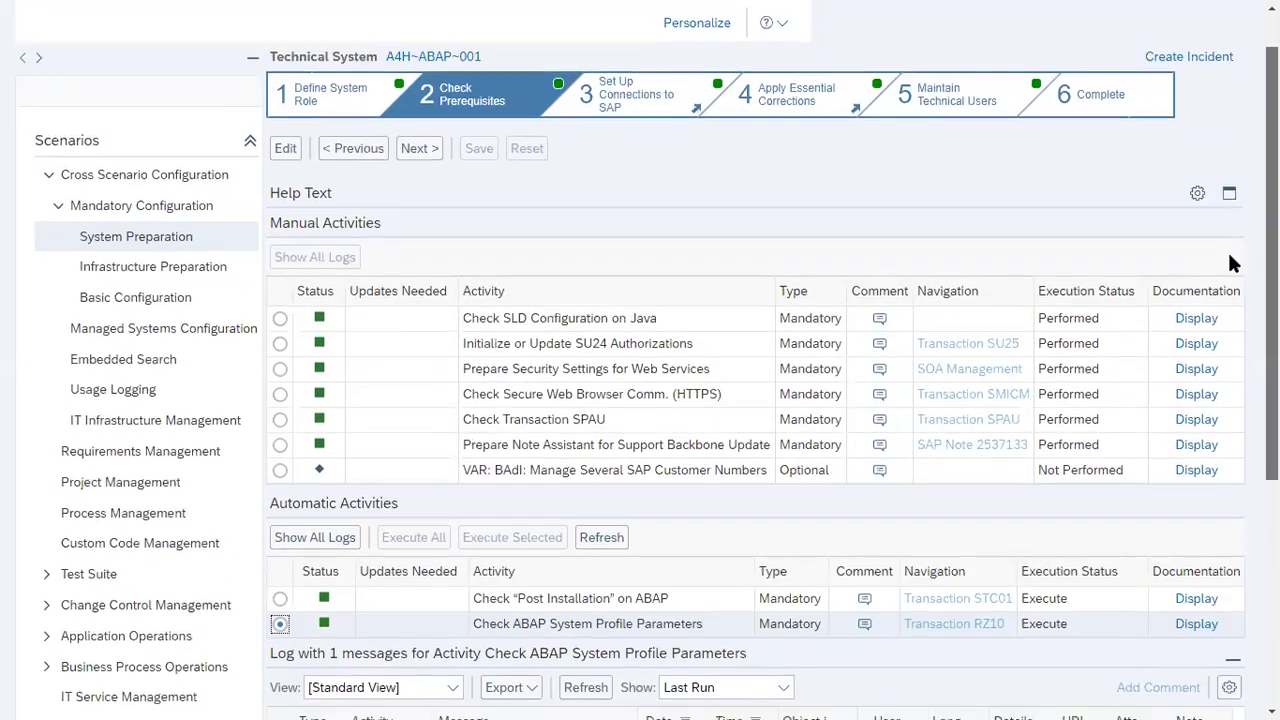
{"action": "scroll", "coordinate": [1227, 285], "scroll_direction": "down", "scroll_amount": 2}
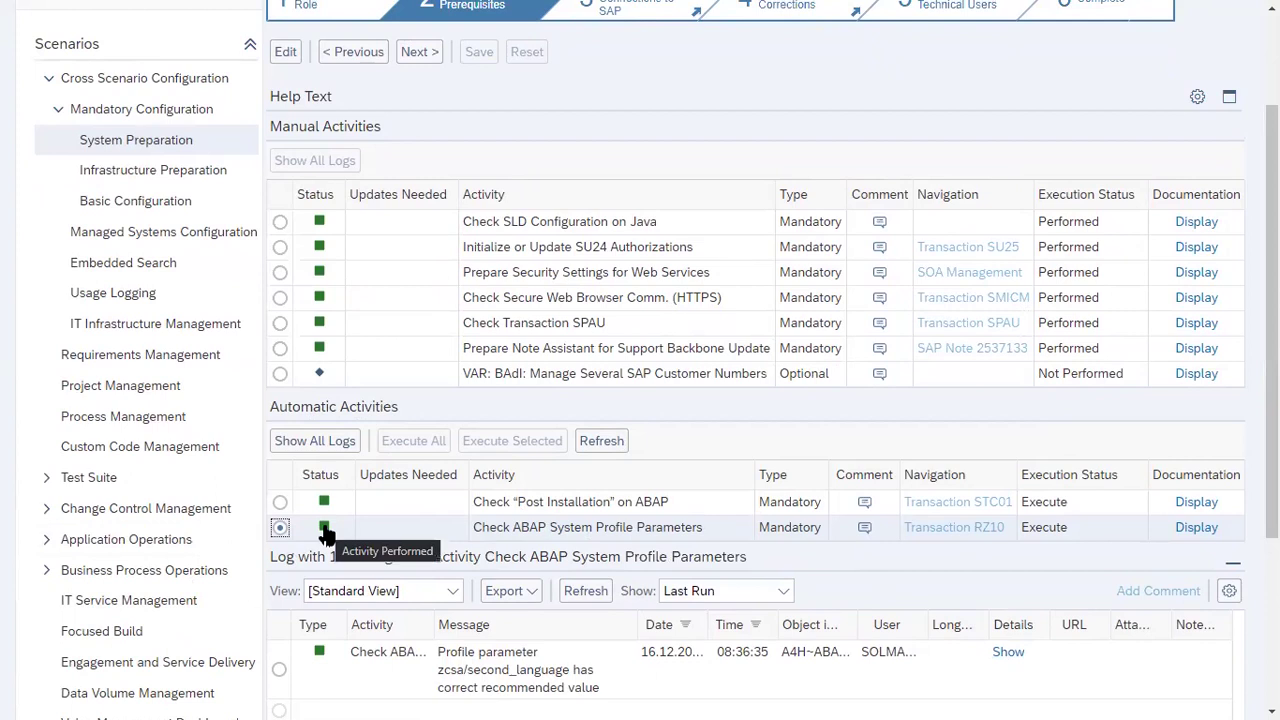
{"action": "left_click", "coordinate": [1010, 654]}
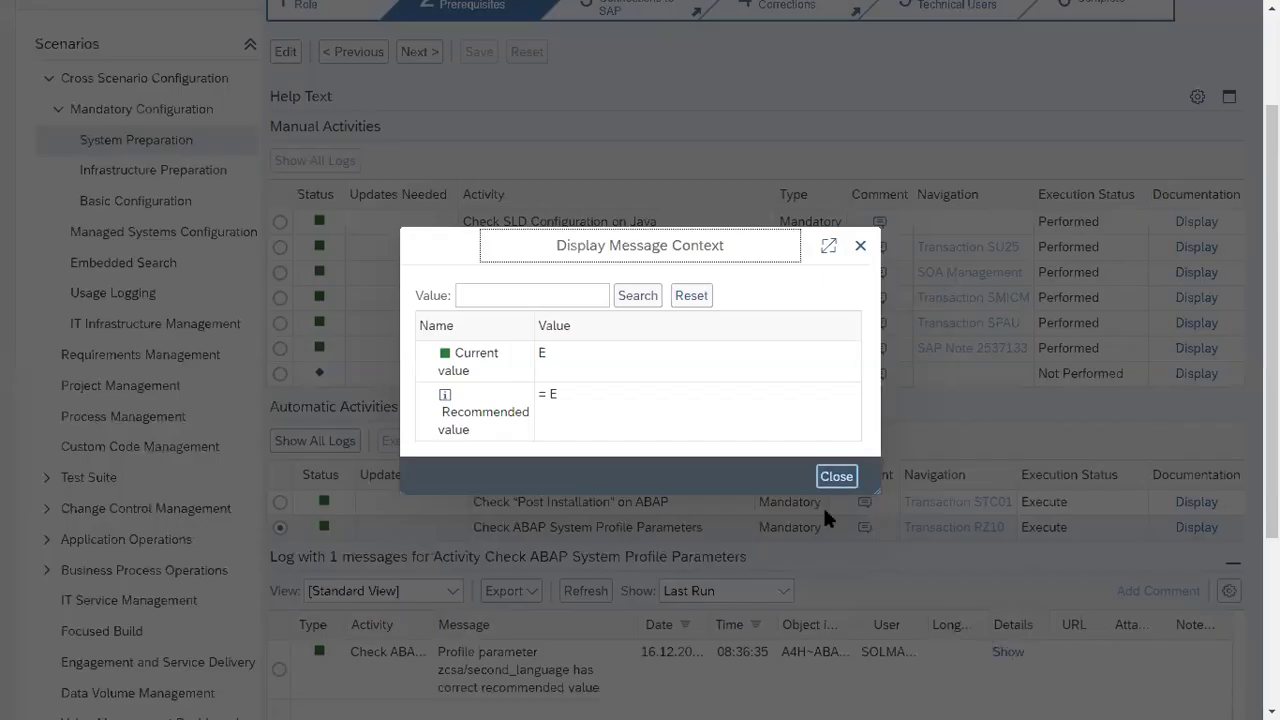
{"action": "left_click", "coordinate": [833, 479]}
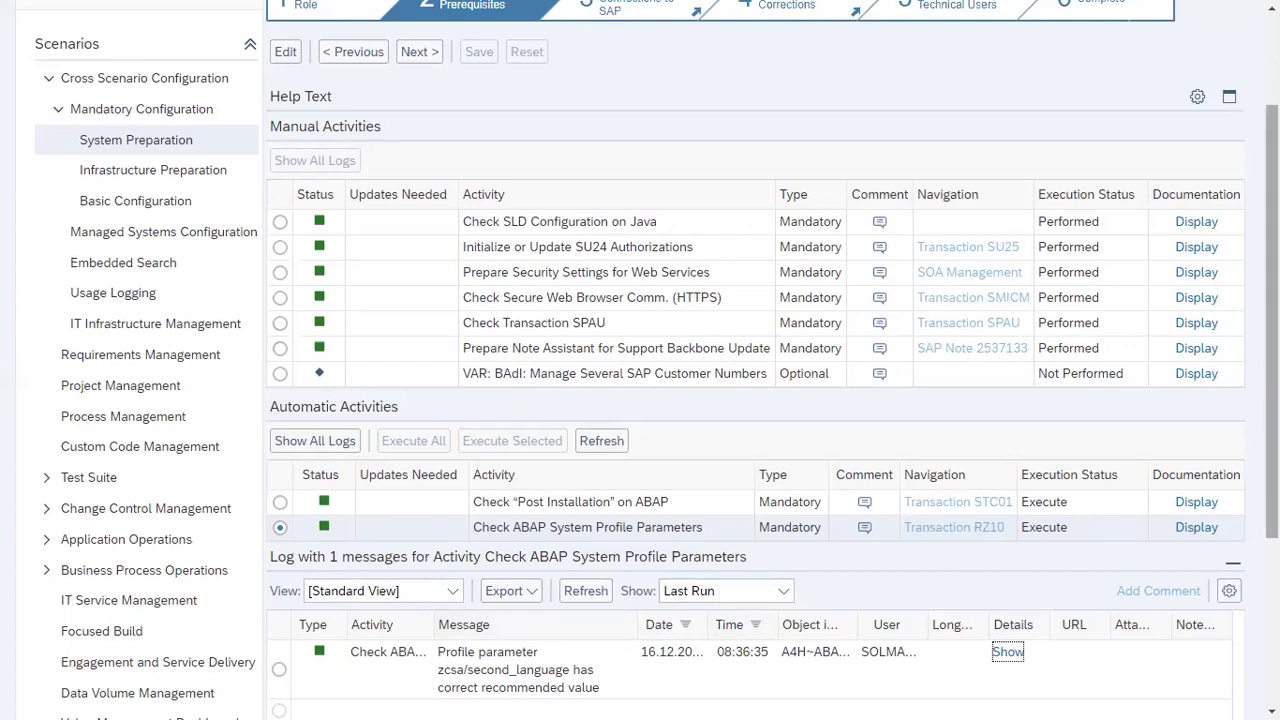
{"action": "scroll", "coordinate": [640, 360], "scroll_direction": "up", "scroll_amount": 3}
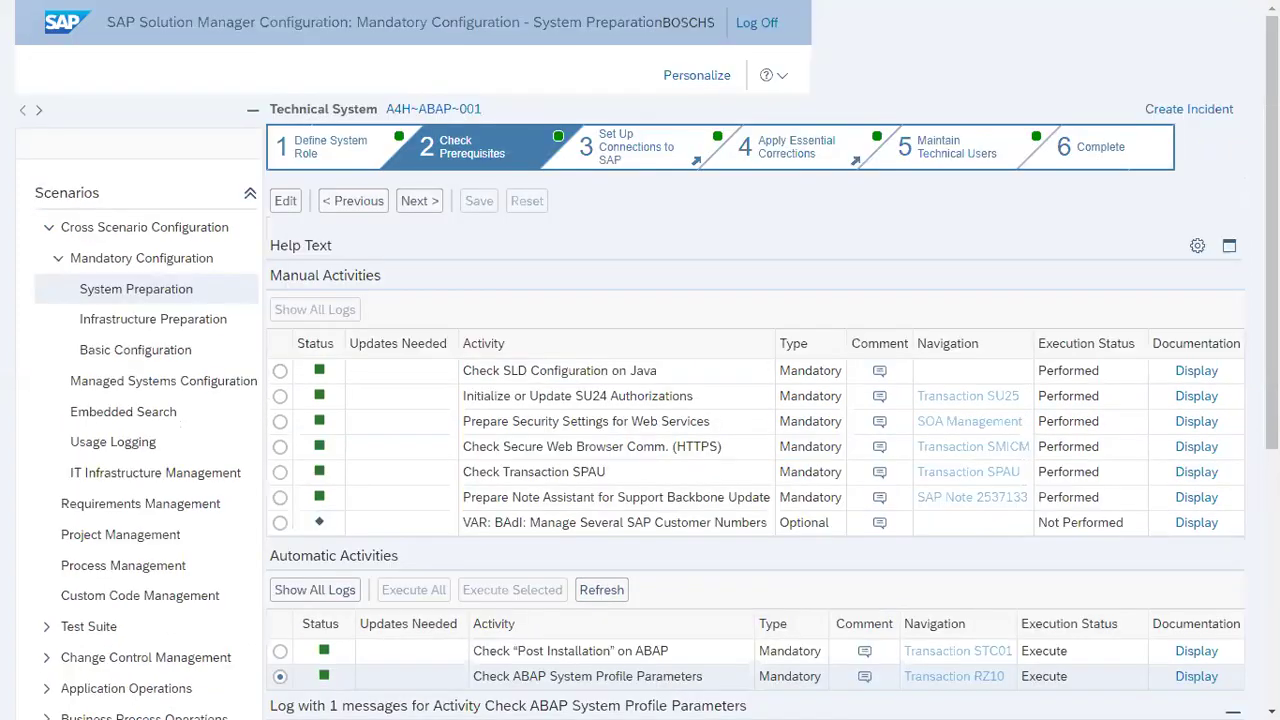
Leave Check Prerequisites for the RFC Connectivity substep of Set Up Connections to SAP and try to switch it to edit mode
{"action": "scroll", "coordinate": [640, 360], "scroll_direction": "down", "scroll_amount": 4}
{"action": "scroll", "coordinate": [640, 360], "scroll_direction": "up", "scroll_amount": 1}
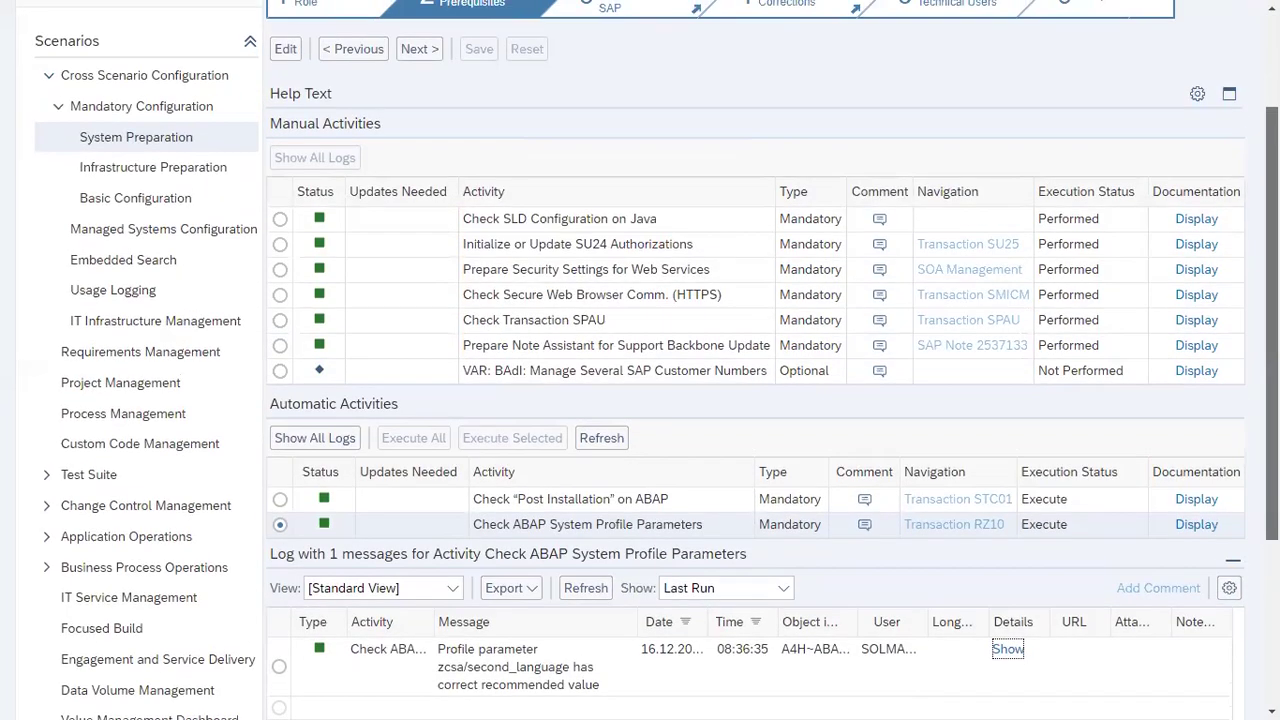
{"action": "scroll", "coordinate": [640, 360], "scroll_direction": "up", "scroll_amount": 3}
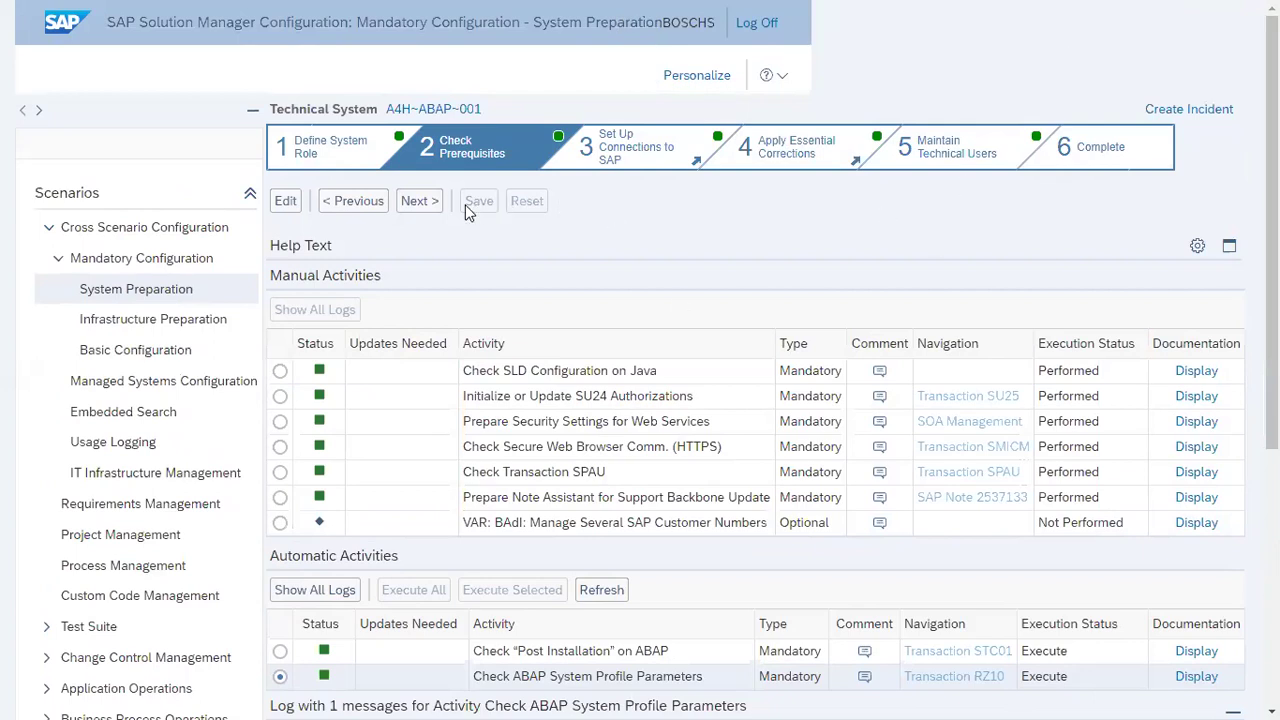
{"action": "left_click", "coordinate": [425, 203]}
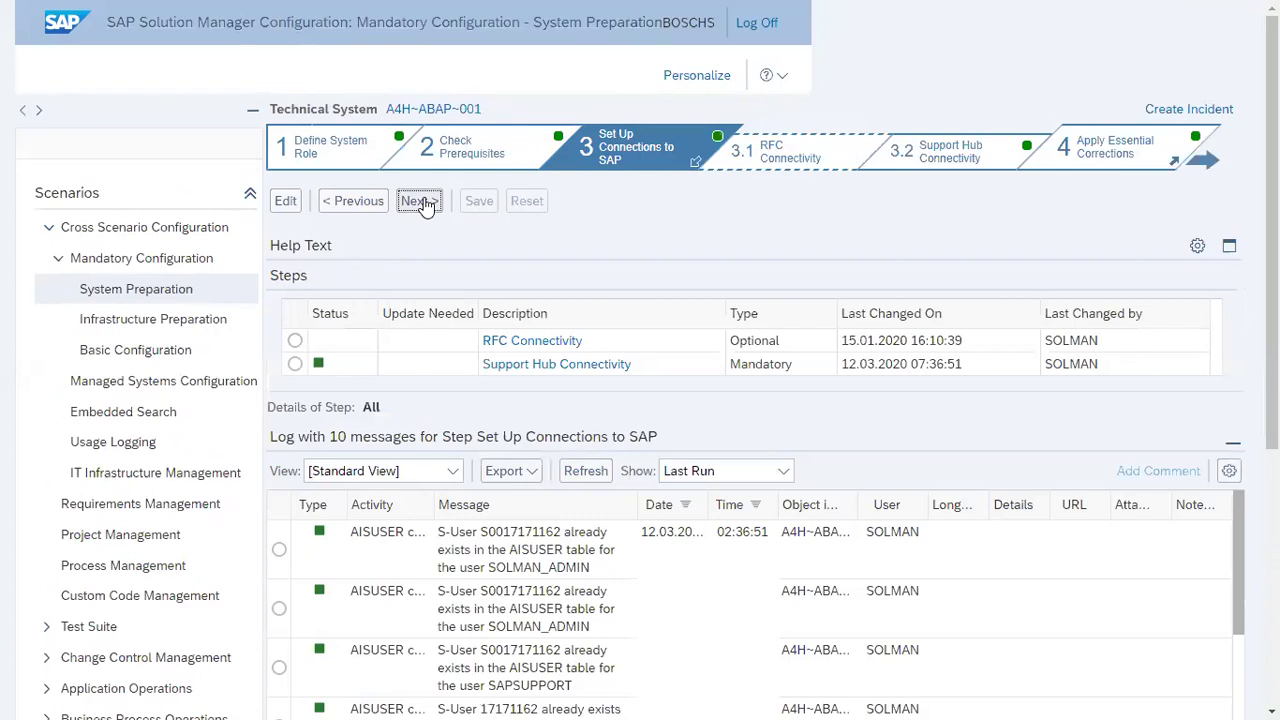
{"action": "left_click", "coordinate": [570, 345]}
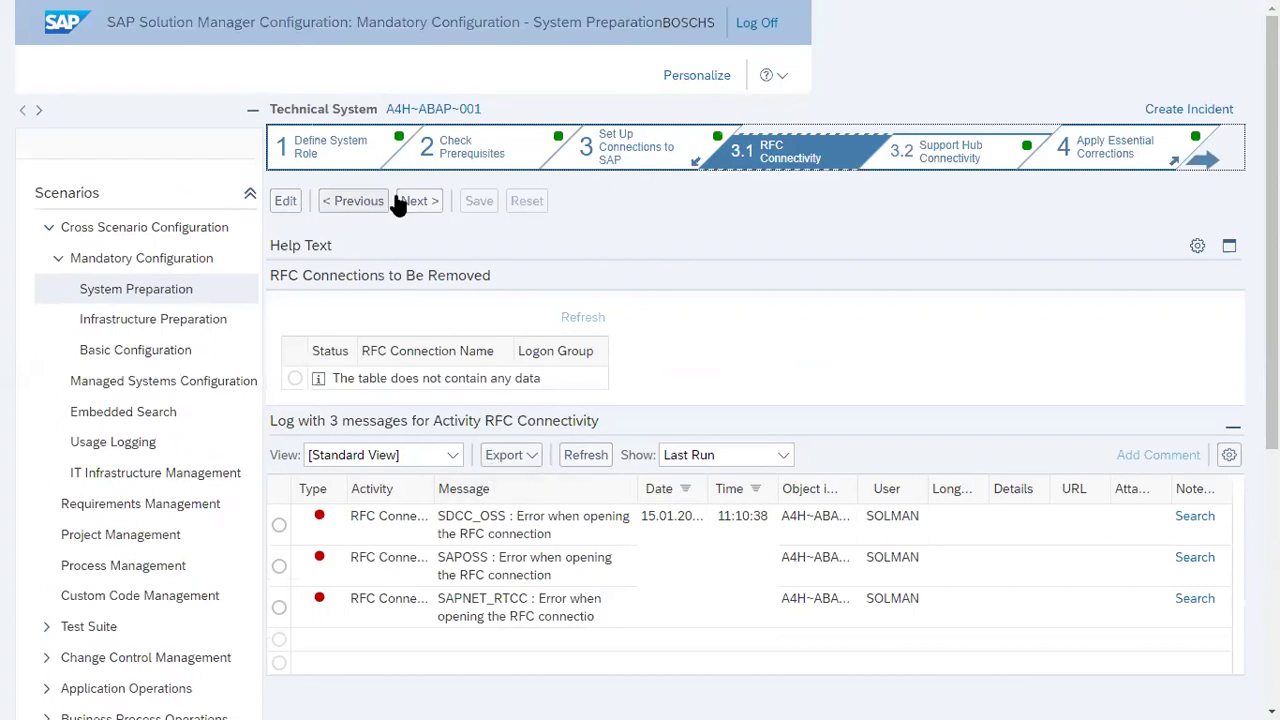
{"action": "left_click", "coordinate": [272, 200]}
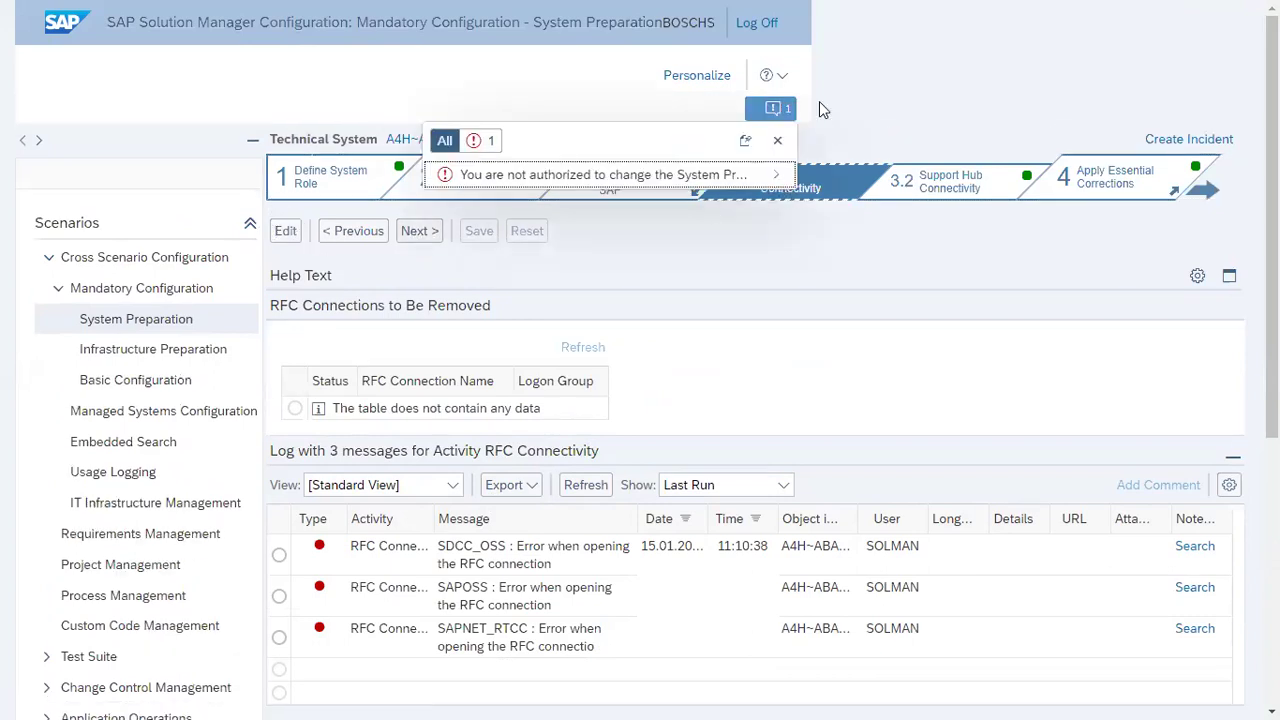
{"action": "left_click", "coordinate": [777, 140]}
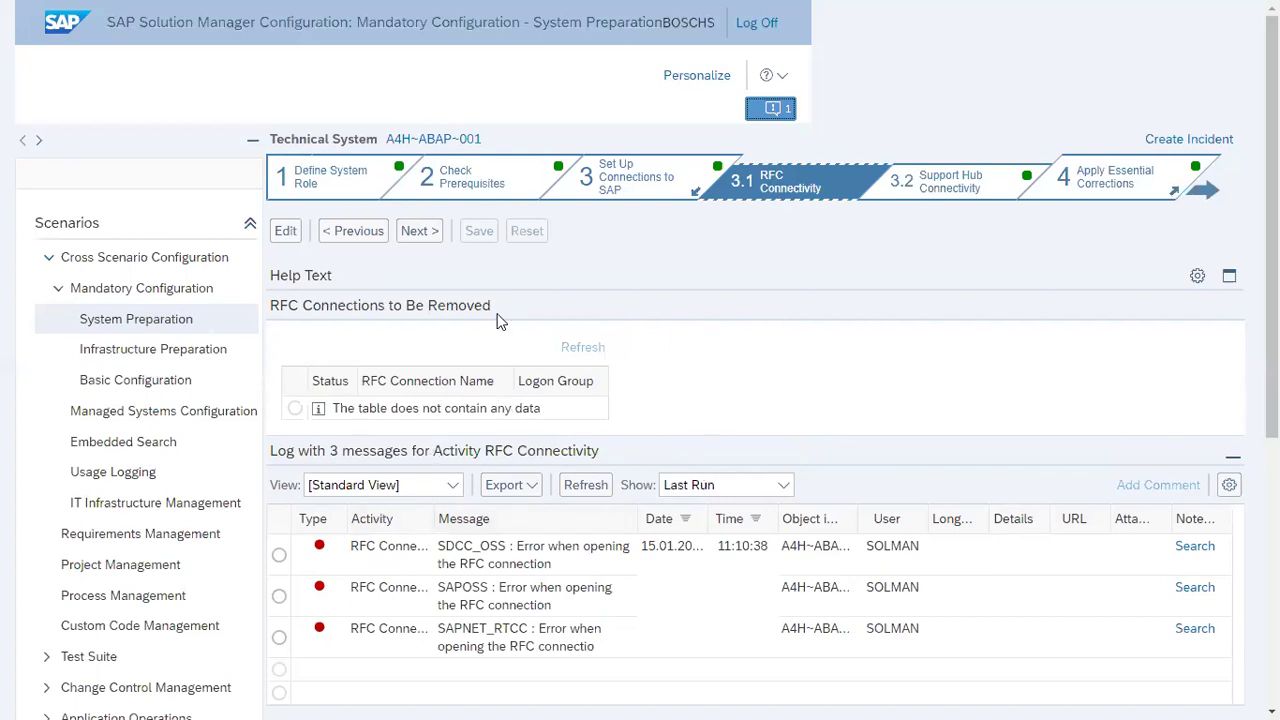
View the Support Hub Connectivity substep, return to RFC Connectivity and expand its help text
{"action": "left_click", "coordinate": [428, 232]}
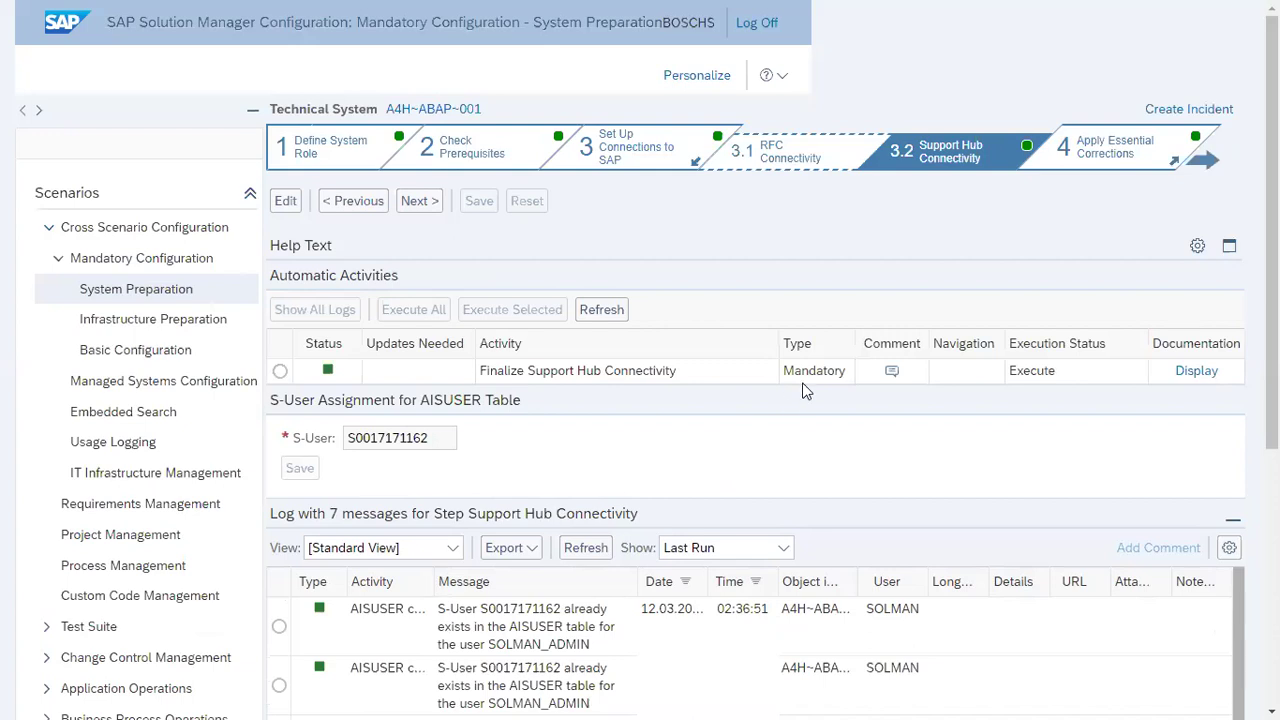
{"action": "left_click", "coordinate": [1230, 248]}
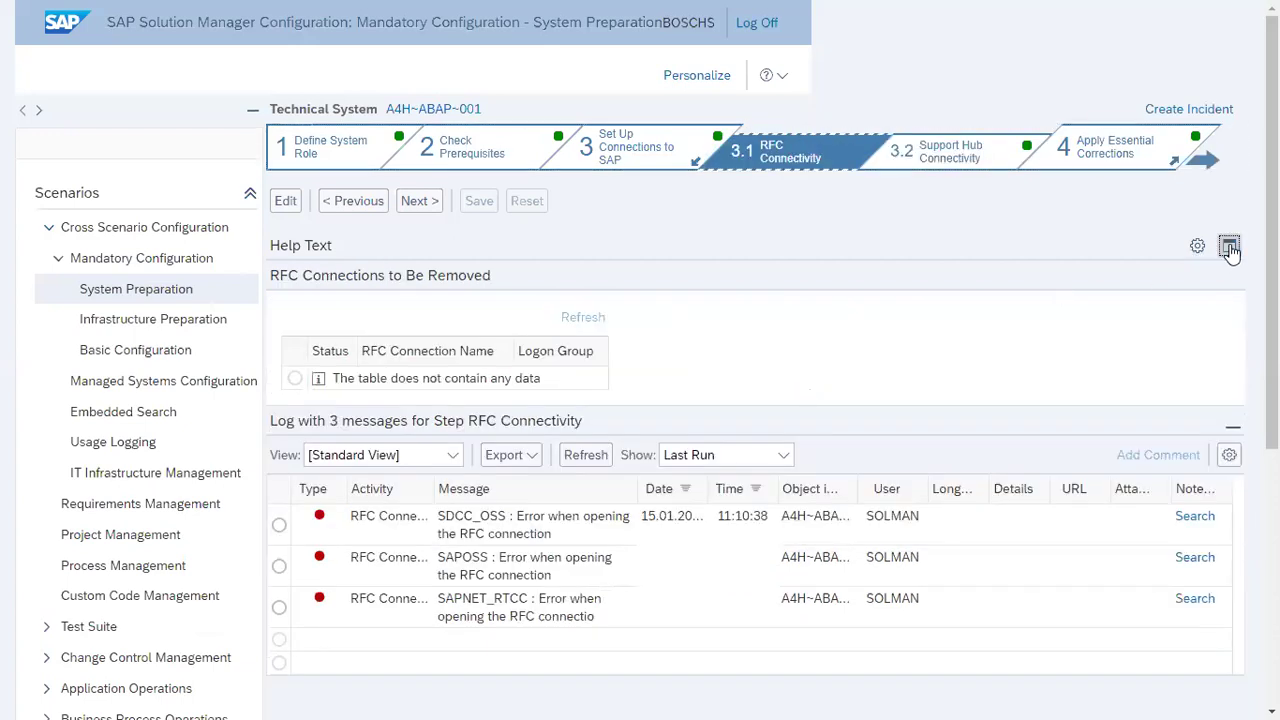
{"action": "left_click", "coordinate": [1230, 248]}
{"action": "left_click", "coordinate": [1230, 248]}
{"action": "left_click", "coordinate": [1230, 248]}
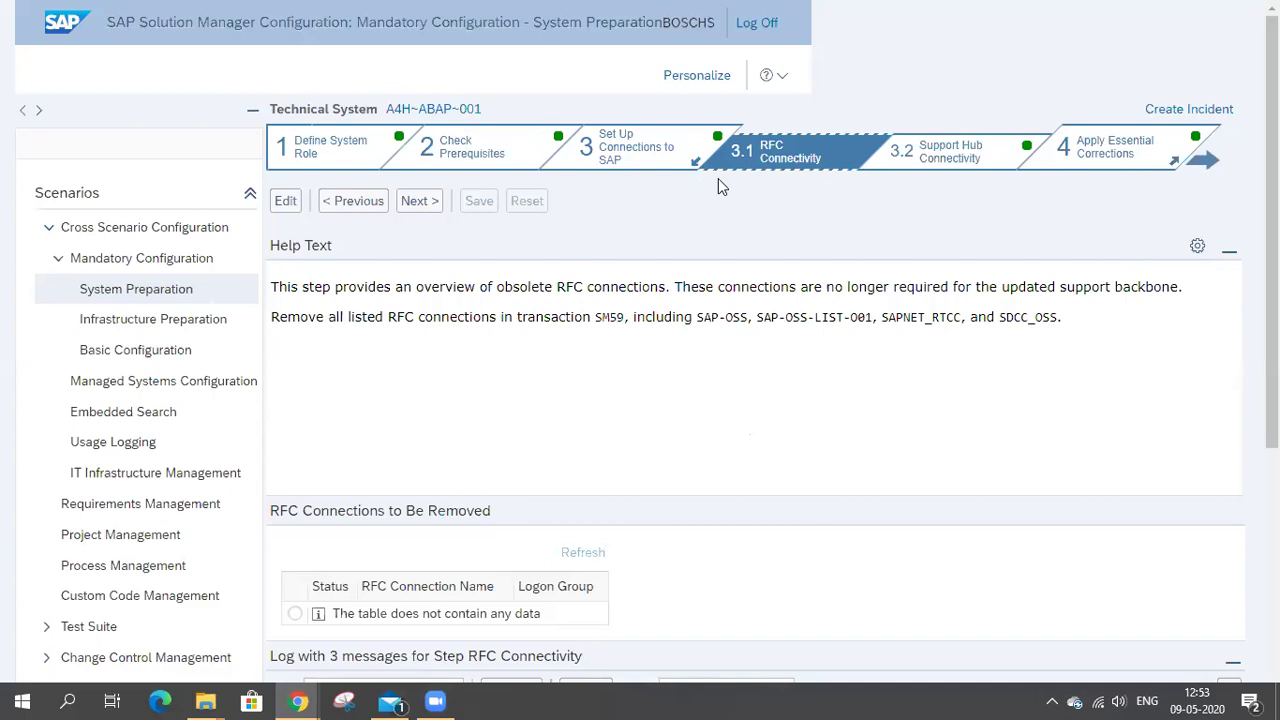
Return to Check Prerequisites with its help text collapsed and open the documentation of Prepare Security Settings for Web Services
{"action": "left_click", "coordinate": [473, 162]}
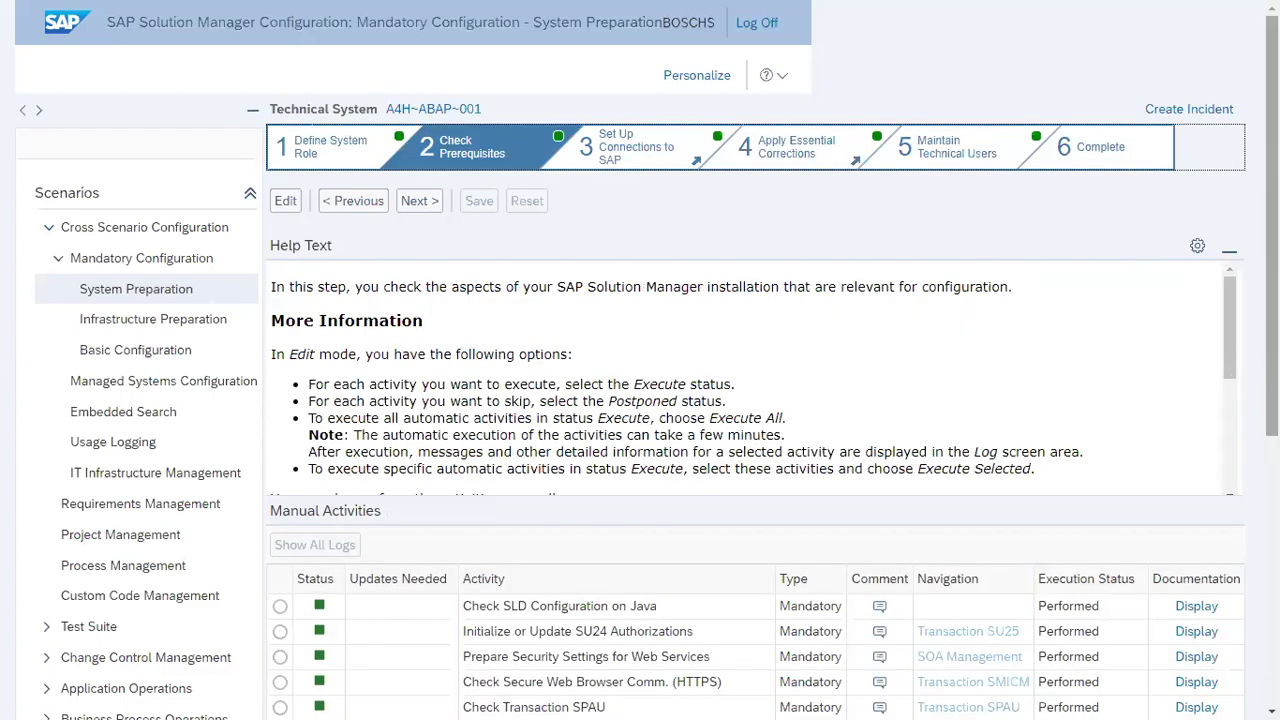
{"action": "left_click", "coordinate": [1233, 250]}
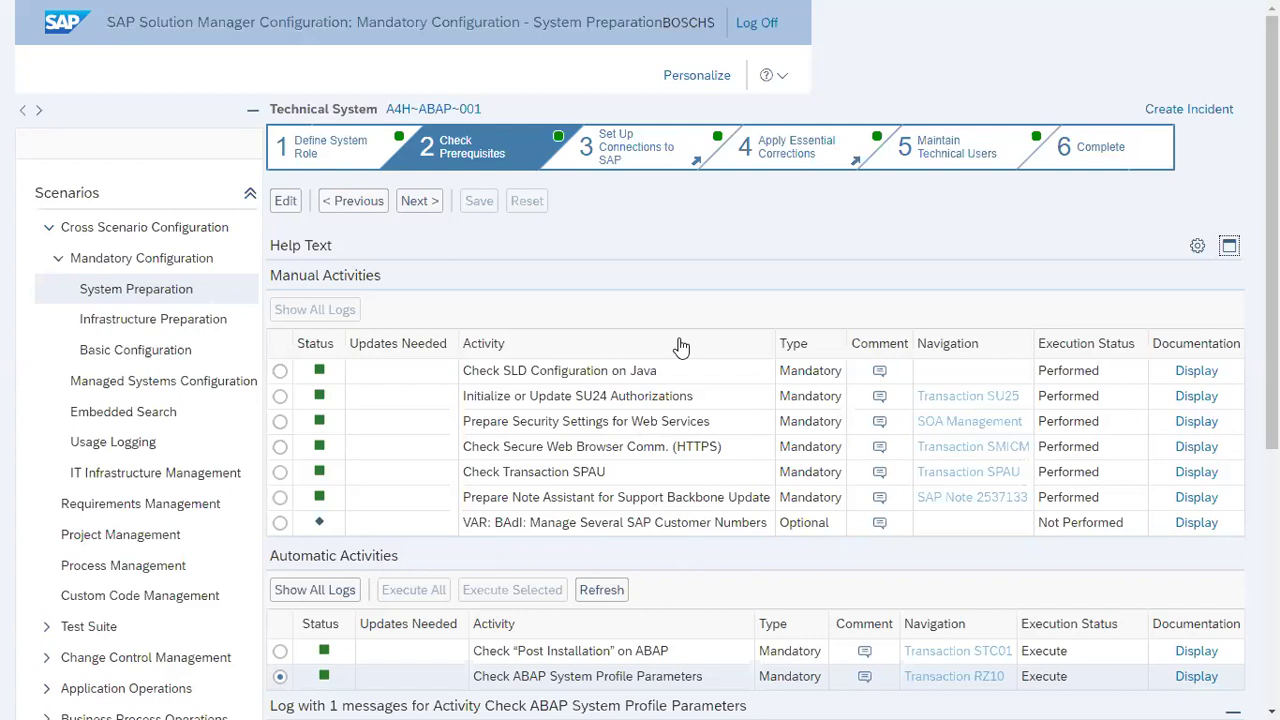
{"action": "mouse_move", "coordinate": [937, 698]}
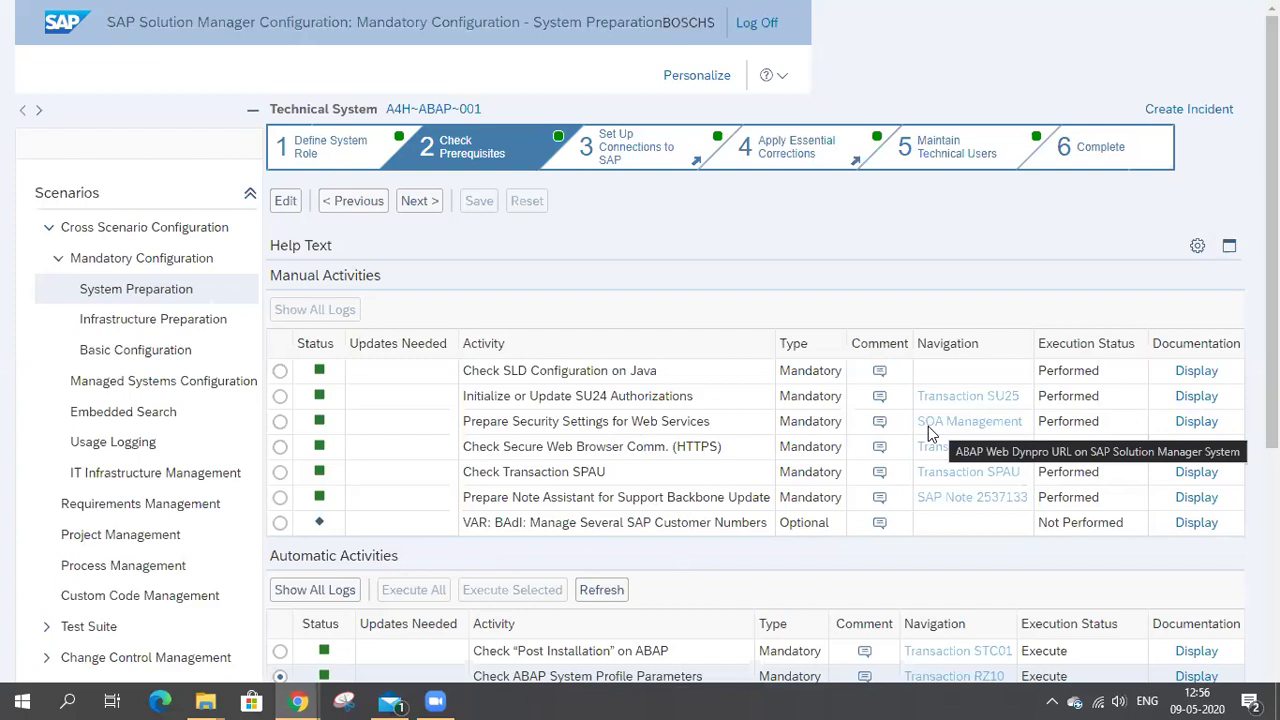
{"action": "left_click", "coordinate": [1197, 421]}
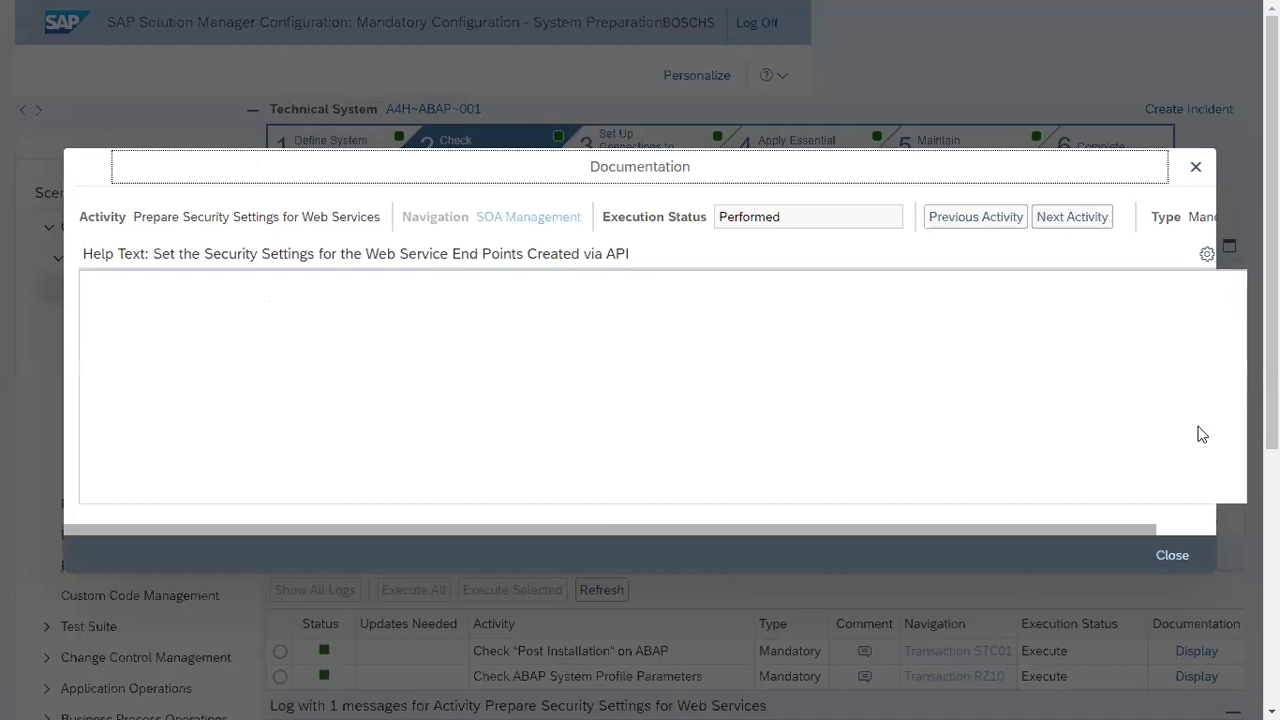
{"action": "left_click", "coordinate": [1243, 484]}
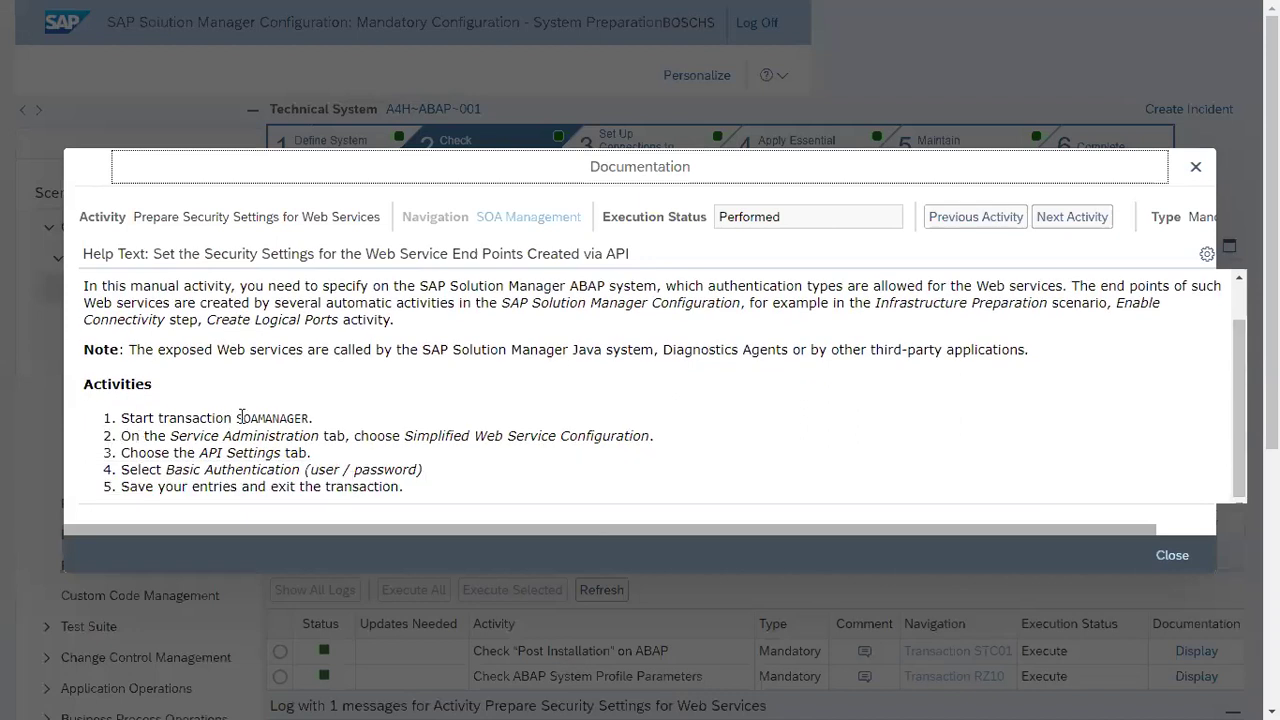
Highlight the SOAMANAGER, Simplified Web Service Configuration and API Settings instructions in the documentation and close it
{"action": "left_click_drag", "start_coordinate": [236, 418], "coordinate": [312, 419]}
{"action": "left_click", "coordinate": [124, 440]}
{"action": "left_click_drag", "start_coordinate": [124, 440], "coordinate": [652, 437]}
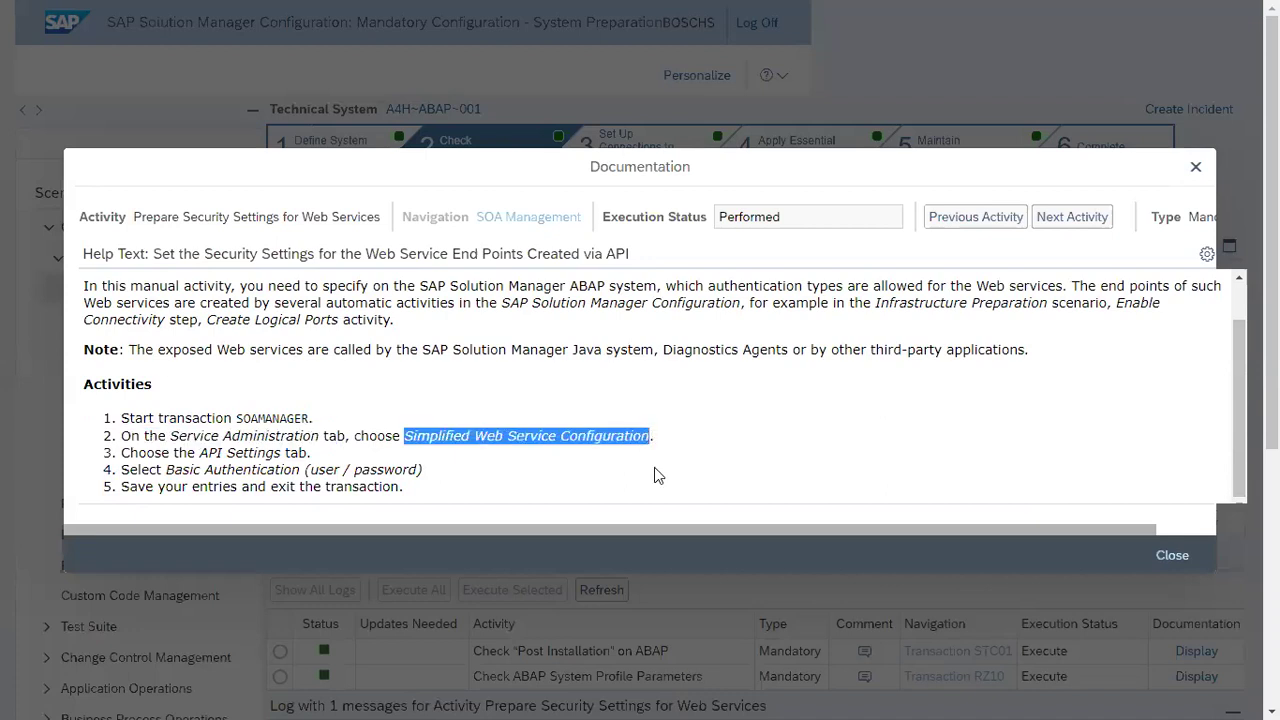
{"action": "left_click_drag", "start_coordinate": [122, 453], "coordinate": [308, 455]}
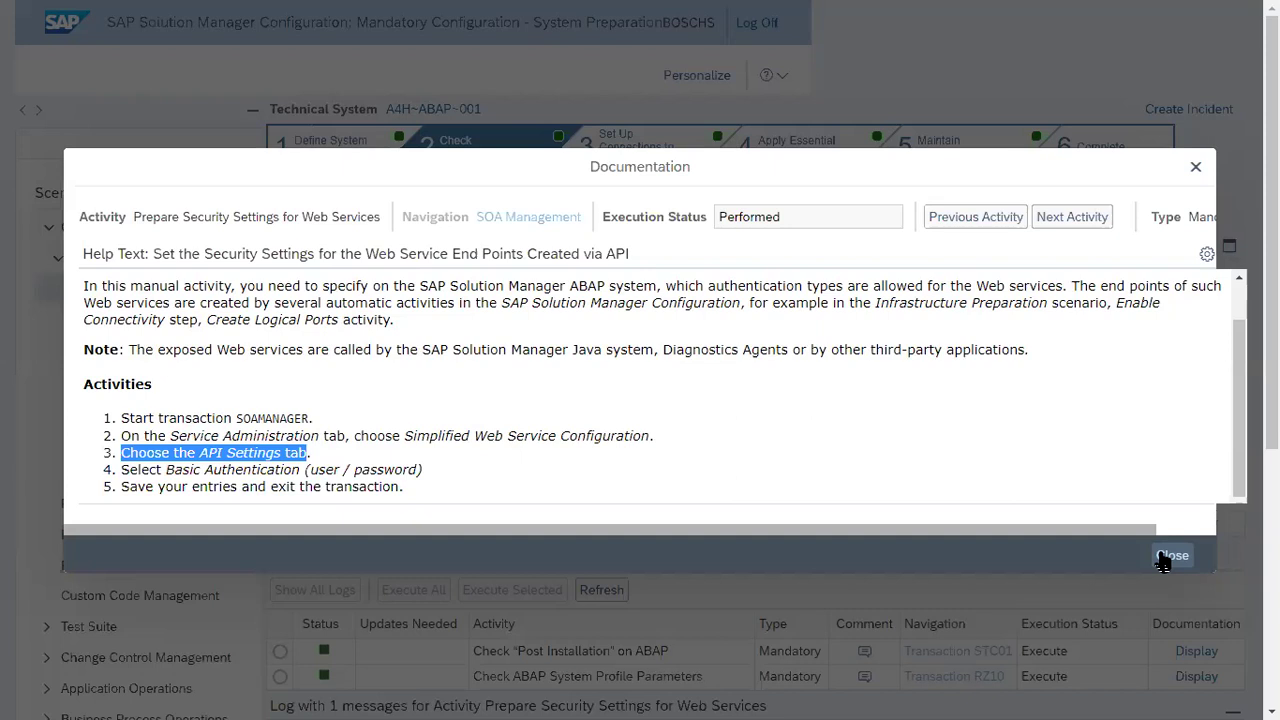
{"action": "left_click", "coordinate": [1176, 557]}
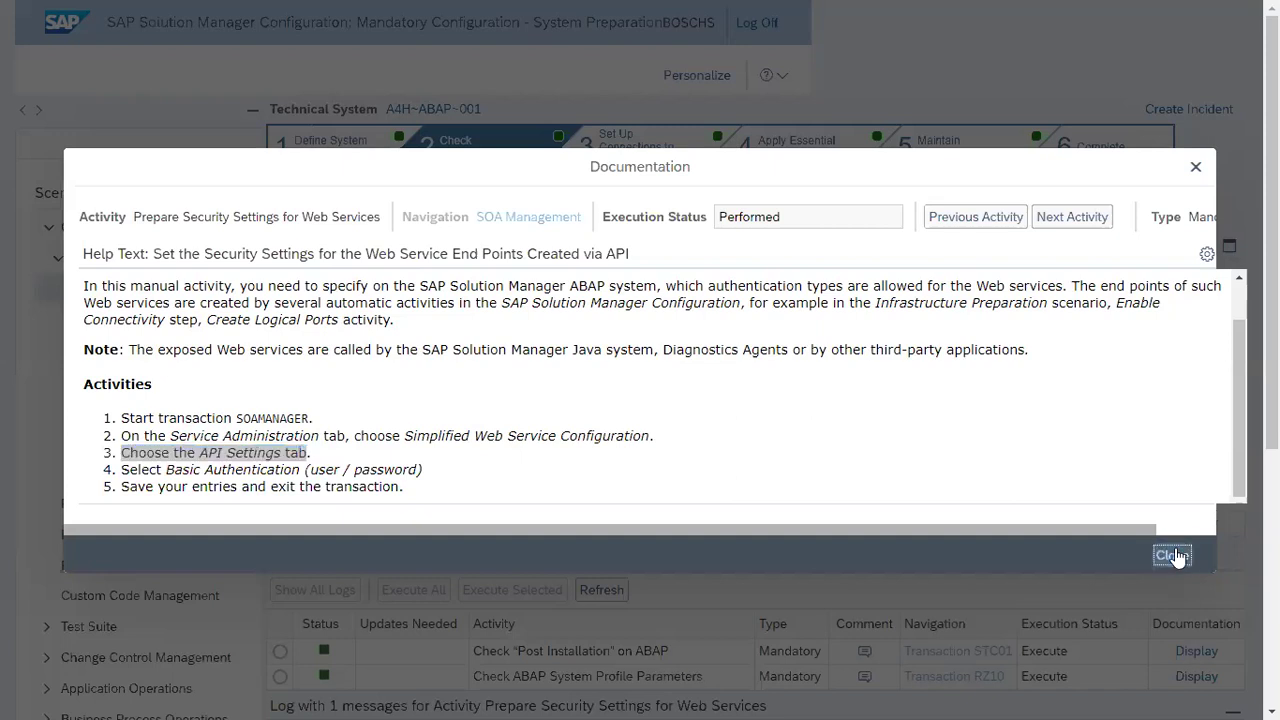
{"action": "left_click", "coordinate": [1176, 557]}
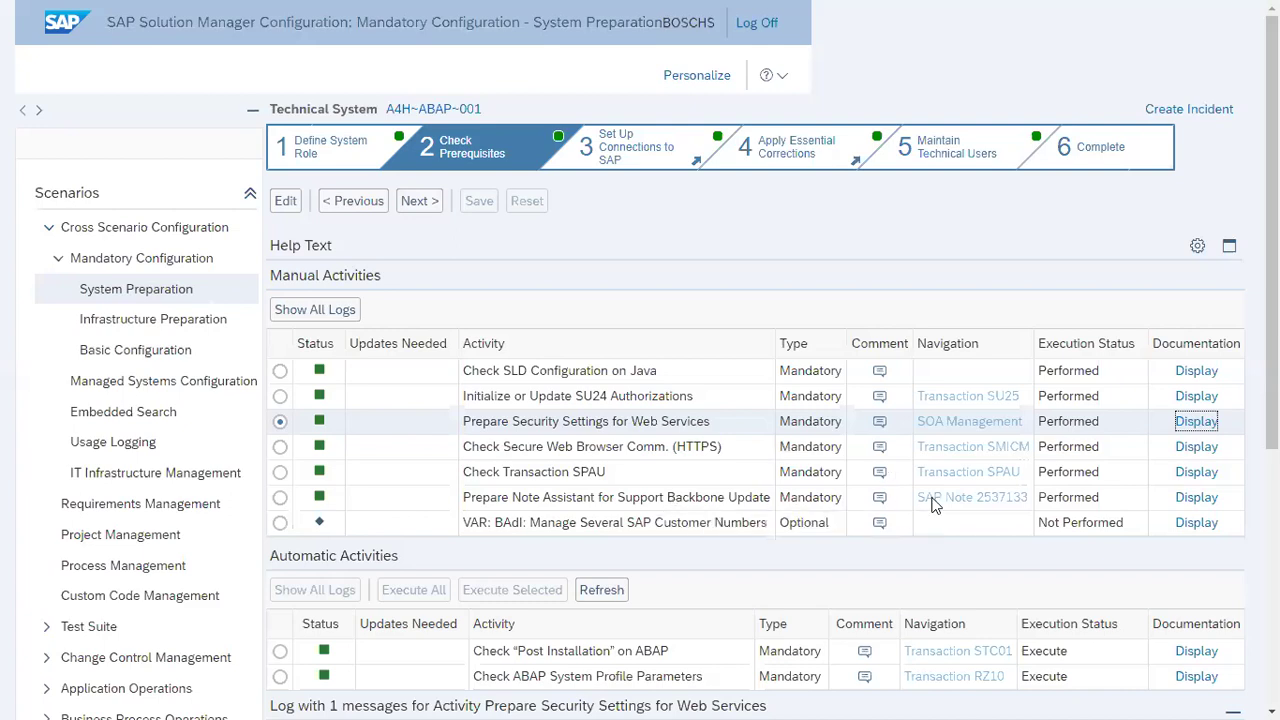
Read the documentation of Prepare Note Assistant for Support Backbone Update, close it and review the activity's log
{"action": "left_click", "coordinate": [999, 500]}
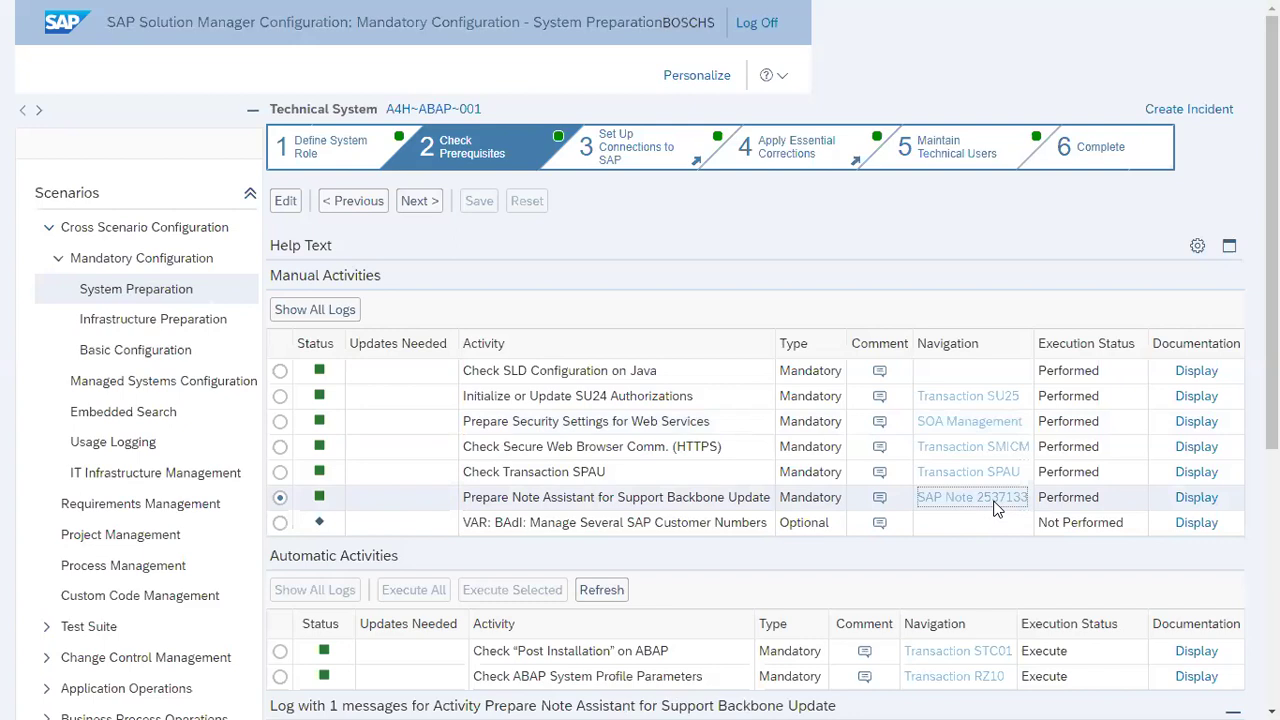
{"action": "left_click", "coordinate": [1181, 503]}
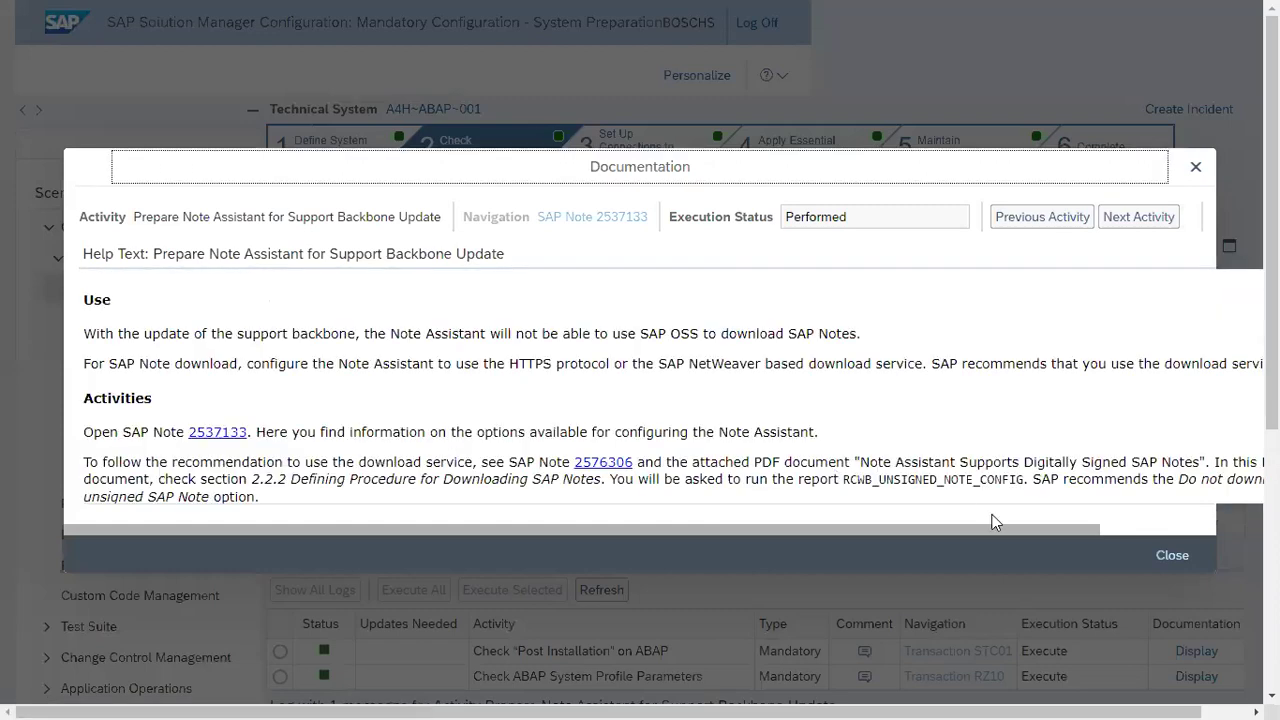
{"action": "left_click_drag", "start_coordinate": [995, 527], "coordinate": [1102, 527]}
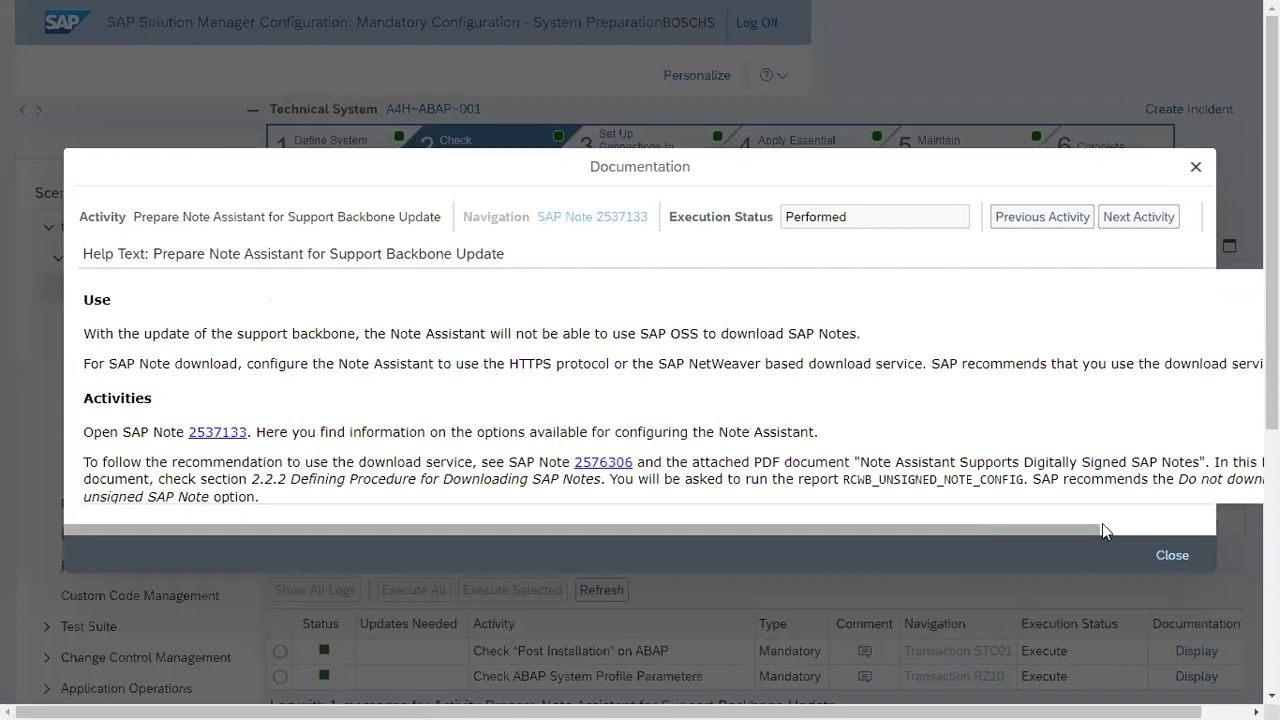
{"action": "left_click", "coordinate": [1173, 557]}
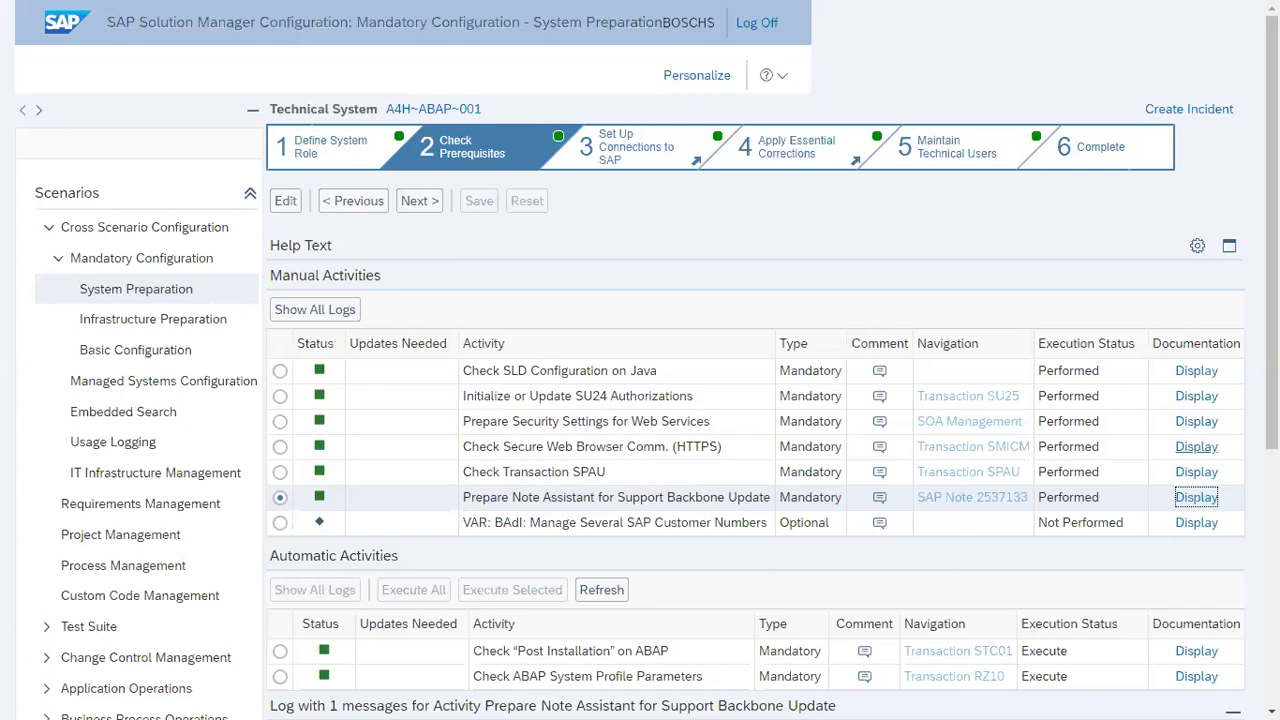
{"action": "scroll", "coordinate": [449, 540], "scroll_direction": "down", "scroll_amount": 2}
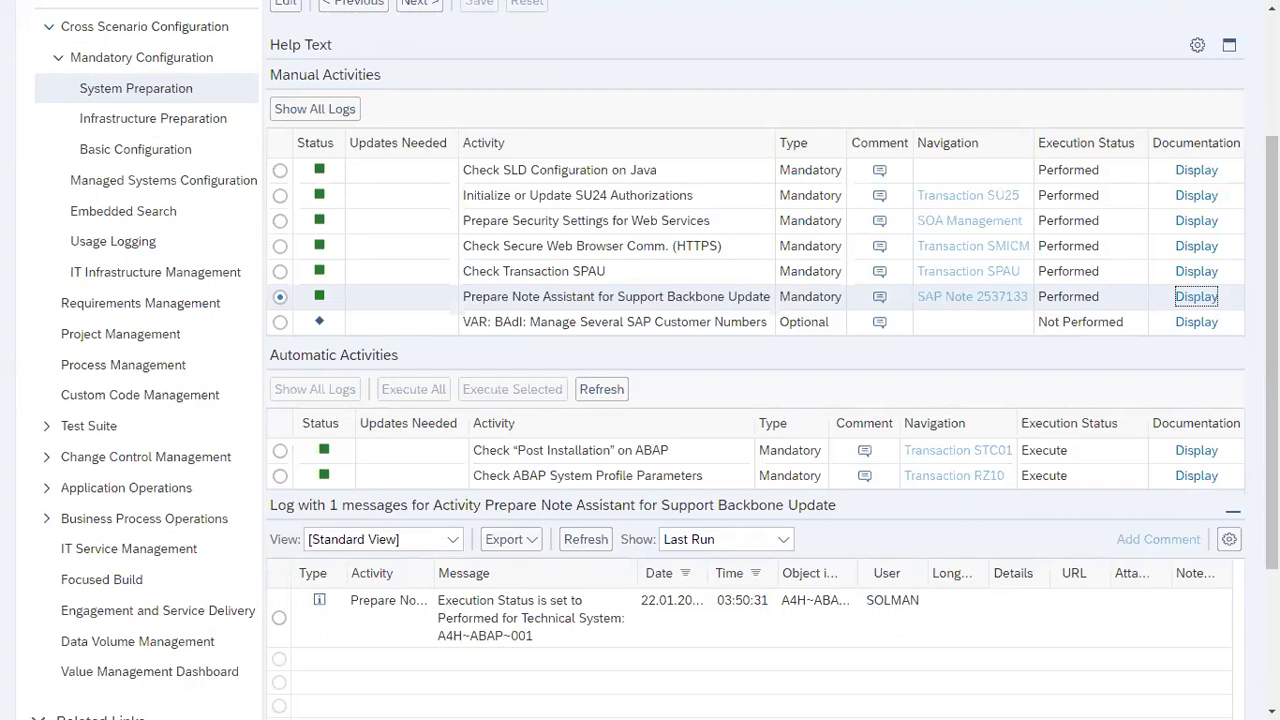
{"action": "scroll", "coordinate": [755, 360], "scroll_direction": "up", "scroll_amount": 3}
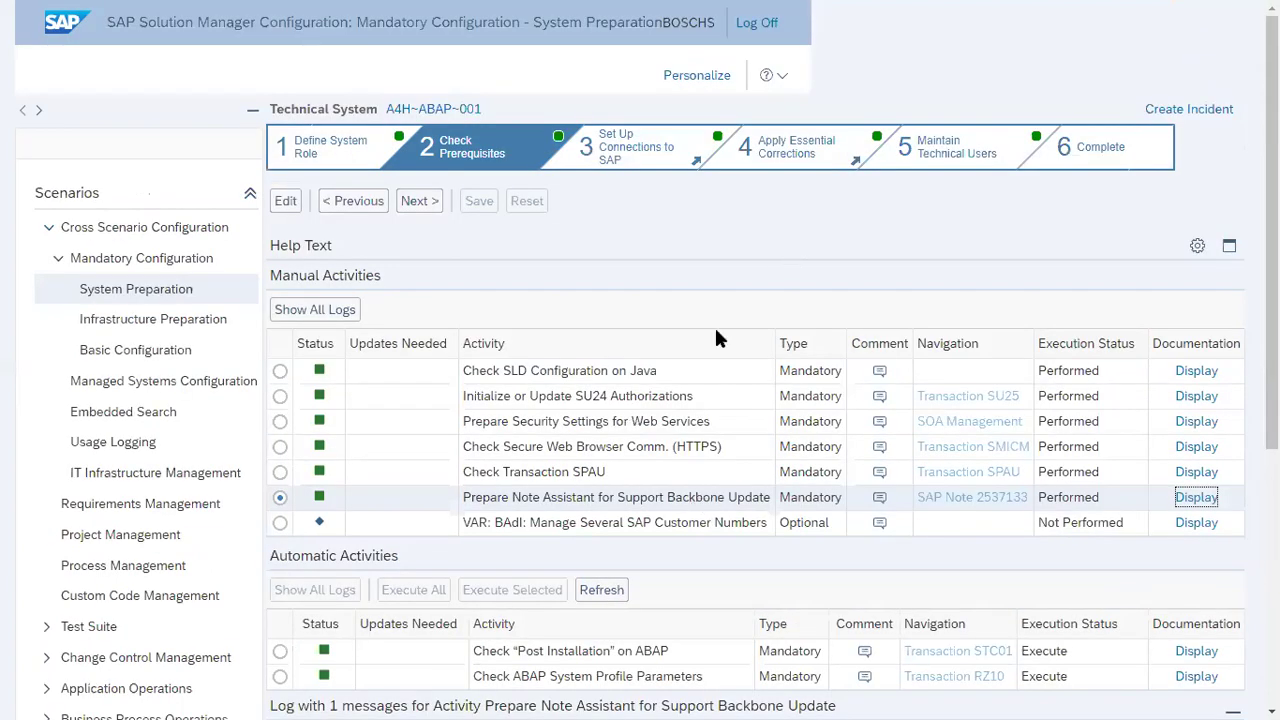
Advance to the RFC Connectivity substep, read its help text on obsolete RFC connections and collapse it
{"action": "left_click", "coordinate": [420, 201]}
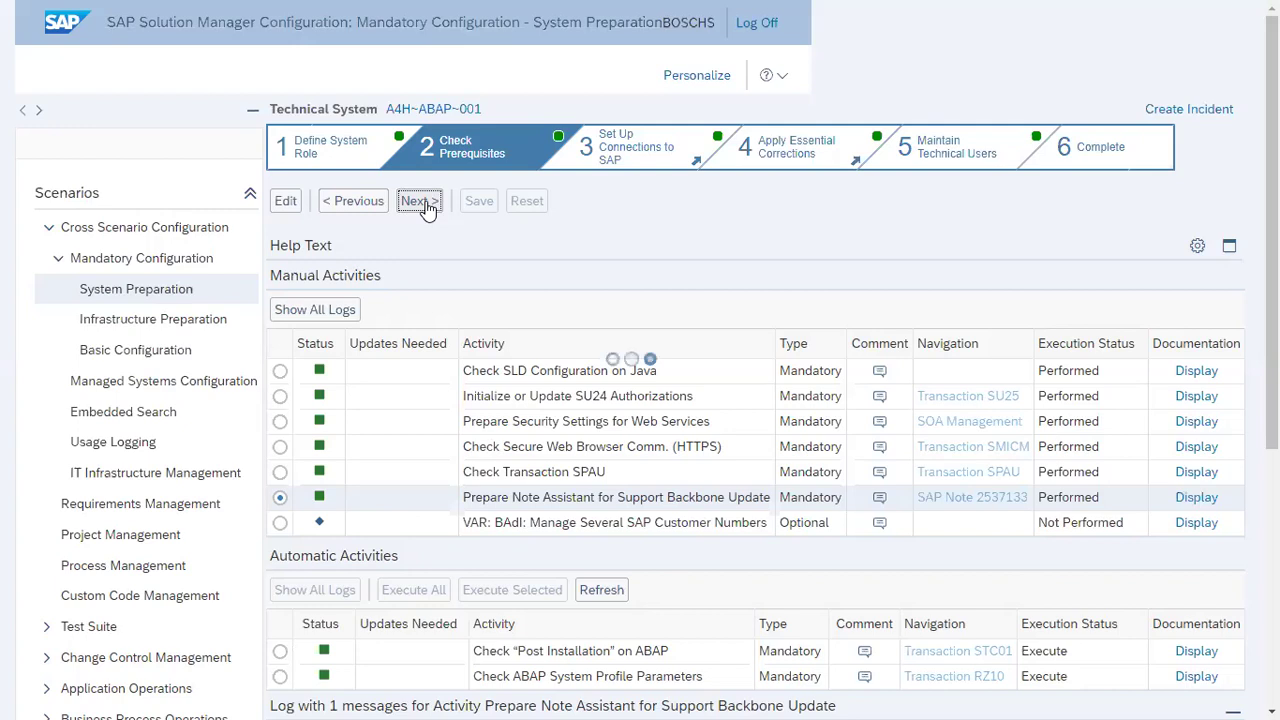
{"action": "left_click", "coordinate": [426, 205]}
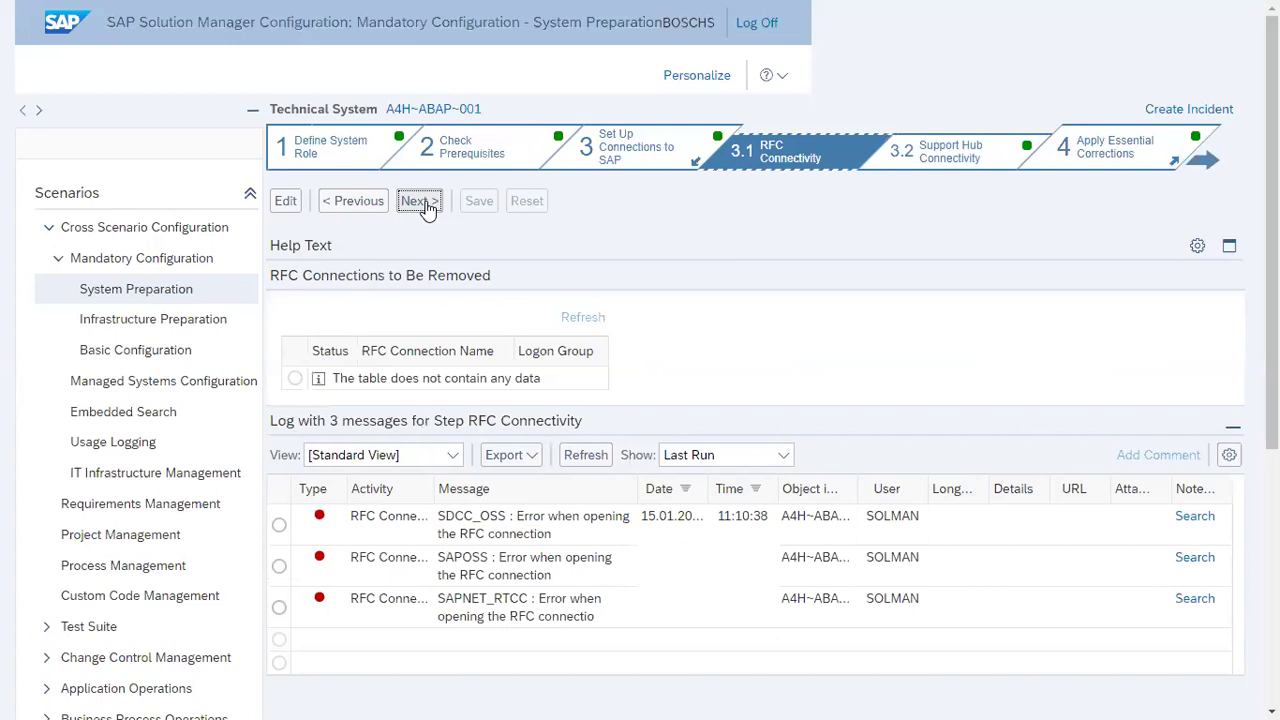
{"action": "left_click", "coordinate": [1230, 247]}
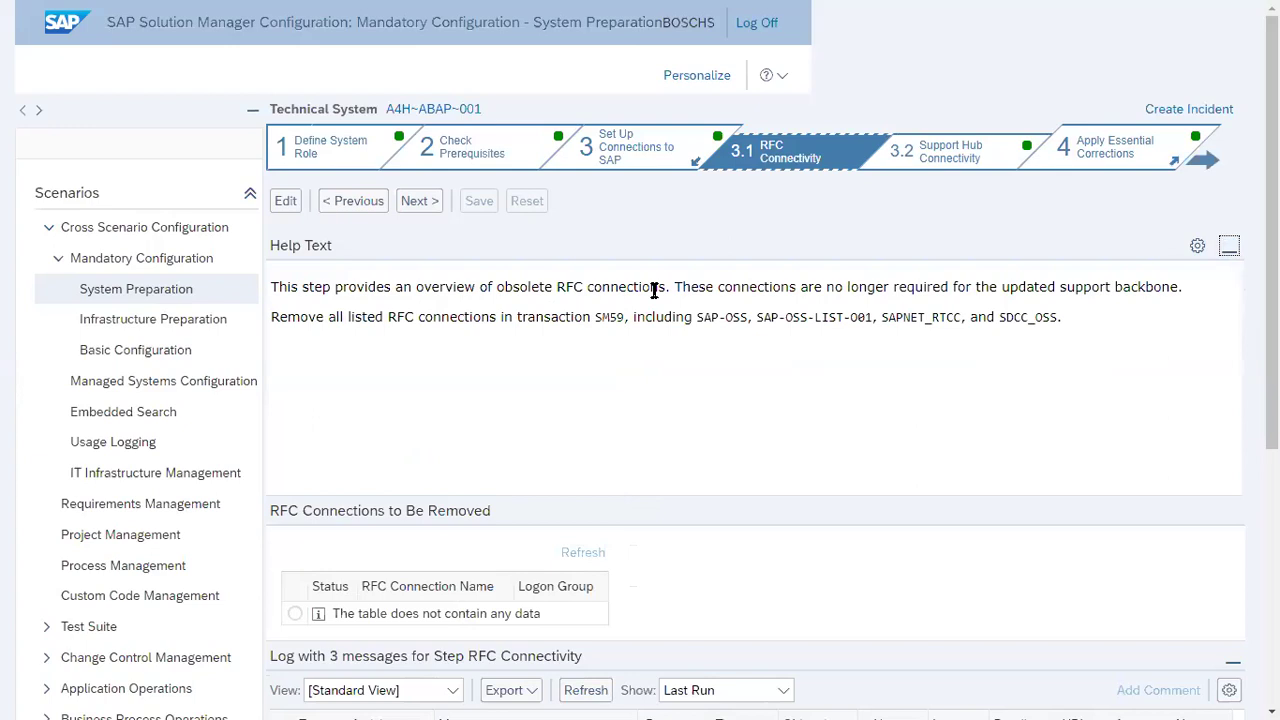
{"action": "left_click", "coordinate": [1225, 246]}
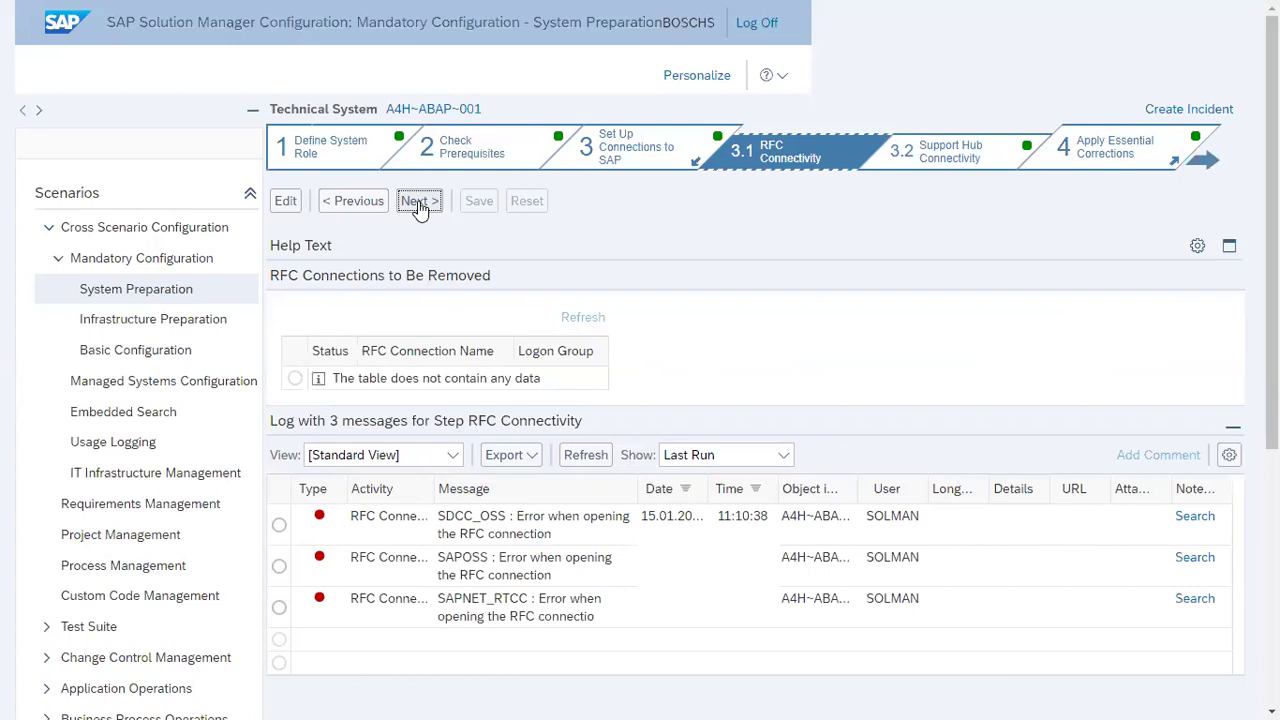
Read the Finalize Support Hub Connectivity documentation in the Support Hub Connectivity substep and advance to Apply Essential Corrections
{"action": "left_click", "coordinate": [419, 202]}
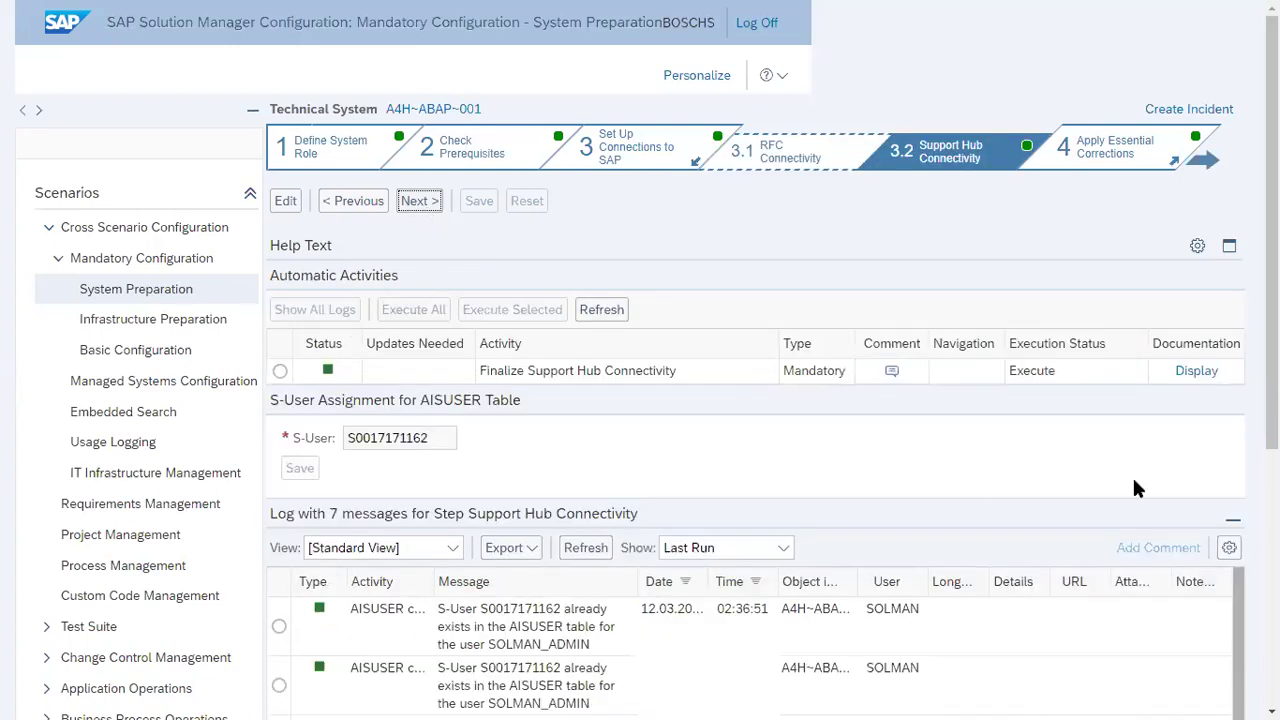
{"action": "mouse_move", "coordinate": [1272, 230]}
{"action": "left_mouse_down"}
{"action": "mouse_move", "coordinate": [1272, 296]}
{"action": "mouse_move", "coordinate": [1272, 236]}
{"action": "left_mouse_up"}
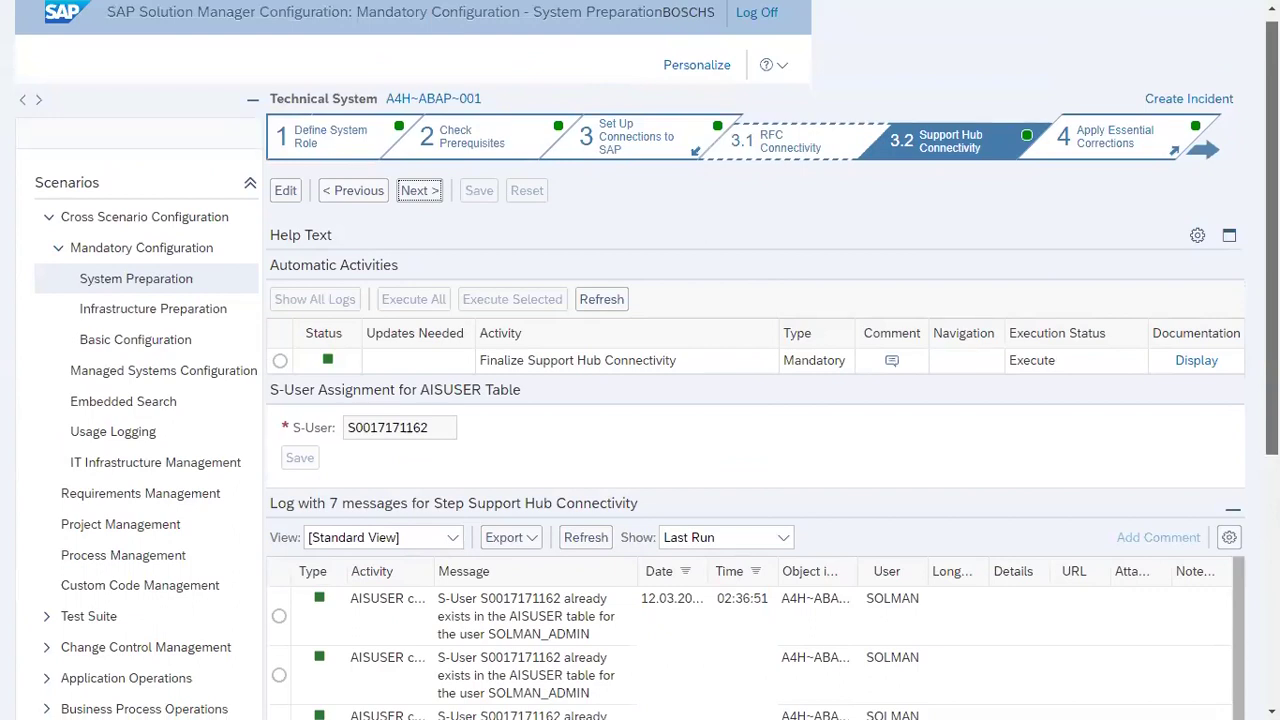
{"action": "left_click_drag", "start_coordinate": [1272, 236], "coordinate": [1272, 236]}
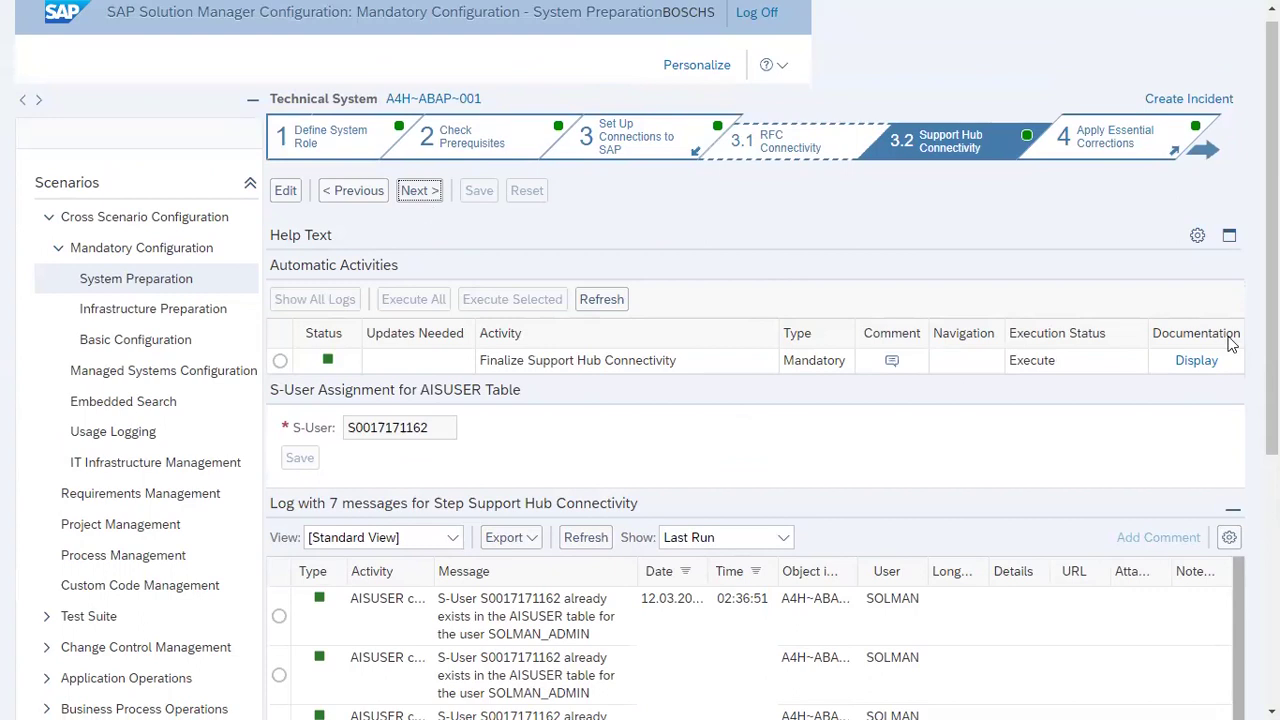
{"action": "left_click", "coordinate": [1196, 362]}
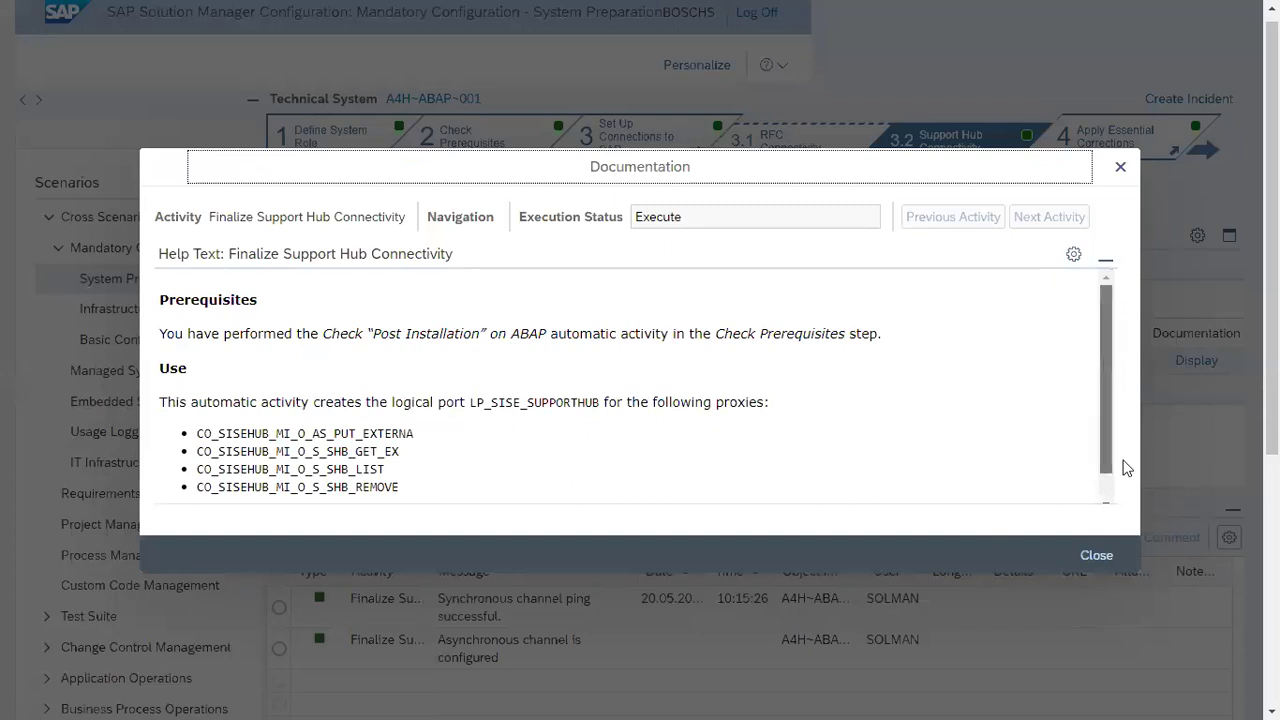
{"action": "scroll", "coordinate": [1125, 467], "scroll_direction": "down", "scroll_amount": 1}
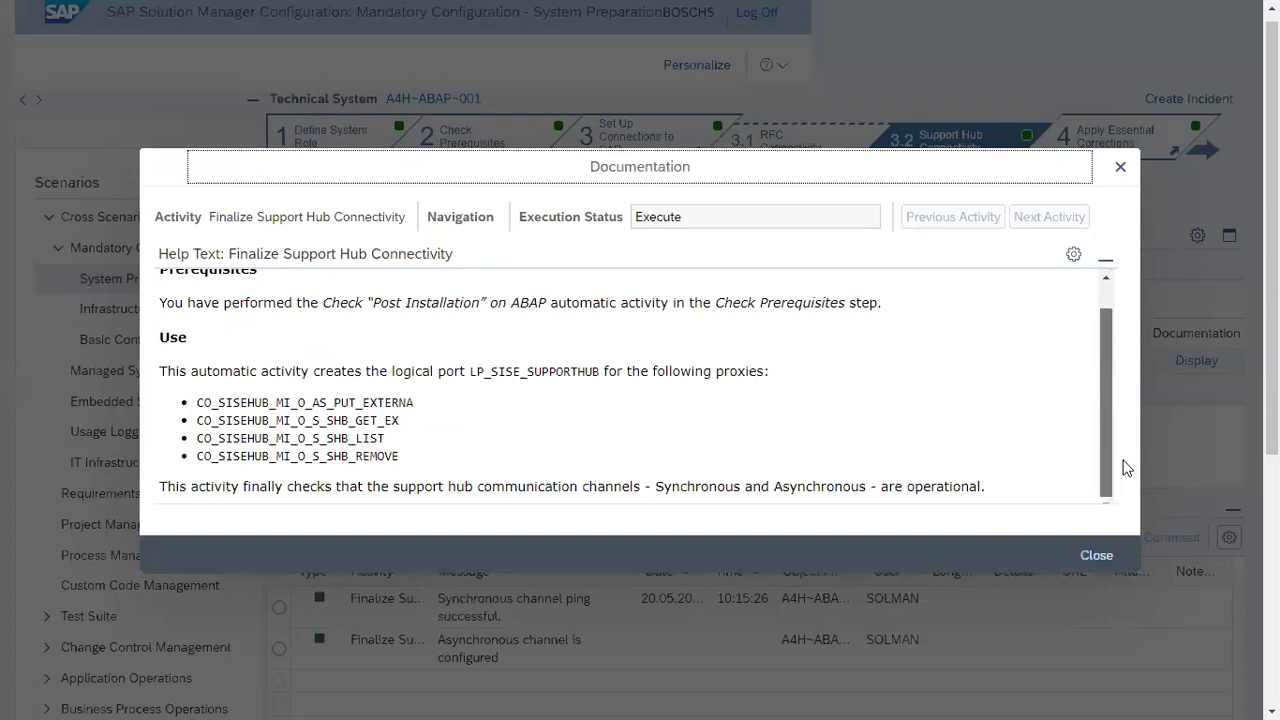
{"action": "left_click", "coordinate": [1096, 557]}
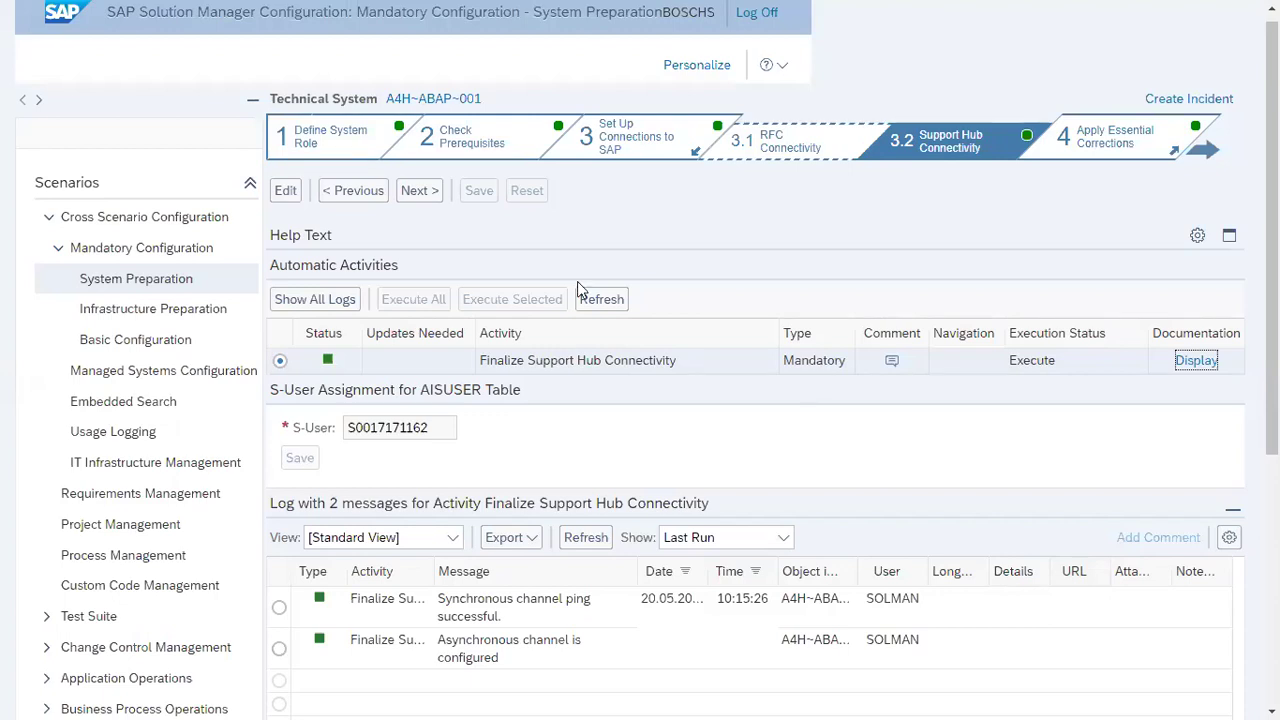
{"action": "left_click", "coordinate": [428, 197]}
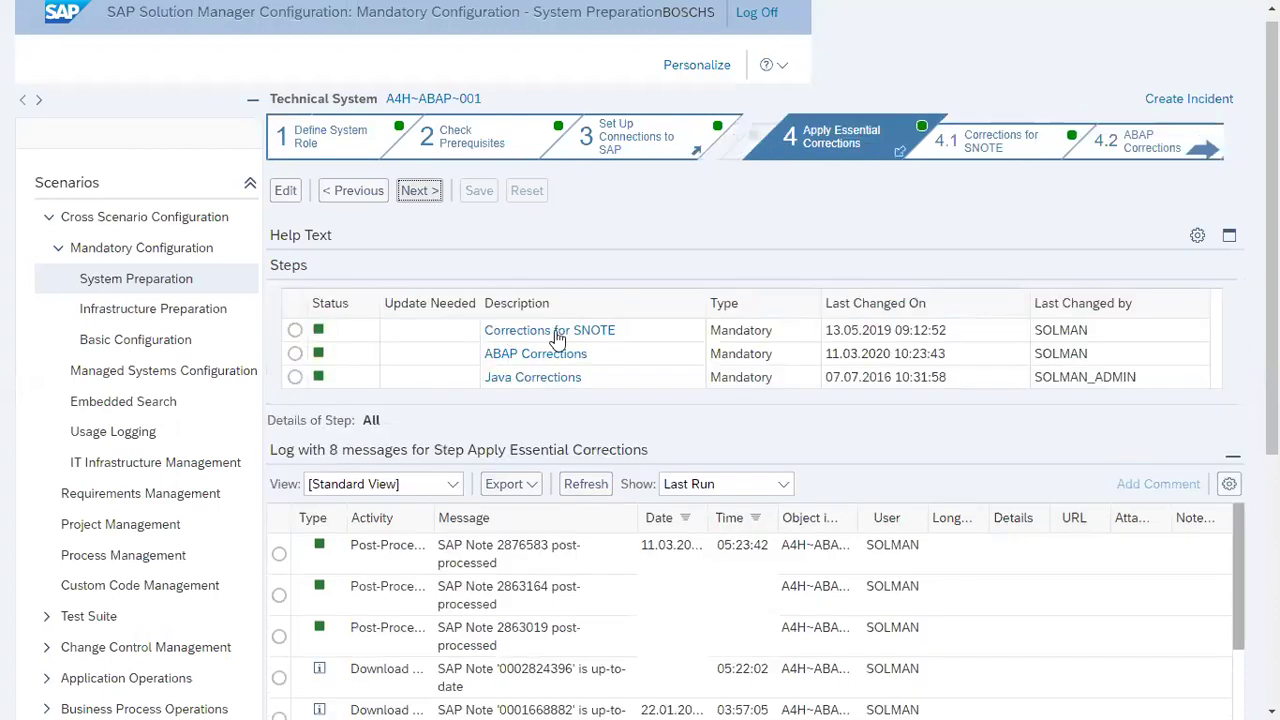
Open the Corrections for SNOTE substep, highlight its SAP Note number and review the download and implementation sections
{"action": "left_click", "coordinate": [557, 337]}
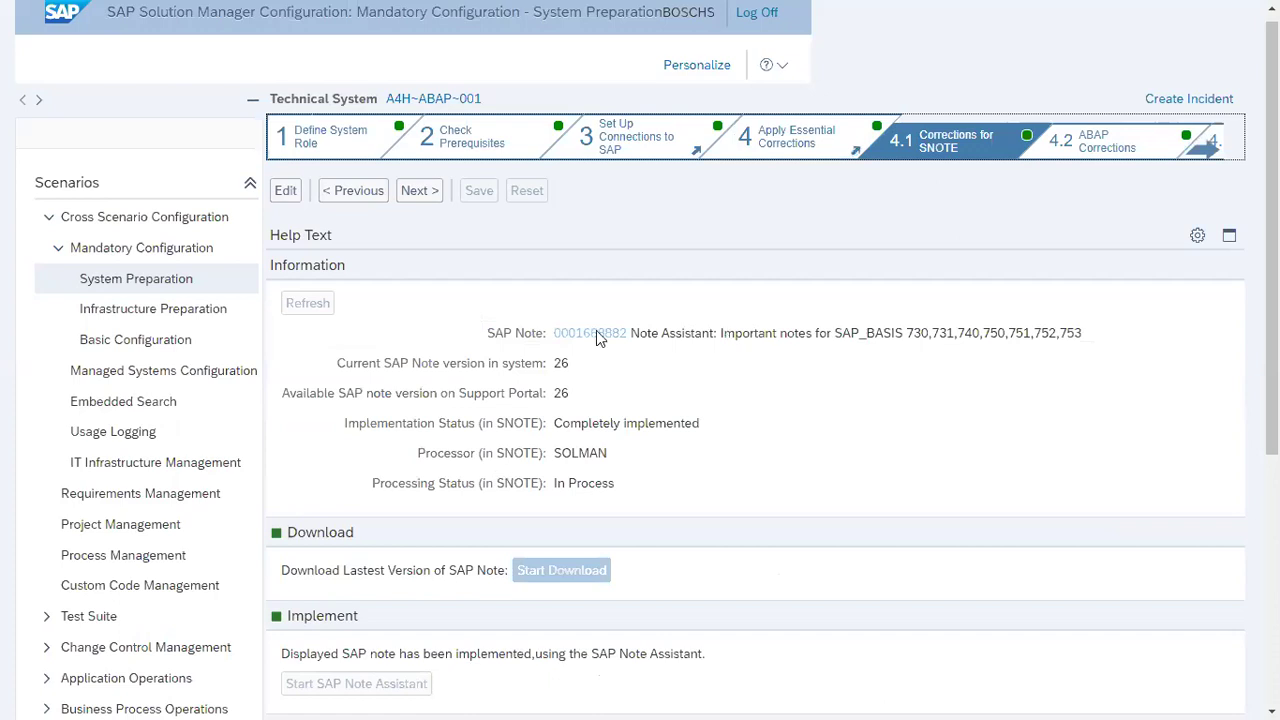
{"action": "left_click_drag", "start_coordinate": [577, 333], "coordinate": [632, 338]}
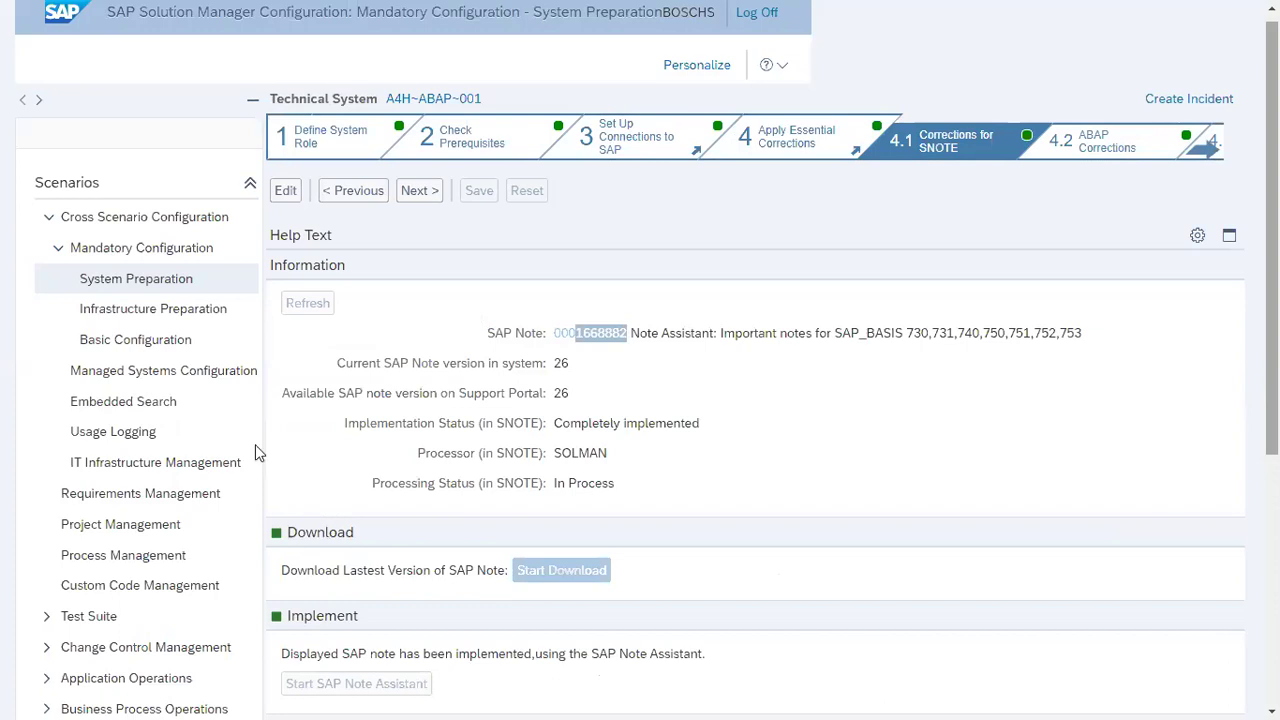
{"action": "scroll", "coordinate": [560, 441], "scroll_direction": "down", "scroll_amount": 1}
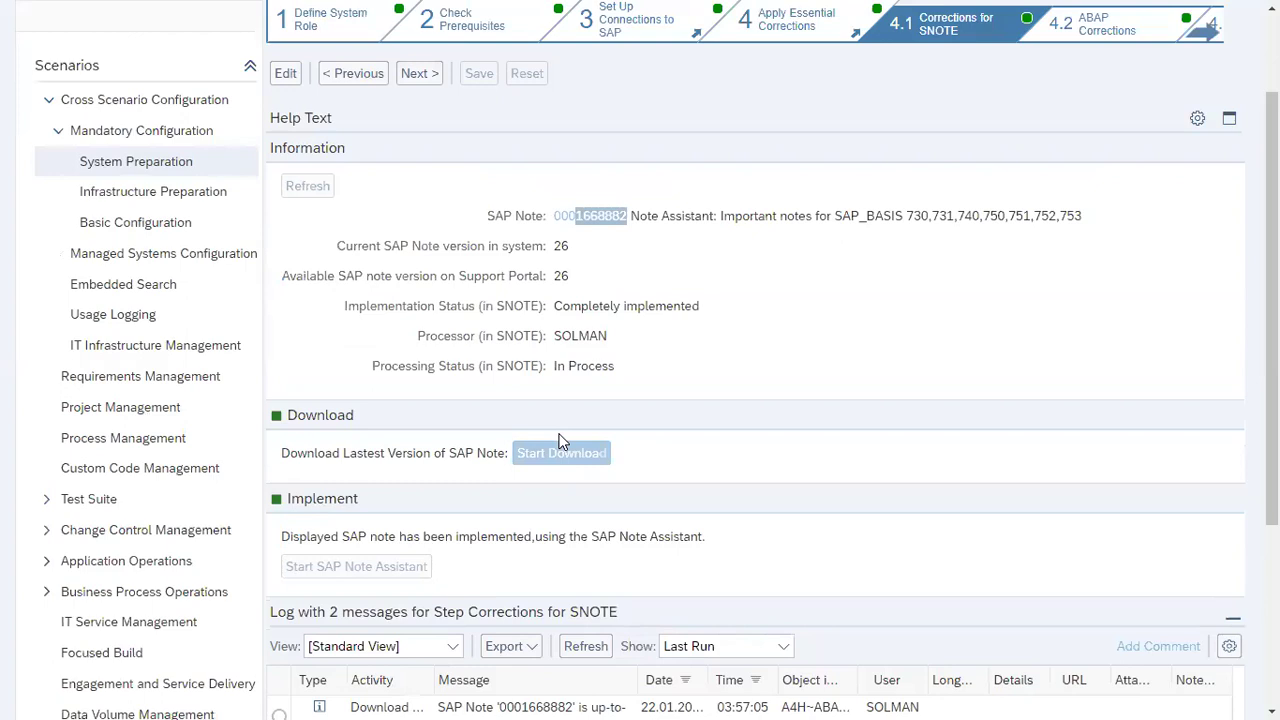
Advance to the ABAP Corrections substep and highlight its SAP Note number and collective note title
{"action": "left_click", "coordinate": [416, 76]}
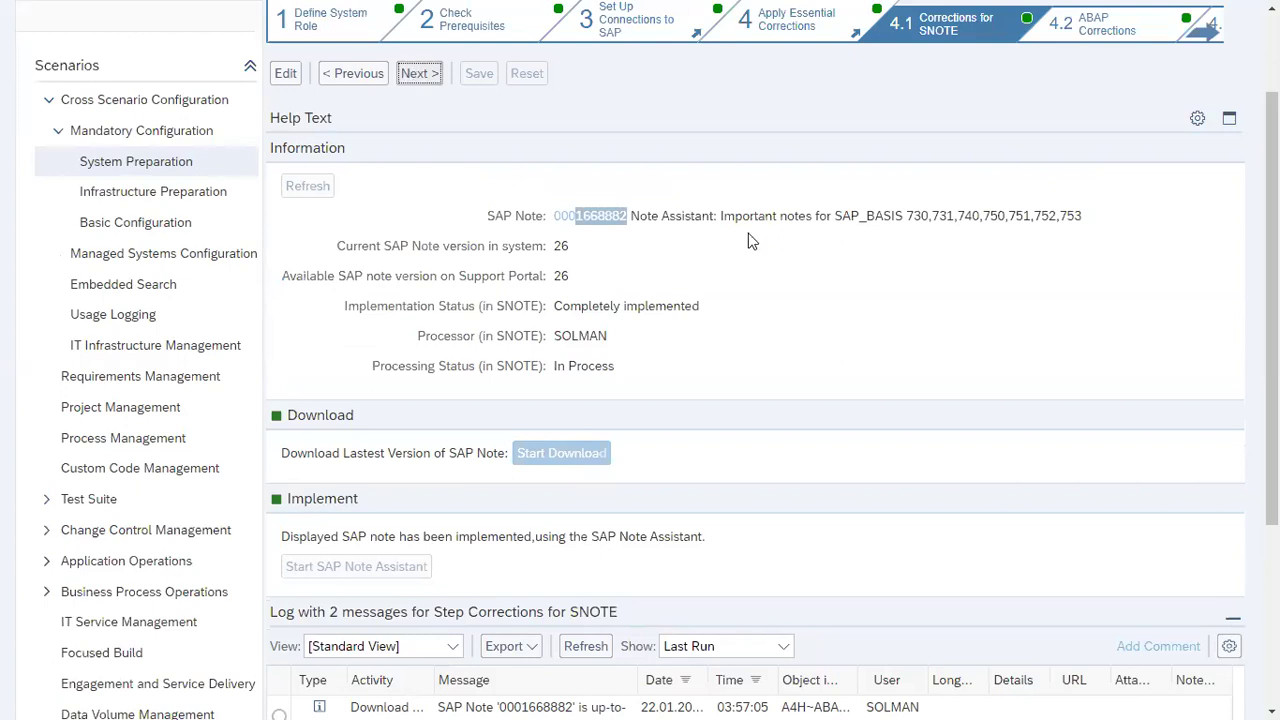
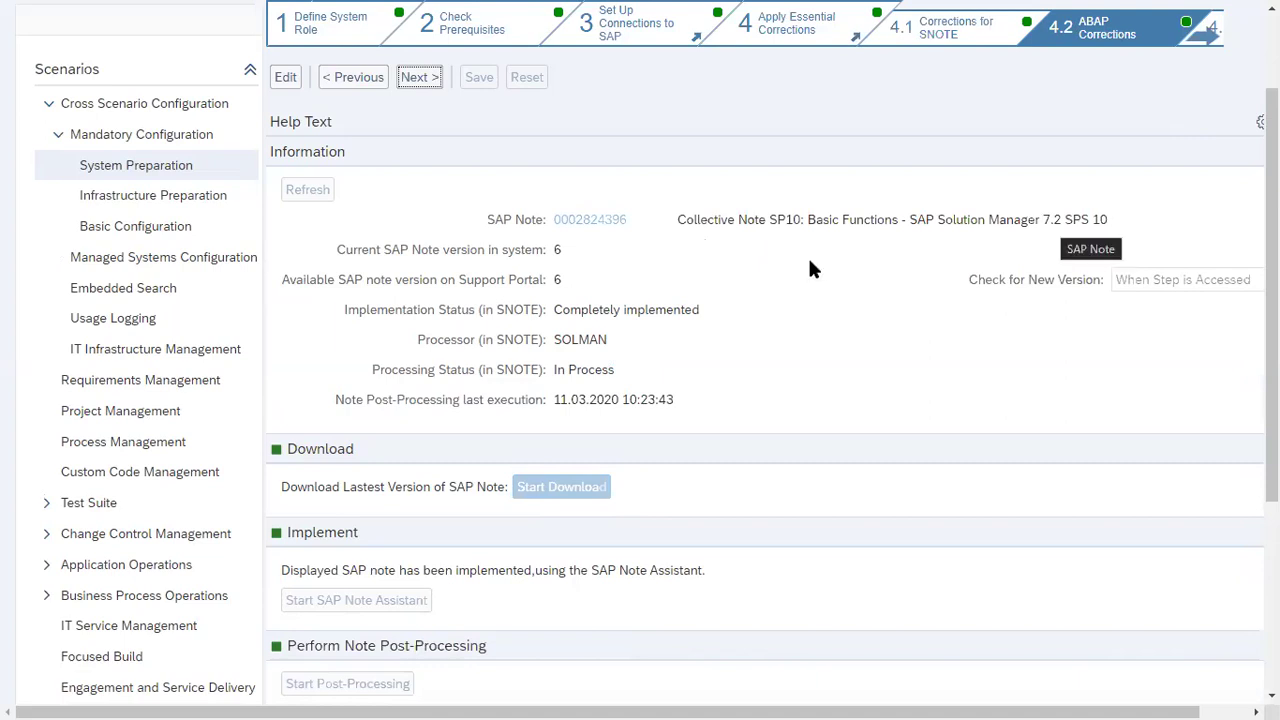
{"action": "left_click_drag", "start_coordinate": [810, 266], "coordinate": [546, 228]}
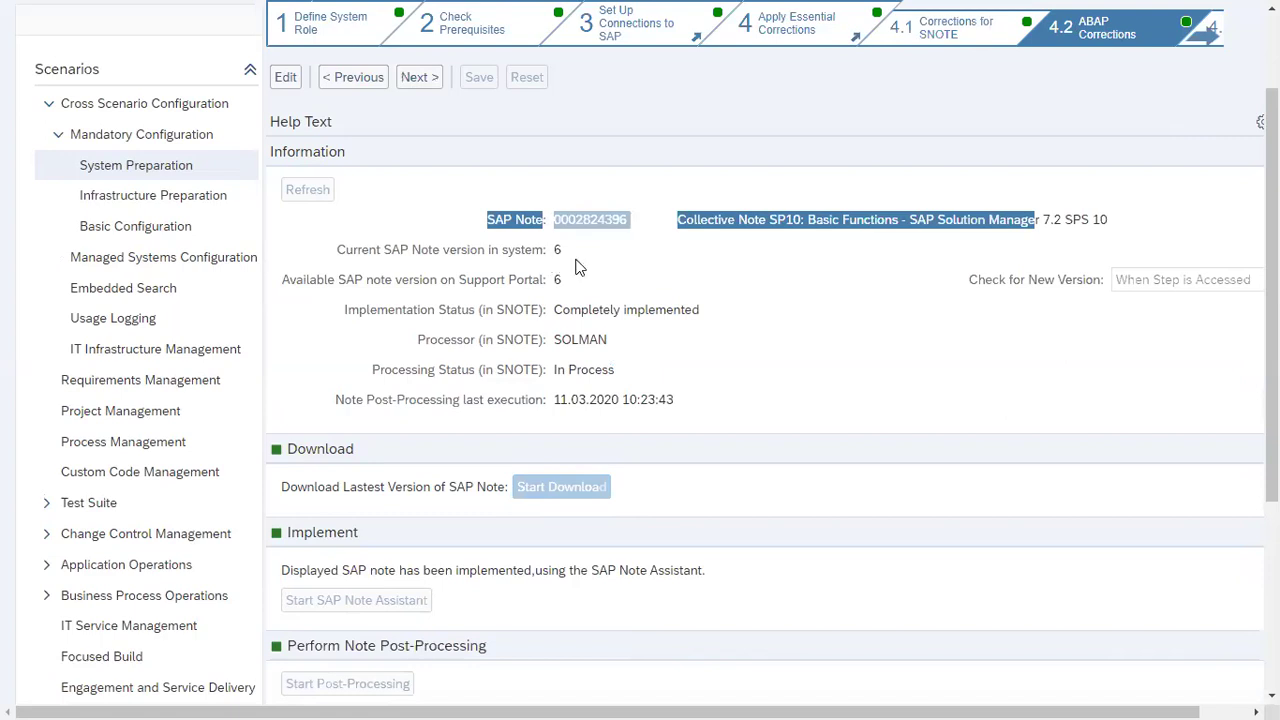
{"action": "left_click", "coordinate": [577, 263]}
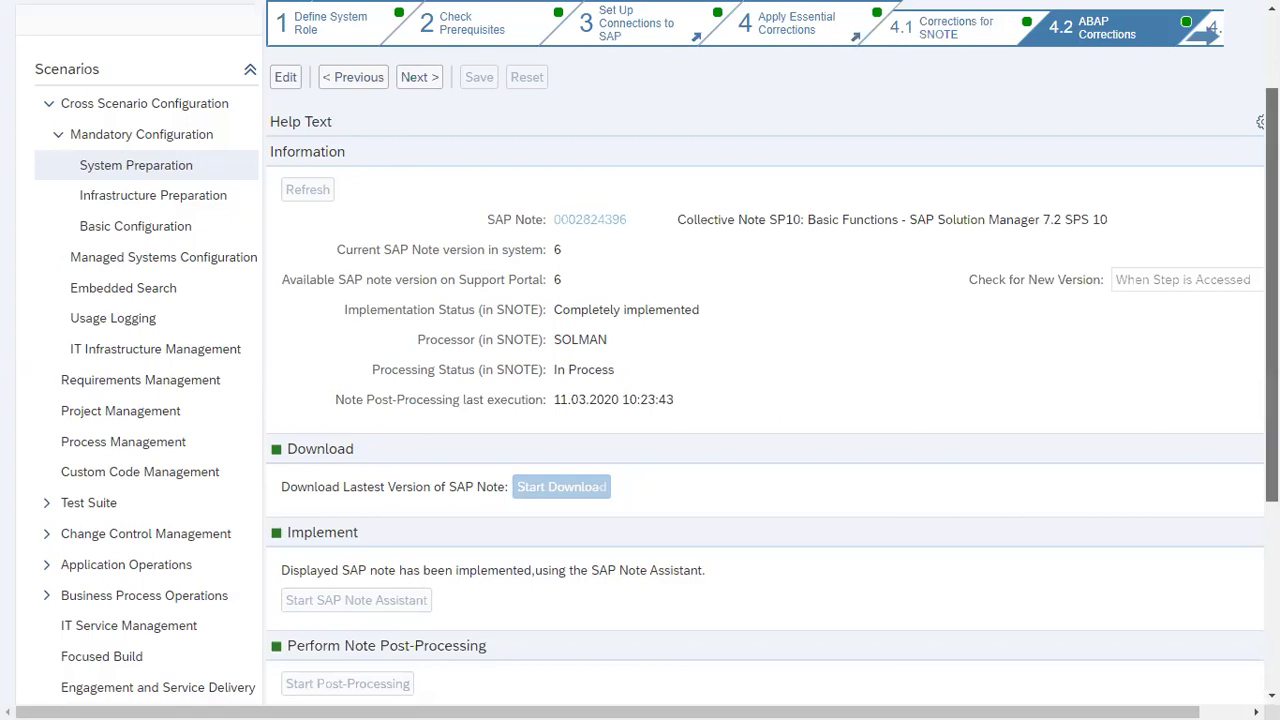
Review the ABAP Corrections note details, implementation and post-processing sections and log, and highlight the SAP Note number
{"action": "left_click_drag", "start_coordinate": [1272, 294], "coordinate": [1272, 297]}
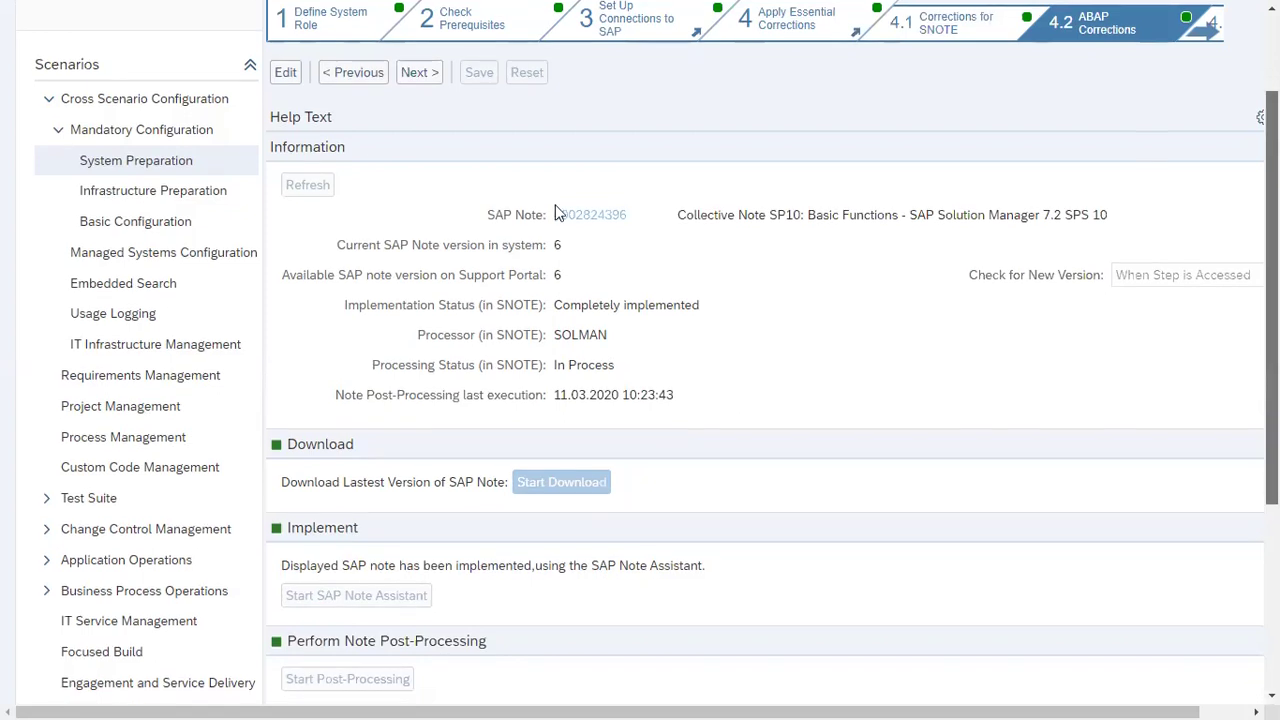
{"action": "scroll", "coordinate": [623, 318], "scroll_direction": "down", "scroll_amount": 1}
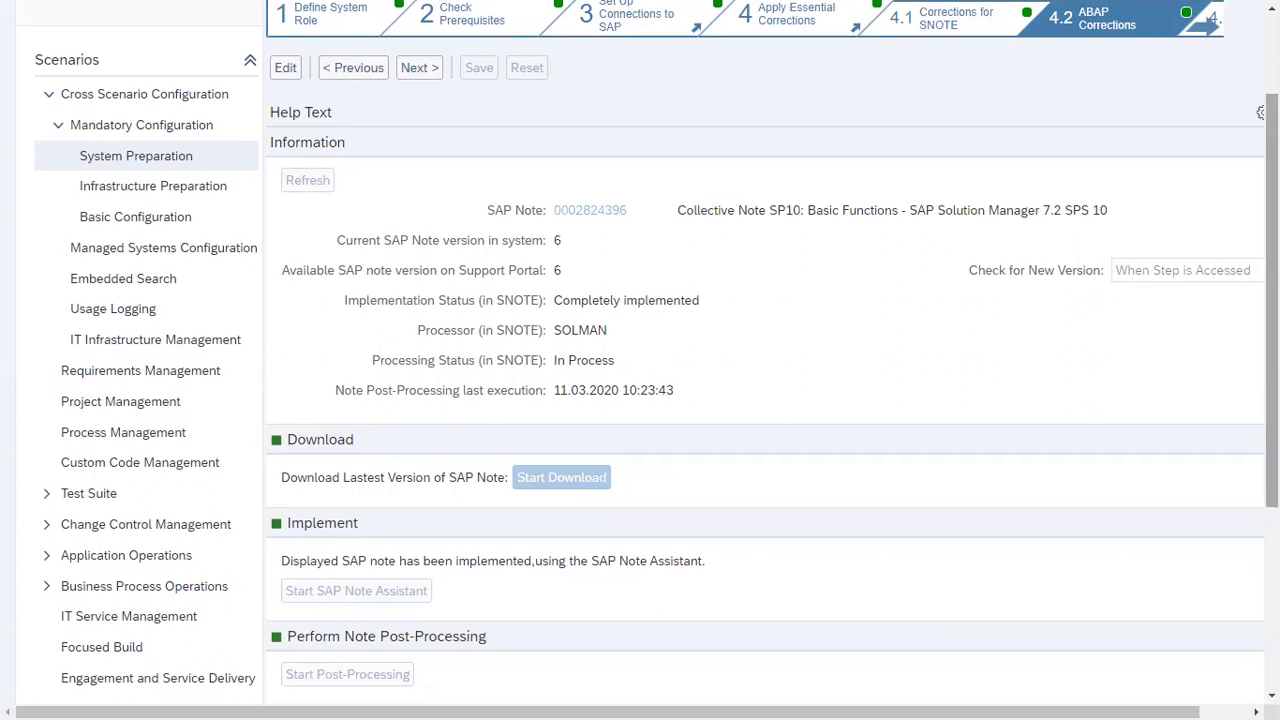
{"action": "scroll", "coordinate": [765, 360], "scroll_direction": "down", "scroll_amount": 3}
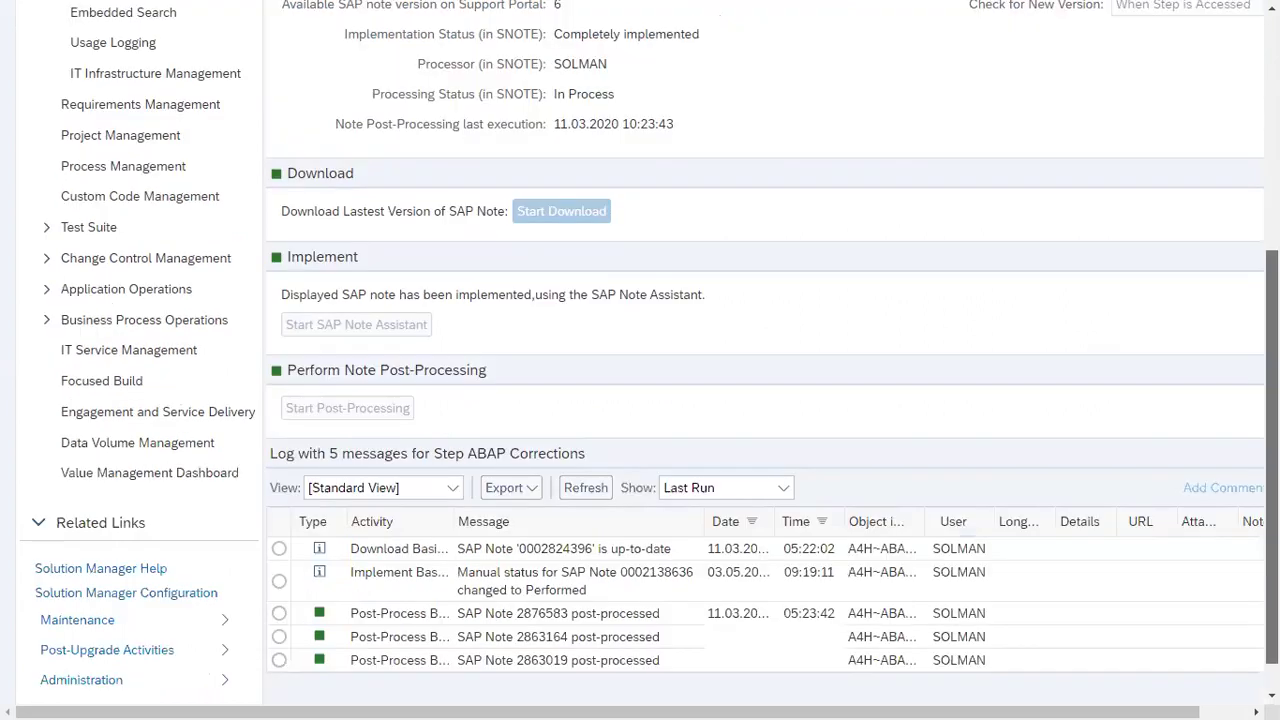
{"action": "scroll", "coordinate": [1231, 262], "scroll_direction": "up", "scroll_amount": 3}
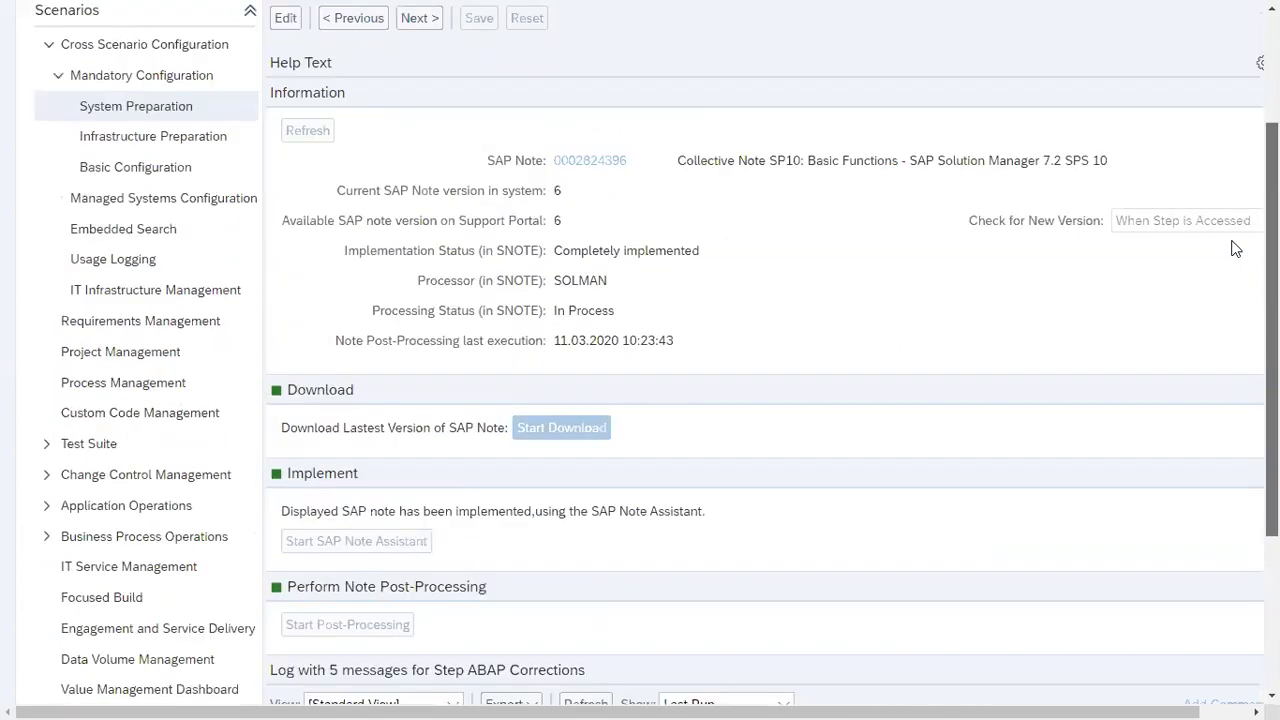
{"action": "scroll", "coordinate": [296, 545], "scroll_direction": "down", "scroll_amount": 1}
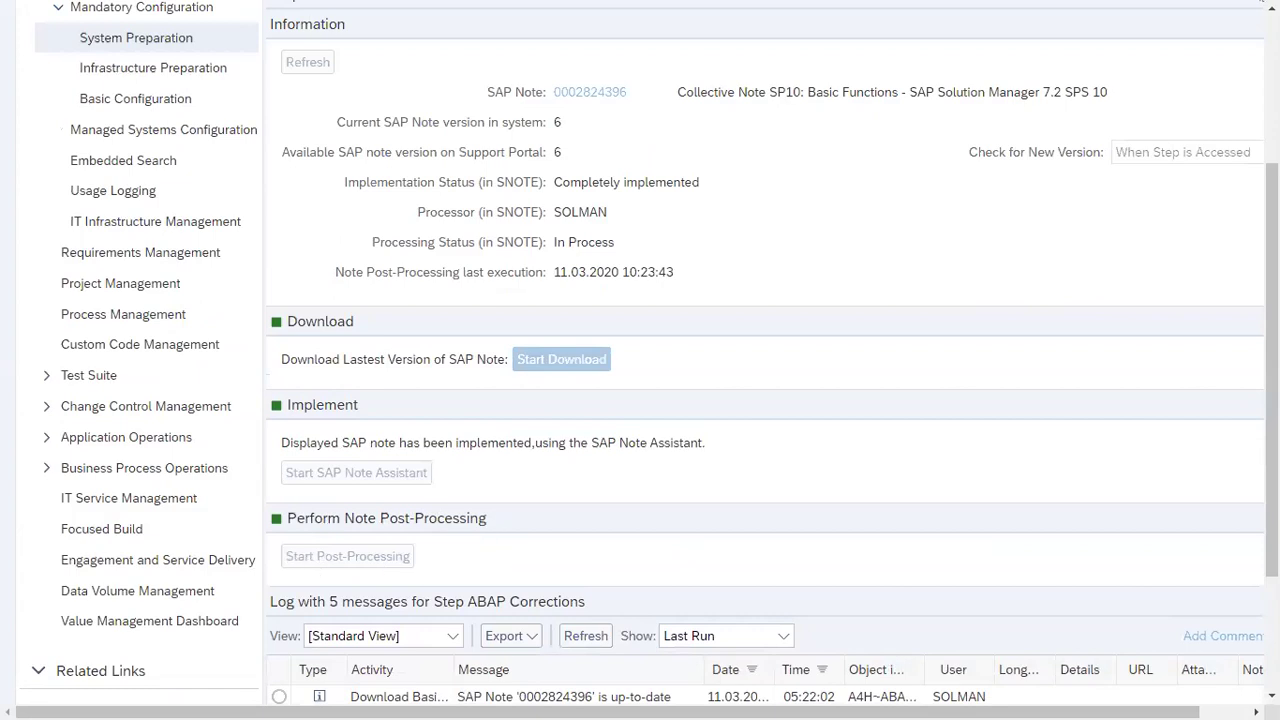
{"action": "scroll", "coordinate": [620, 403], "scroll_direction": "up", "scroll_amount": 3}
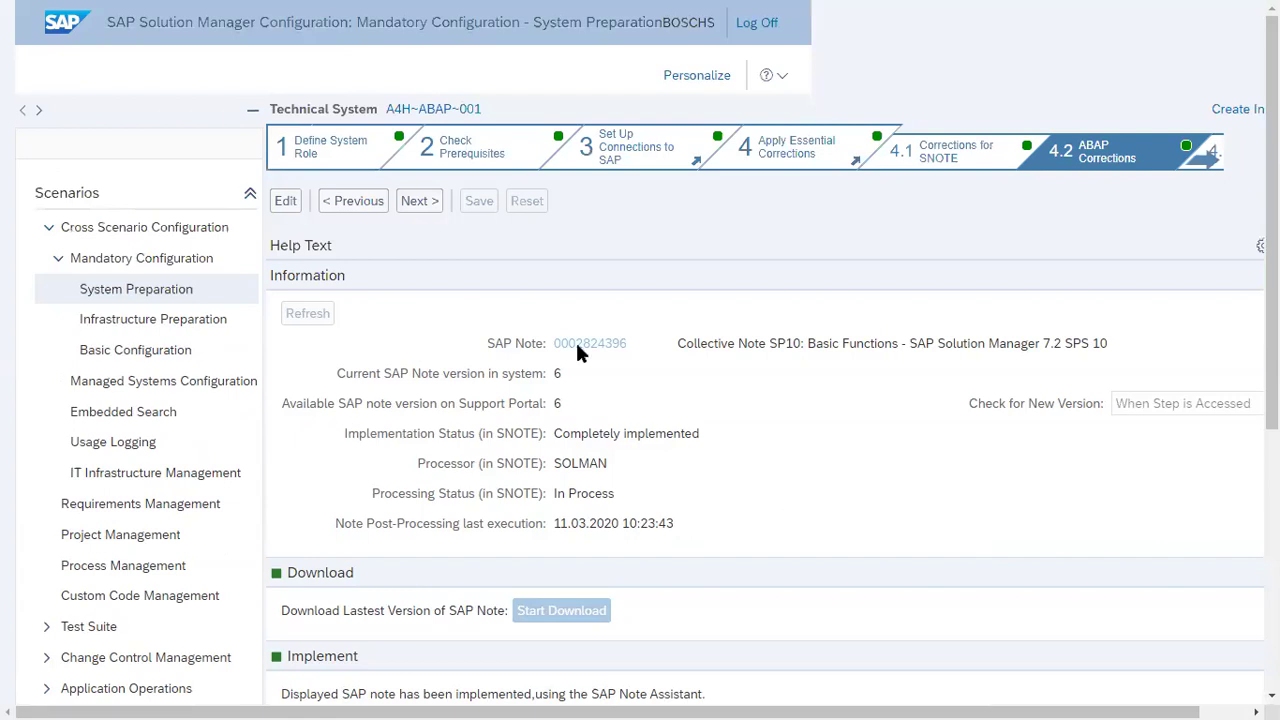
{"action": "left_click_drag", "start_coordinate": [575, 344], "coordinate": [628, 349]}
Go to the Java Corrections substep and display the log of the Implement Java Patches activity
{"action": "left_click", "coordinate": [415, 201]}
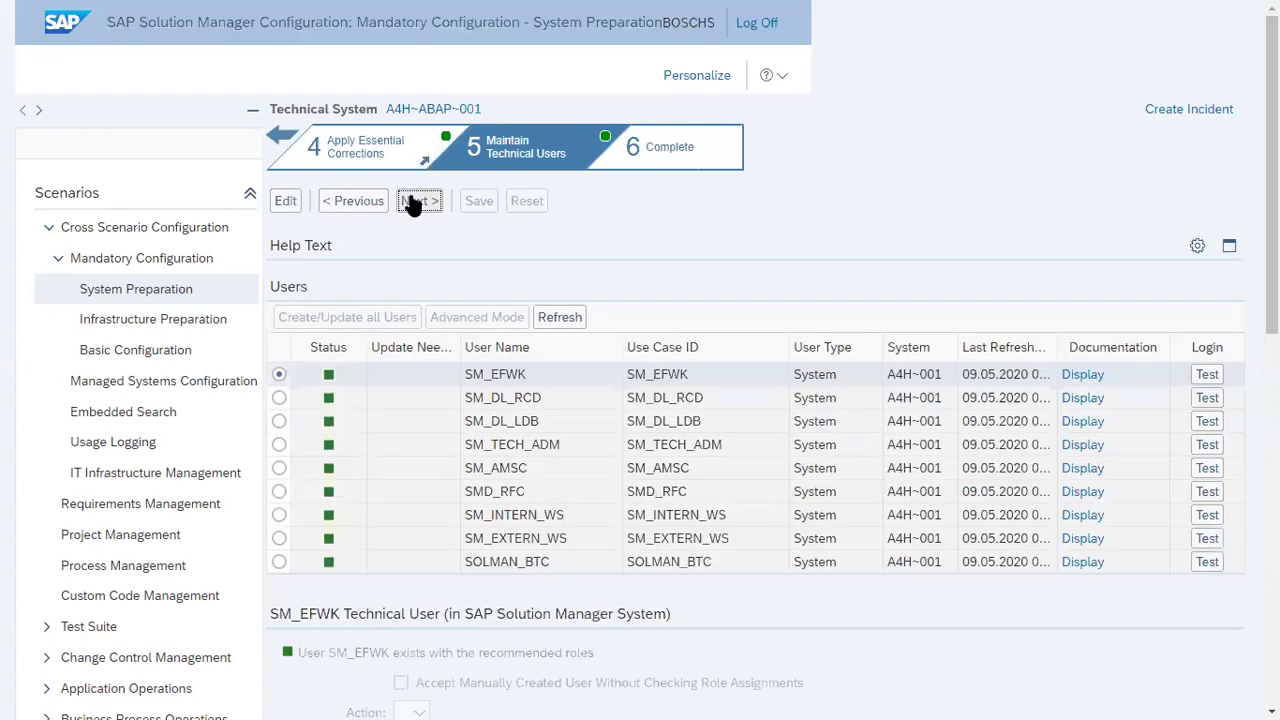
{"action": "left_click", "coordinate": [370, 203]}
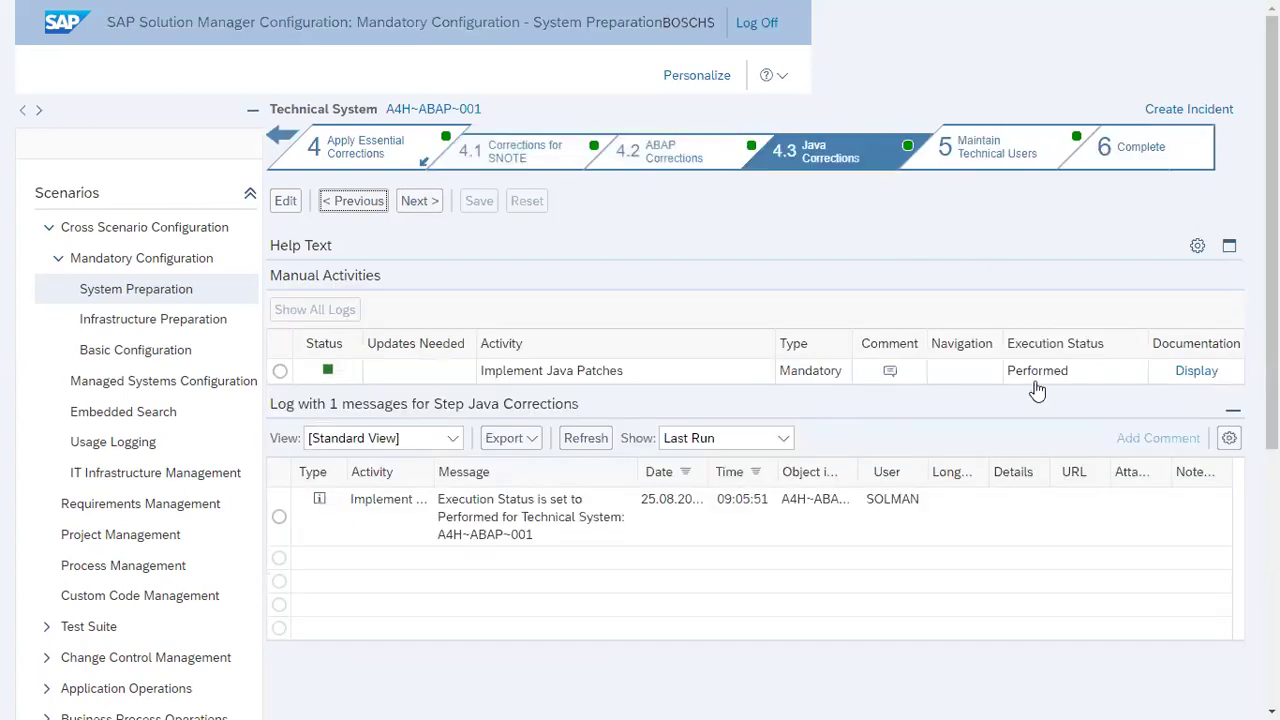
{"action": "left_click", "coordinate": [1097, 373]}
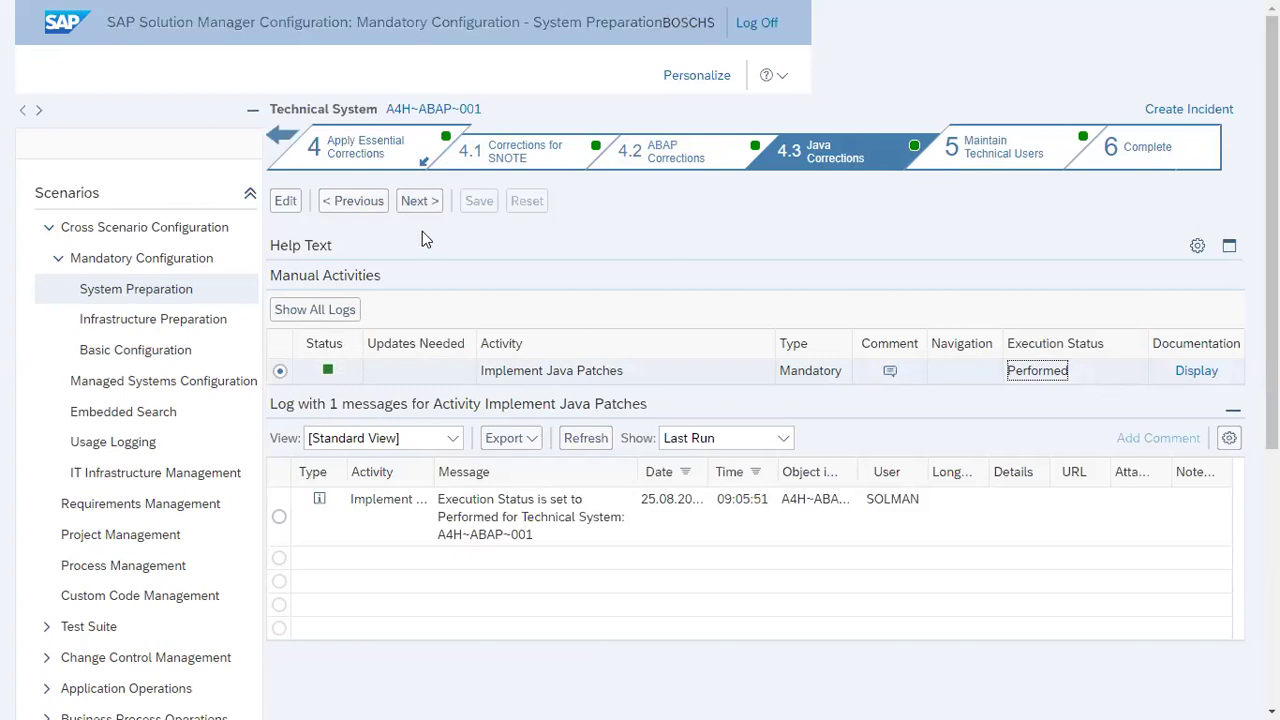
Advance to Maintain Technical Users and display the details of SOLMAN_BTC, SM_EFWK and SM_DL_RCD in turn
{"action": "left_click", "coordinate": [419, 205]}
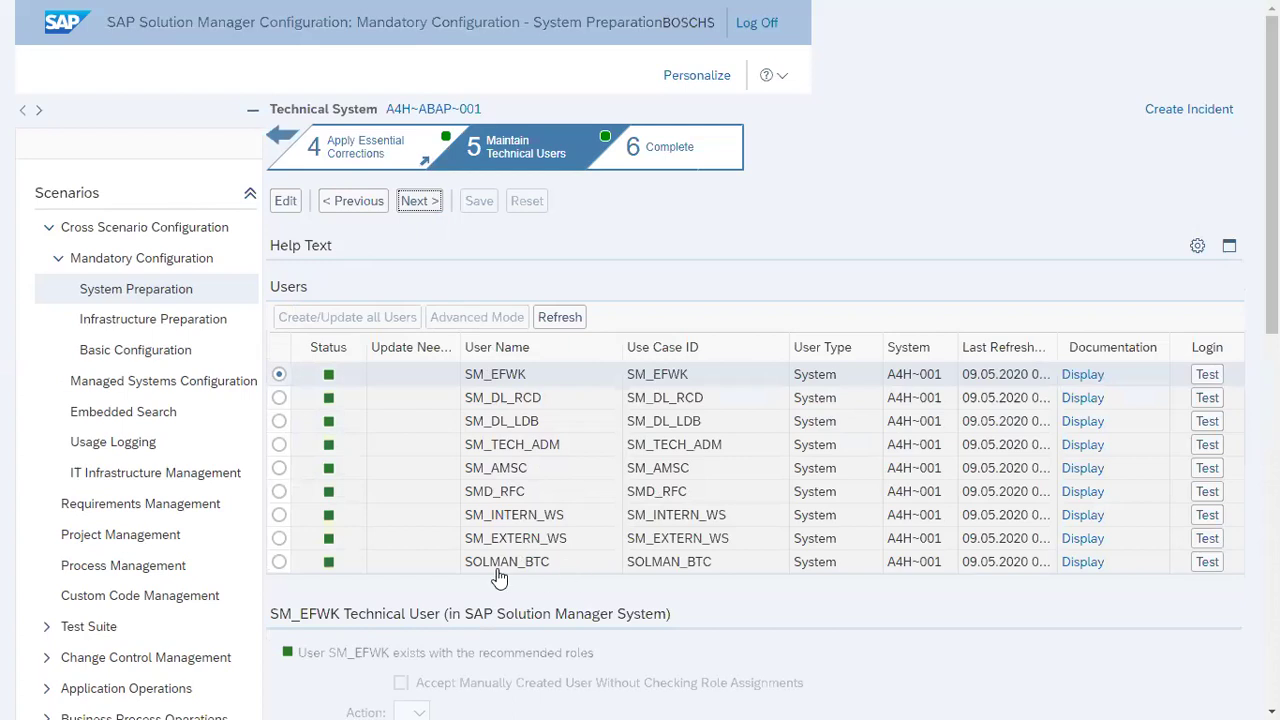
{"action": "left_click", "coordinate": [498, 570]}
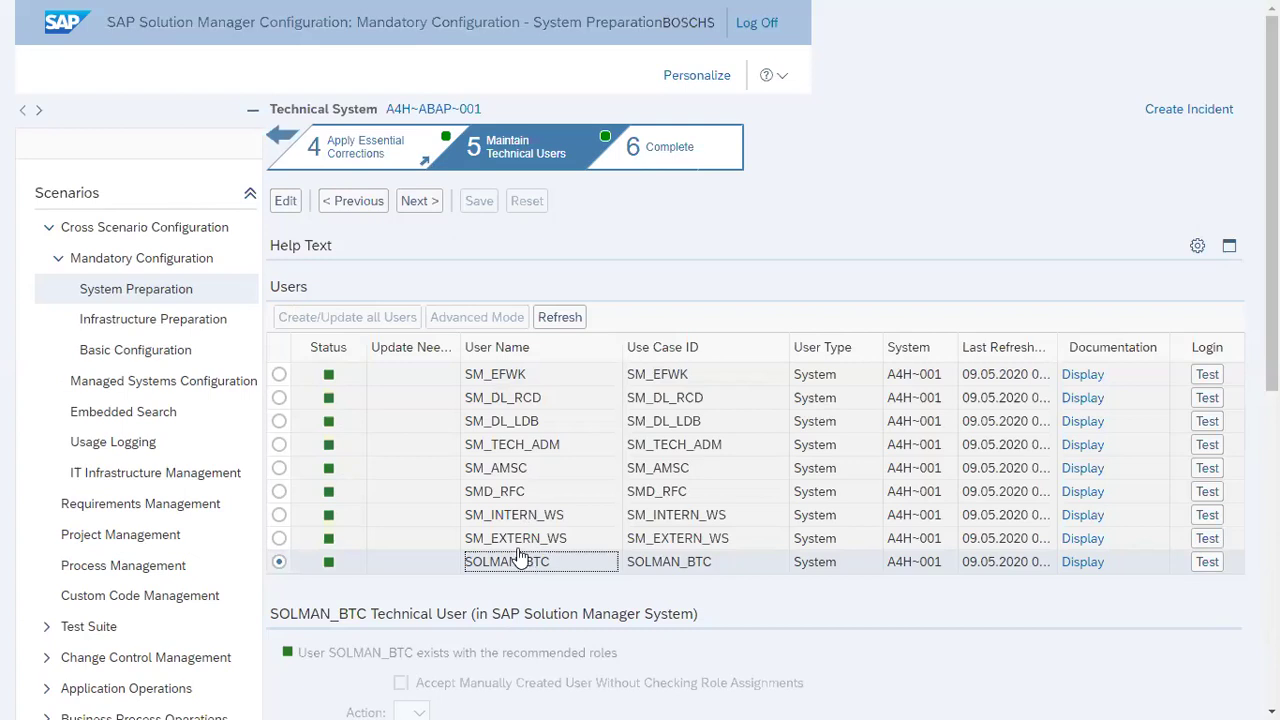
{"action": "left_click", "coordinate": [490, 382]}
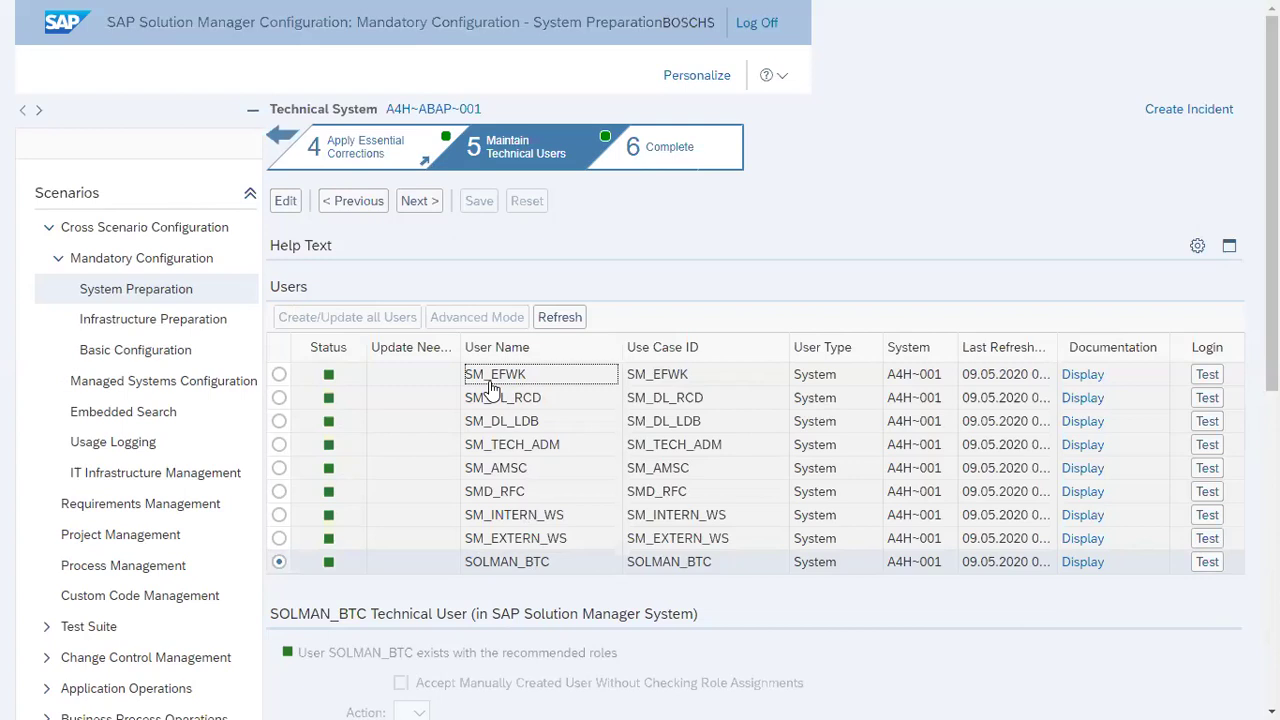
{"action": "left_click", "coordinate": [490, 385]}
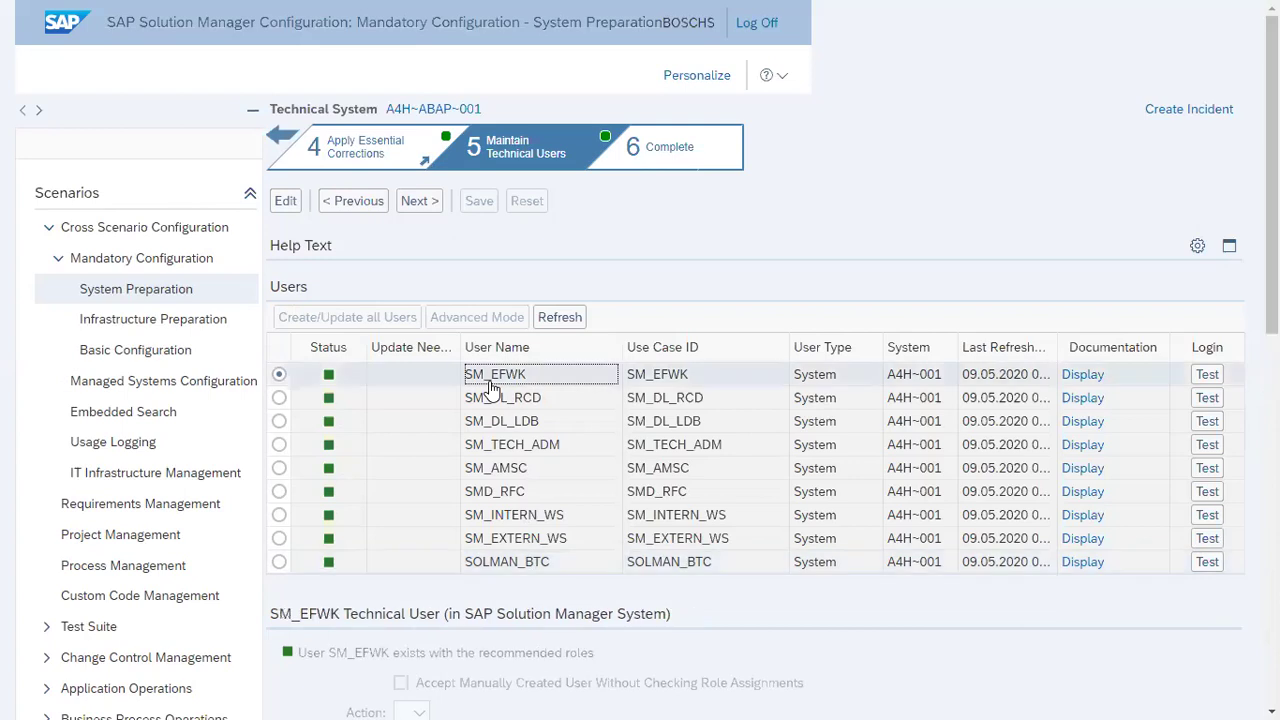
{"action": "left_click", "coordinate": [499, 402]}
{"action": "left_click", "coordinate": [499, 405]}
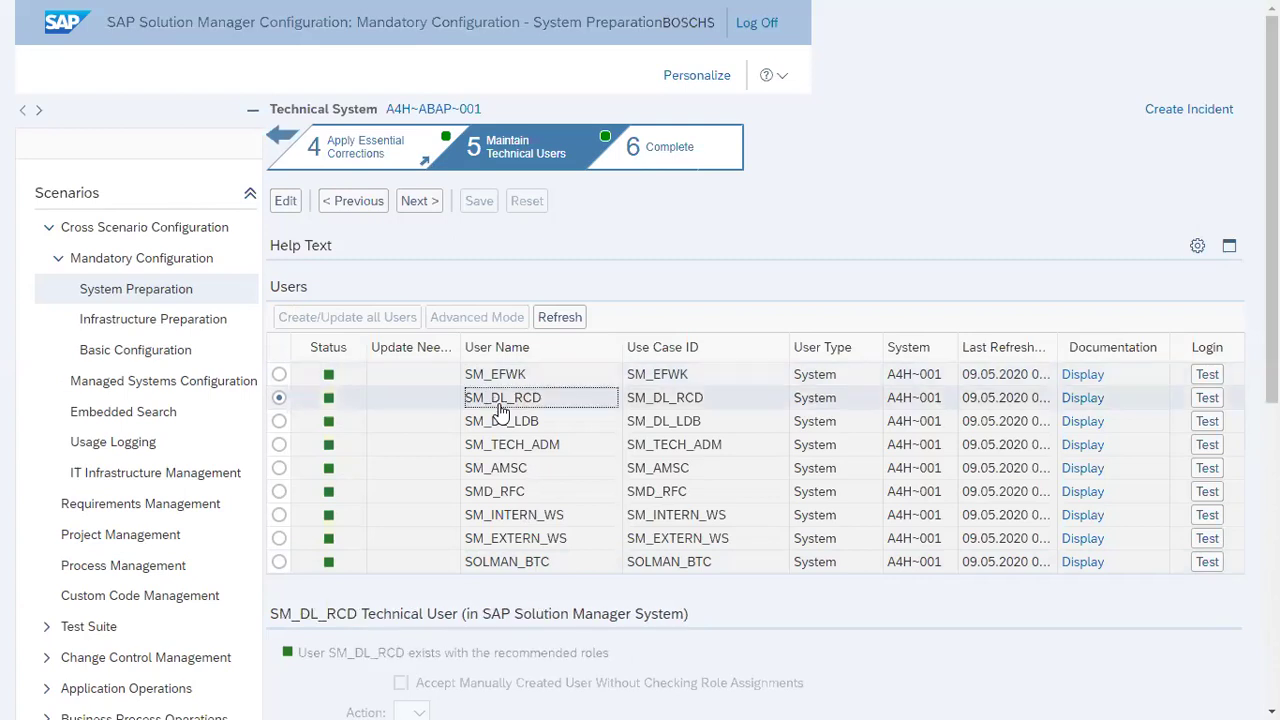
Go through the remaining technical users from SM_DL_LDB down to SM_EXTERN_WS one after another
{"action": "left_click", "coordinate": [505, 428]}
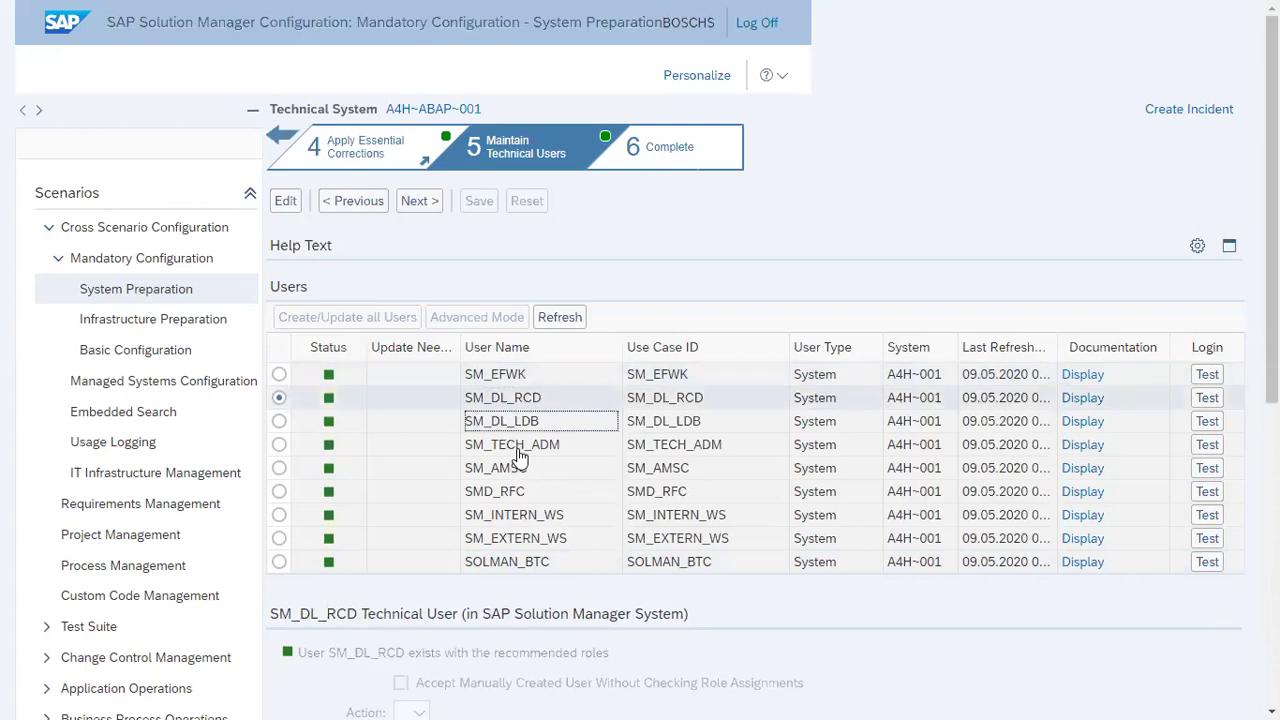
{"action": "left_click", "coordinate": [519, 456]}
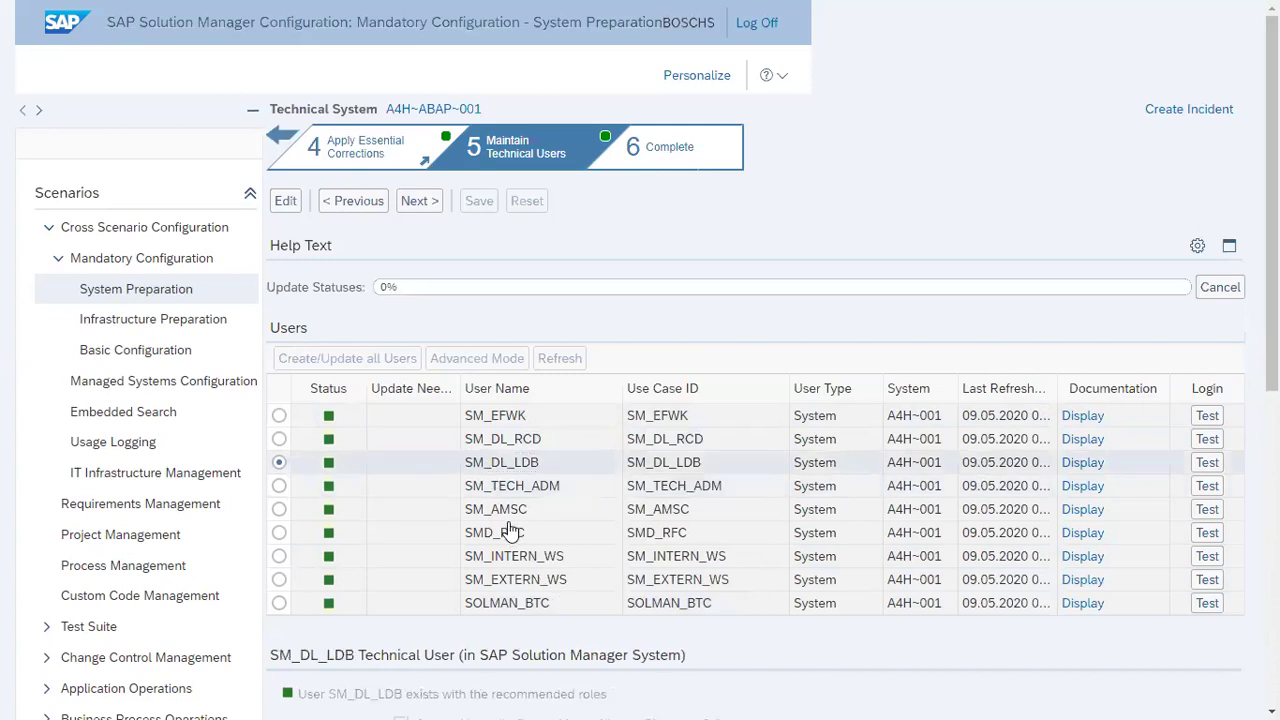
{"action": "left_click", "coordinate": [501, 511]}
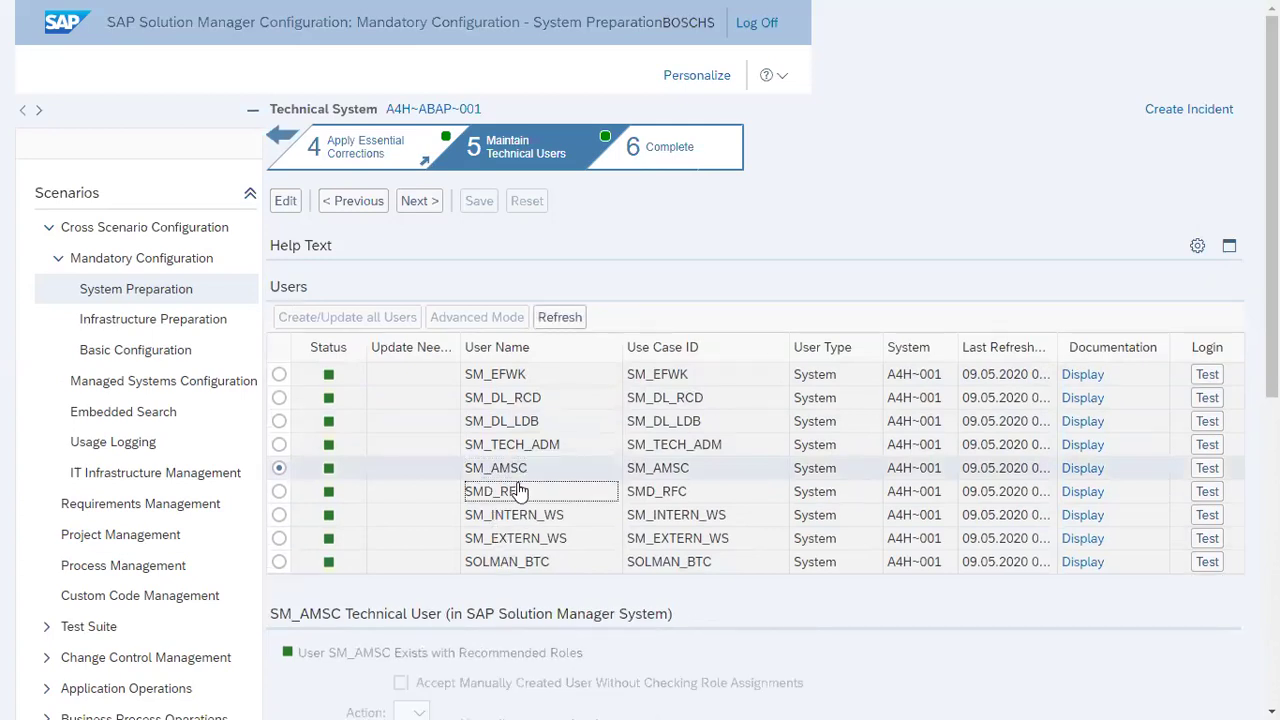
{"action": "left_click", "coordinate": [519, 490]}
{"action": "left_click", "coordinate": [530, 517]}
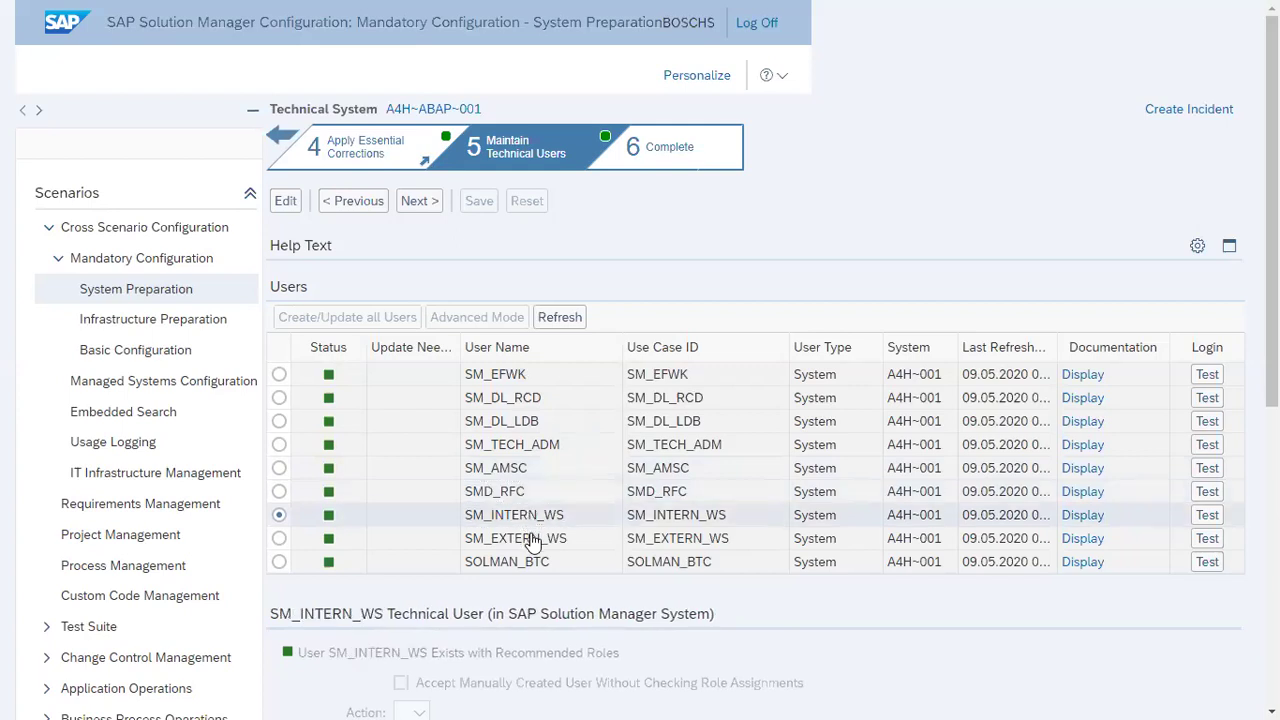
{"action": "left_click", "coordinate": [533, 541]}
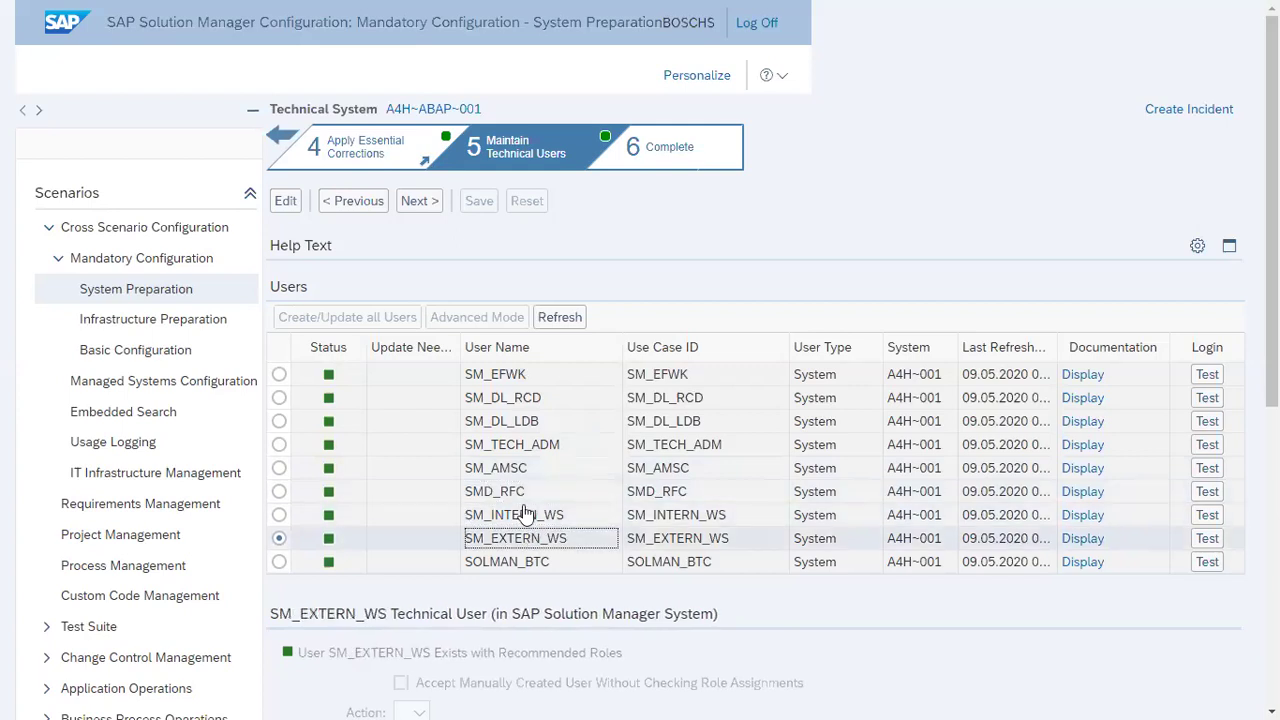
Revisit SM_INTERN_WS, return to SM_EXTERN_WS and review its user details, required roles and log
{"action": "left_click", "coordinate": [524, 517]}
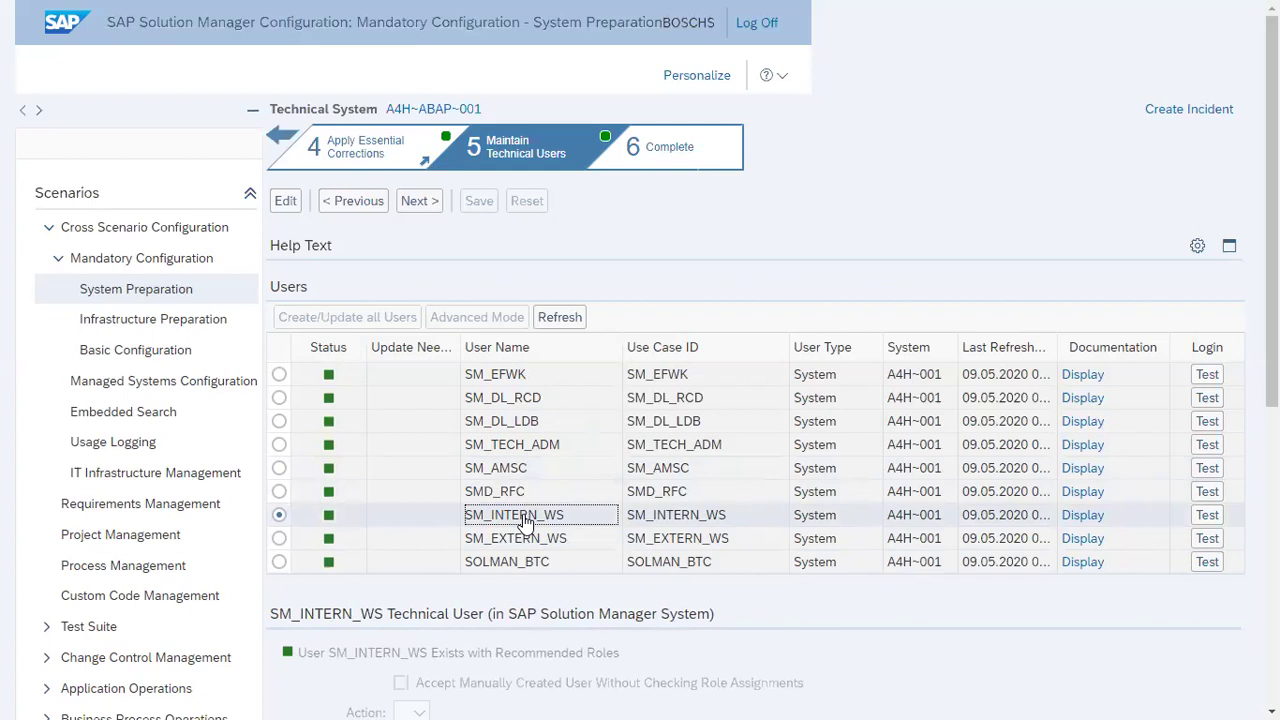
{"action": "left_click", "coordinate": [522, 543]}
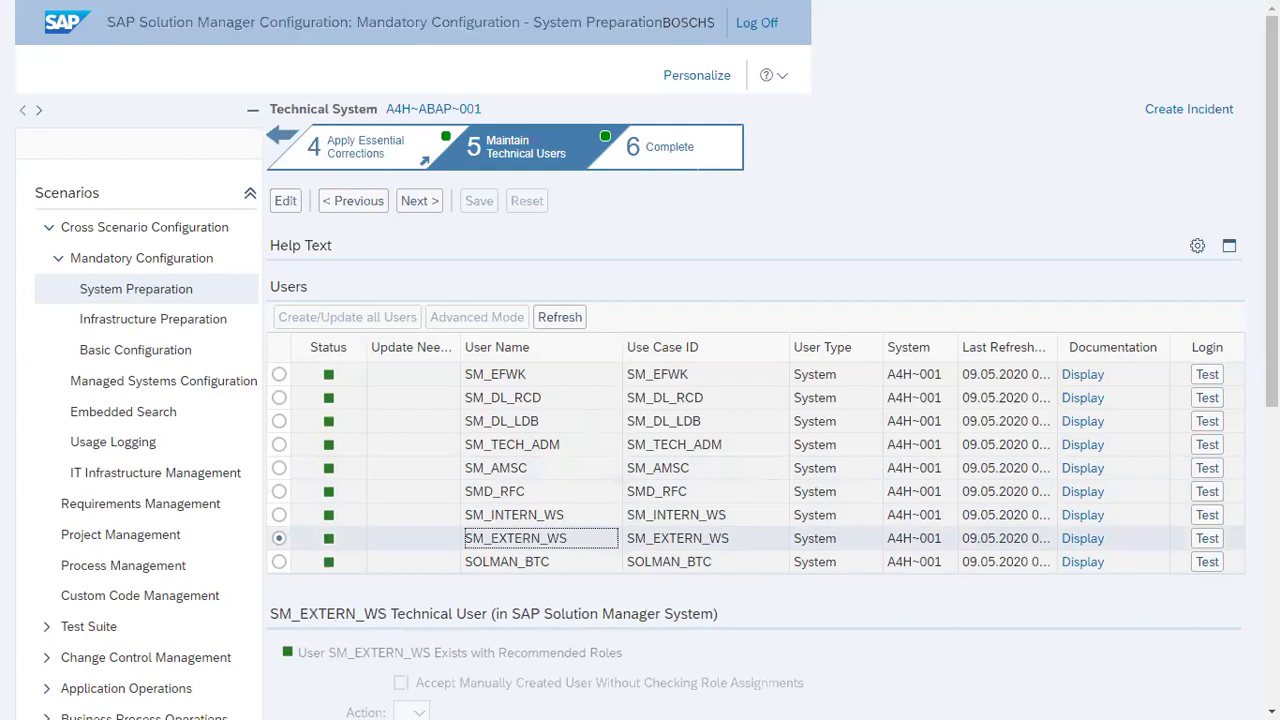
{"action": "scroll", "coordinate": [1237, 366], "scroll_direction": "down", "scroll_amount": 4}
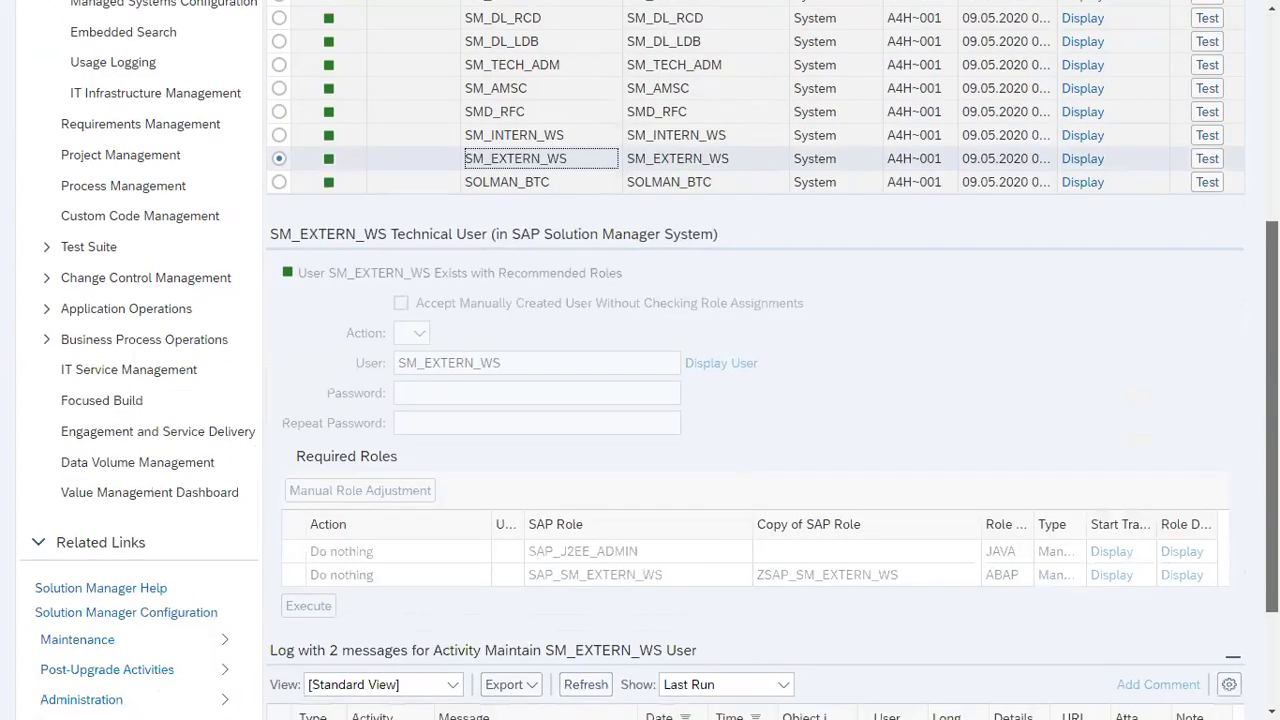
{"action": "scroll", "coordinate": [1237, 366], "scroll_direction": "up", "scroll_amount": 2}
{"action": "scroll", "coordinate": [755, 400], "scroll_direction": "down", "scroll_amount": 4}
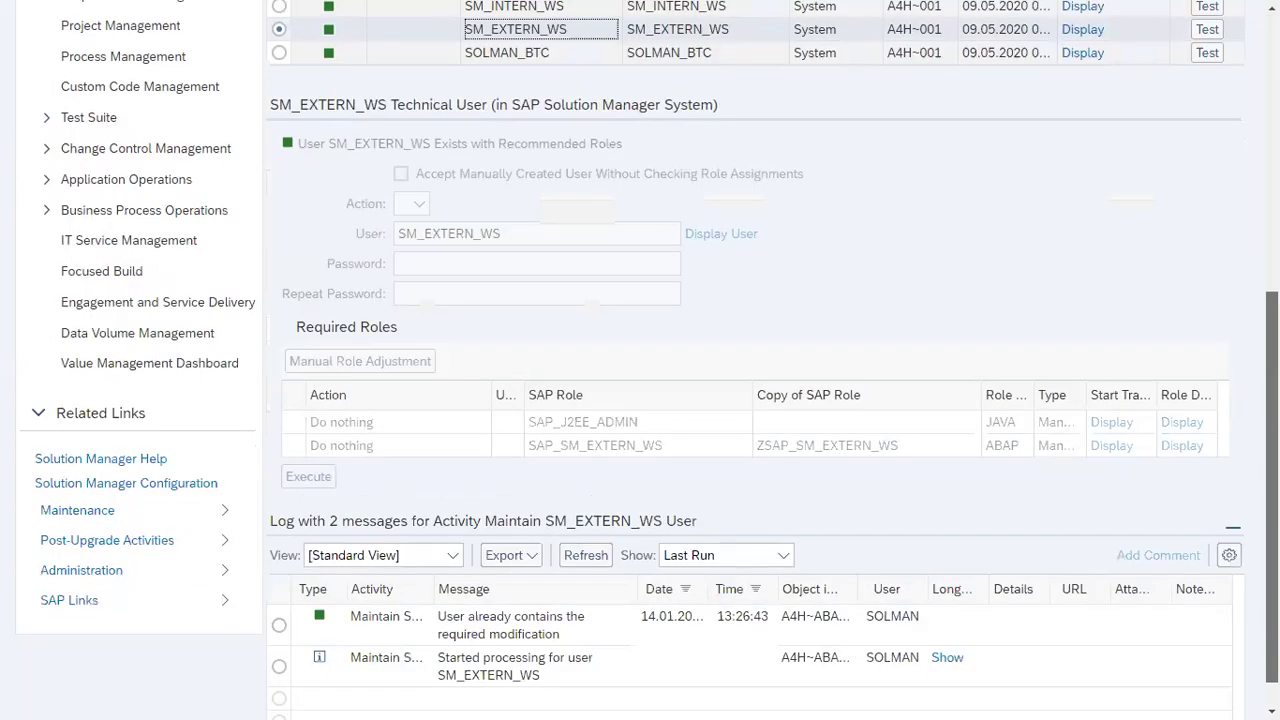
{"action": "scroll", "coordinate": [755, 400], "scroll_direction": "up", "scroll_amount": 2}
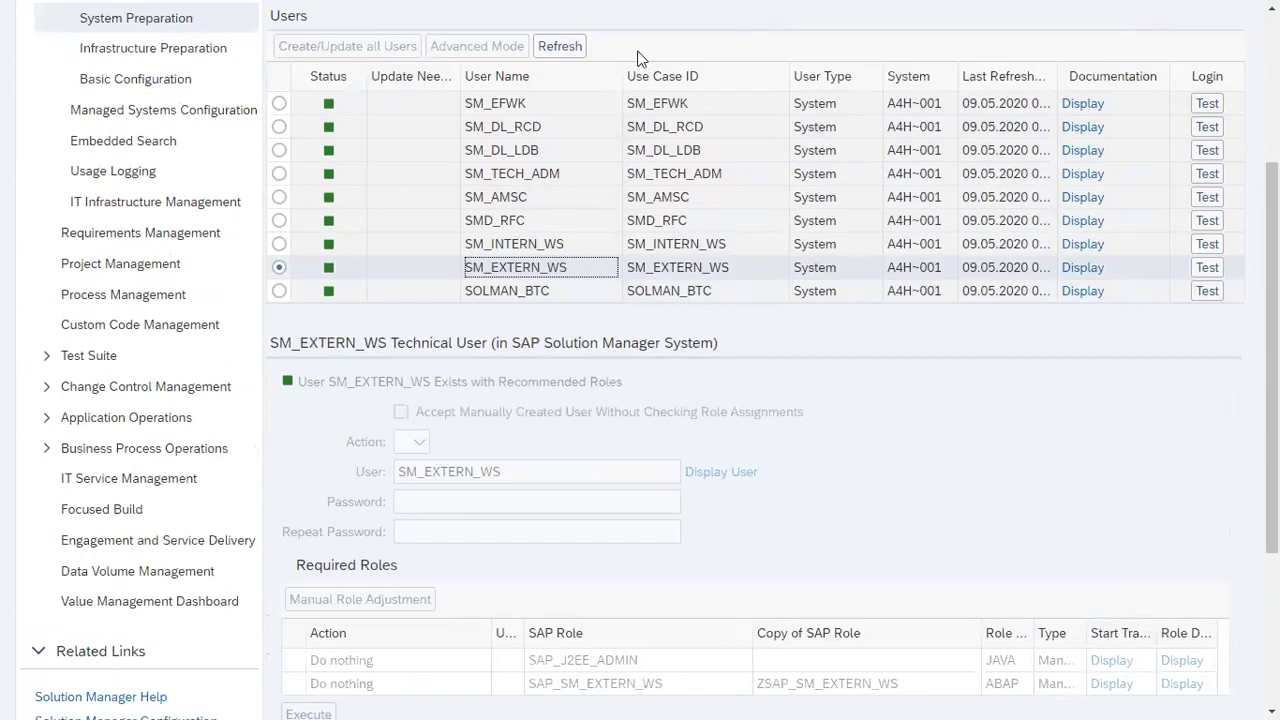
Select the SM_EFWK technical user and review its user details and required roles
{"action": "left_click", "coordinate": [279, 103]}
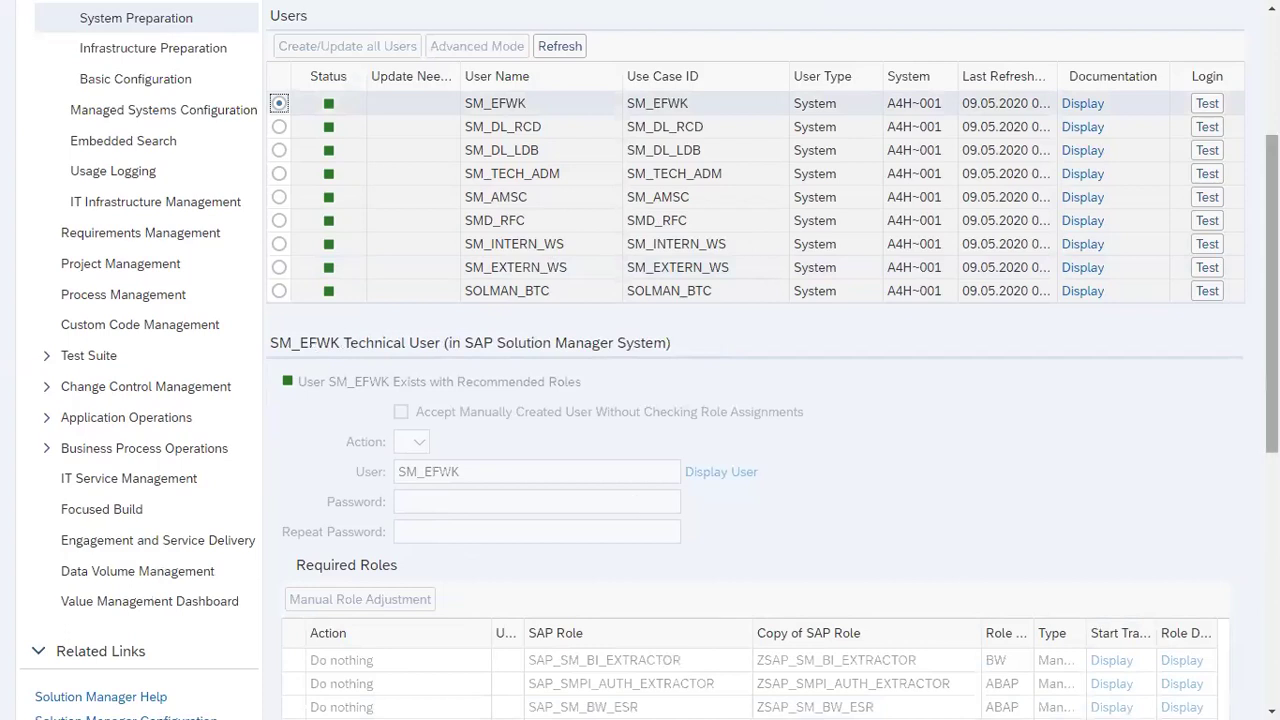
{"action": "scroll", "coordinate": [1272, 300], "scroll_direction": "down", "scroll_amount": 3}
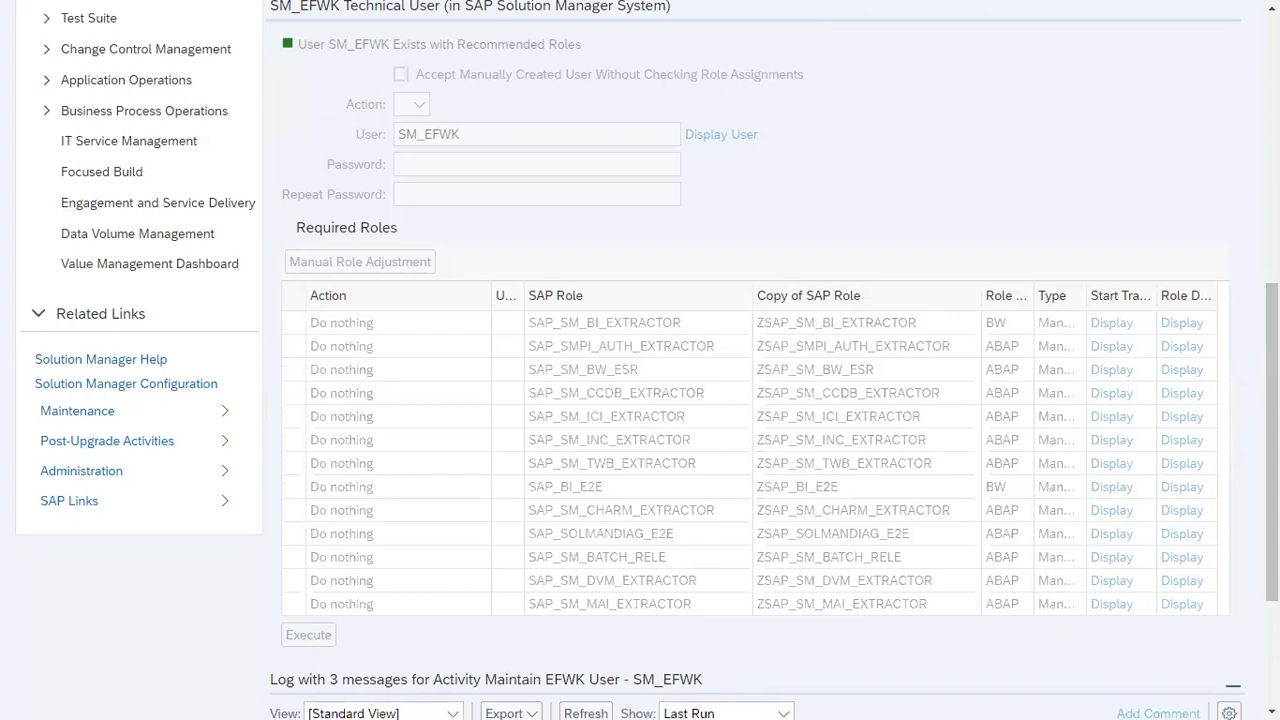
{"action": "scroll", "coordinate": [435, 467], "scroll_direction": "up", "scroll_amount": 4}
{"action": "scroll", "coordinate": [512, 373], "scroll_direction": "up", "scroll_amount": 3}
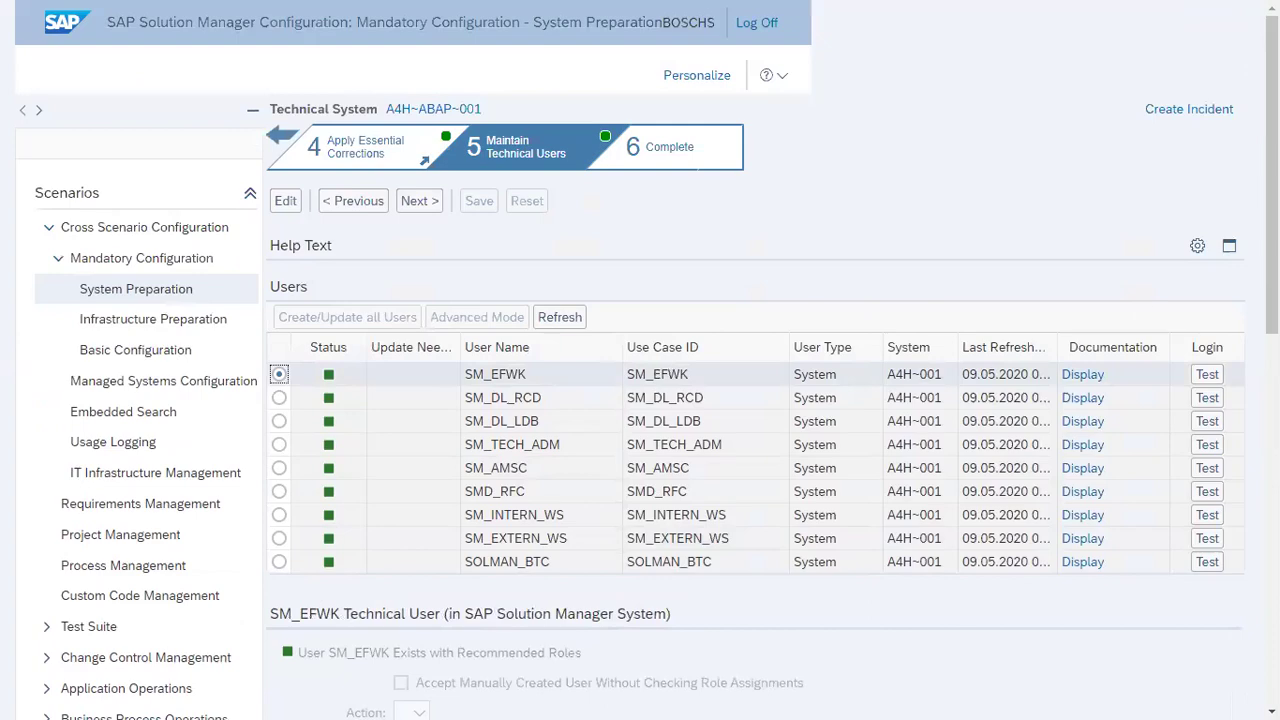
{"action": "scroll", "coordinate": [640, 400], "scroll_direction": "down", "scroll_amount": 8}
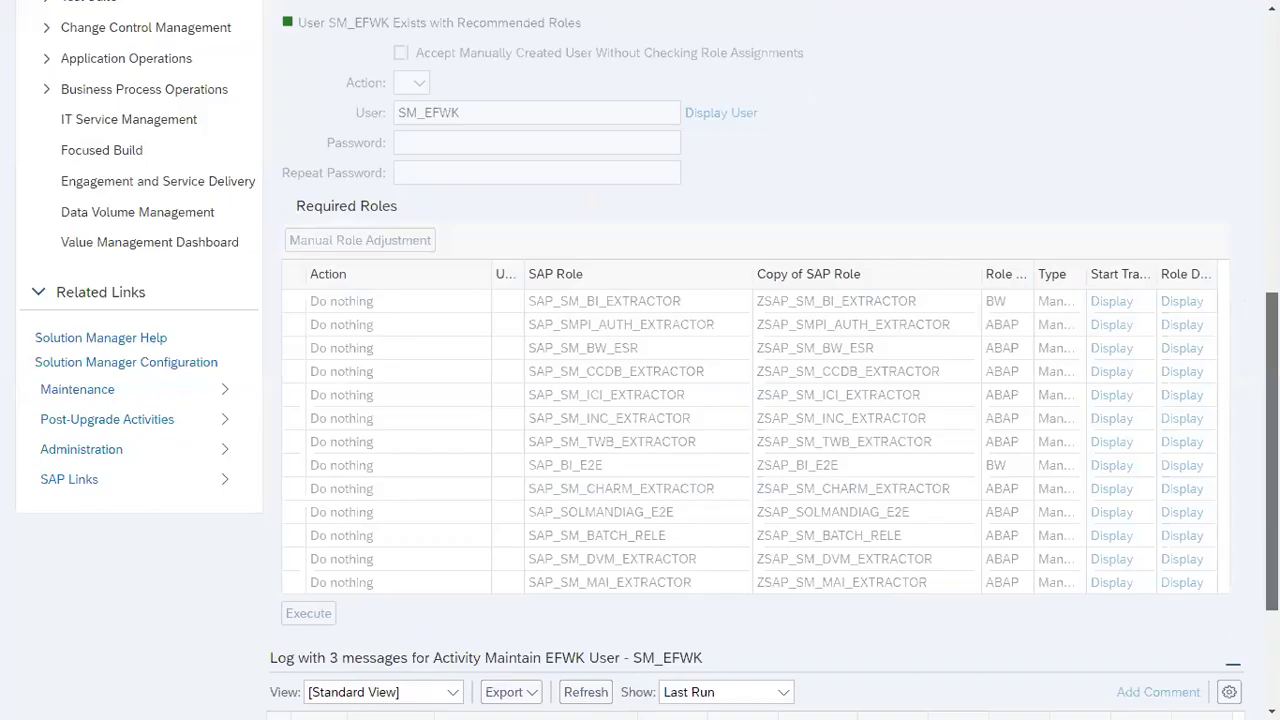
Select the SMD_RFC technical user and review its user details, required roles and log
{"action": "scroll", "coordinate": [417, 283], "scroll_direction": "up", "scroll_amount": 5}
{"action": "left_click", "coordinate": [511, 268]}
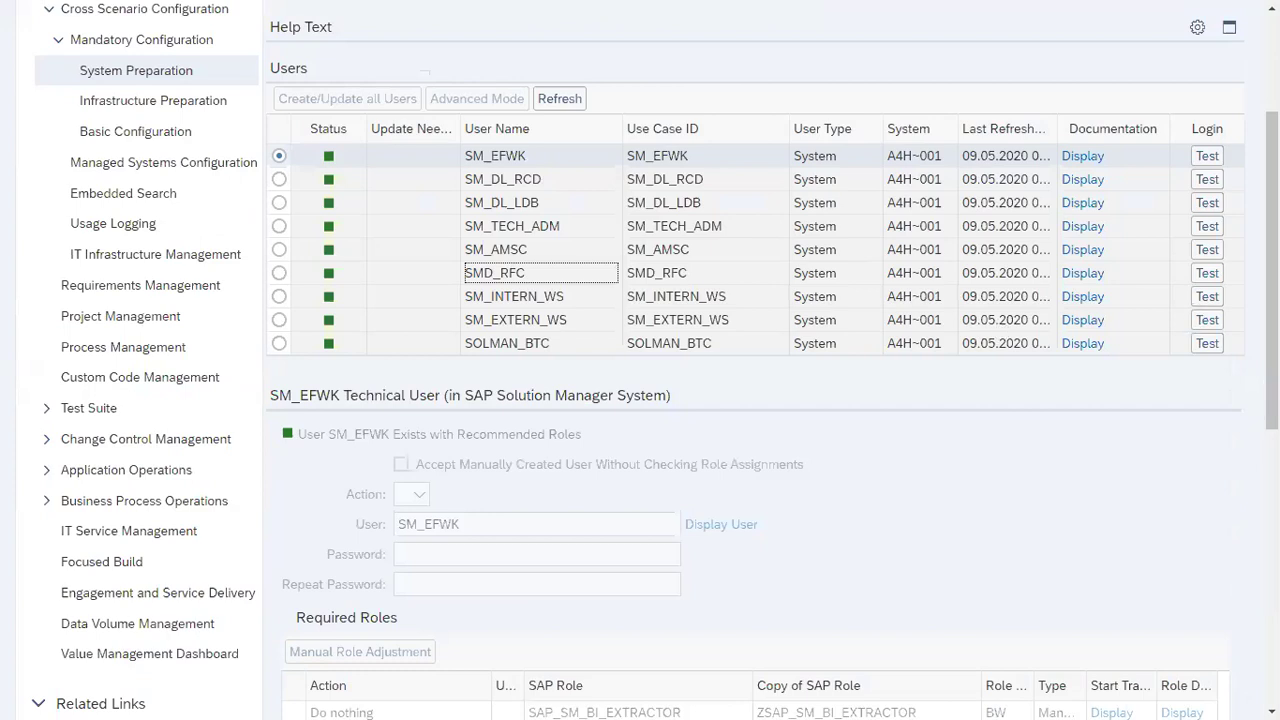
{"action": "scroll", "coordinate": [630, 362], "scroll_direction": "down", "scroll_amount": 4}
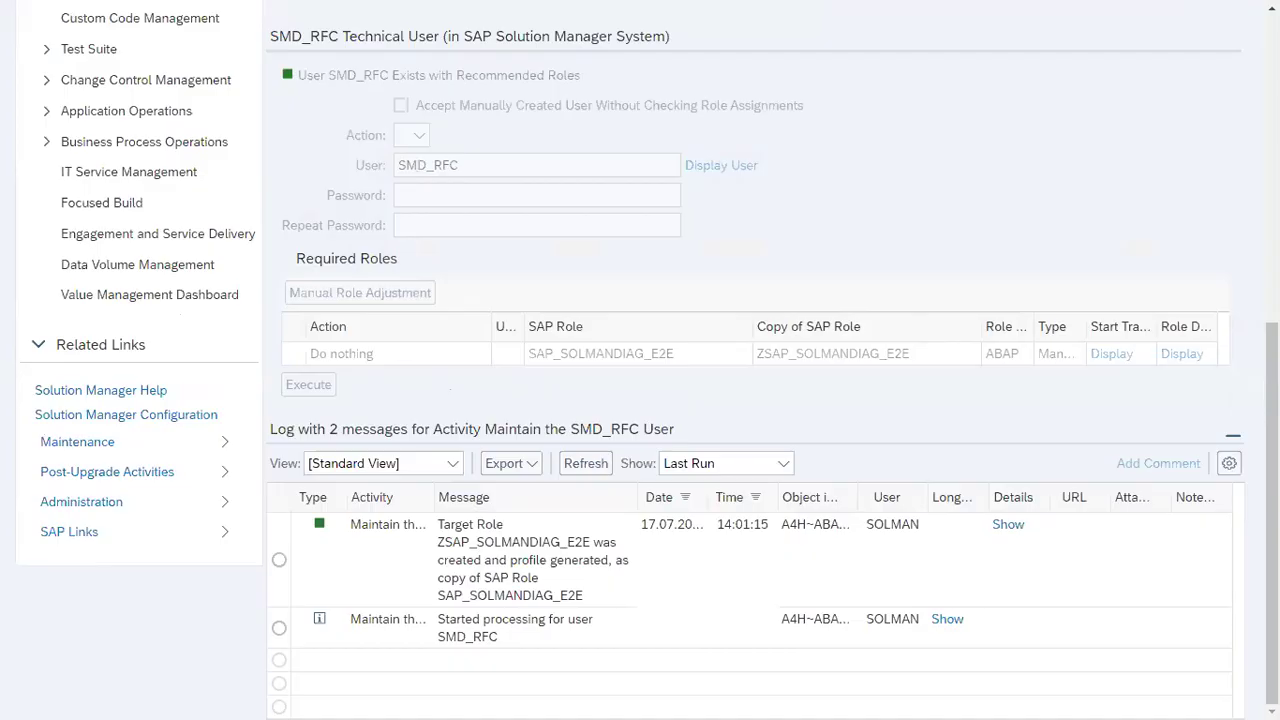
Select the SM_INTERN_WS technical user and review its user details, required roles and log
{"action": "scroll", "coordinate": [540, 575], "scroll_direction": "up", "scroll_amount": 6}
{"action": "left_click", "coordinate": [560, 517]}
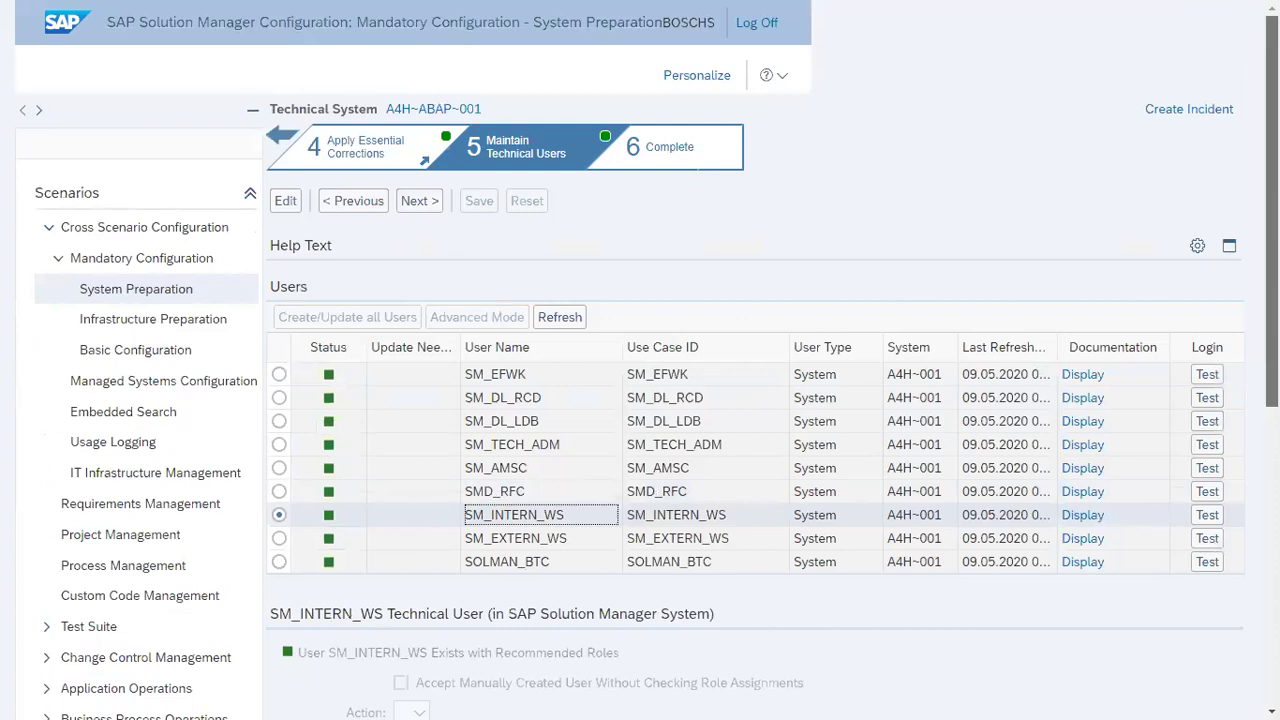
{"action": "scroll", "coordinate": [1235, 576], "scroll_direction": "down", "scroll_amount": 5}
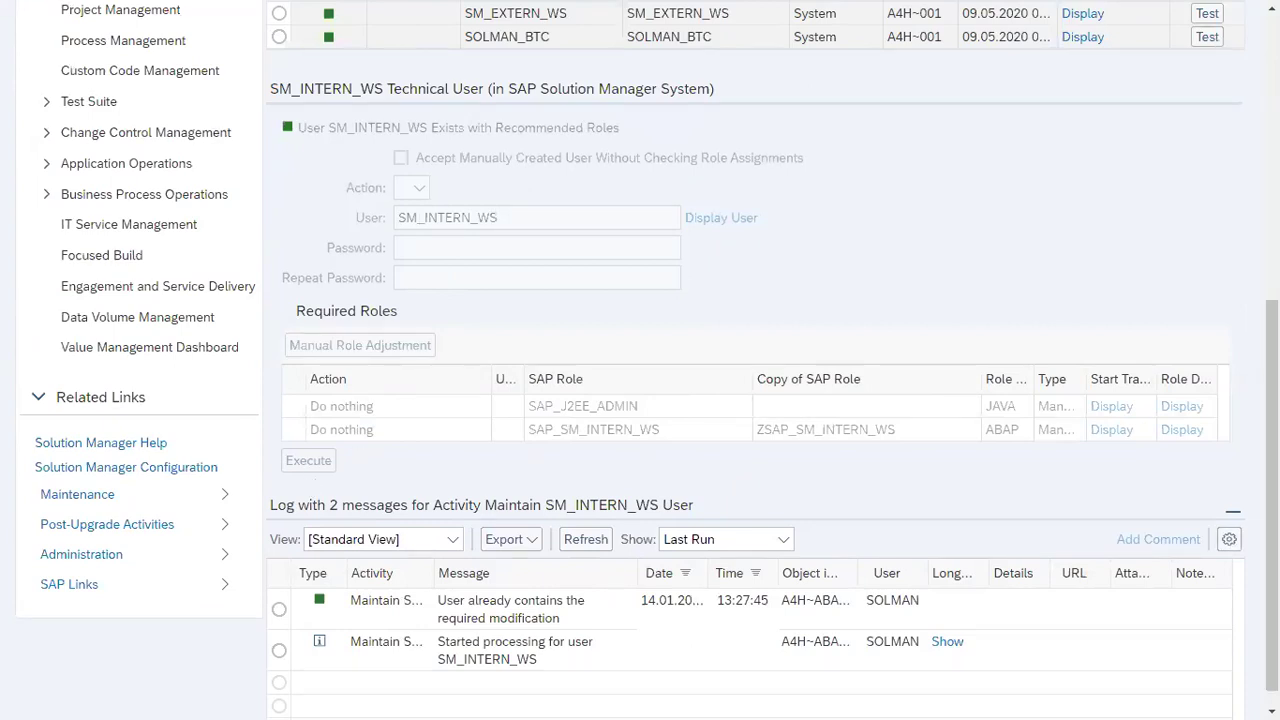
{"action": "scroll", "coordinate": [750, 400], "scroll_direction": "up", "scroll_amount": 5}
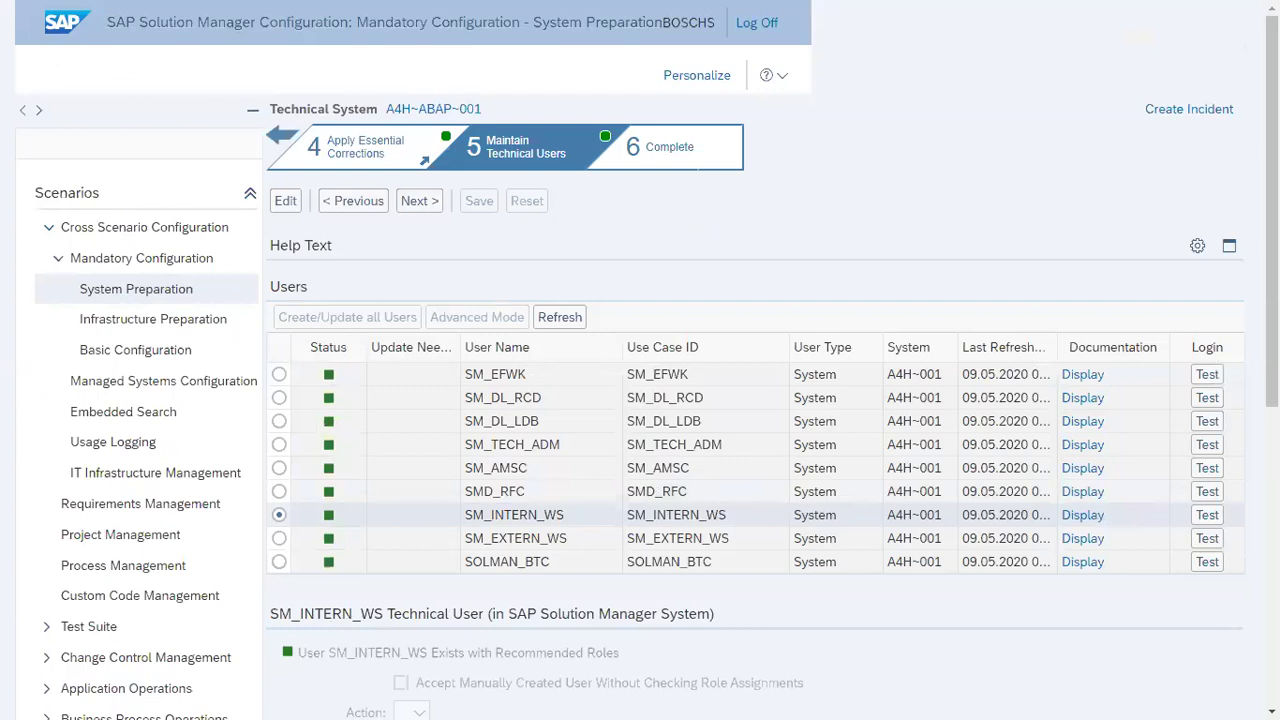
{"action": "scroll", "coordinate": [750, 400], "scroll_direction": "down", "scroll_amount": 2}
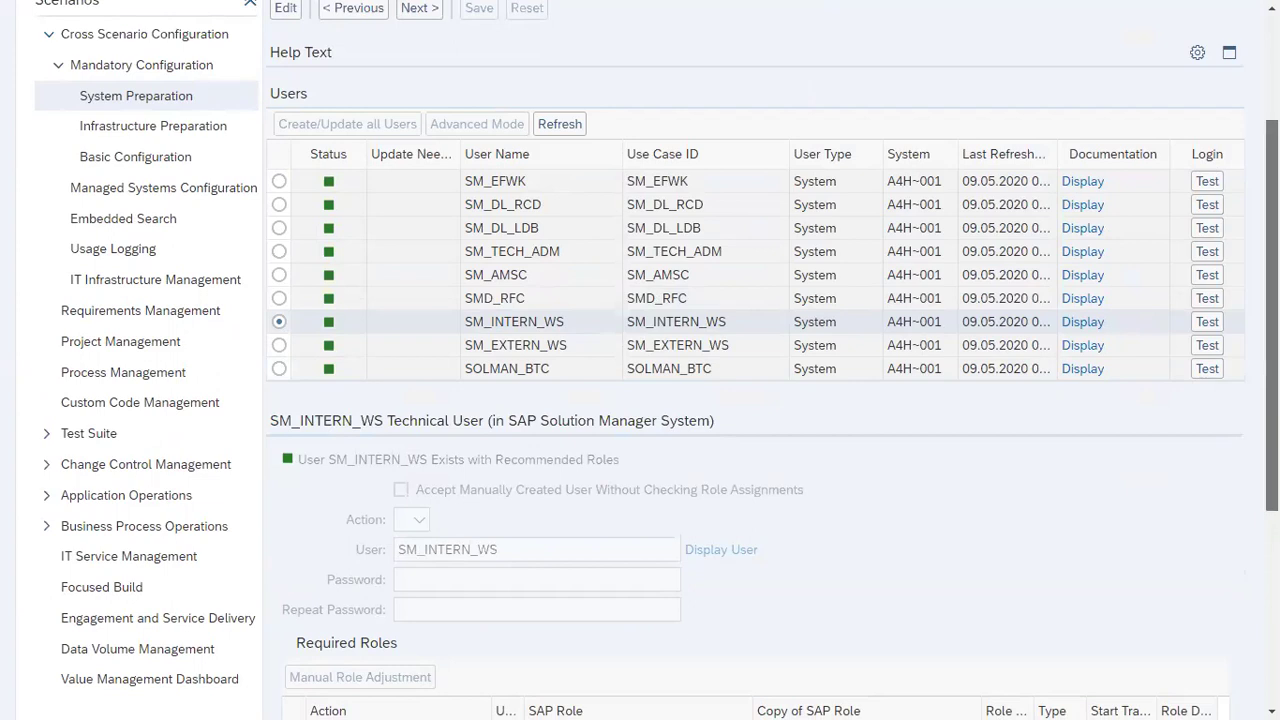
{"action": "scroll", "coordinate": [640, 360], "scroll_direction": "up", "scroll_amount": 3}
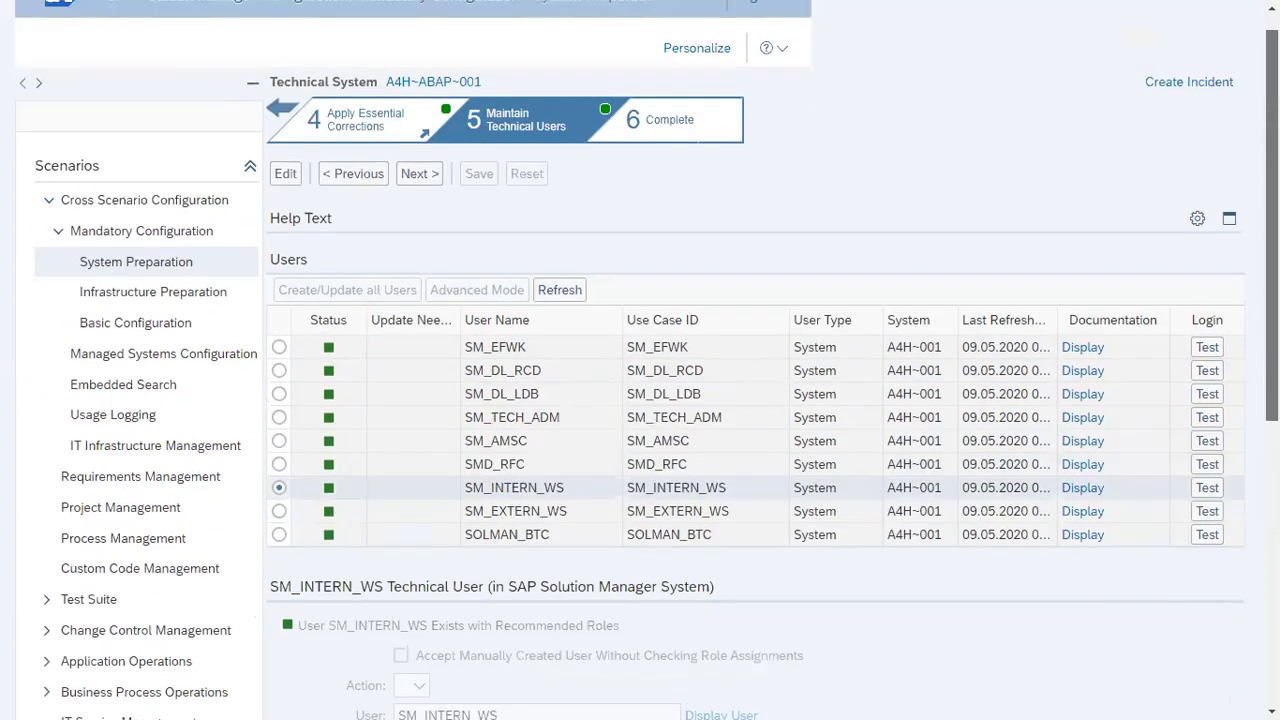
{"action": "scroll", "coordinate": [1240, 58], "scroll_direction": "up", "scroll_amount": 1}
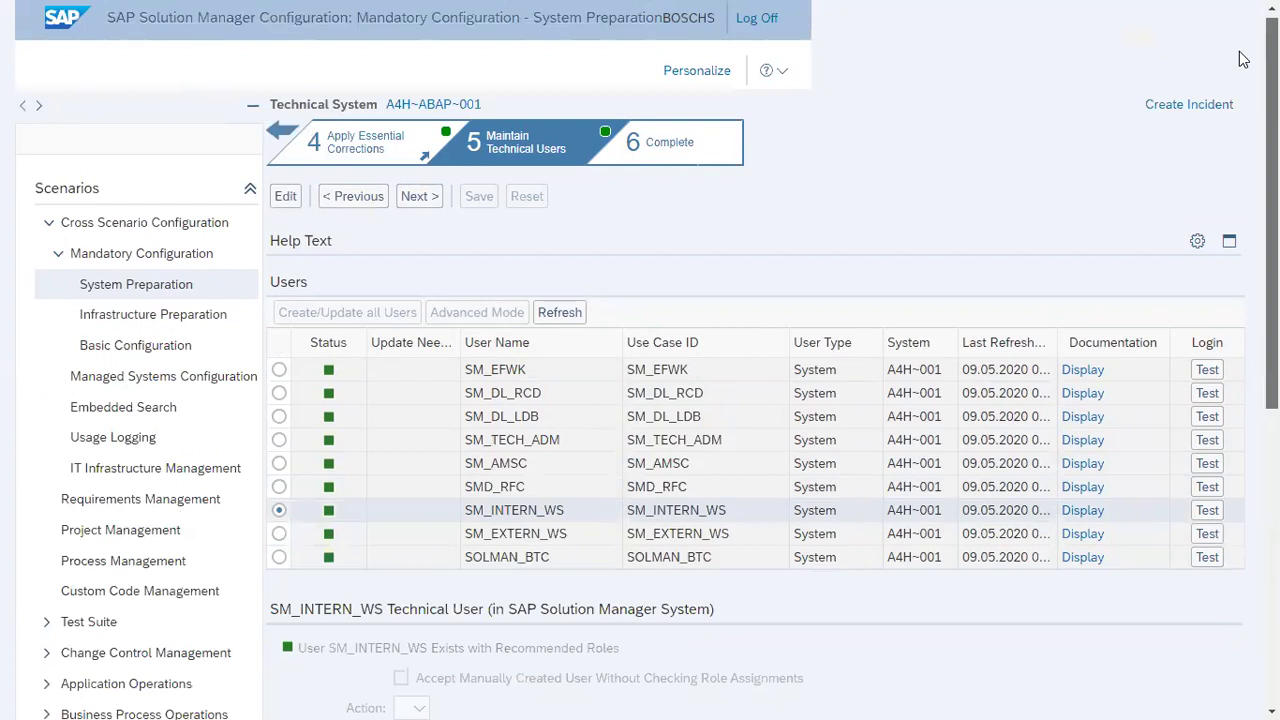
{"action": "key", "text": "F11"}
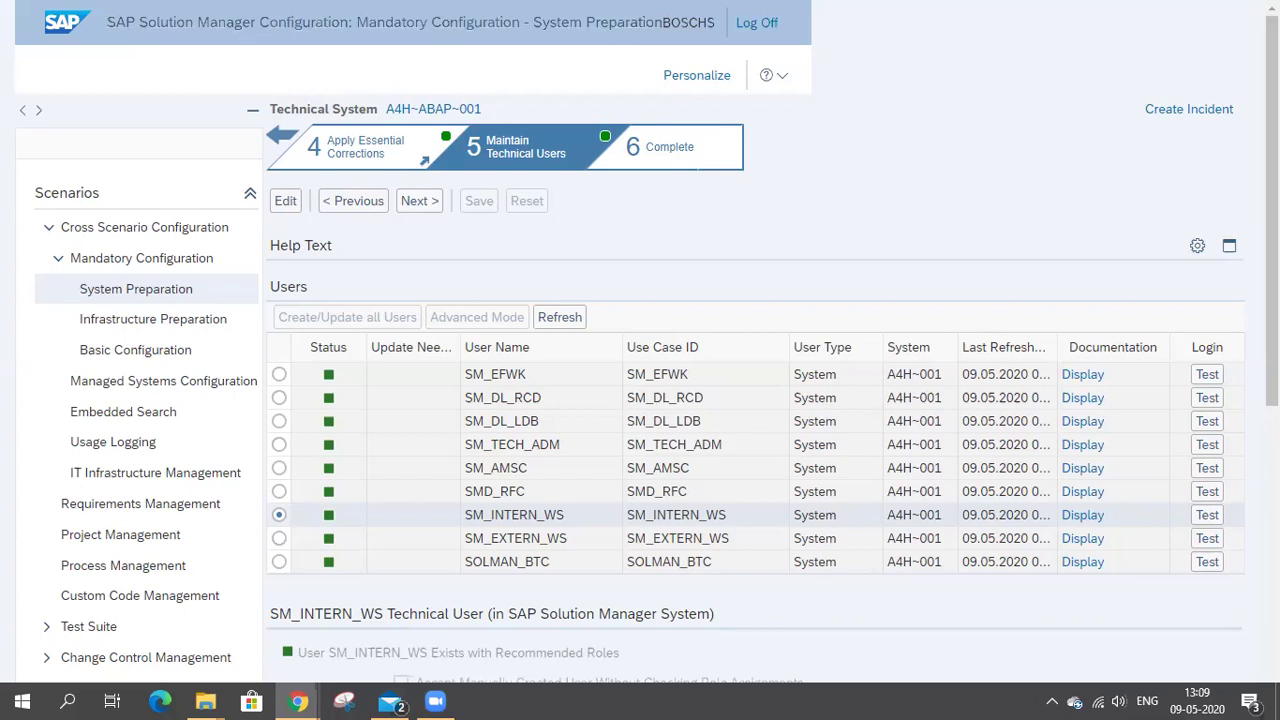
{"action": "scroll", "coordinate": [640, 400], "scroll_direction": "down", "scroll_amount": 2}
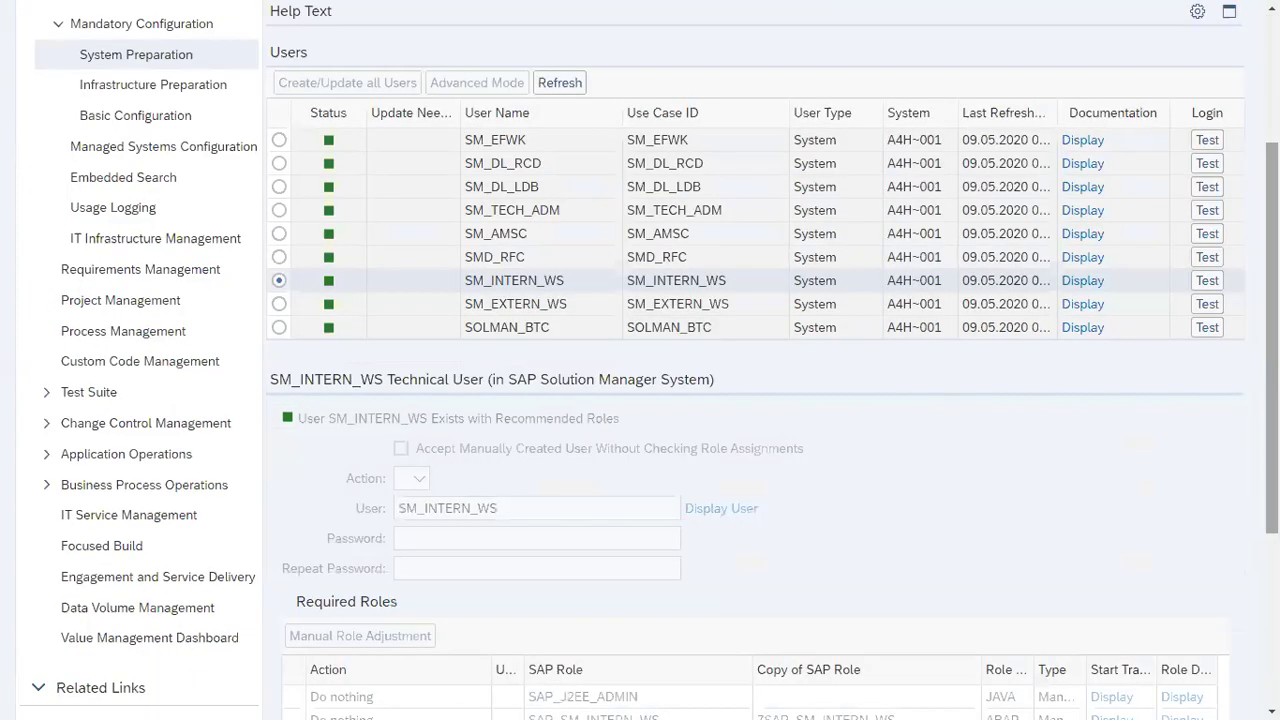
{"action": "scroll", "coordinate": [640, 400], "scroll_direction": "up", "scroll_amount": 2}
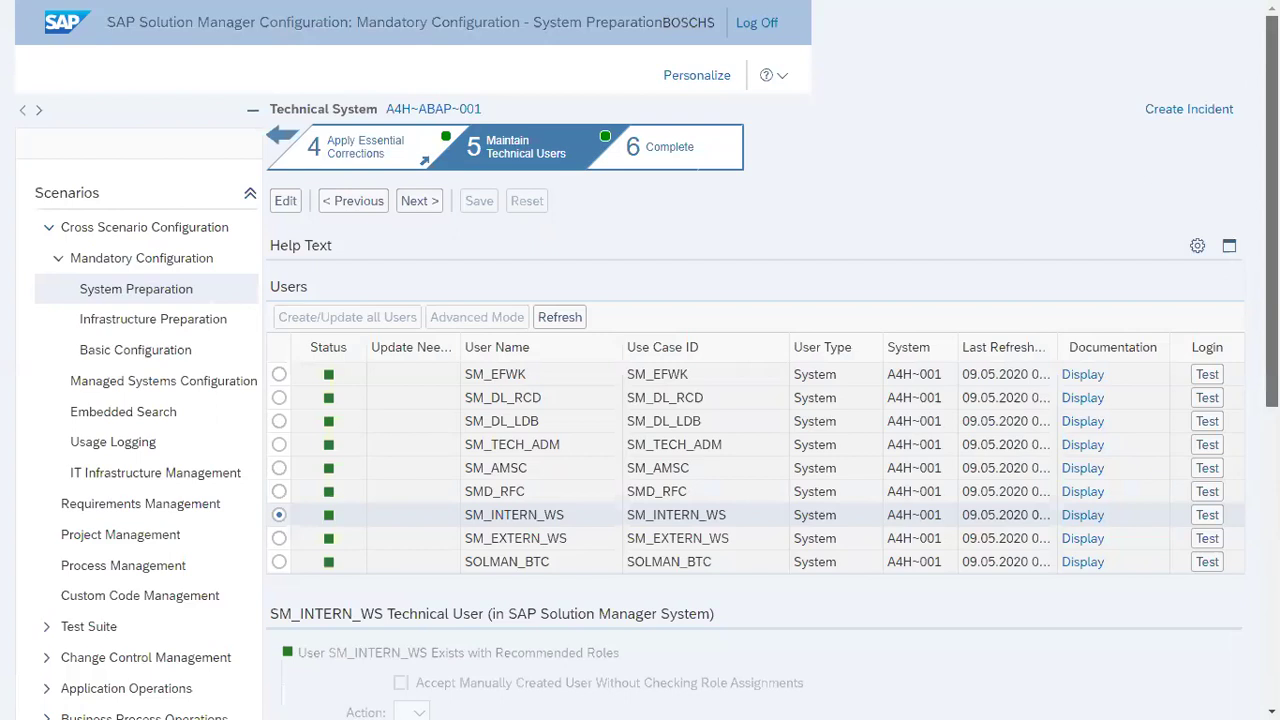
{"action": "scroll", "coordinate": [640, 400], "scroll_direction": "down", "scroll_amount": 5}
{"action": "scroll", "coordinate": [640, 400], "scroll_direction": "up", "scroll_amount": 4}
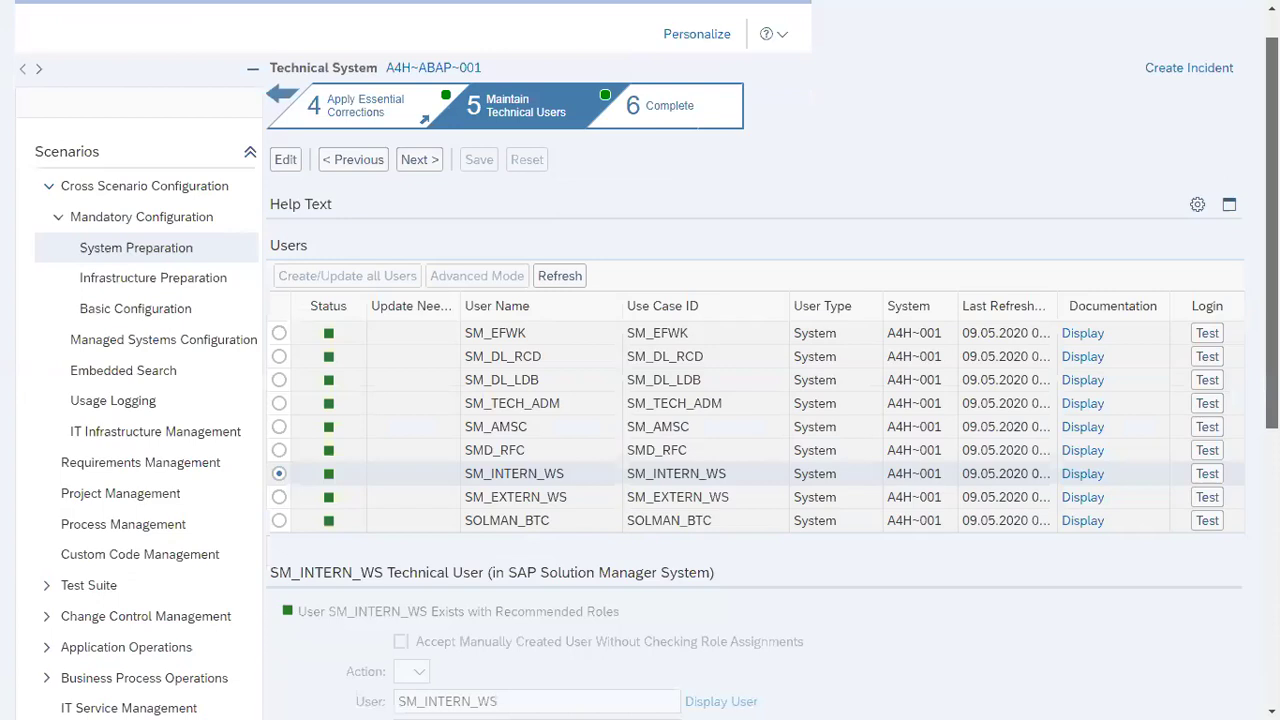
{"action": "scroll", "coordinate": [640, 400], "scroll_direction": "down", "scroll_amount": 1}
{"action": "scroll", "coordinate": [1085, 161], "scroll_direction": "up", "scroll_amount": 2}
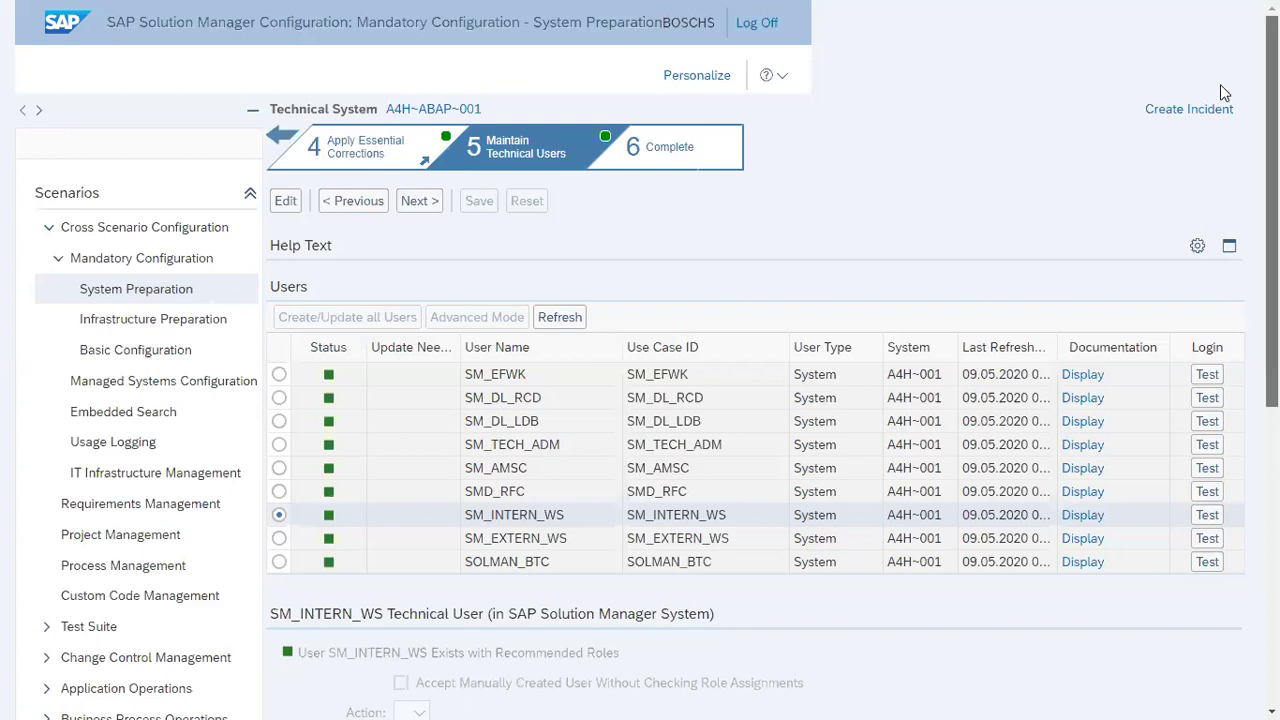
{"action": "scroll", "coordinate": [591, 224], "scroll_direction": "down", "scroll_amount": 3}
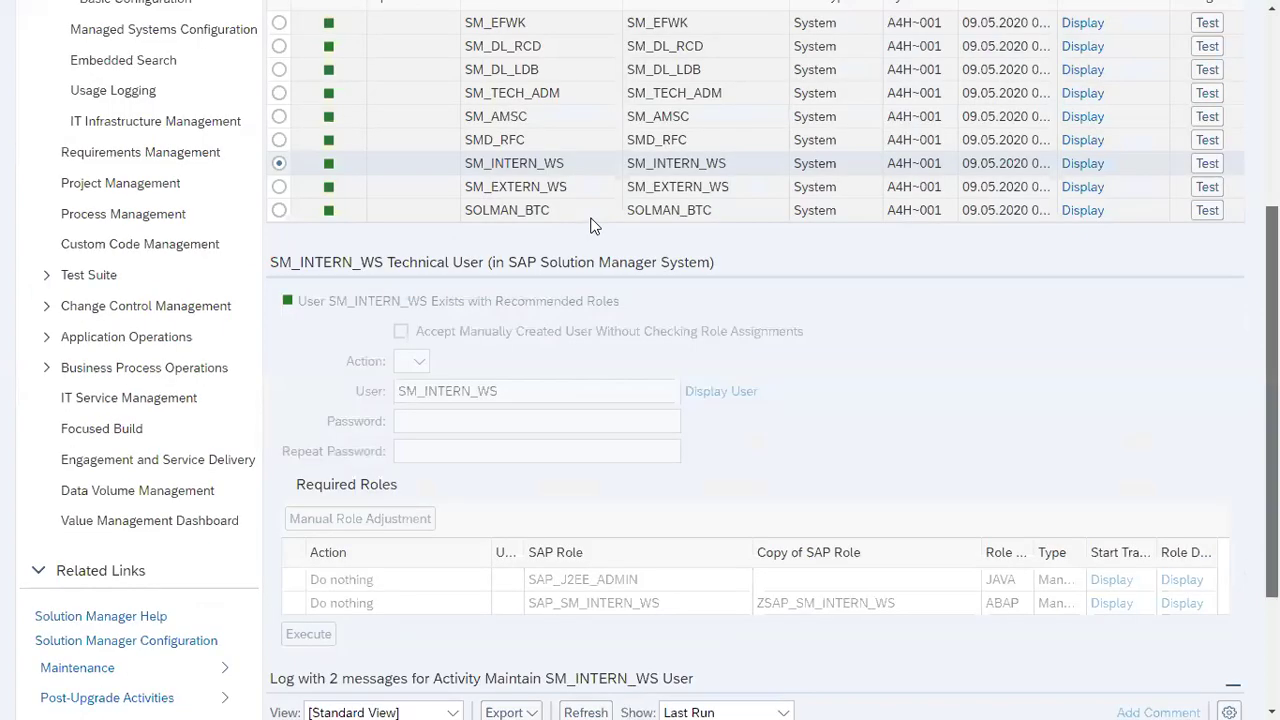
Advance System Preparation to its Complete step, then open Infrastructure Preparation and dismiss the authorization message
{"action": "scroll", "coordinate": [591, 224], "scroll_direction": "up", "scroll_amount": 3}
{"action": "left_click", "coordinate": [418, 203]}
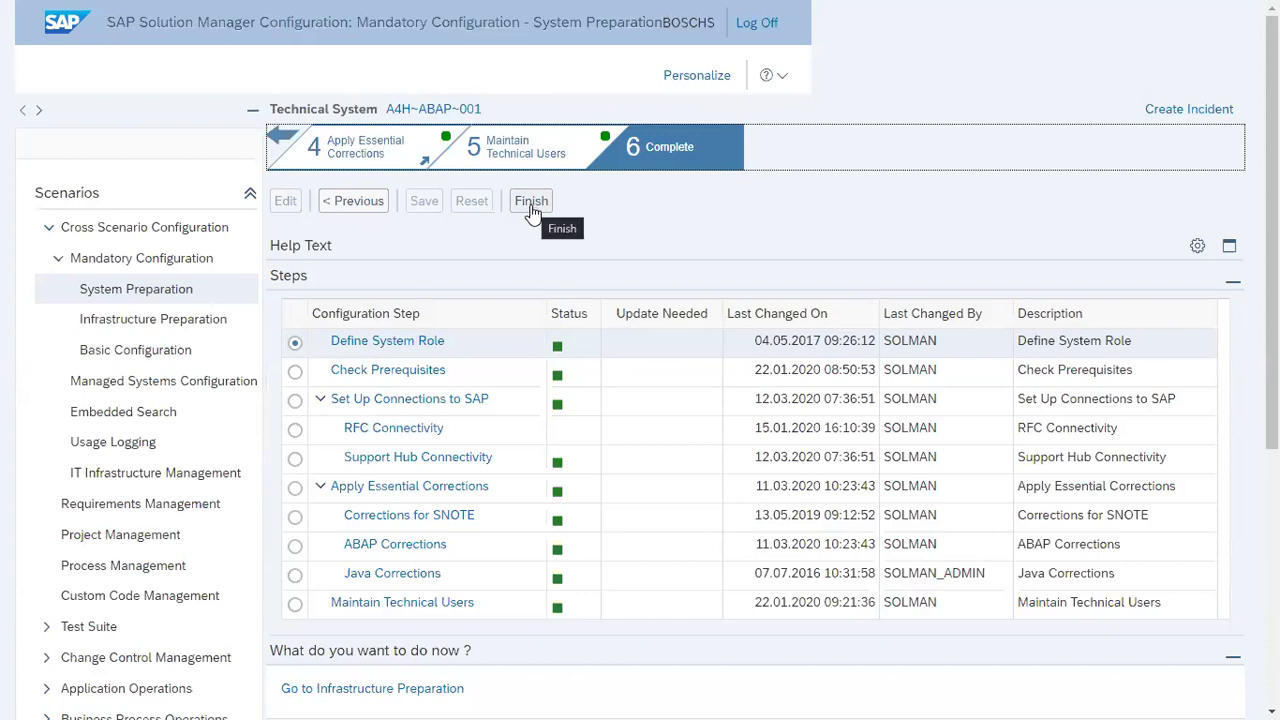
{"action": "left_click", "coordinate": [186, 326]}
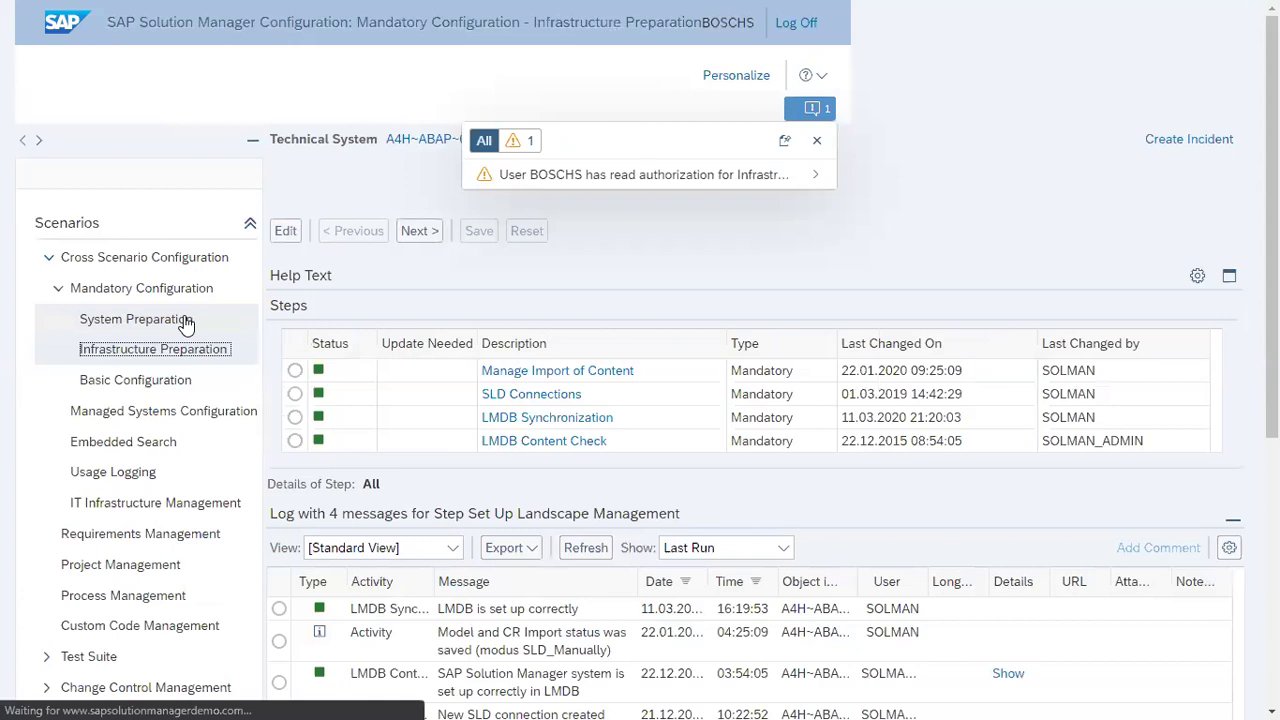
{"action": "left_click", "coordinate": [816, 141]}
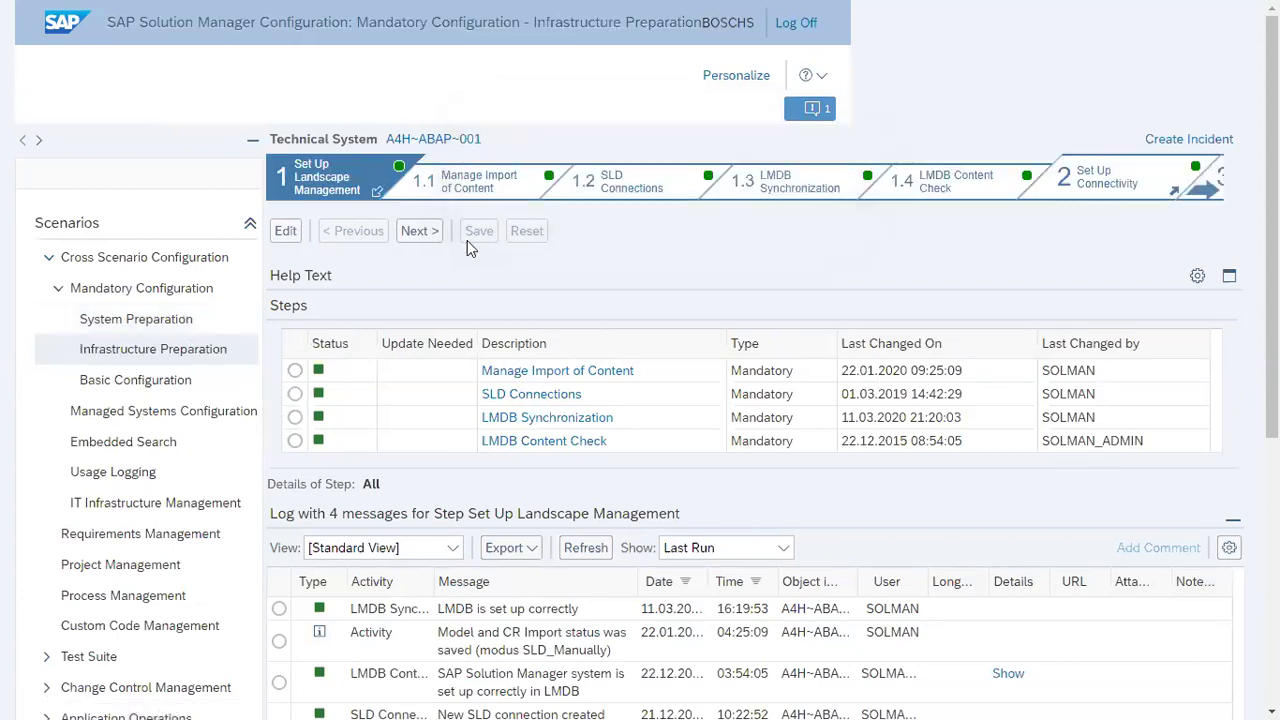
Advance to Manage Import of Content and read through the options for importing model and CR content into LMDB
{"action": "left_click", "coordinate": [407, 232]}
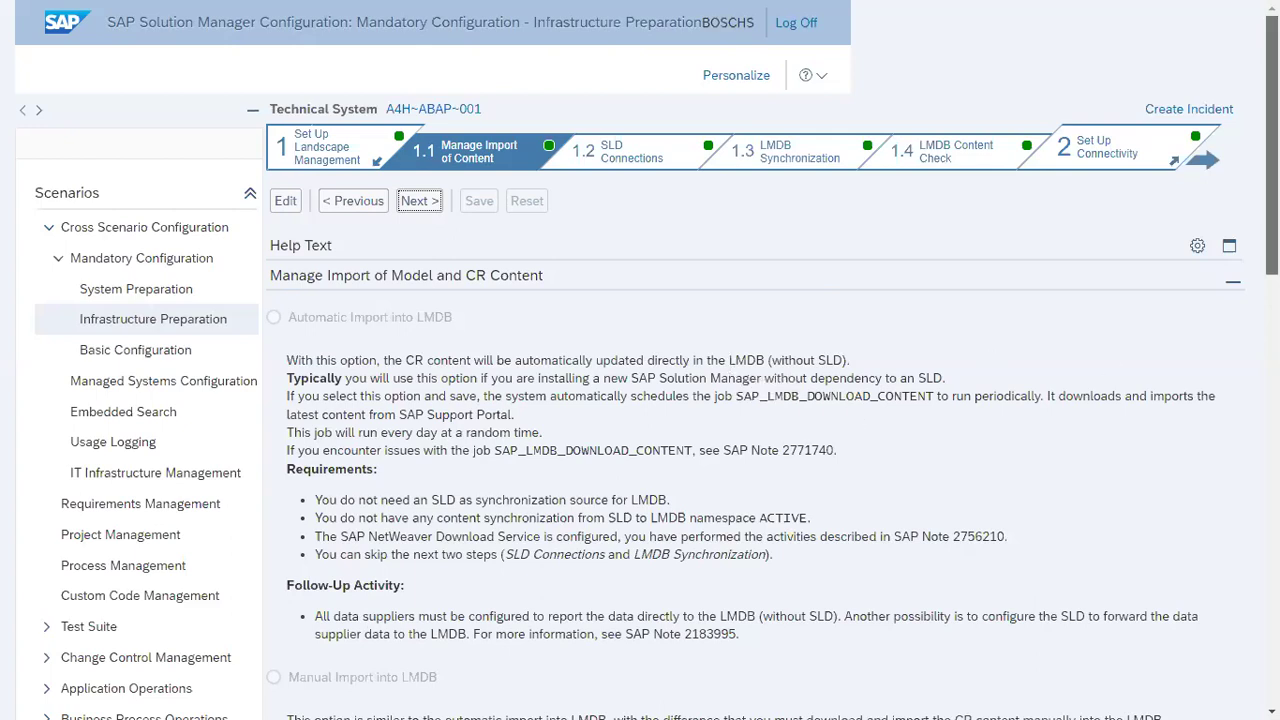
{"action": "scroll", "coordinate": [1272, 240], "scroll_direction": "down", "scroll_amount": 3}
{"action": "scroll", "coordinate": [1248, 187], "scroll_direction": "down", "scroll_amount": 4}
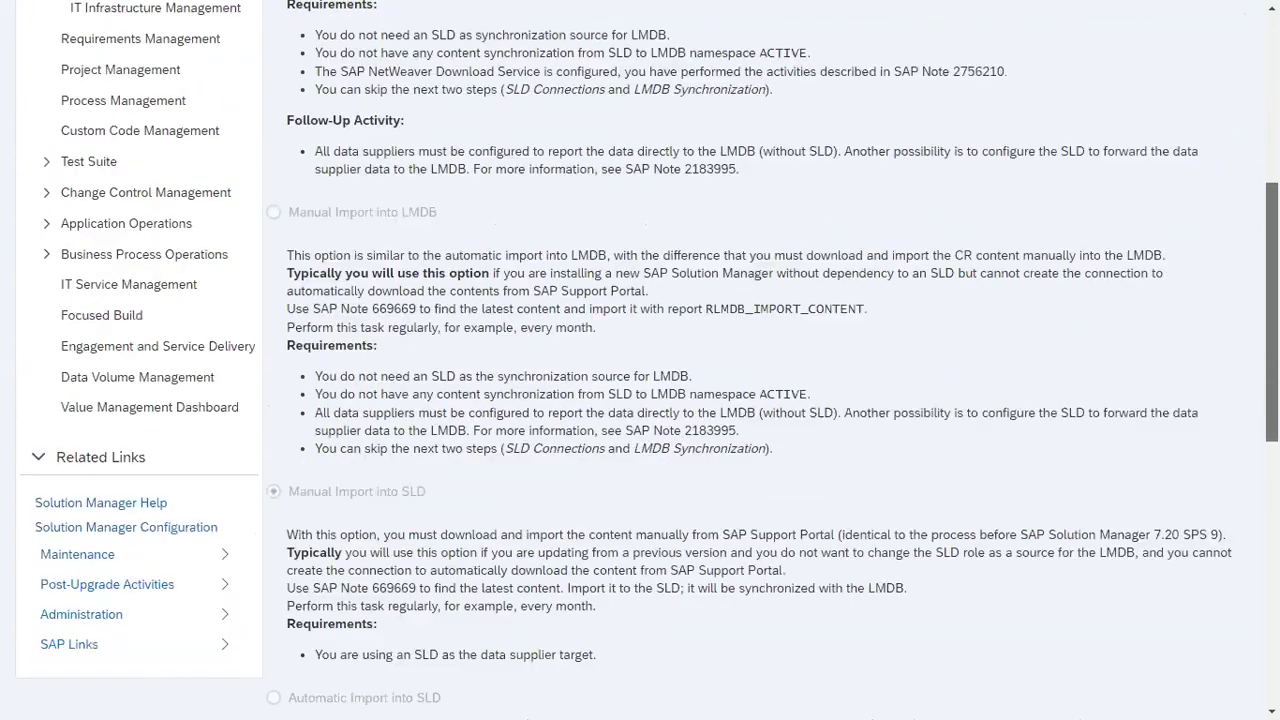
{"action": "scroll", "coordinate": [1248, 187], "scroll_direction": "up", "scroll_amount": 7}
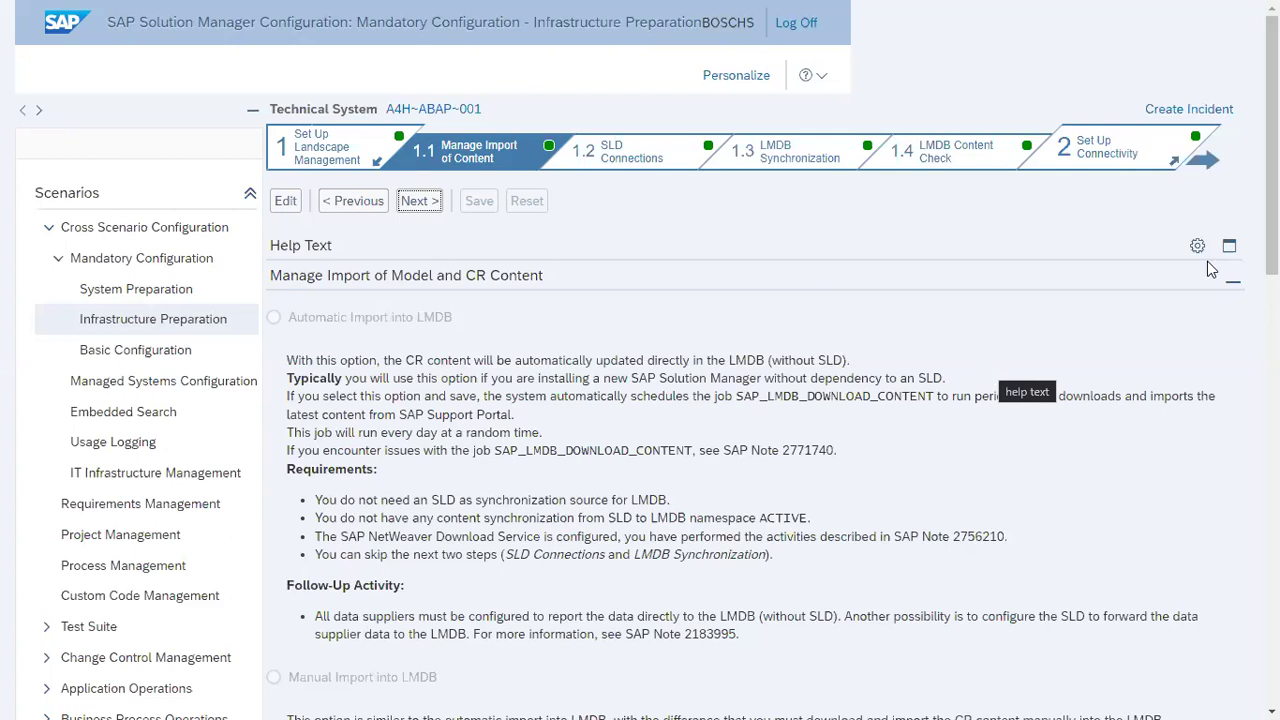
{"action": "scroll", "coordinate": [1272, 150], "scroll_direction": "down", "scroll_amount": 2}
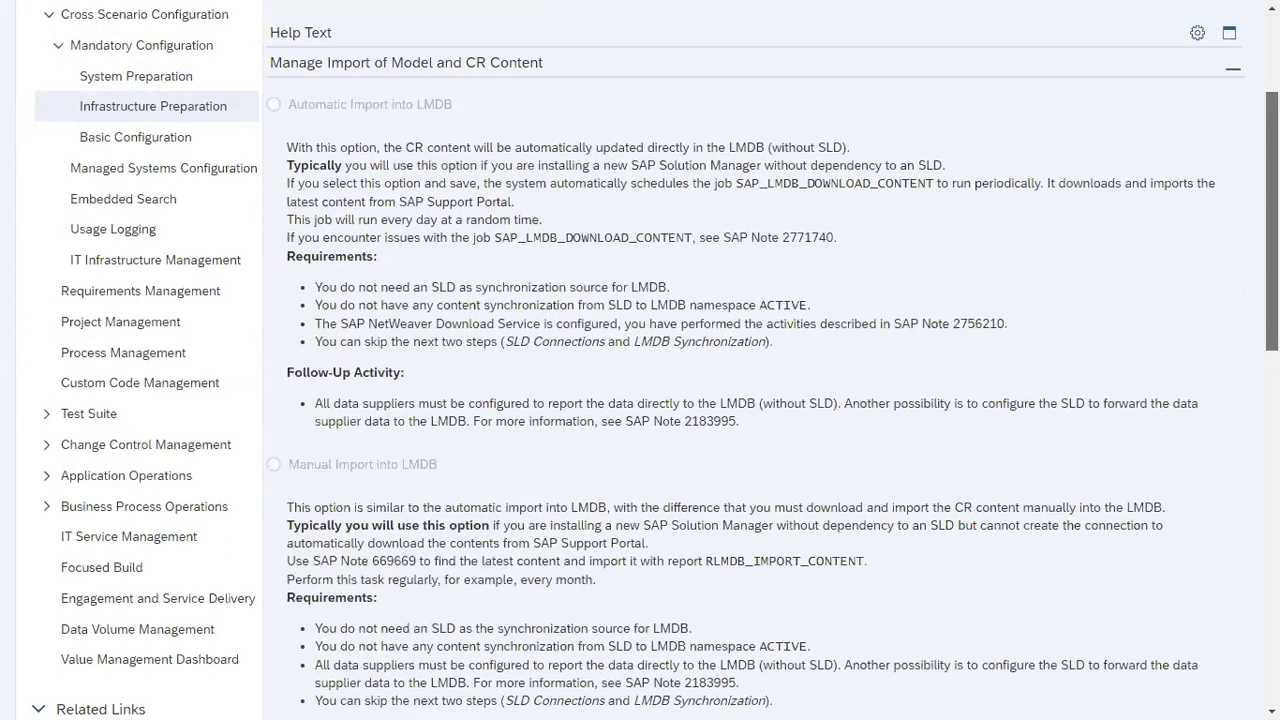
{"action": "scroll", "coordinate": [1240, 195], "scroll_direction": "down", "scroll_amount": 2}
{"action": "scroll", "coordinate": [1240, 195], "scroll_direction": "up", "scroll_amount": 4}
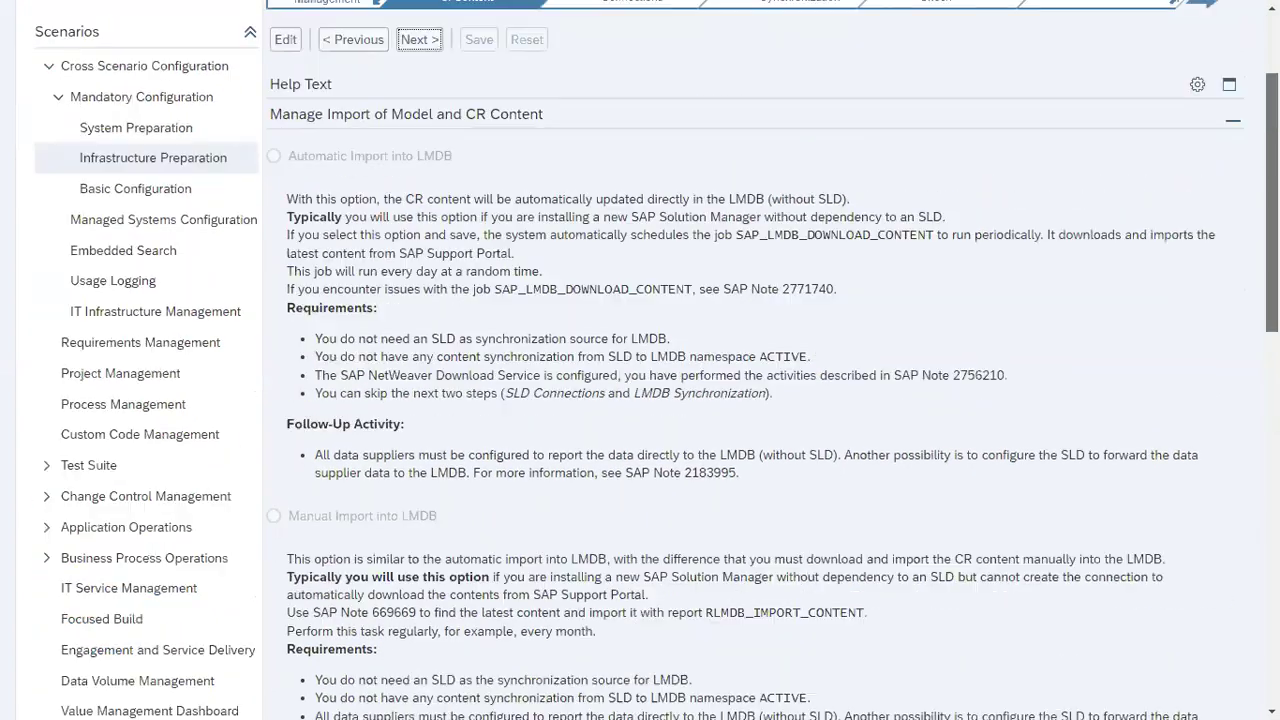
{"action": "left_click_drag", "start_coordinate": [1237, 189], "coordinate": [1236, 182]}
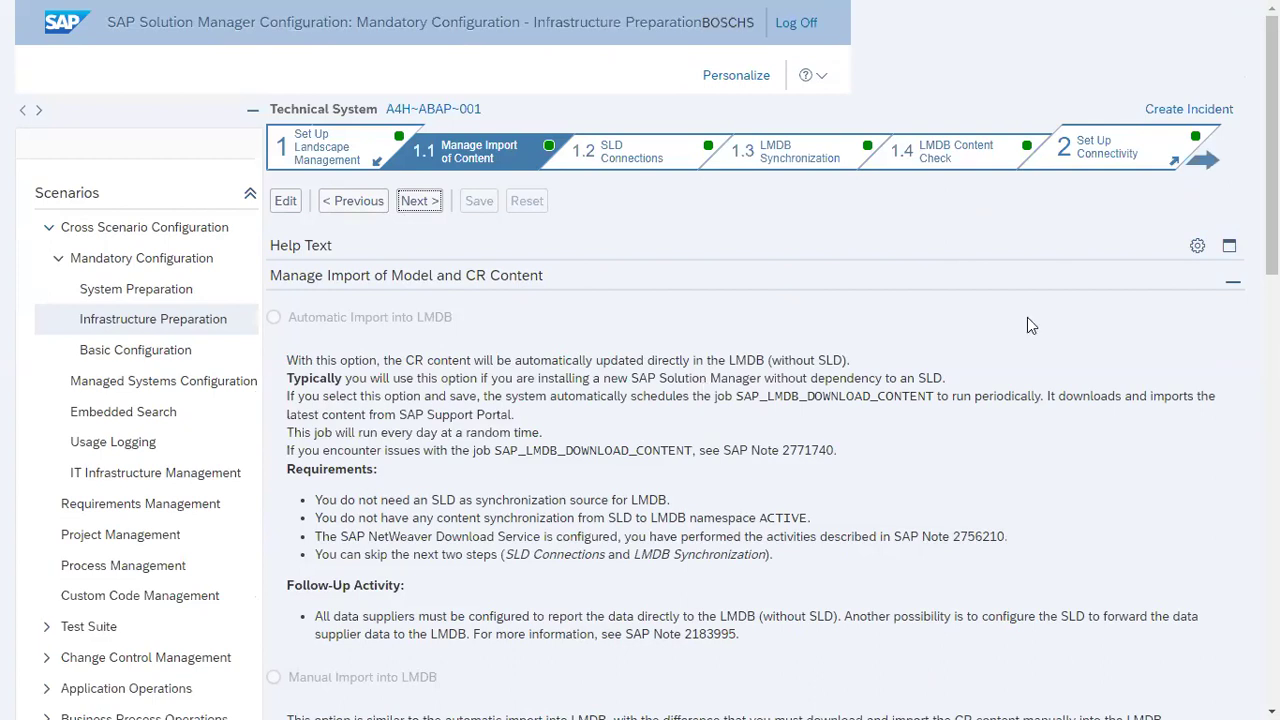
{"action": "scroll", "coordinate": [1240, 276], "scroll_direction": "down", "scroll_amount": 3}
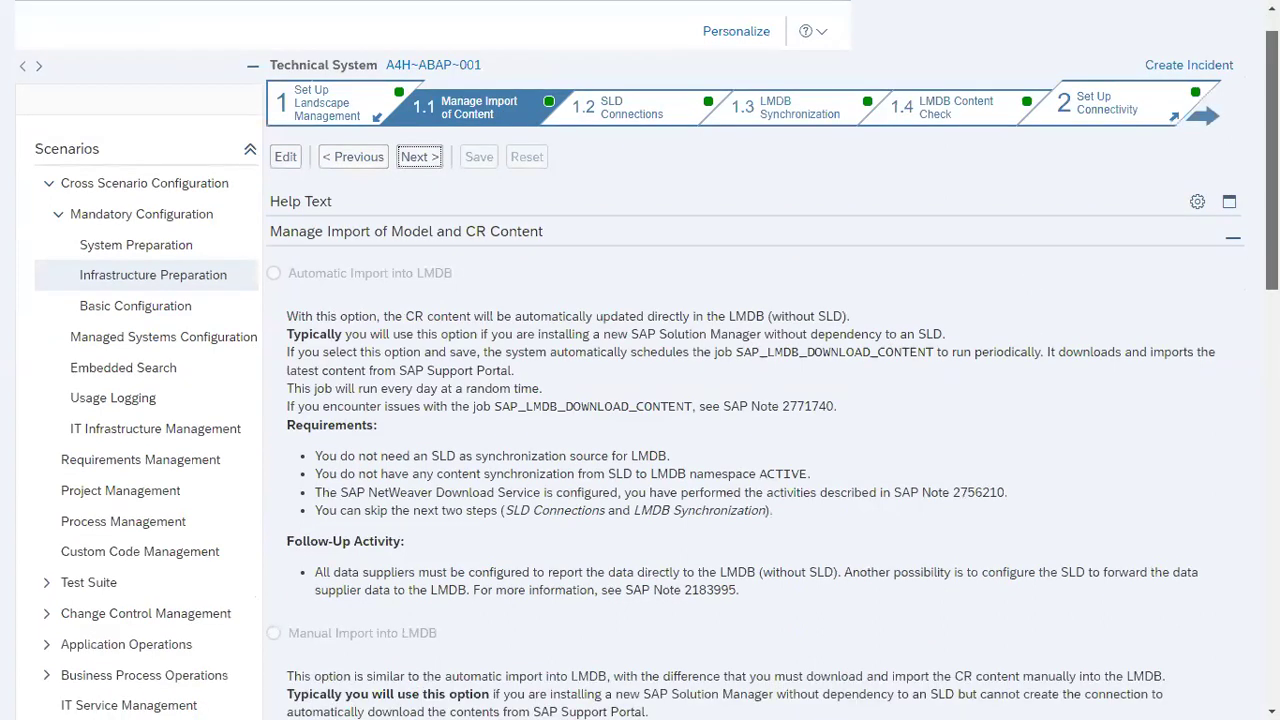
{"action": "scroll", "coordinate": [1240, 276], "scroll_direction": "up", "scroll_amount": 2}
{"action": "scroll", "coordinate": [1240, 276], "scroll_direction": "up", "scroll_amount": 1}
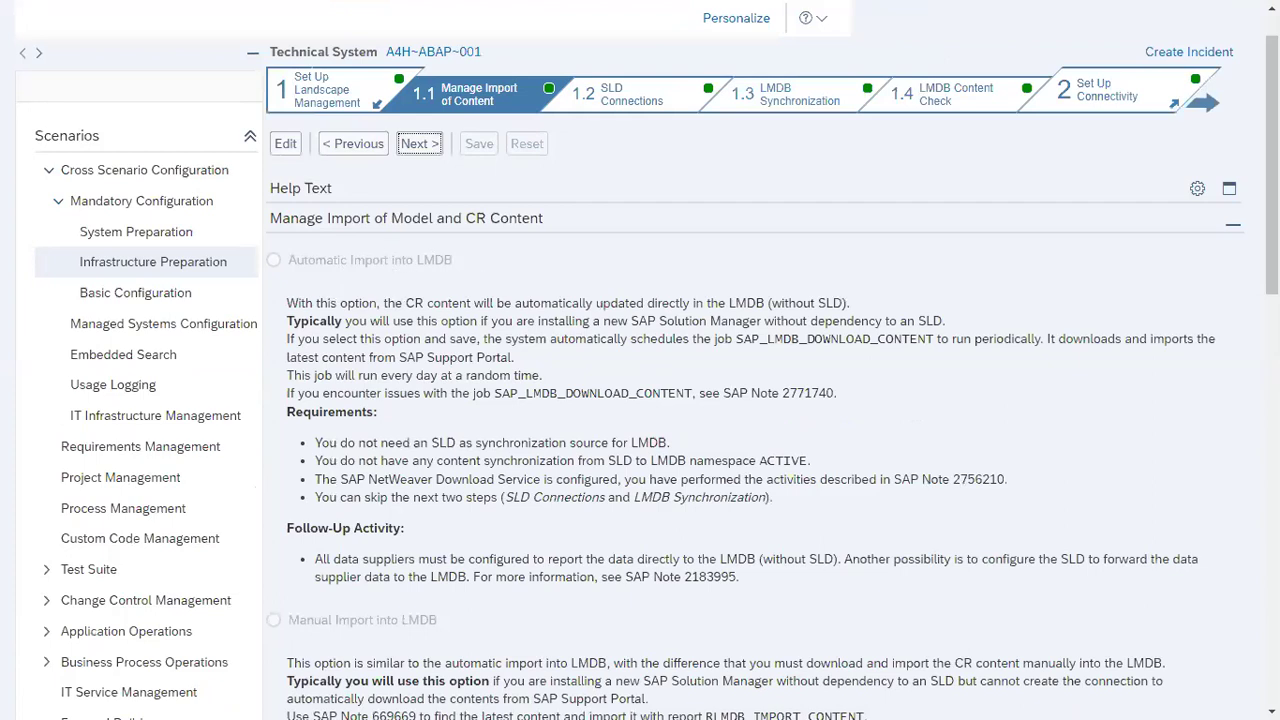
Review the Manual Import into SLD and Automatic Import into SLD options with their requirements and connection settings
{"action": "scroll", "coordinate": [348, 197], "scroll_direction": "down", "scroll_amount": 4}
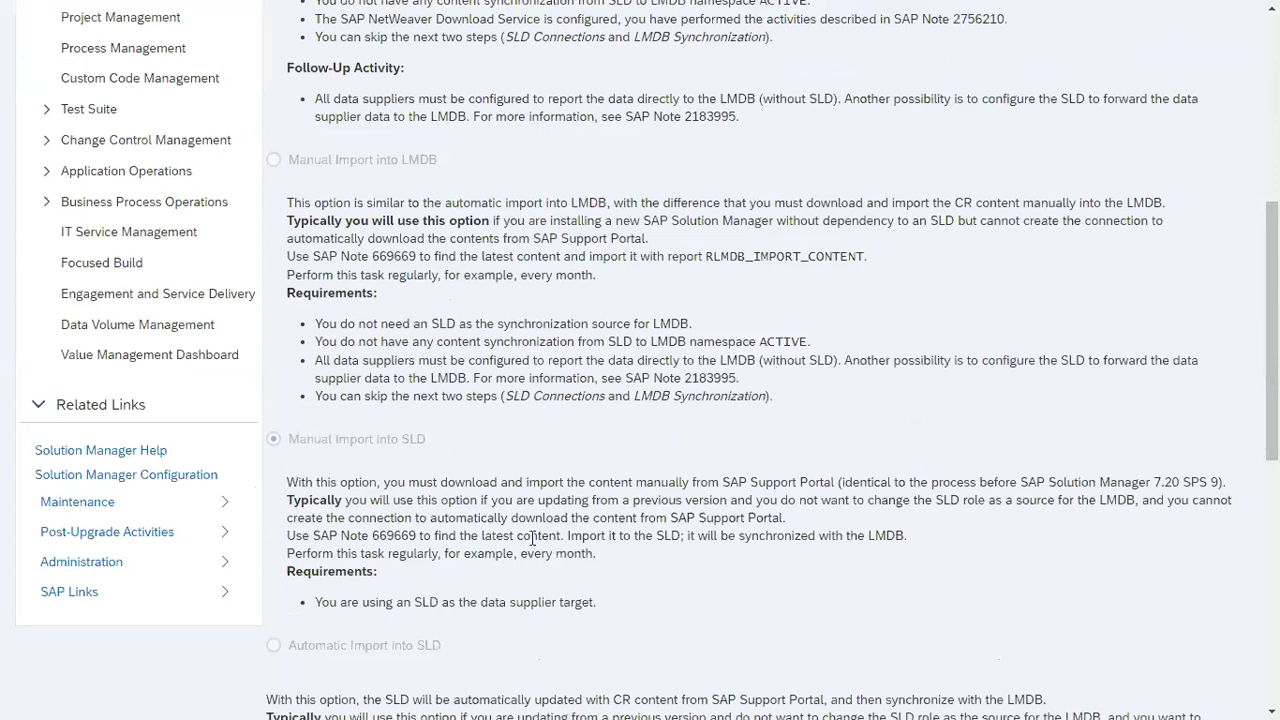
{"action": "left_click_drag", "start_coordinate": [1272, 385], "coordinate": [1272, 484]}
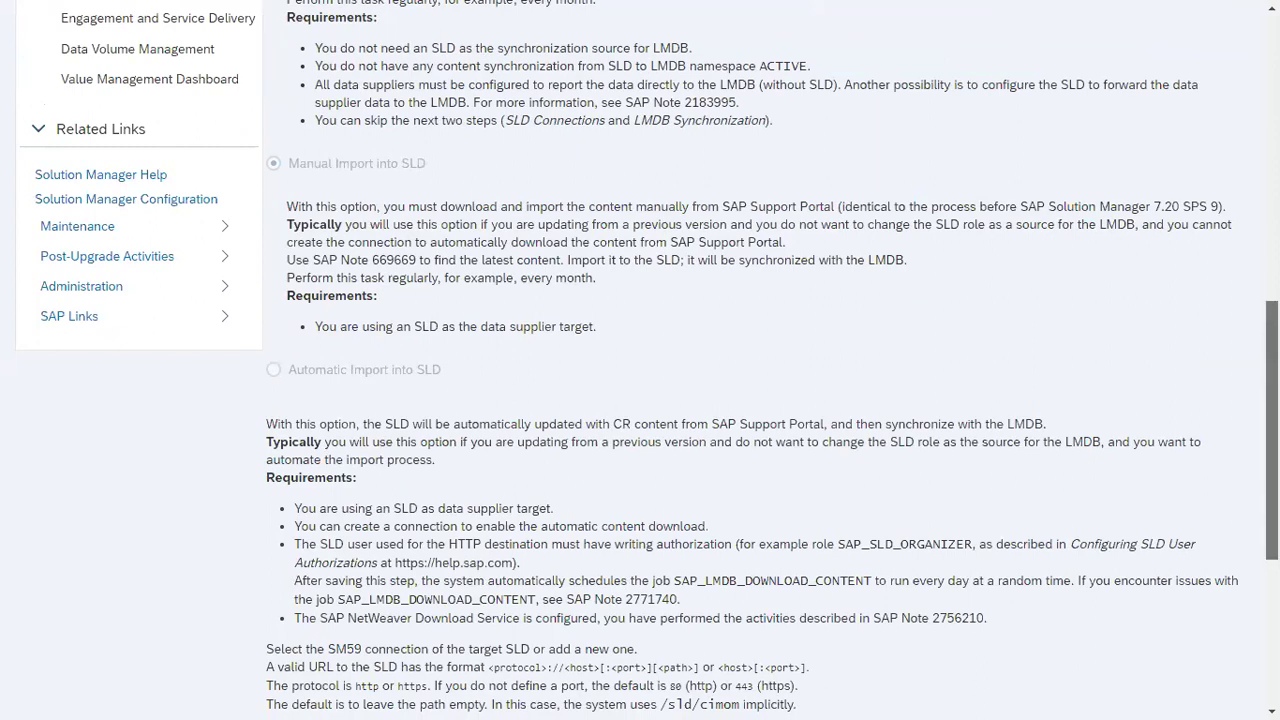
{"action": "scroll", "coordinate": [750, 400], "scroll_direction": "down", "scroll_amount": 3}
{"action": "left_click_drag", "start_coordinate": [1271, 551], "coordinate": [1271, 448]}
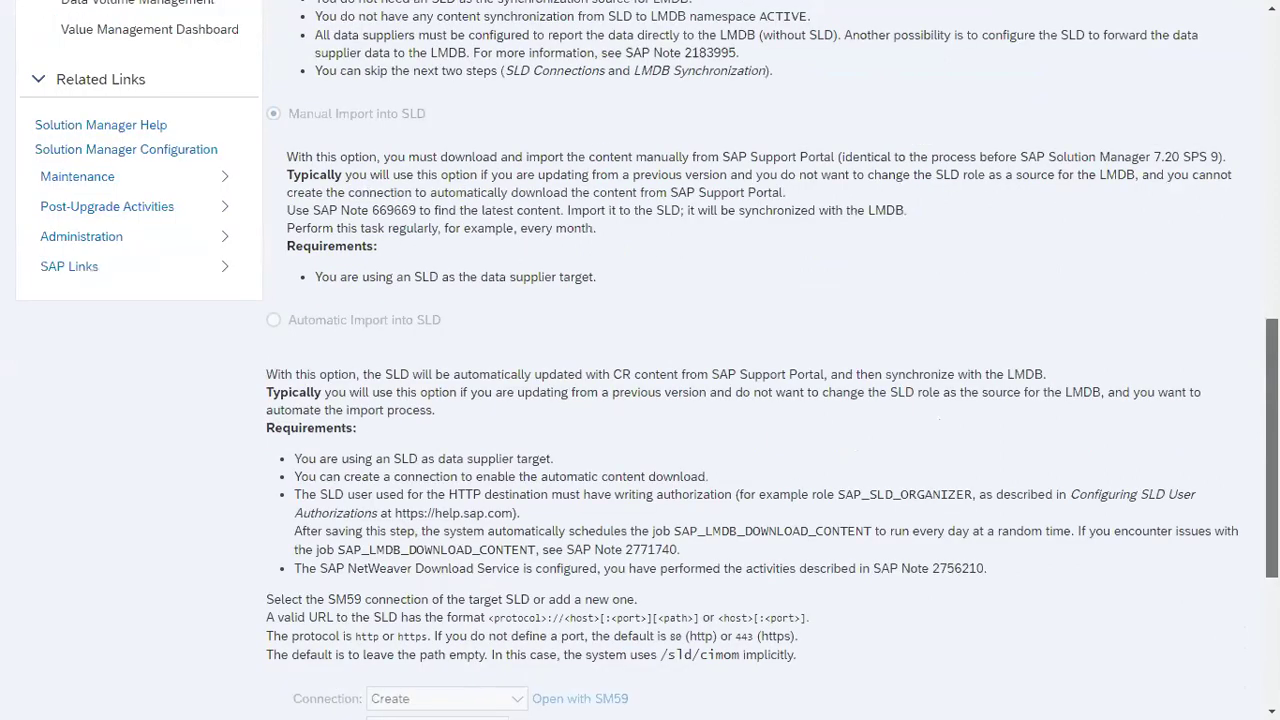
{"action": "scroll", "coordinate": [1214, 153], "scroll_direction": "up", "scroll_amount": 5}
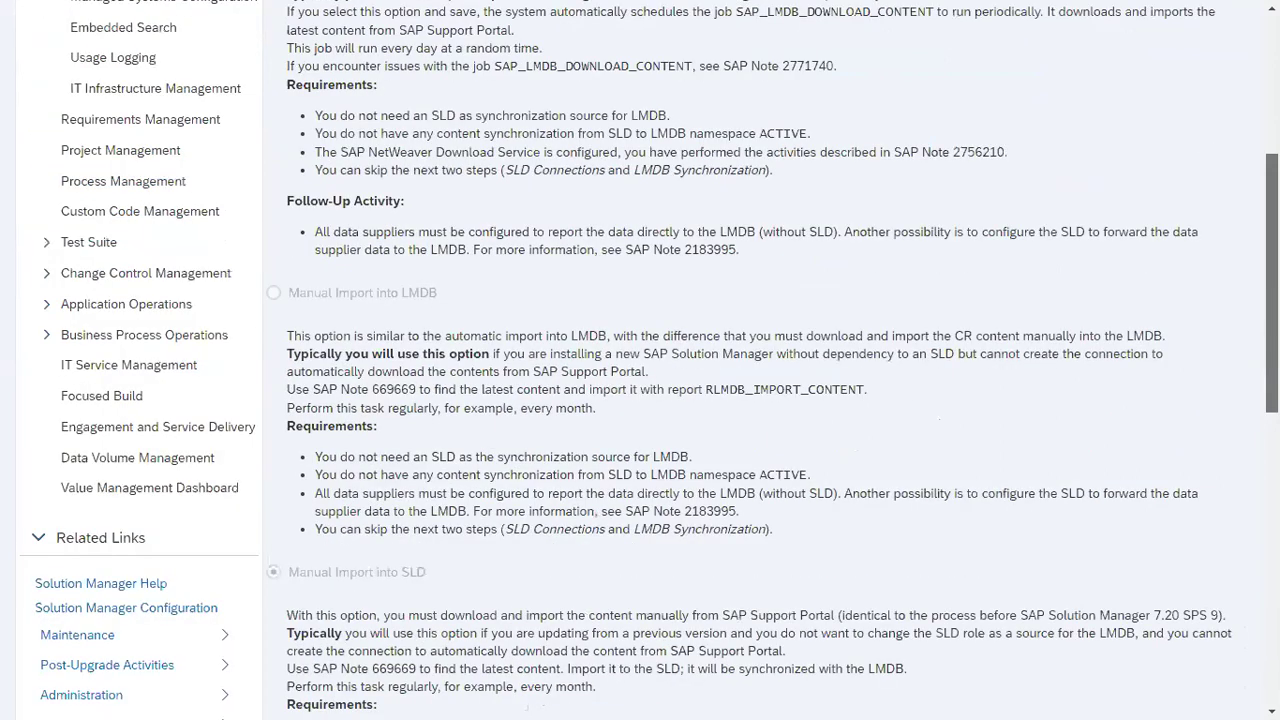
{"action": "scroll", "coordinate": [640, 360], "scroll_direction": "up", "scroll_amount": 4}
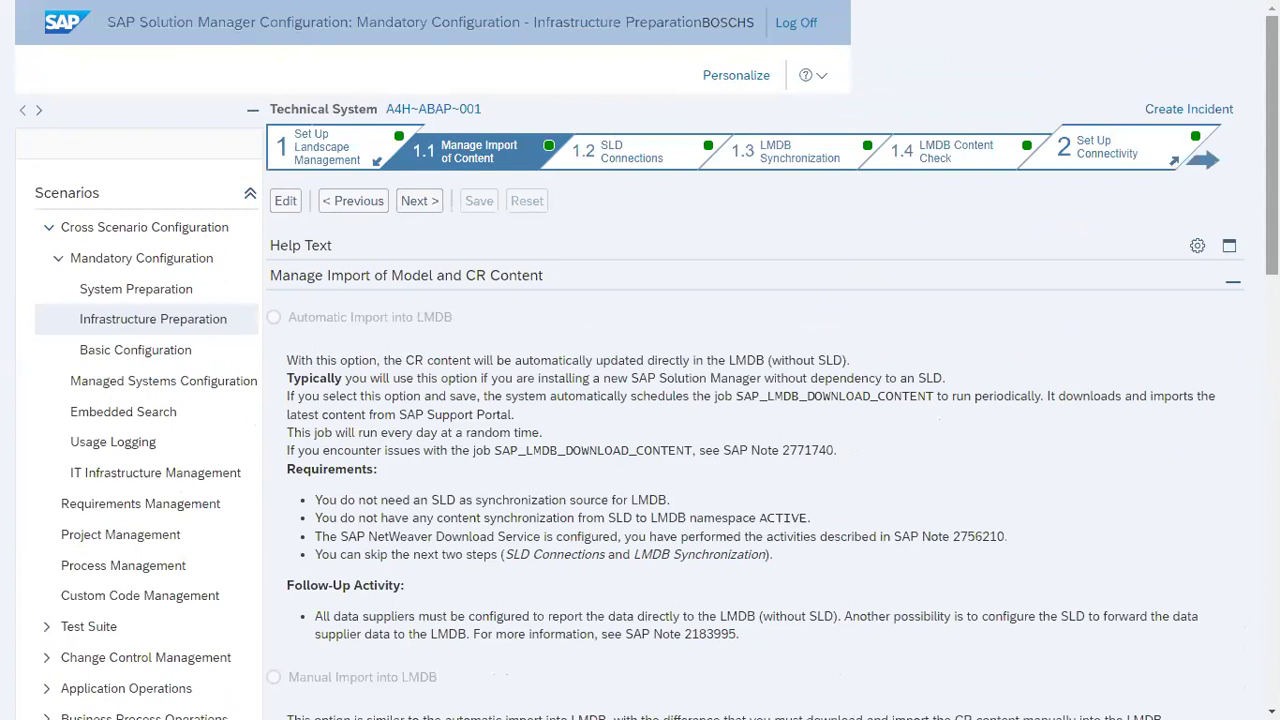
Advance to SLD Connections, open the LMDB_SYNCDEST1 HTTP destination and examine its name, connection type and target host
{"action": "left_click", "coordinate": [399, 208]}
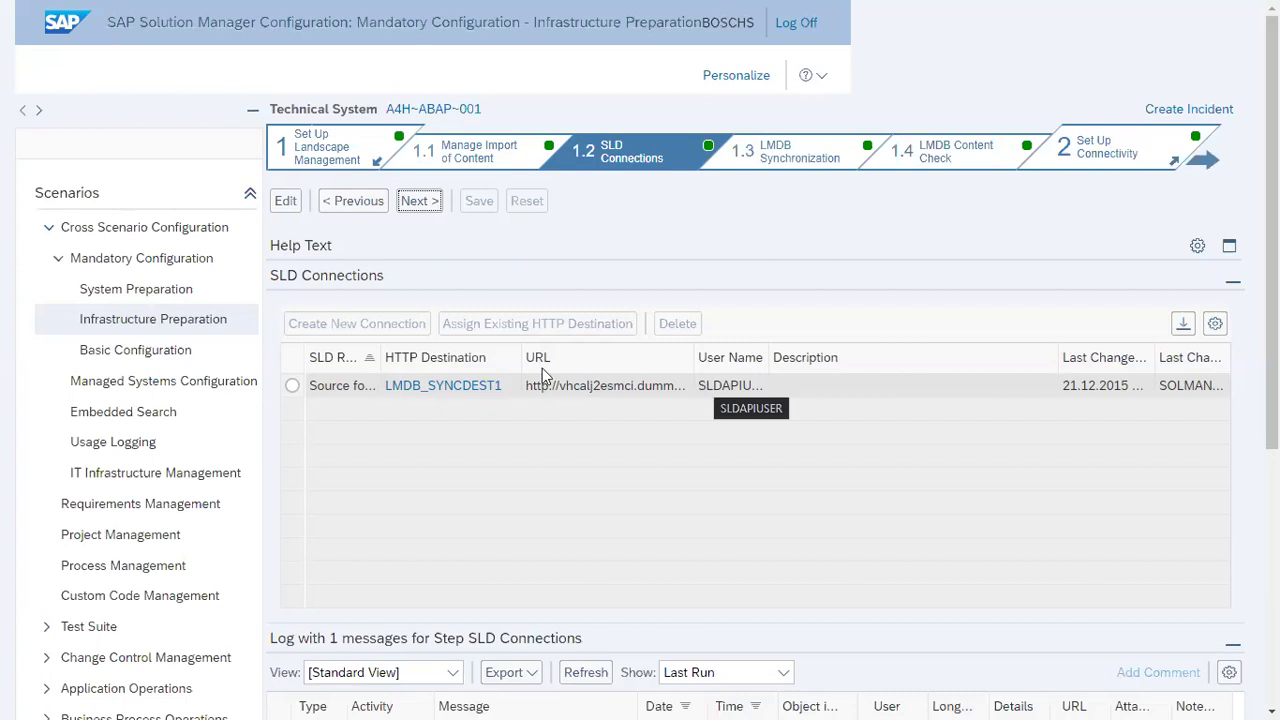
{"action": "left_click", "coordinate": [447, 392]}
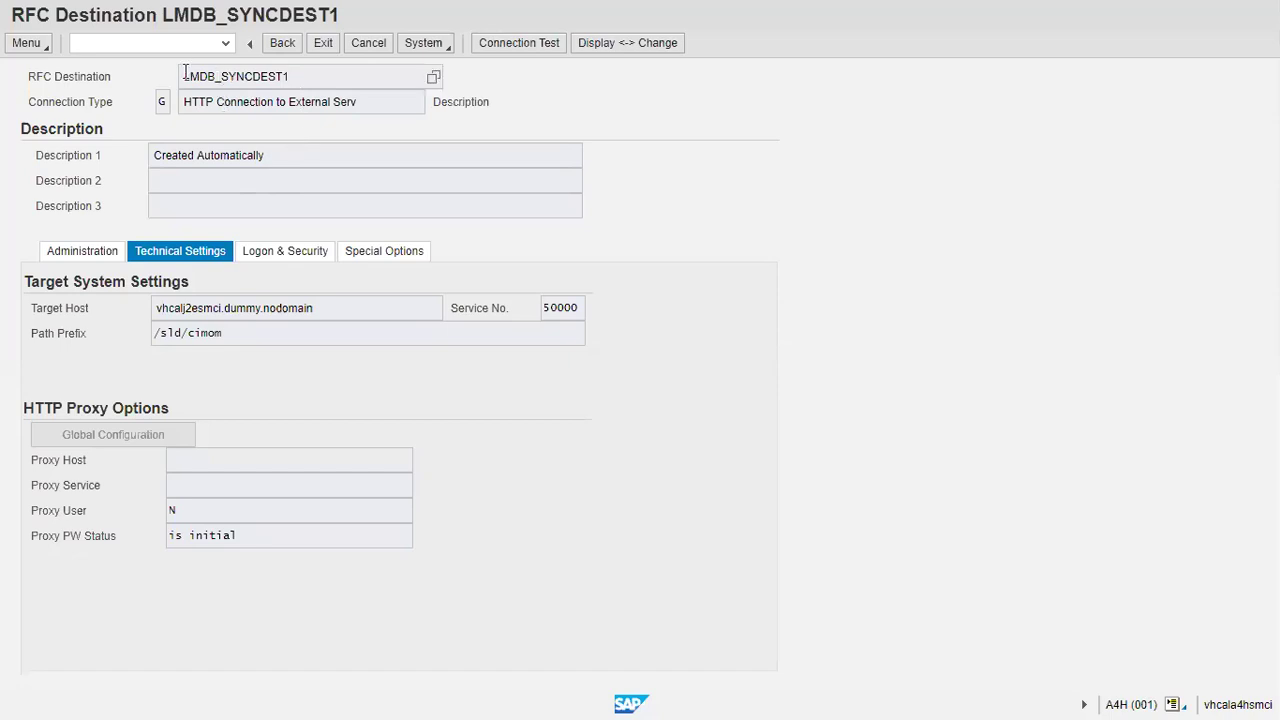
{"action": "left_click_drag", "start_coordinate": [185, 73], "coordinate": [313, 76]}
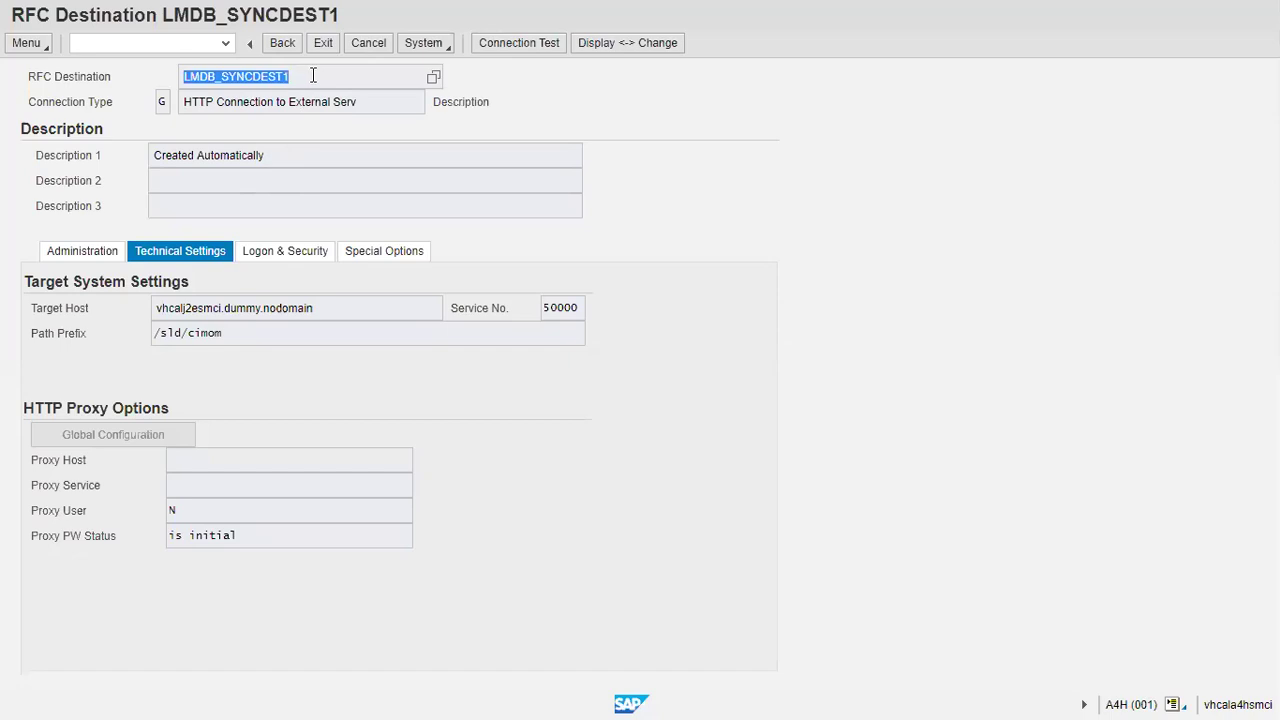
{"action": "left_click", "coordinate": [163, 101]}
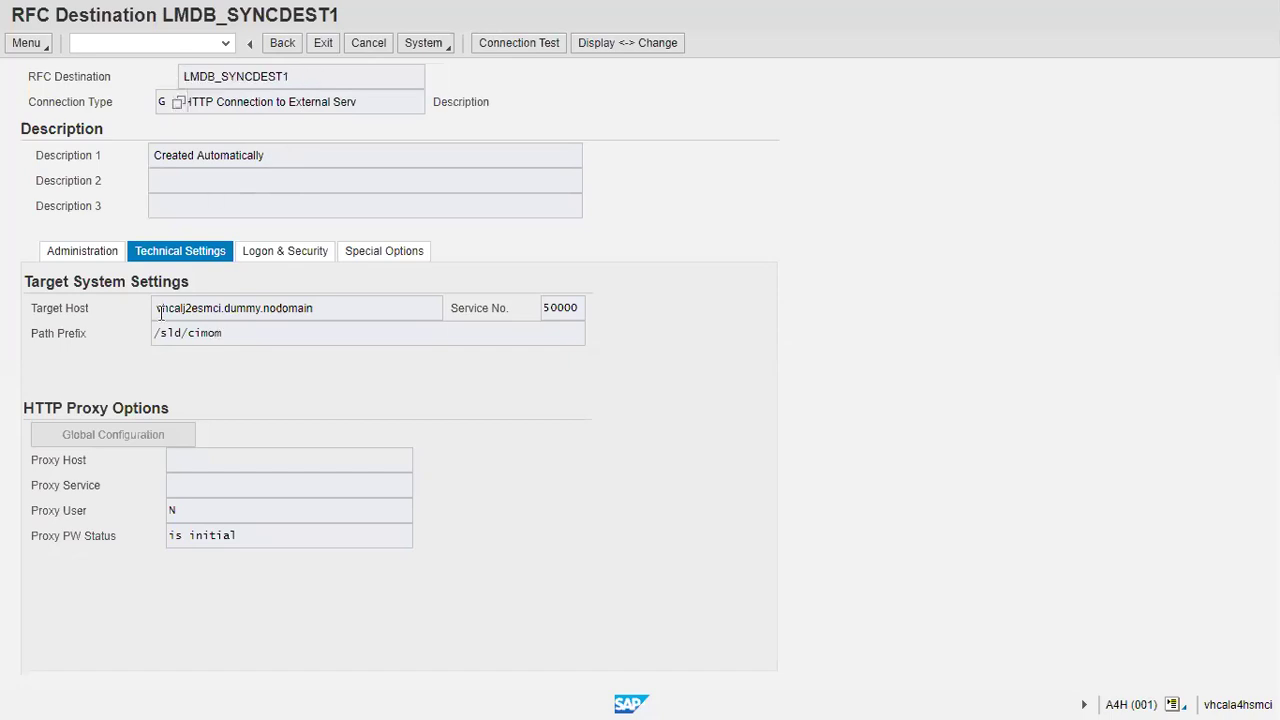
{"action": "left_click_drag", "start_coordinate": [157, 311], "coordinate": [321, 313]}
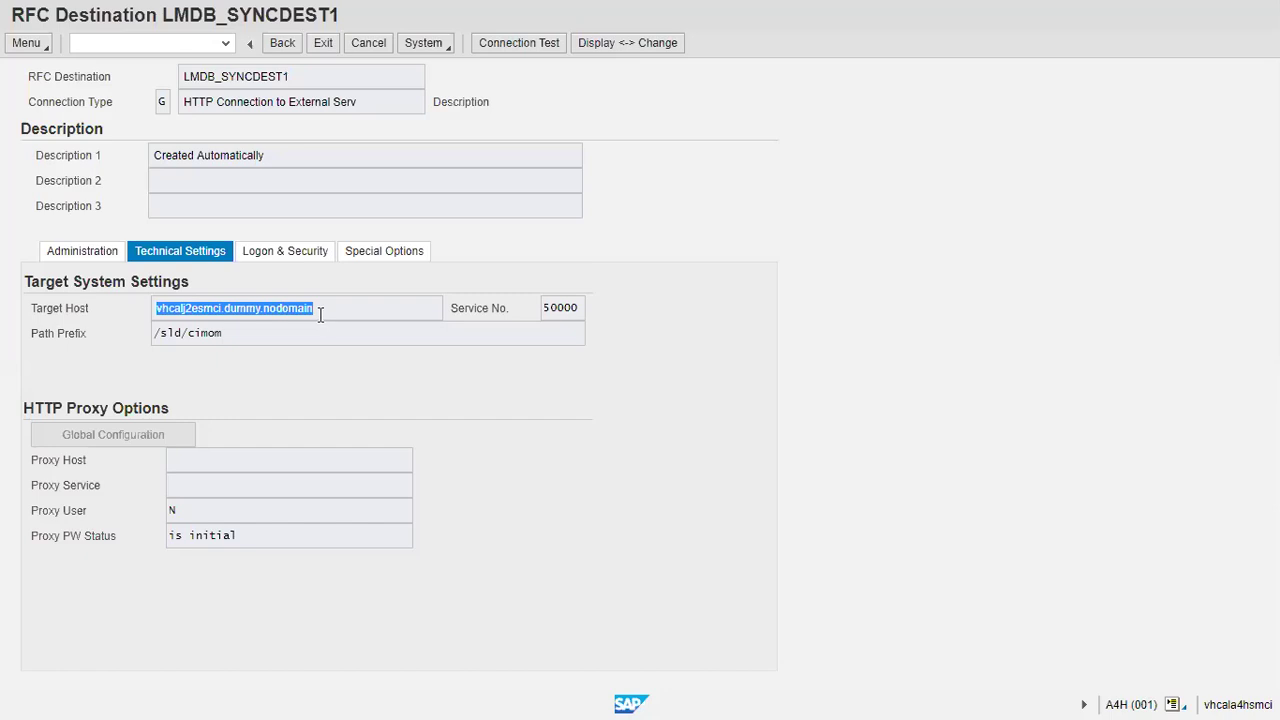
Examine the path prefix of LMDB_SYNCDEST1, then its basic authentication user and password status under Logon & Security
{"action": "left_click", "coordinate": [598, 318]}
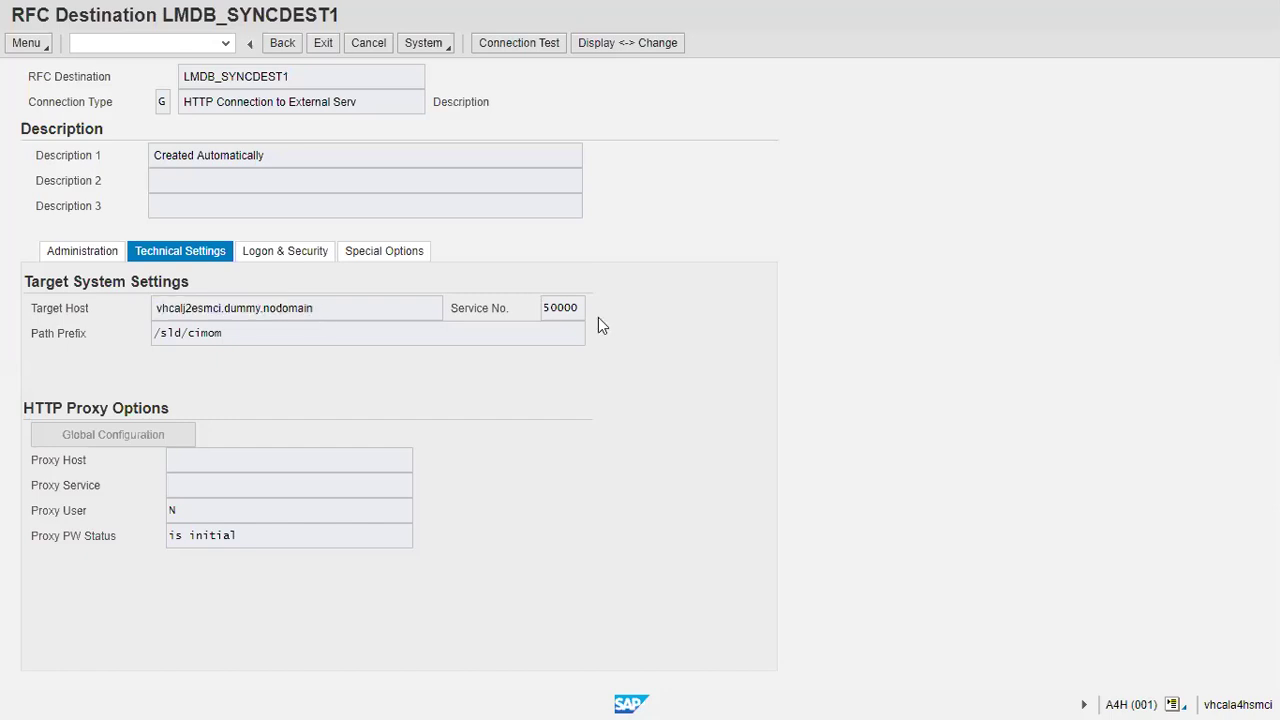
{"action": "triple_click", "coordinate": [236, 333]}
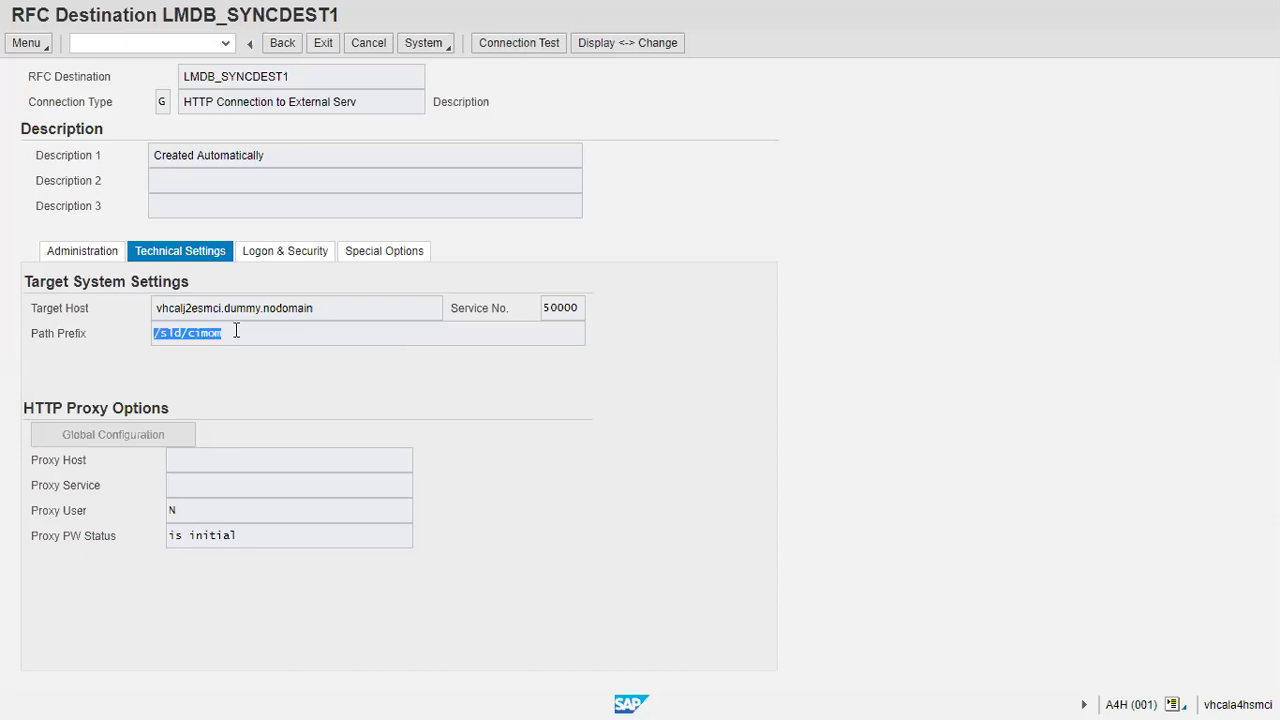
{"action": "left_click", "coordinate": [316, 258]}
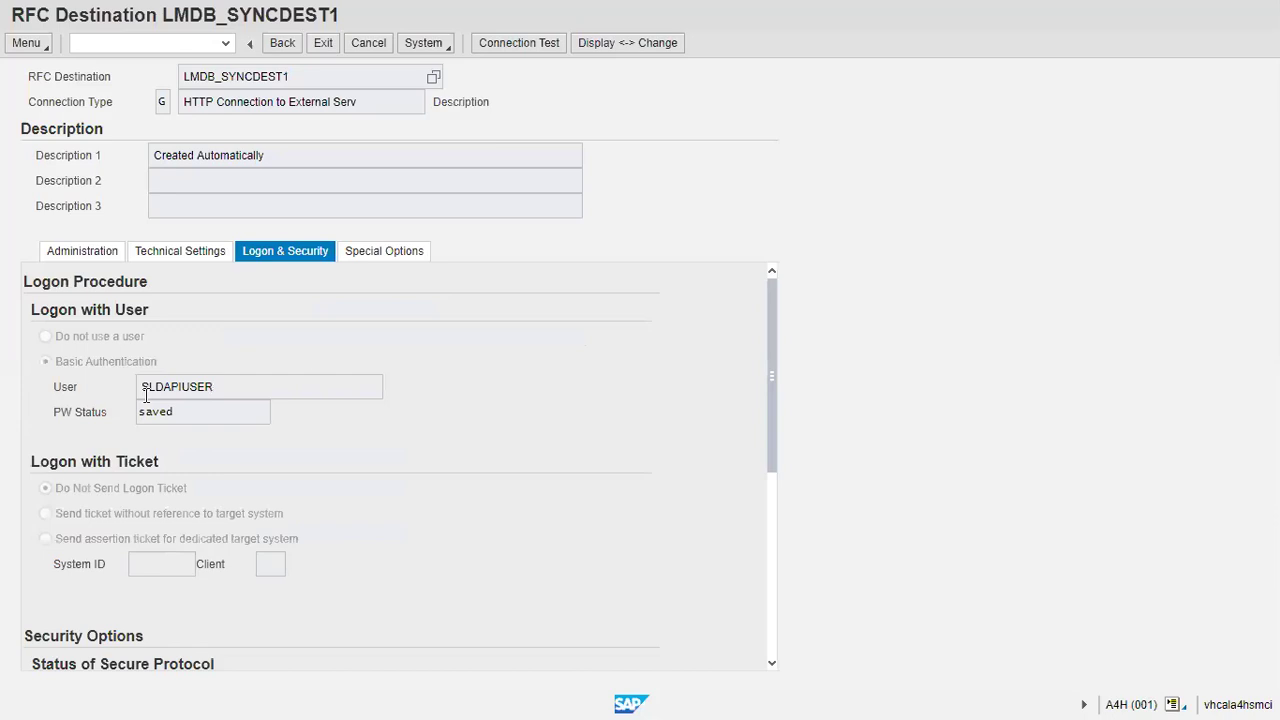
{"action": "left_click_drag", "start_coordinate": [243, 390], "coordinate": [141, 414]}
{"action": "left_click", "coordinate": [230, 421]}
{"action": "double_click", "coordinate": [230, 412]}
Run a connection test for LMDB_SYNCDEST1, inspect the HTTP response status and return to the SLD Connections step
{"action": "left_click", "coordinate": [518, 45]}
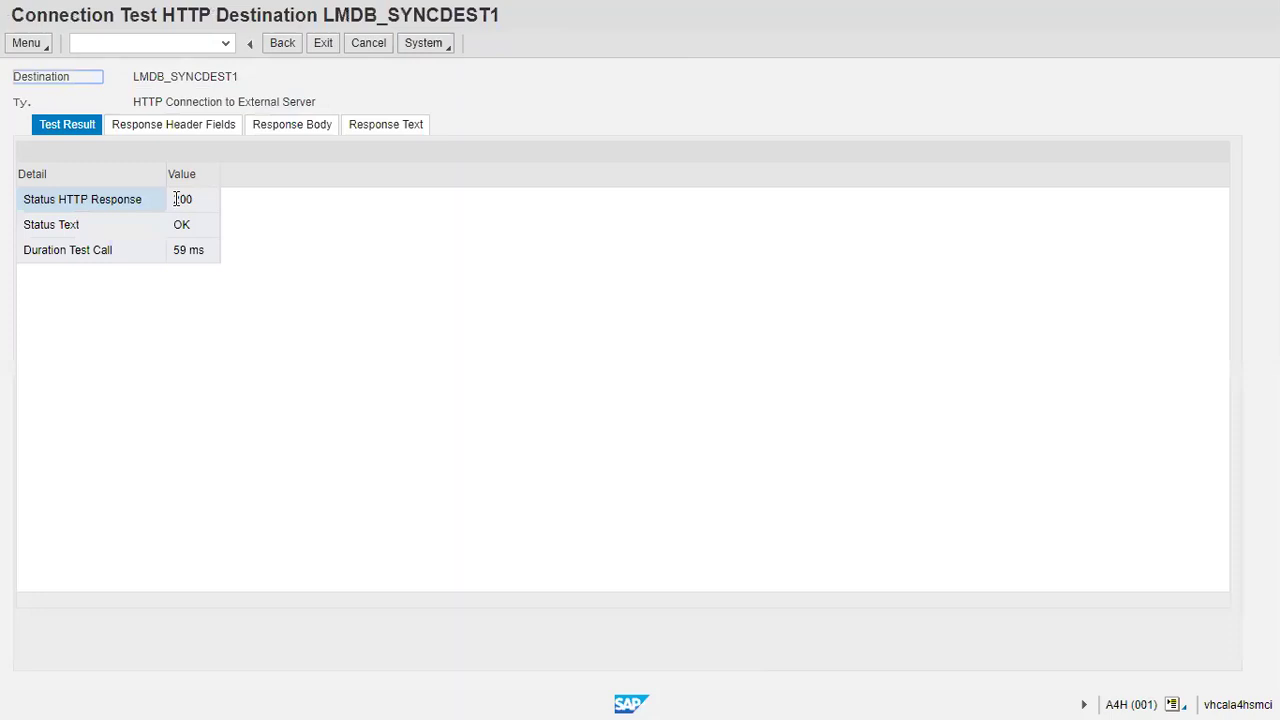
{"action": "left_click_drag", "start_coordinate": [175, 199], "coordinate": [201, 200]}
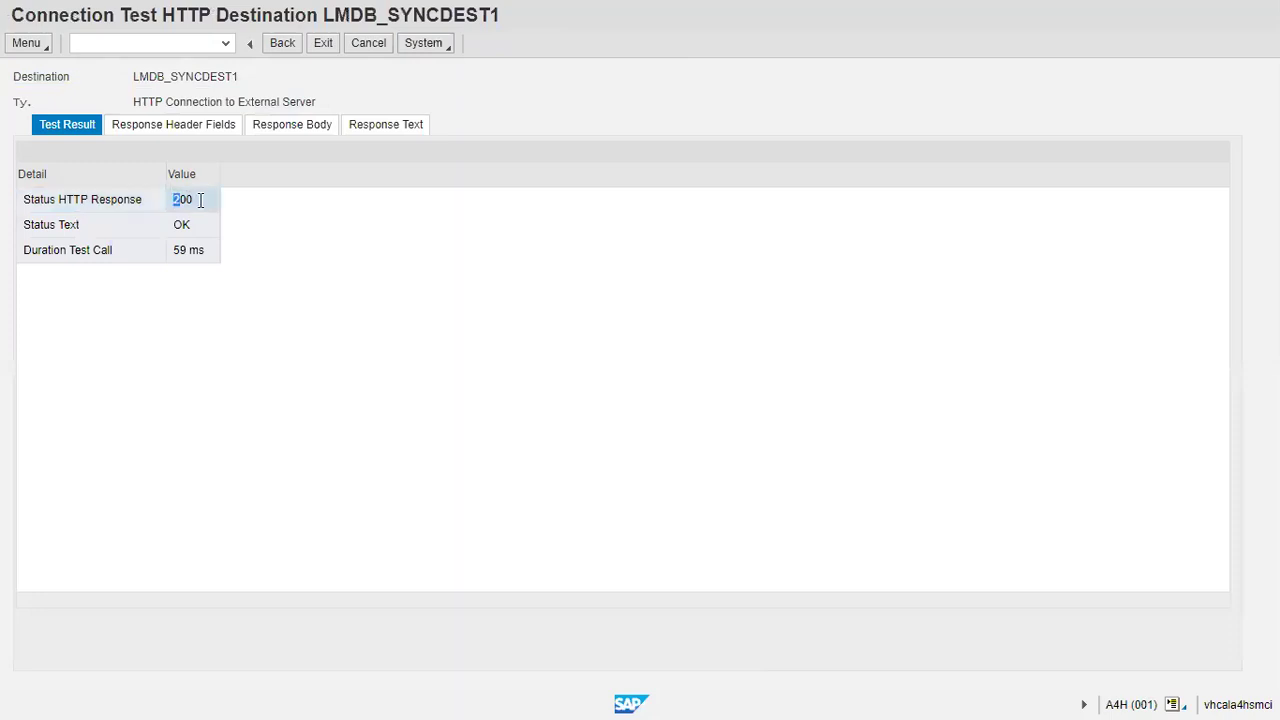
{"action": "double_click", "coordinate": [201, 200]}
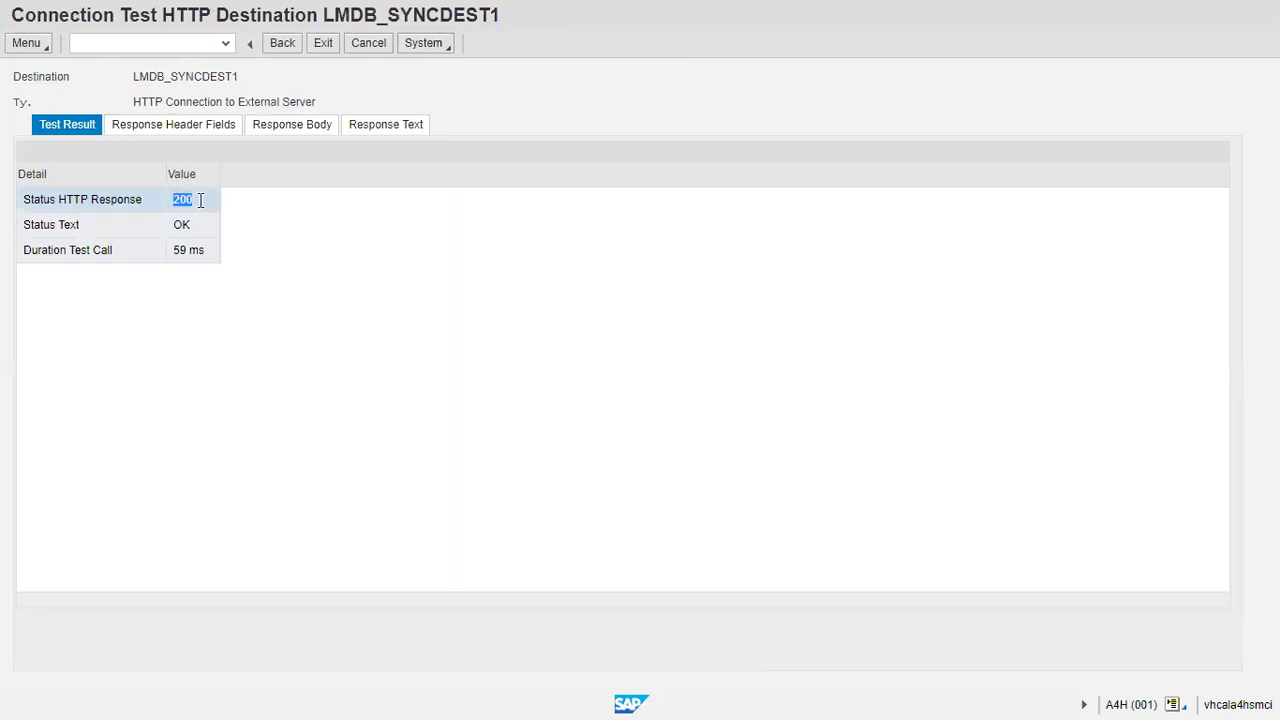
{"action": "left_click", "coordinate": [322, 48]}
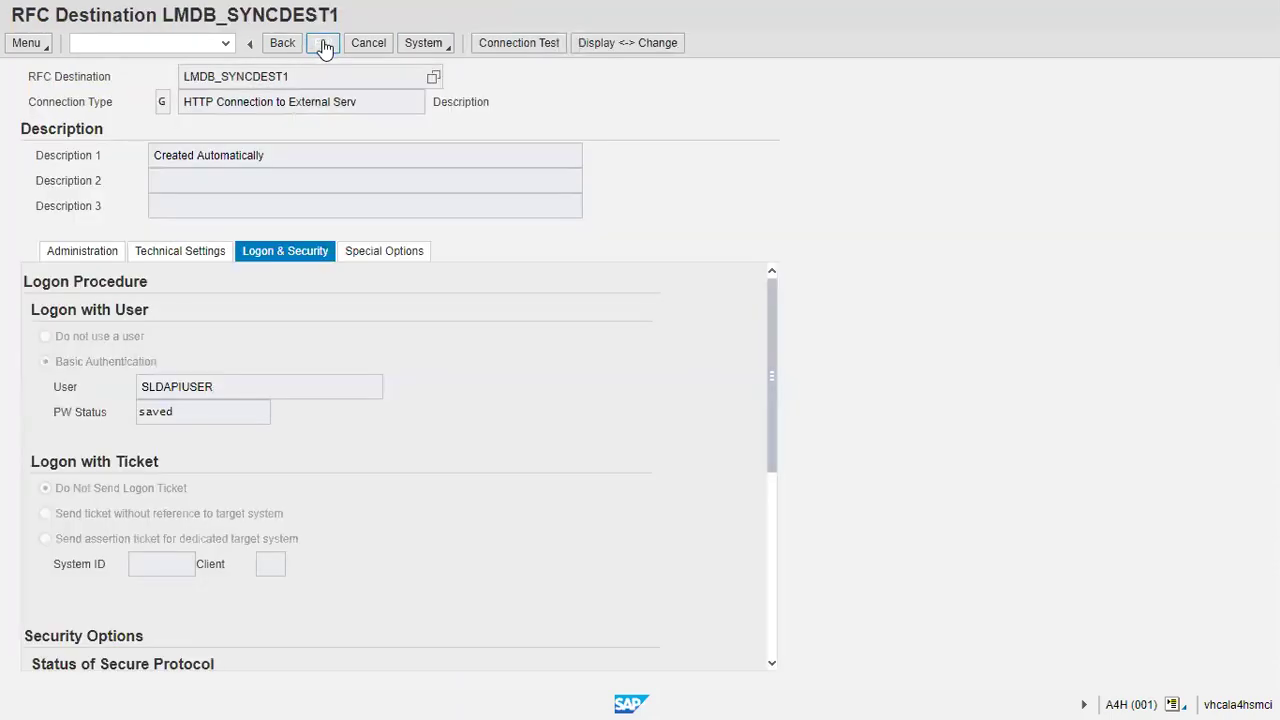
{"action": "left_click", "coordinate": [322, 45]}
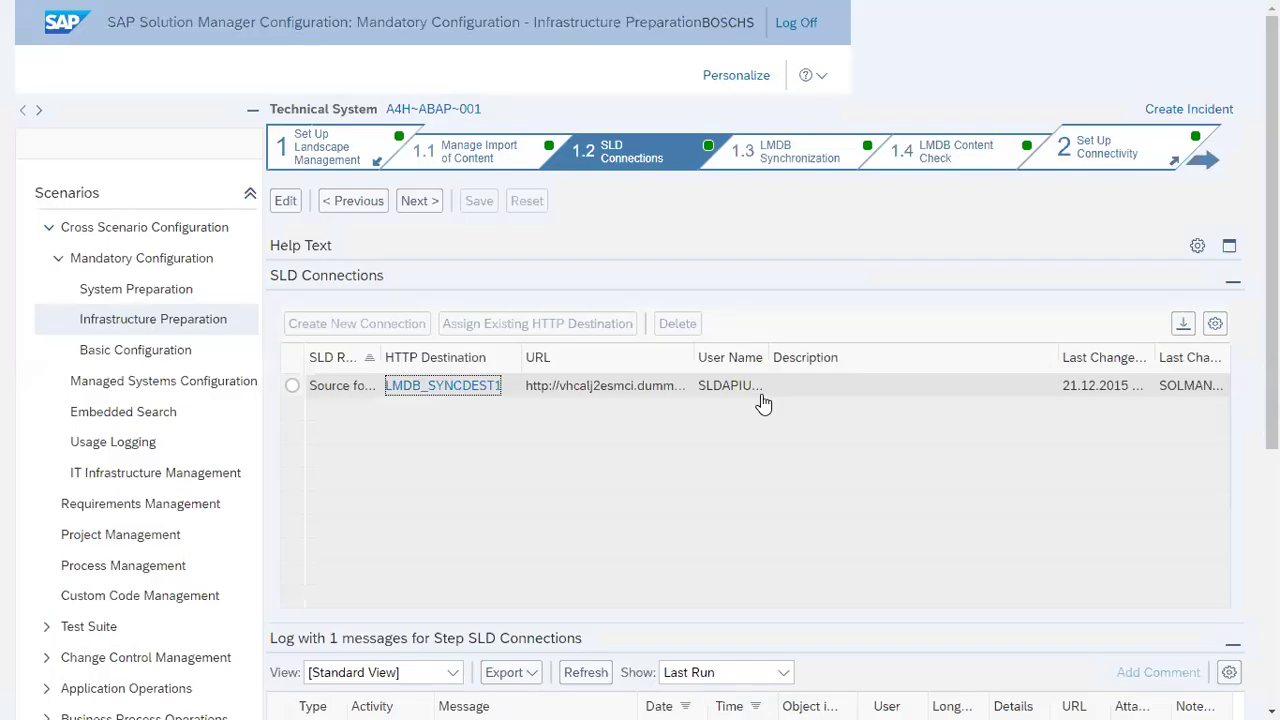
Advance to LMDB Synchronization, dismiss the message and review the LMDB object server naming rules and configured name
{"action": "left_click", "coordinate": [402, 201]}
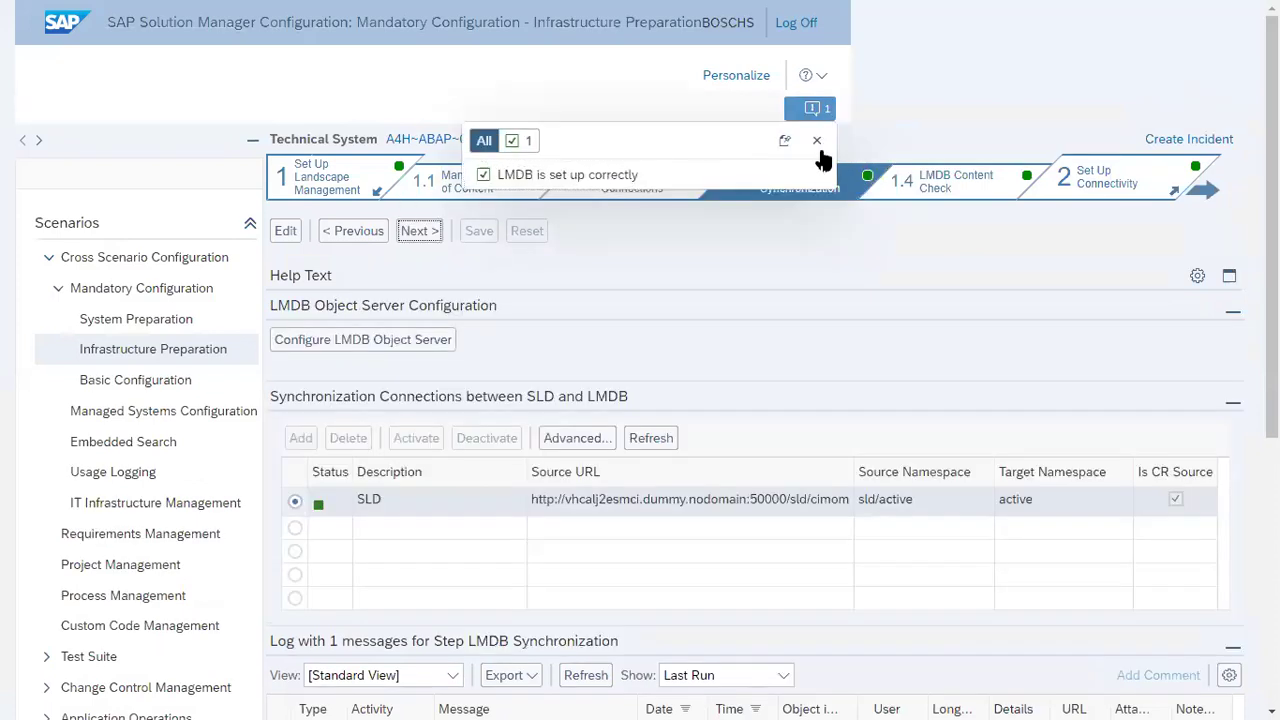
{"action": "left_click", "coordinate": [818, 142]}
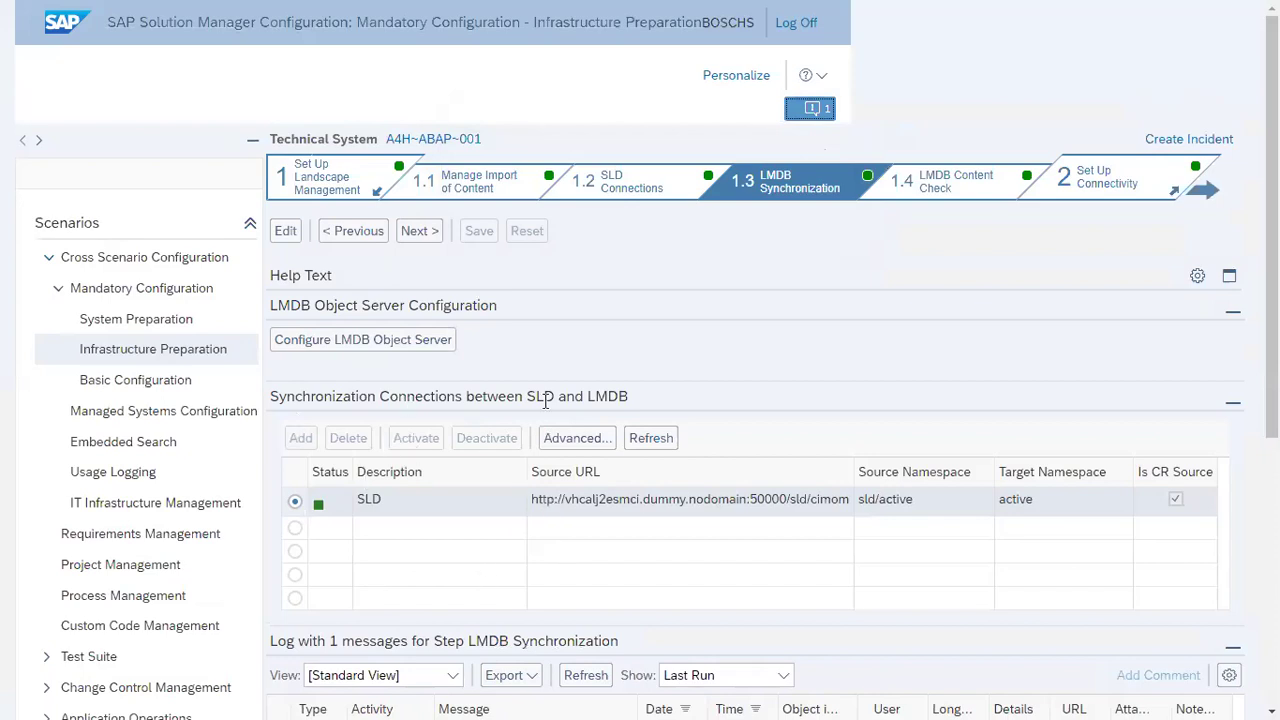
{"action": "left_click", "coordinate": [336, 344]}
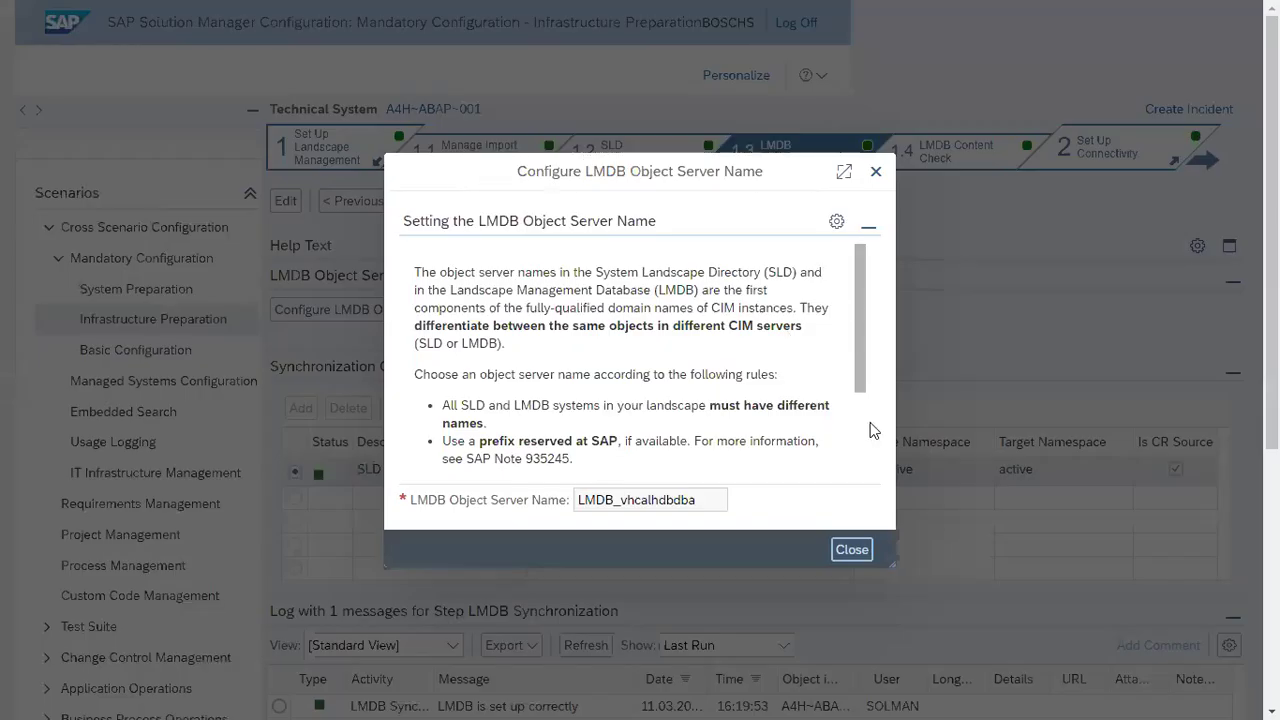
{"action": "scroll", "coordinate": [862, 416], "scroll_direction": "down", "scroll_amount": 3}
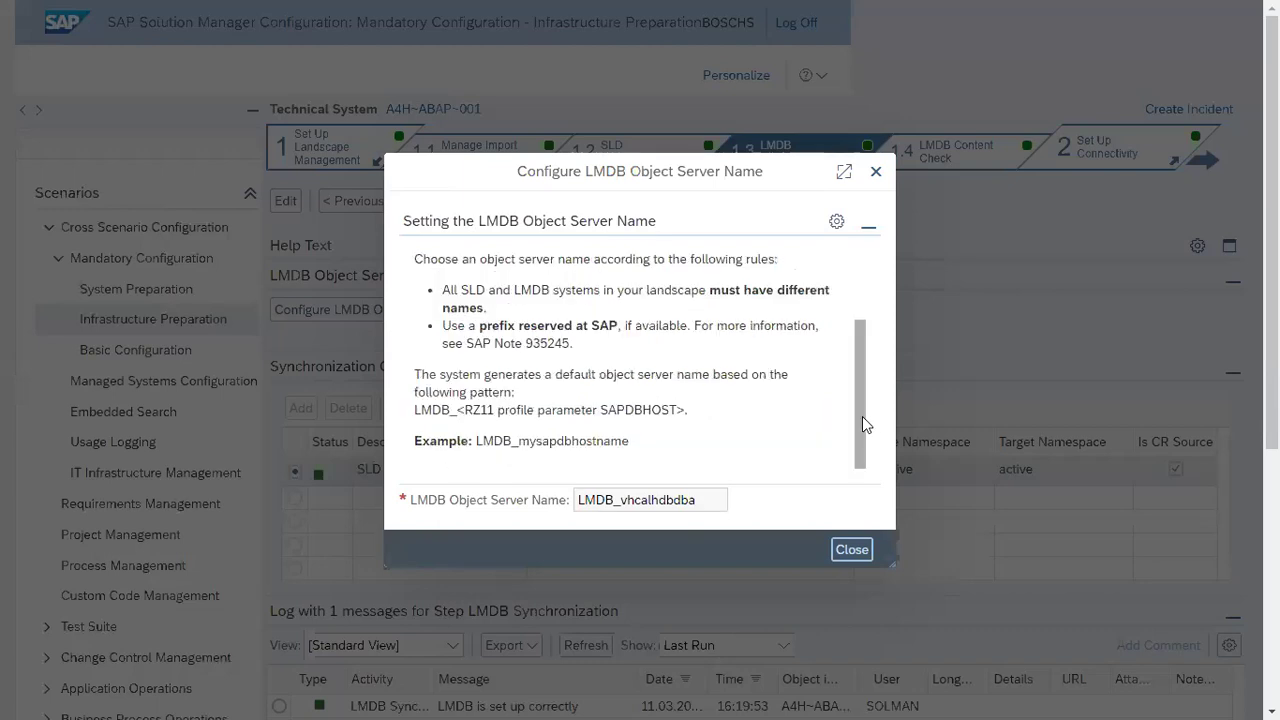
{"action": "left_click_drag", "start_coordinate": [580, 500], "coordinate": [674, 502]}
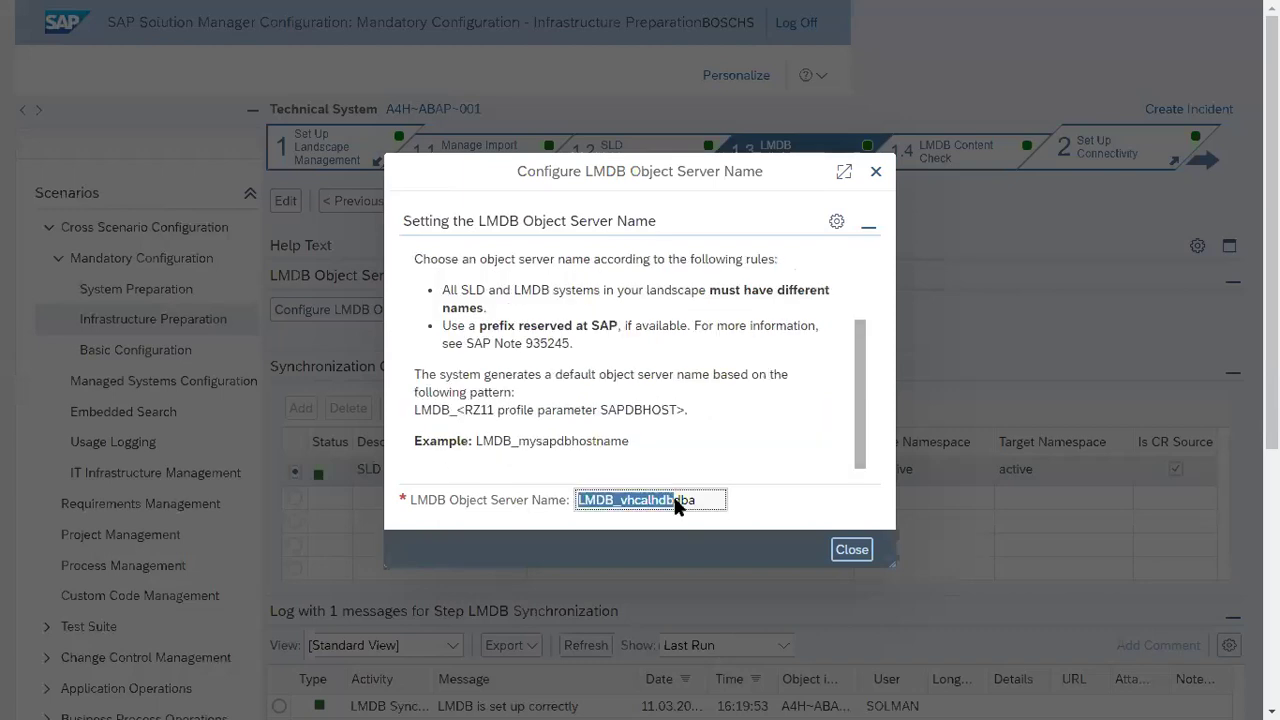
{"action": "left_click_drag", "start_coordinate": [758, 521], "coordinate": [758, 521]}
{"action": "left_click", "coordinate": [850, 551]}
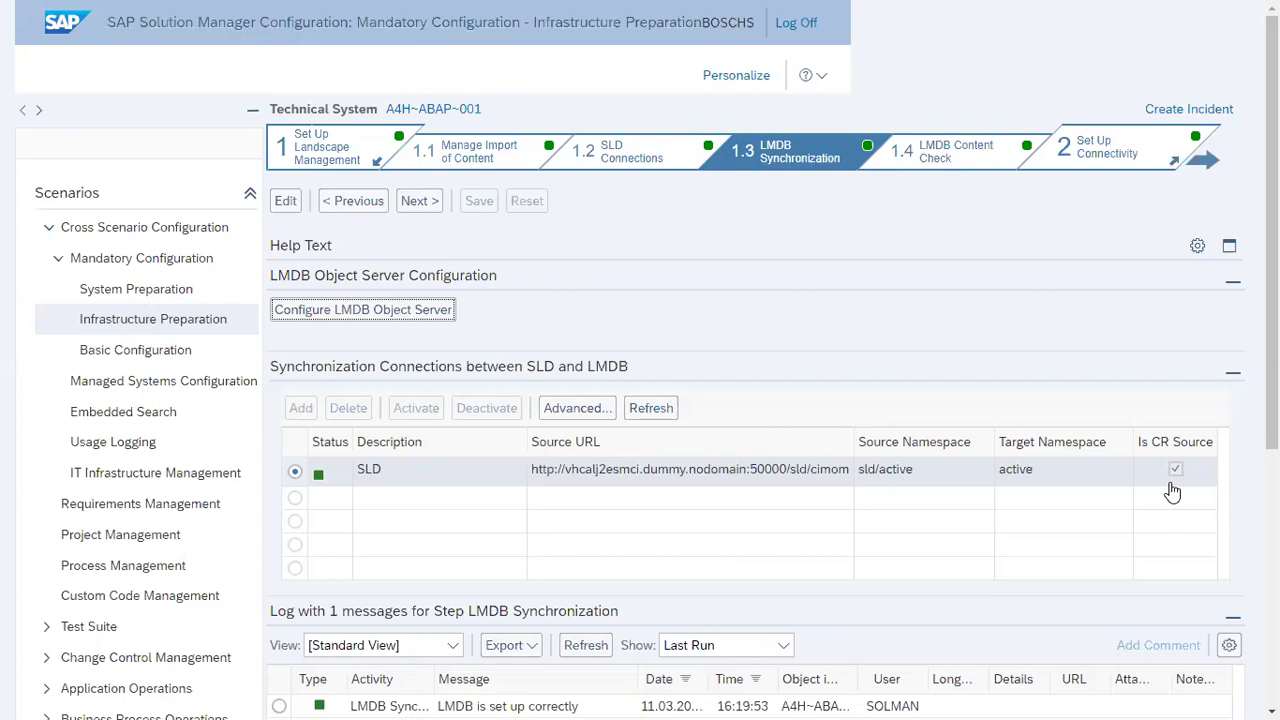
Check the status of the SLD synchronization connection in LMDB Synchronization, then proceed to LMDB Content Check
{"action": "left_click", "coordinate": [434, 212]}
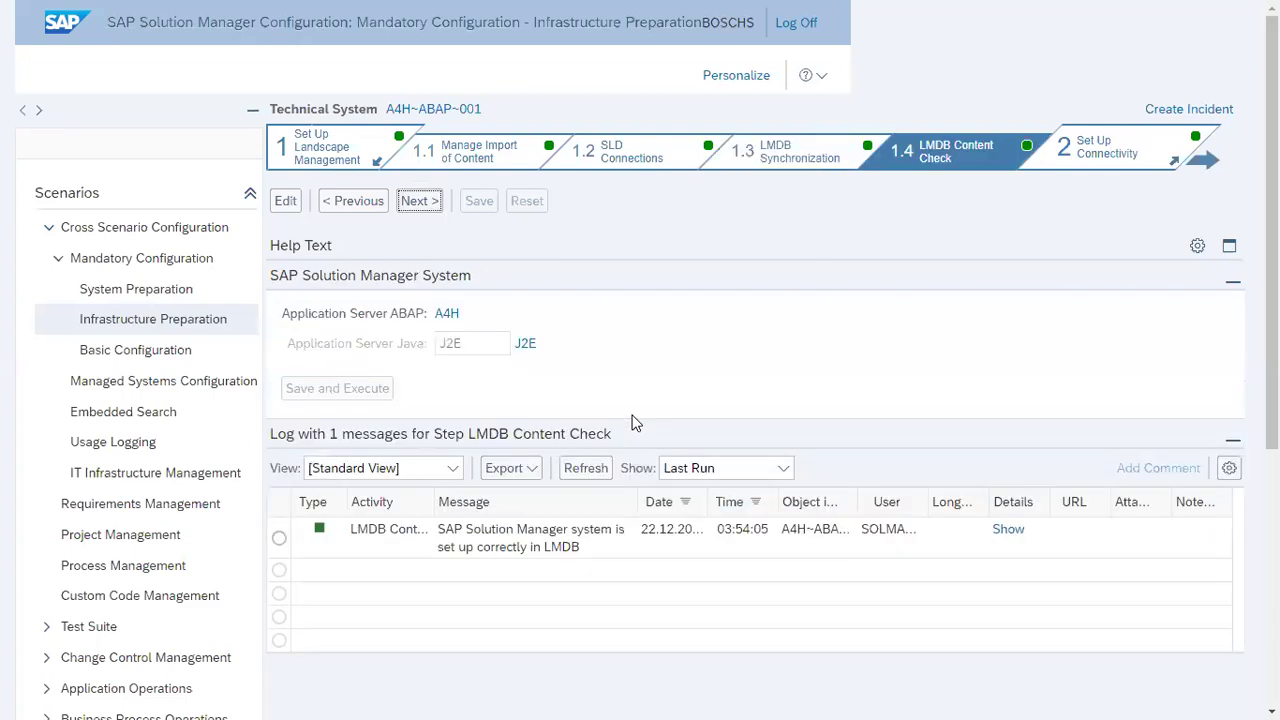
{"action": "left_click", "coordinate": [362, 206]}
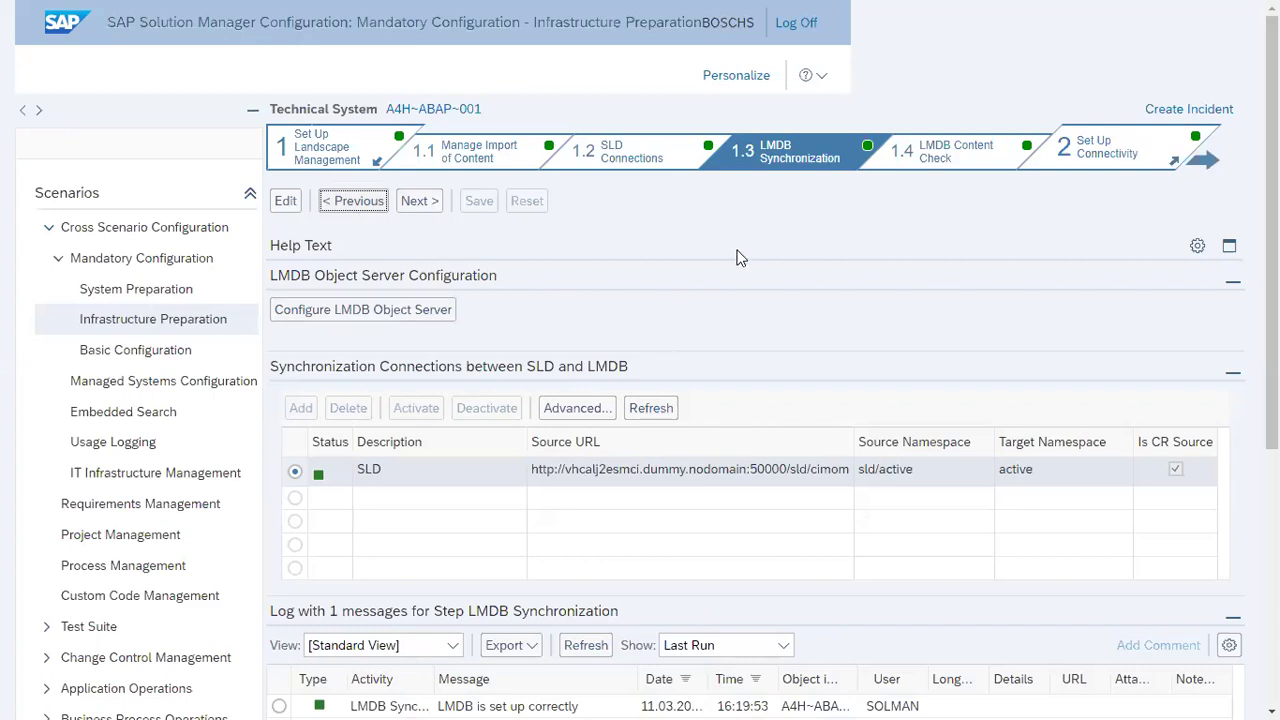
{"action": "mouse_move", "coordinate": [320, 483]}
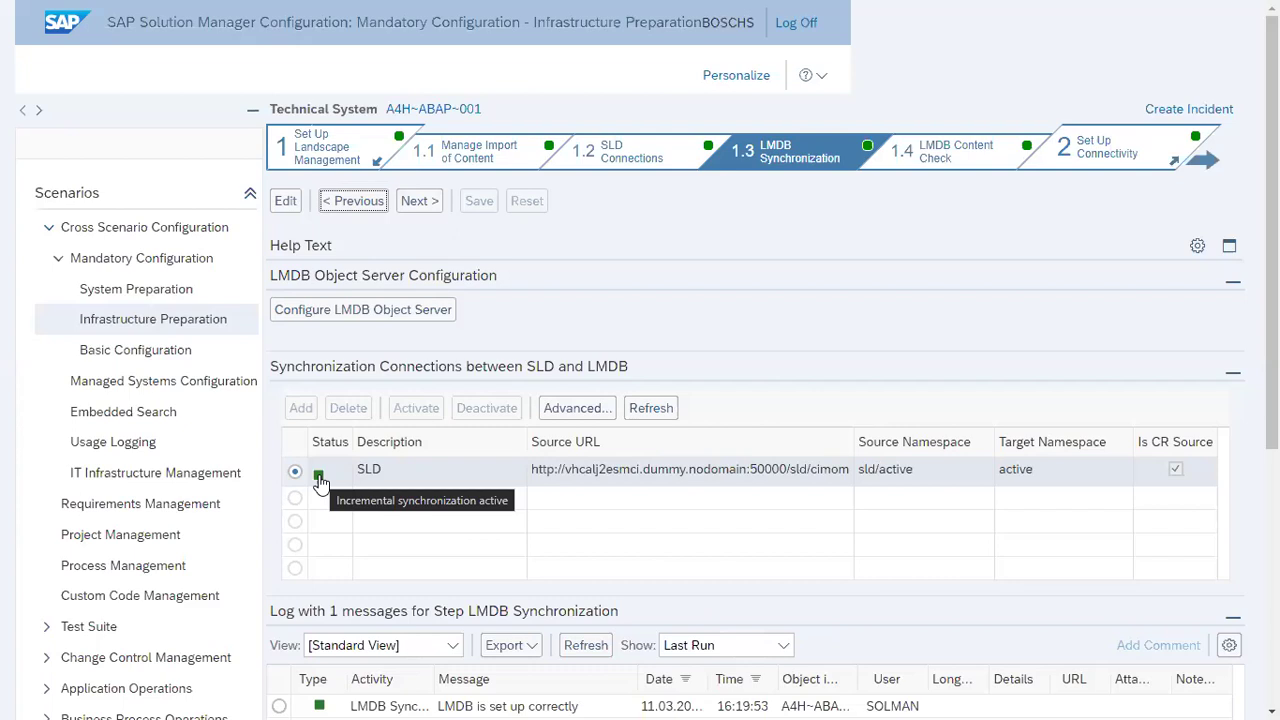
{"action": "left_click", "coordinate": [421, 204]}
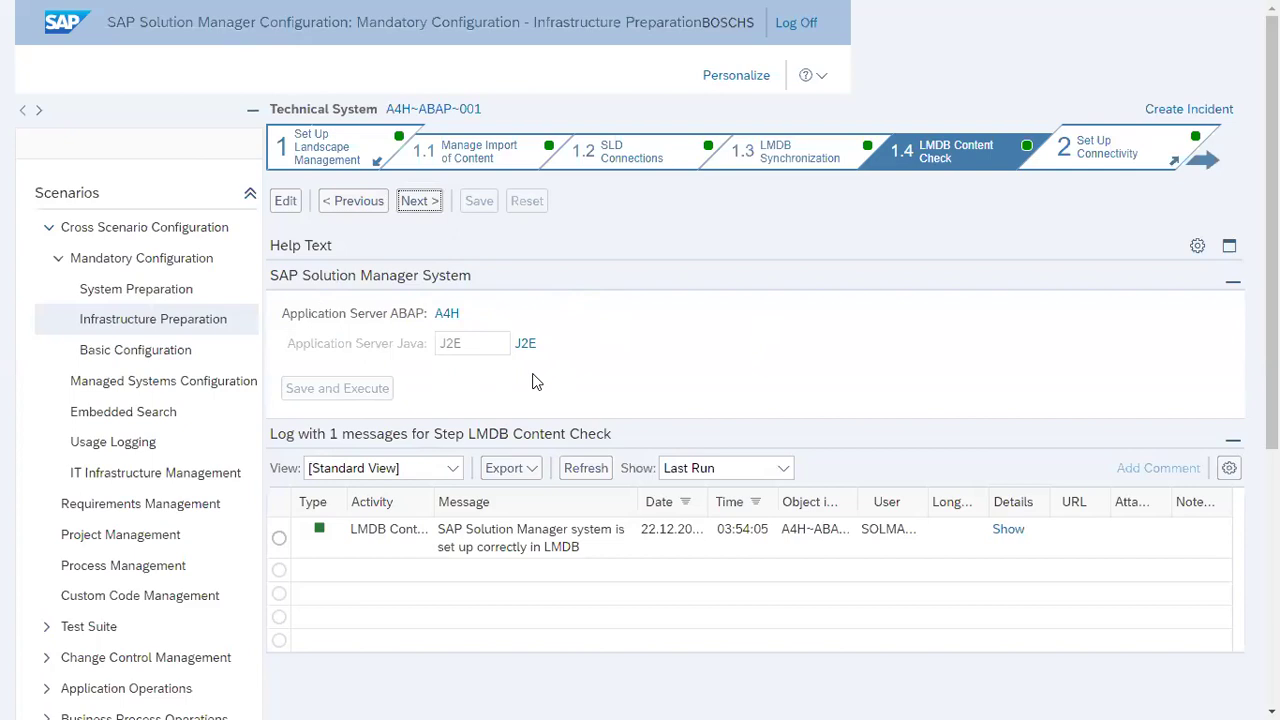
Advance through Set Up Connectivity to Define HTTP Connectivity and examine the external access URL and internal WS access address
{"action": "left_click", "coordinate": [414, 201]}
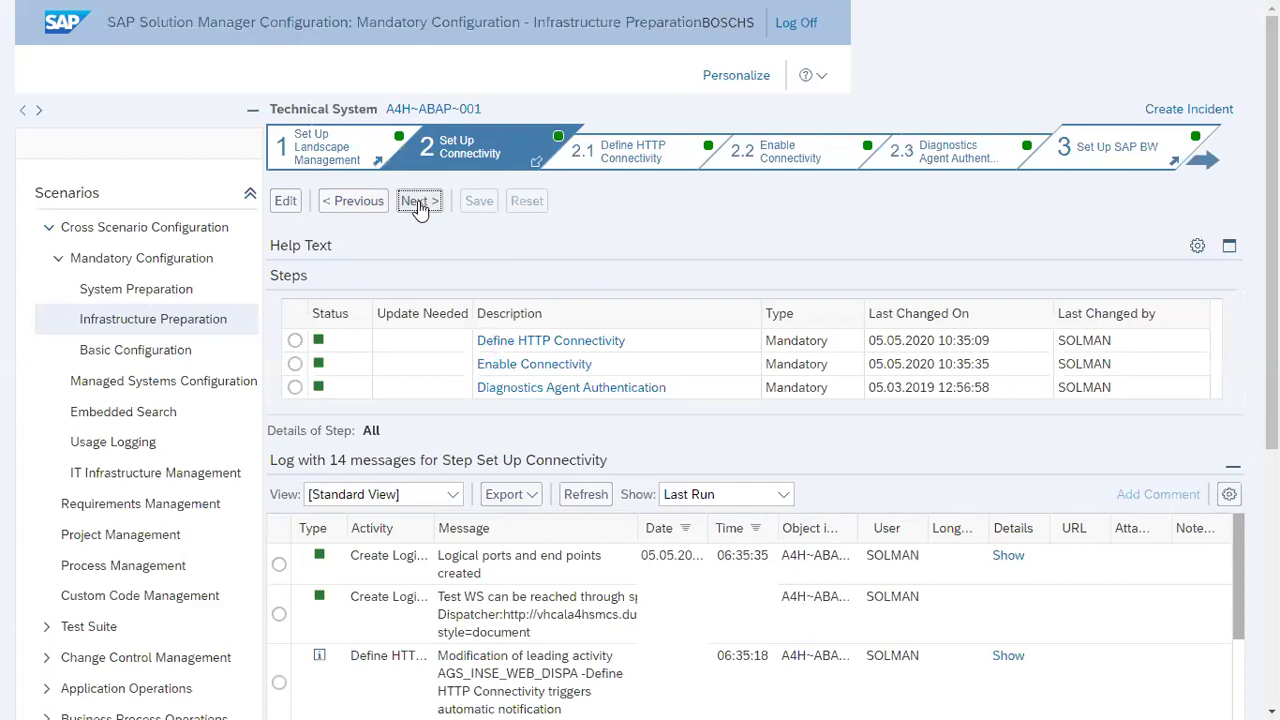
{"action": "left_click", "coordinate": [419, 205]}
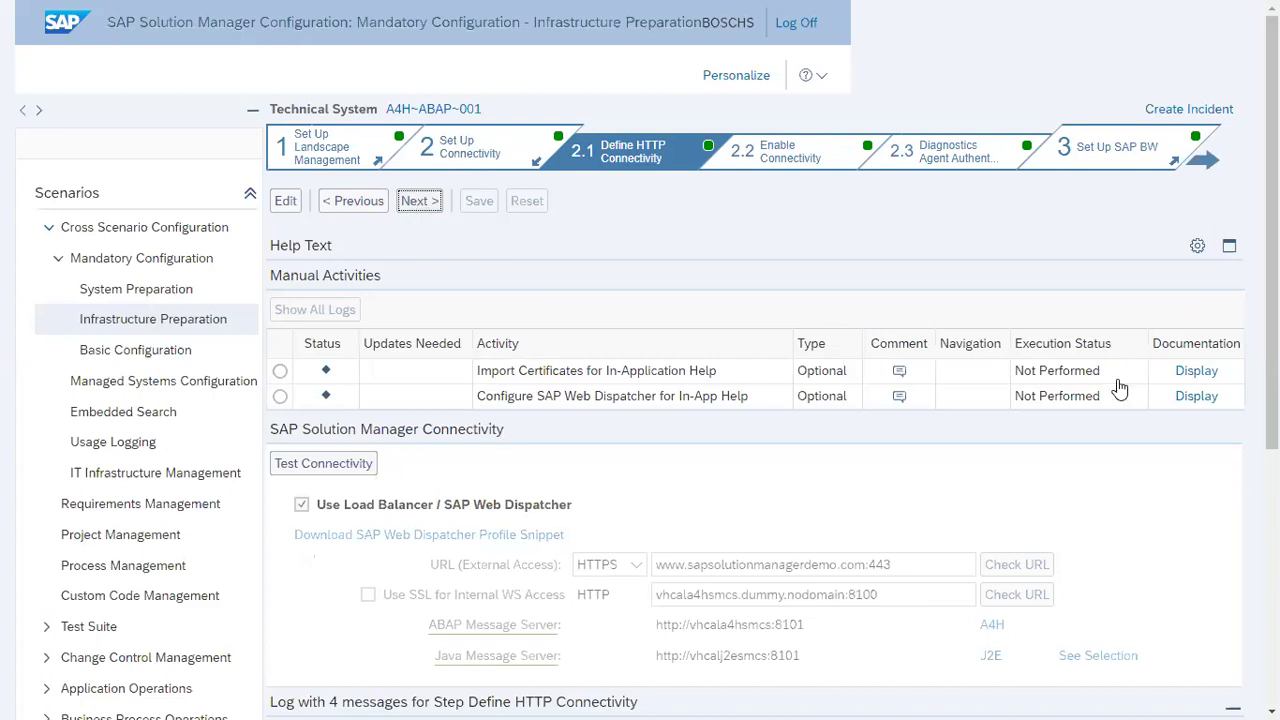
{"action": "scroll", "coordinate": [626, 386], "scroll_direction": "down", "scroll_amount": 4}
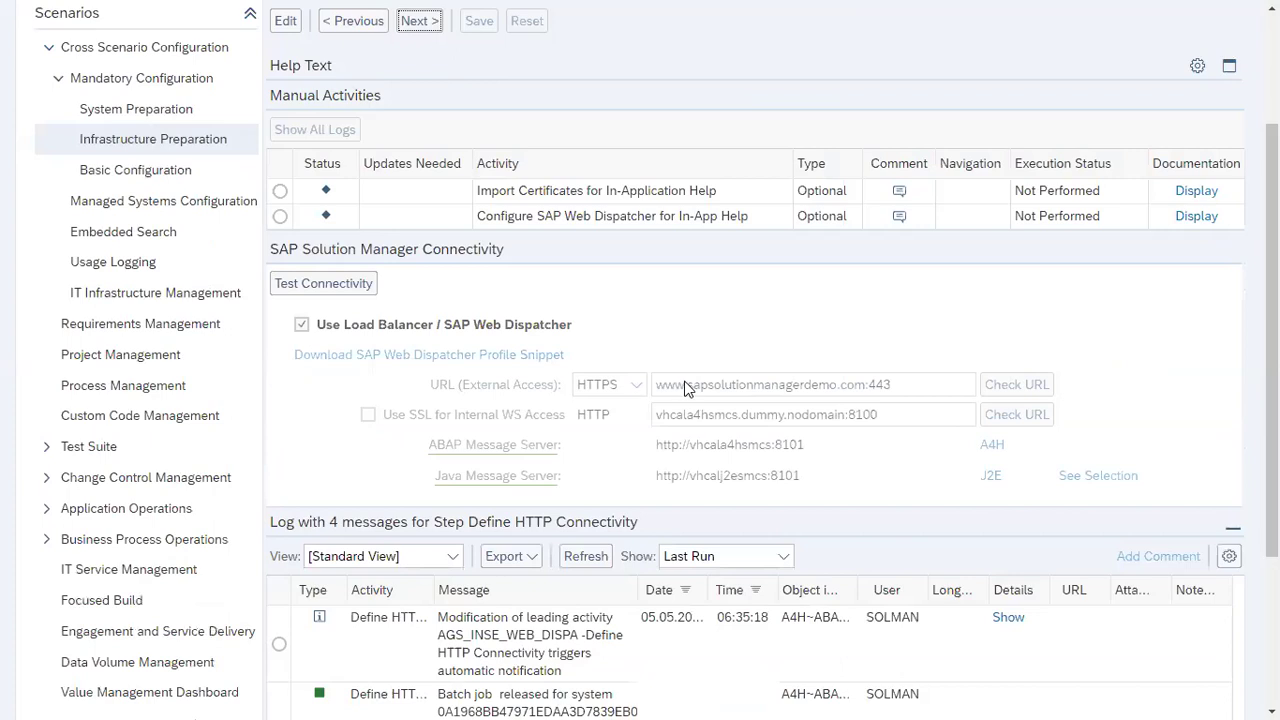
{"action": "left_click", "coordinate": [831, 384]}
{"action": "left_click_drag", "start_coordinate": [665, 385], "coordinate": [908, 399]}
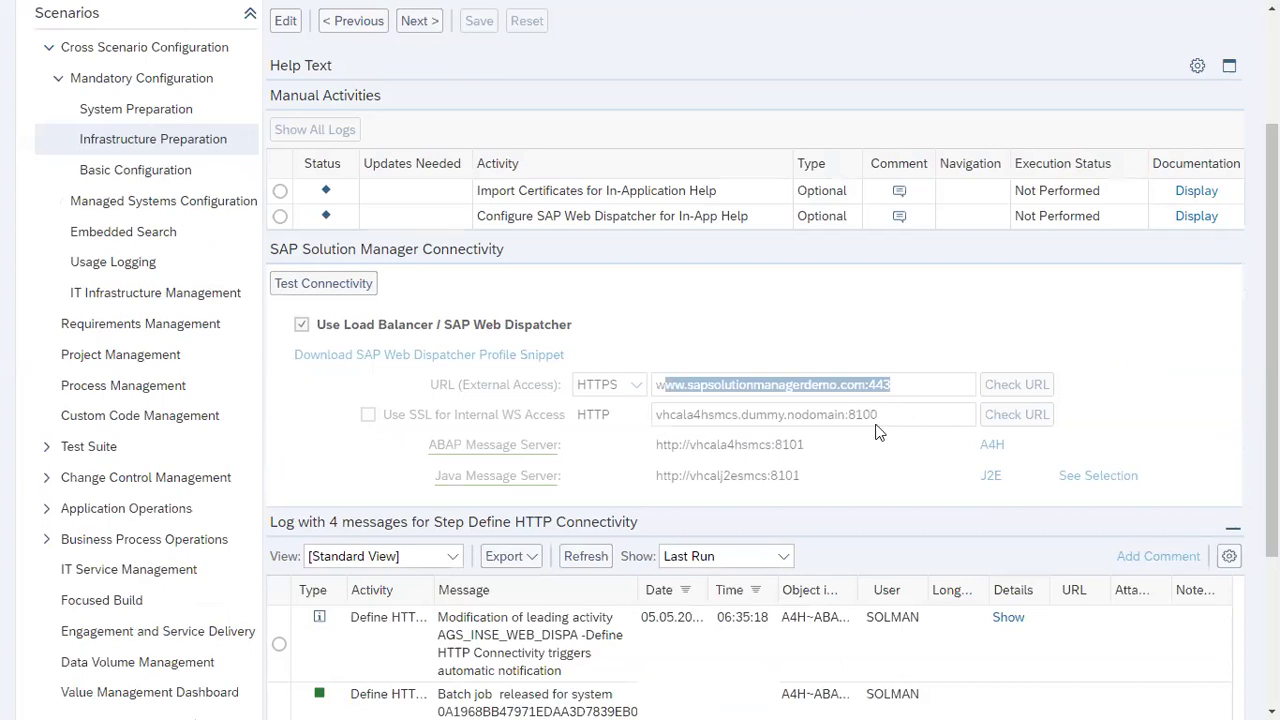
{"action": "triple_click", "coordinate": [898, 420]}
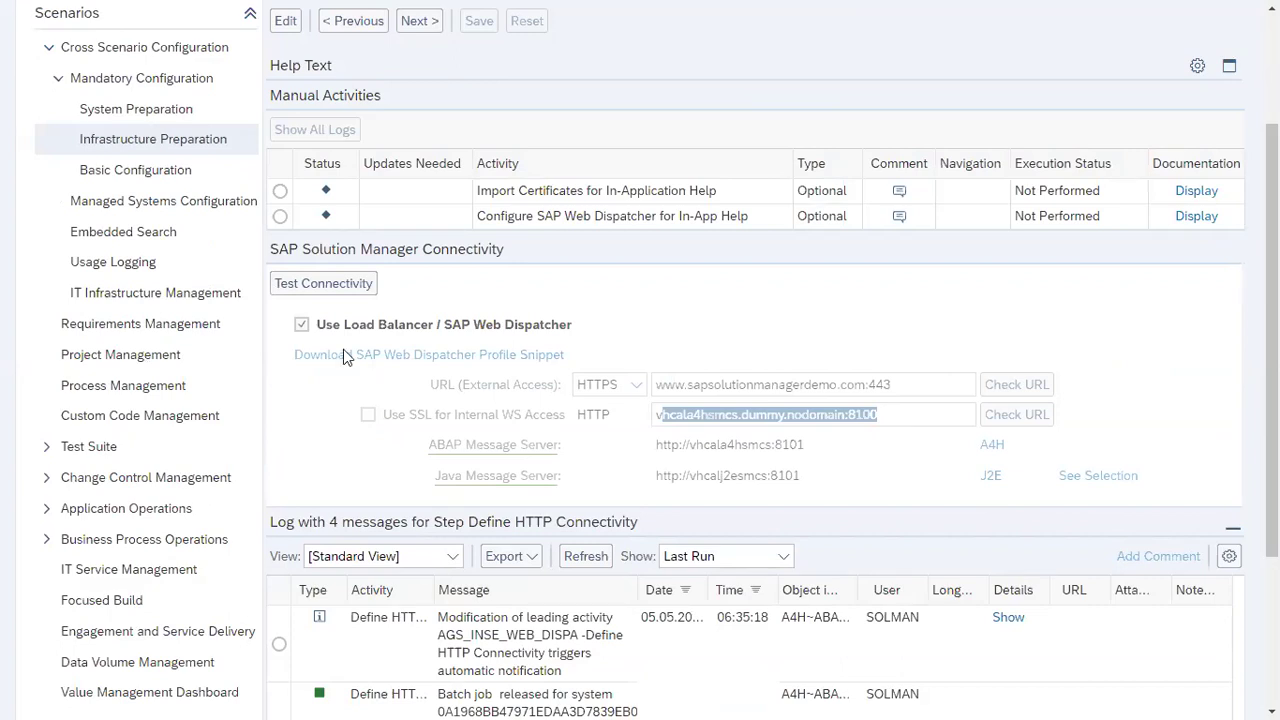
Test the SAP Solution Manager connectivity, dismiss the resulting messages and look over the Define HTTP Connectivity log
{"action": "left_click", "coordinate": [323, 284]}
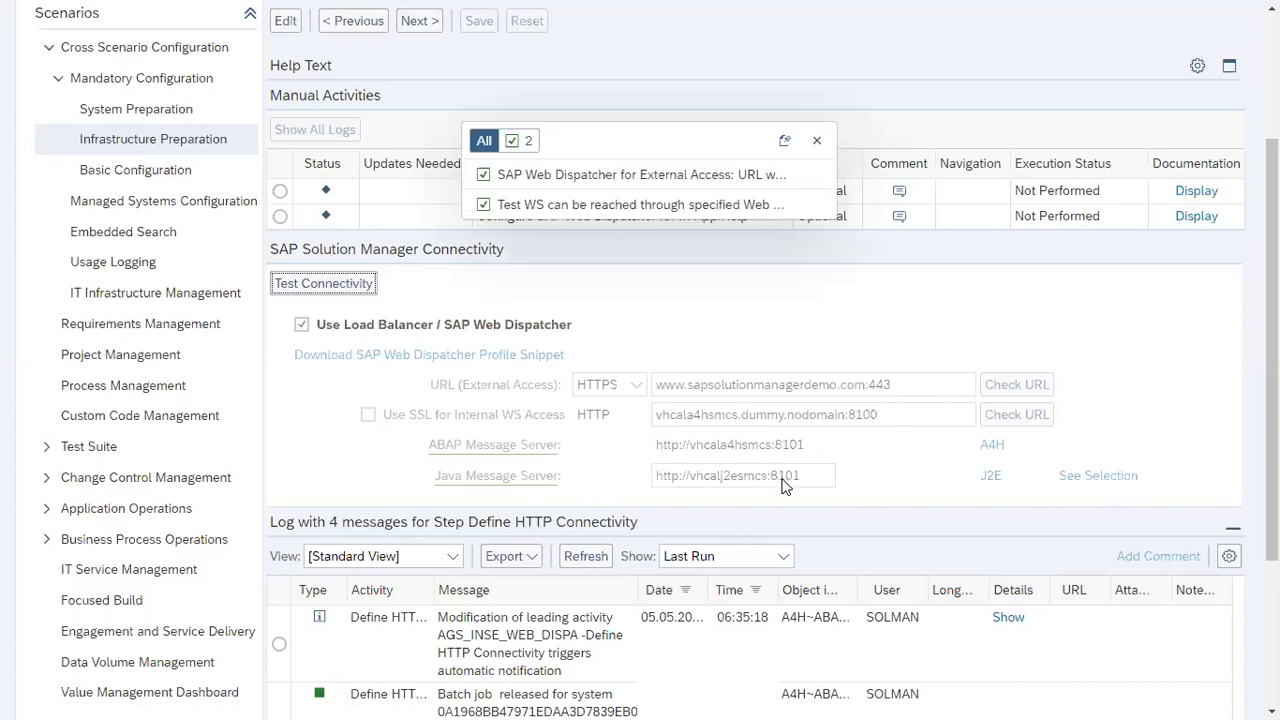
{"action": "left_click", "coordinate": [816, 141]}
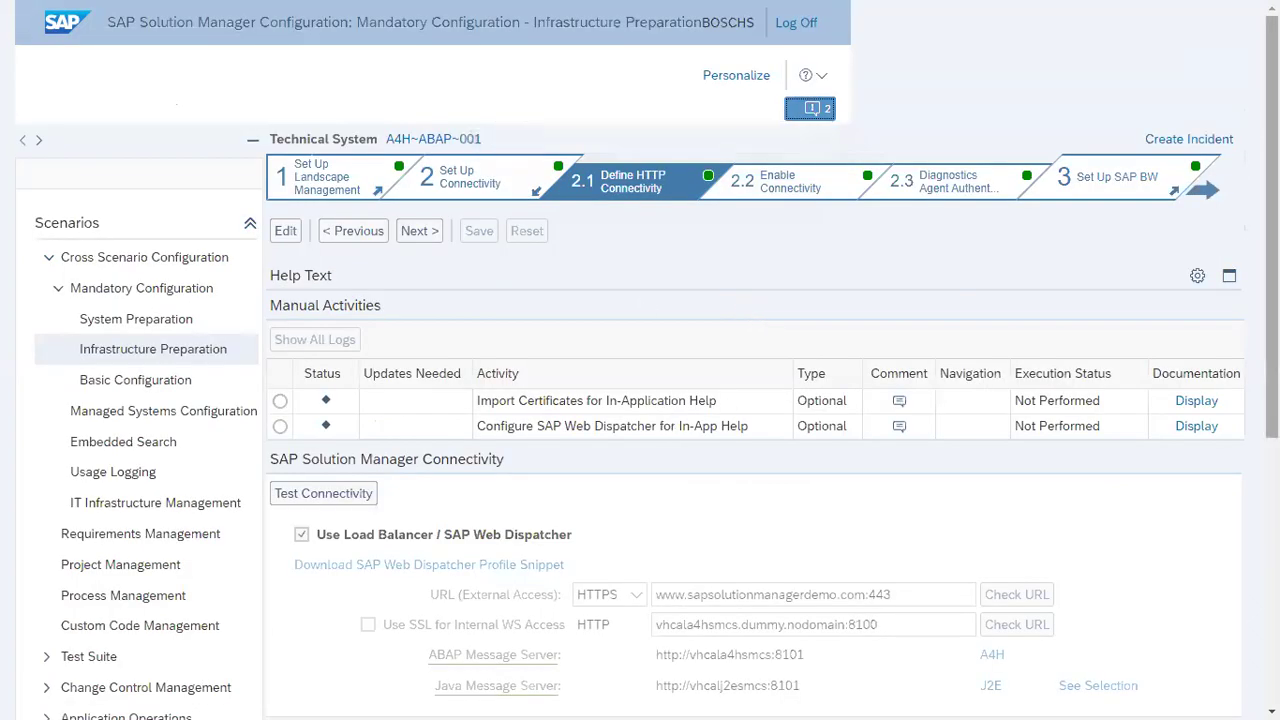
{"action": "scroll", "coordinate": [718, 501], "scroll_direction": "down", "scroll_amount": 3}
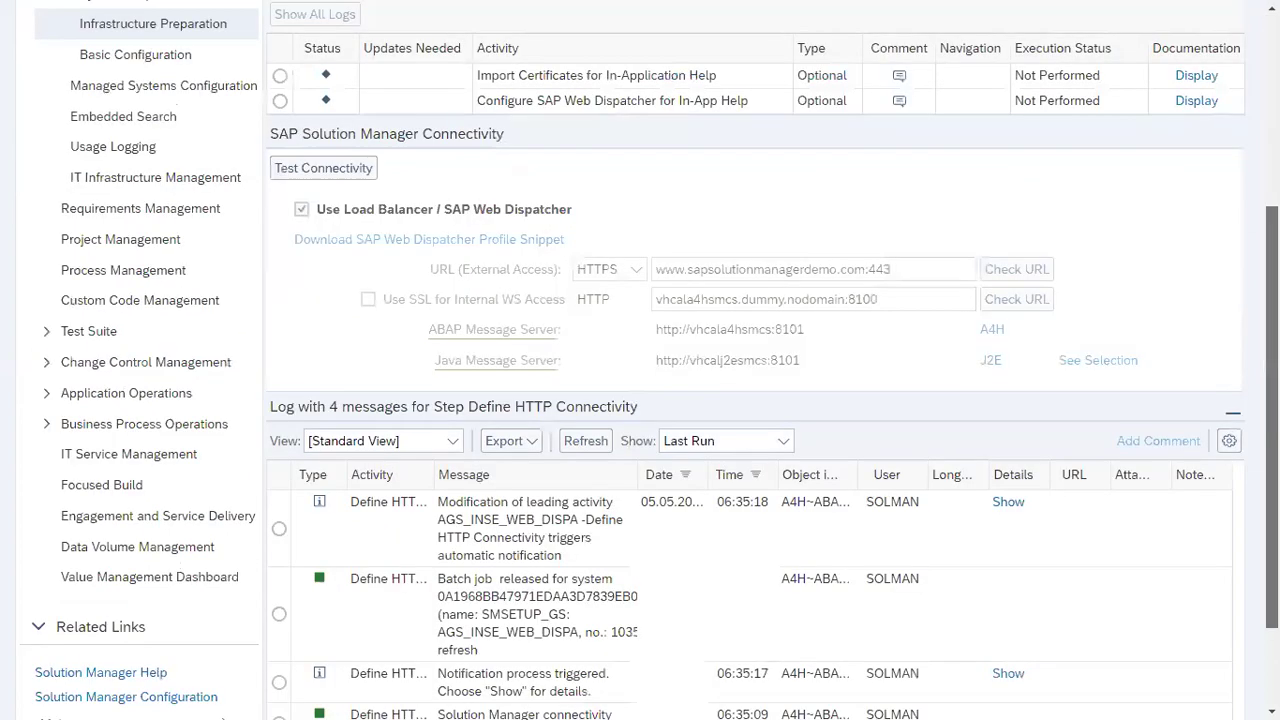
{"action": "scroll", "coordinate": [718, 501], "scroll_direction": "up", "scroll_amount": 1}
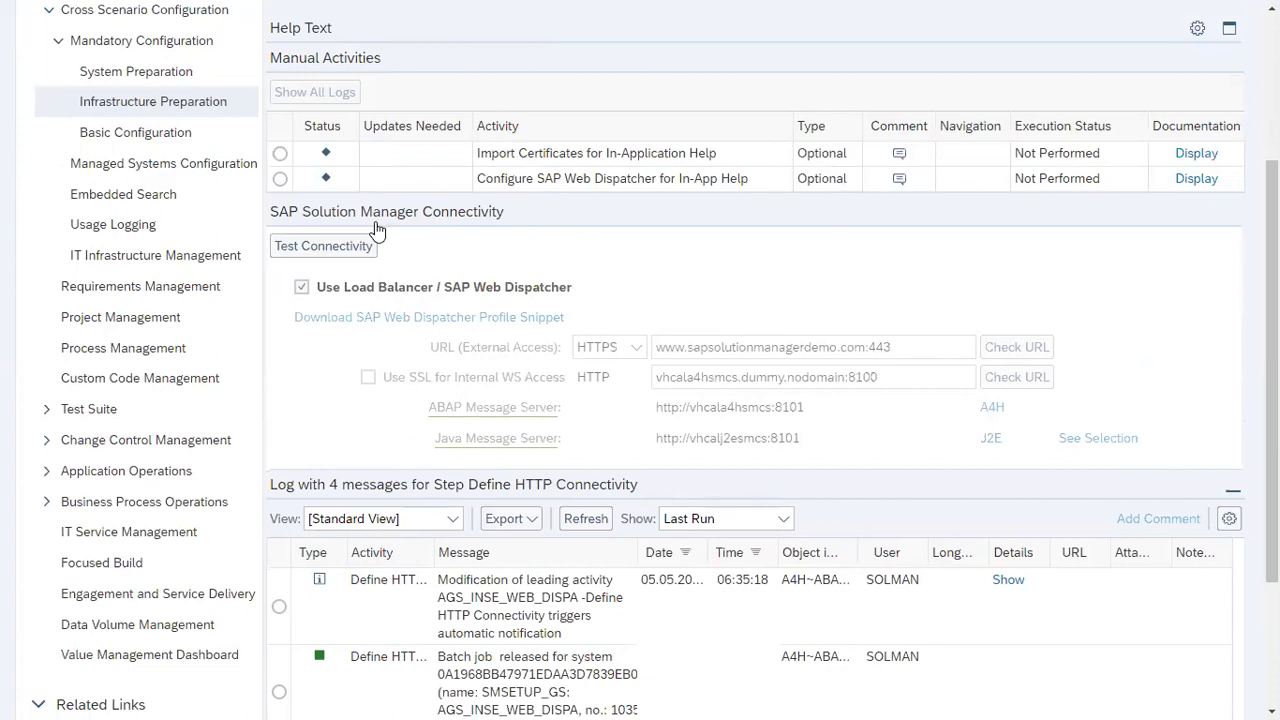
{"action": "scroll", "coordinate": [378, 232], "scroll_direction": "up", "scroll_amount": 3}
Advance to Enable Connectivity, refresh its automatic activities and proceed to Diagnostics Agent Authentication
{"action": "left_click", "coordinate": [408, 234]}
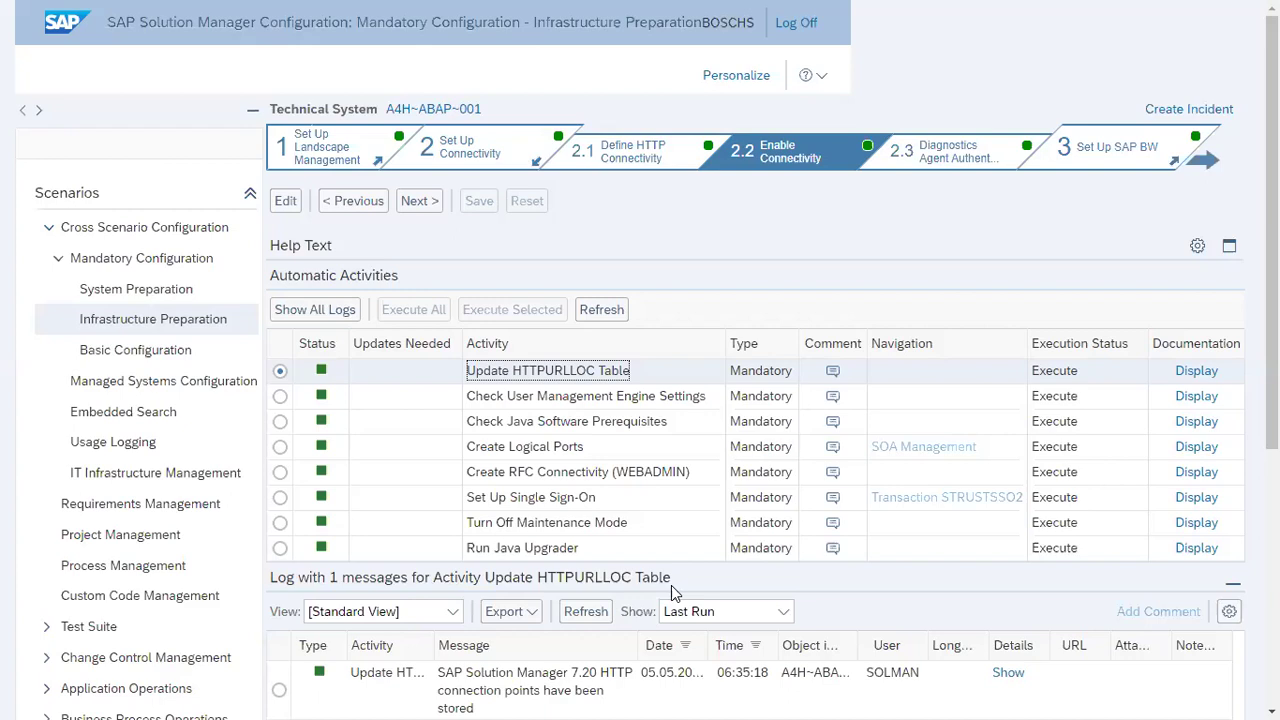
{"action": "left_click", "coordinate": [603, 310]}
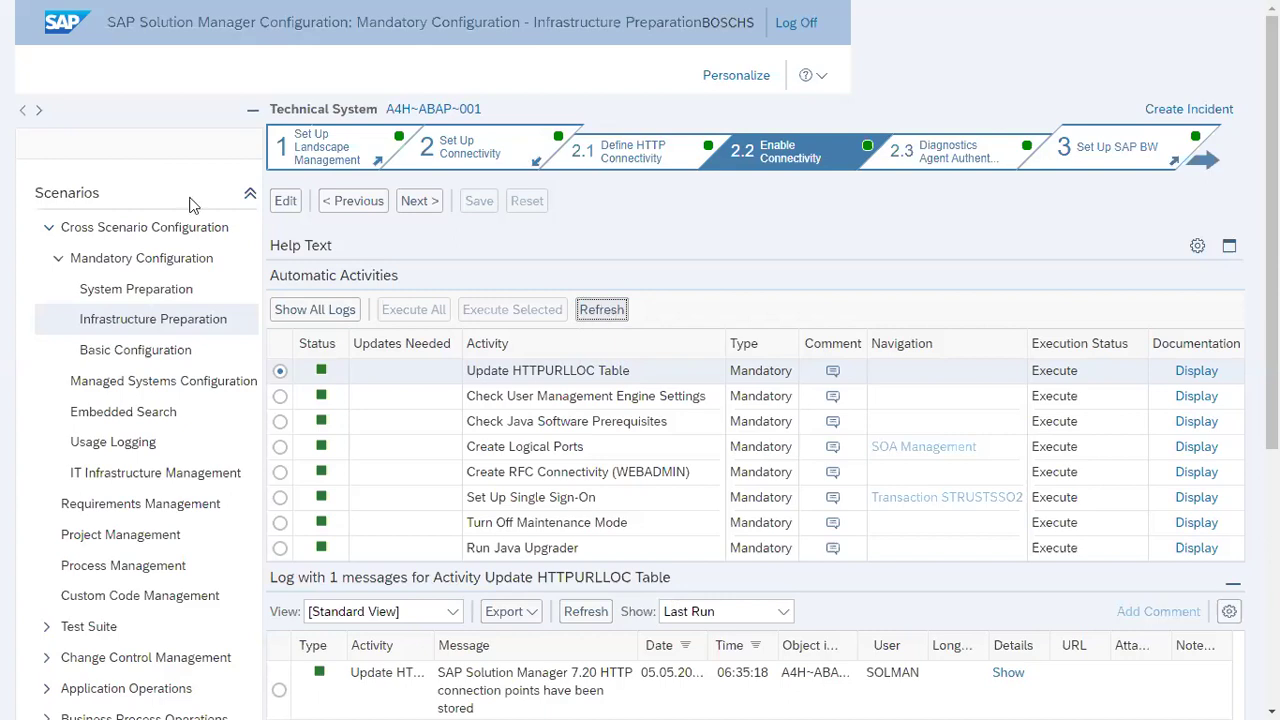
{"action": "left_click", "coordinate": [420, 202]}
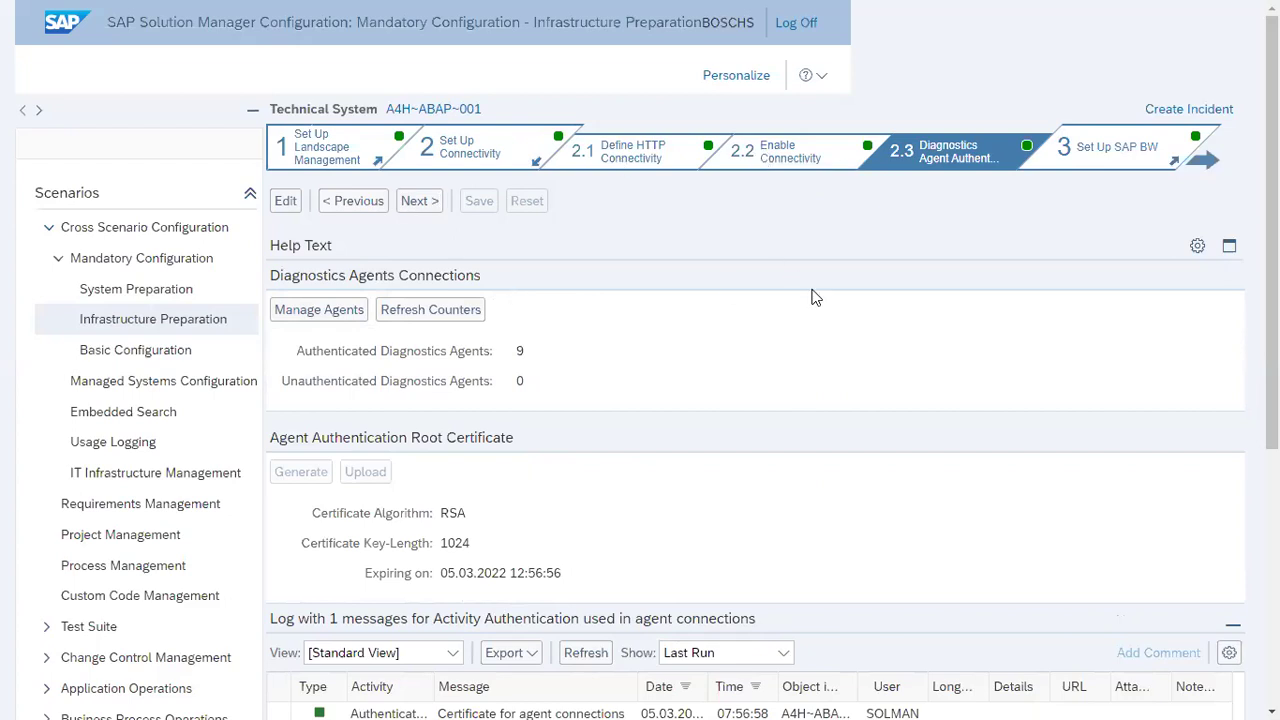
{"action": "left_click", "coordinate": [920, 162]}
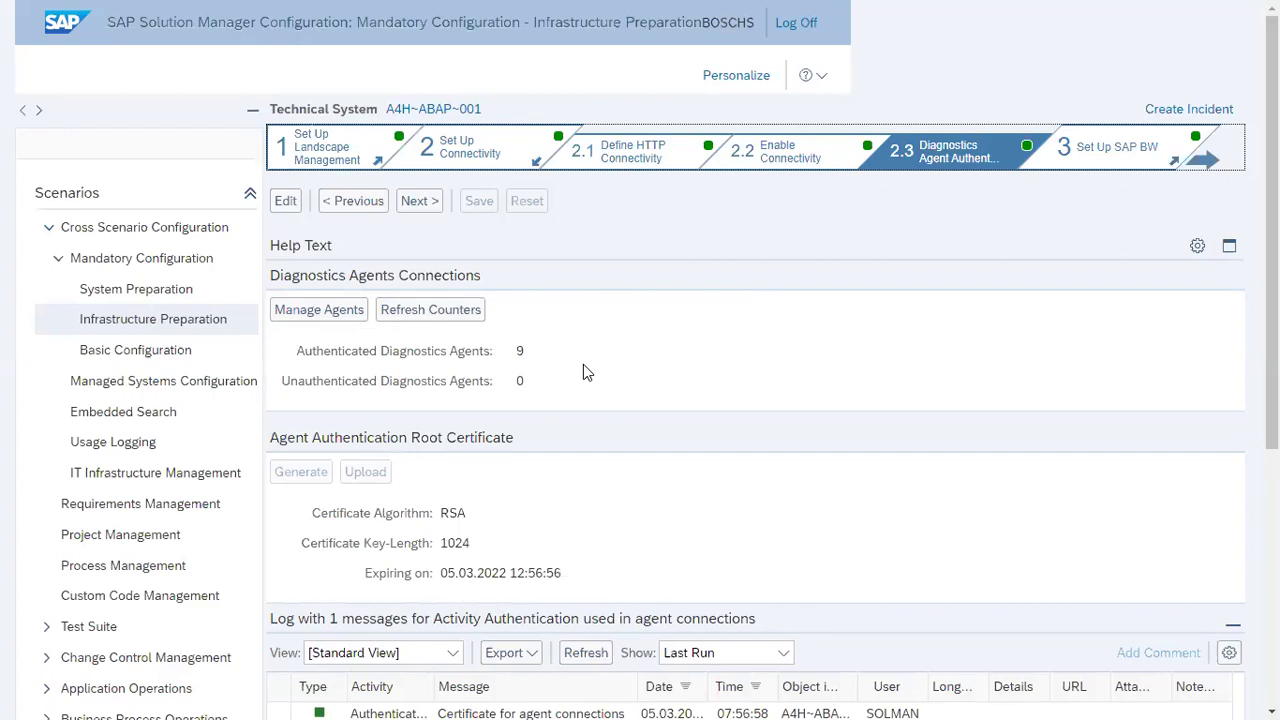
Open Agent Administration from the diagnostics agents connections and display the connected agents
{"action": "left_click", "coordinate": [326, 312]}
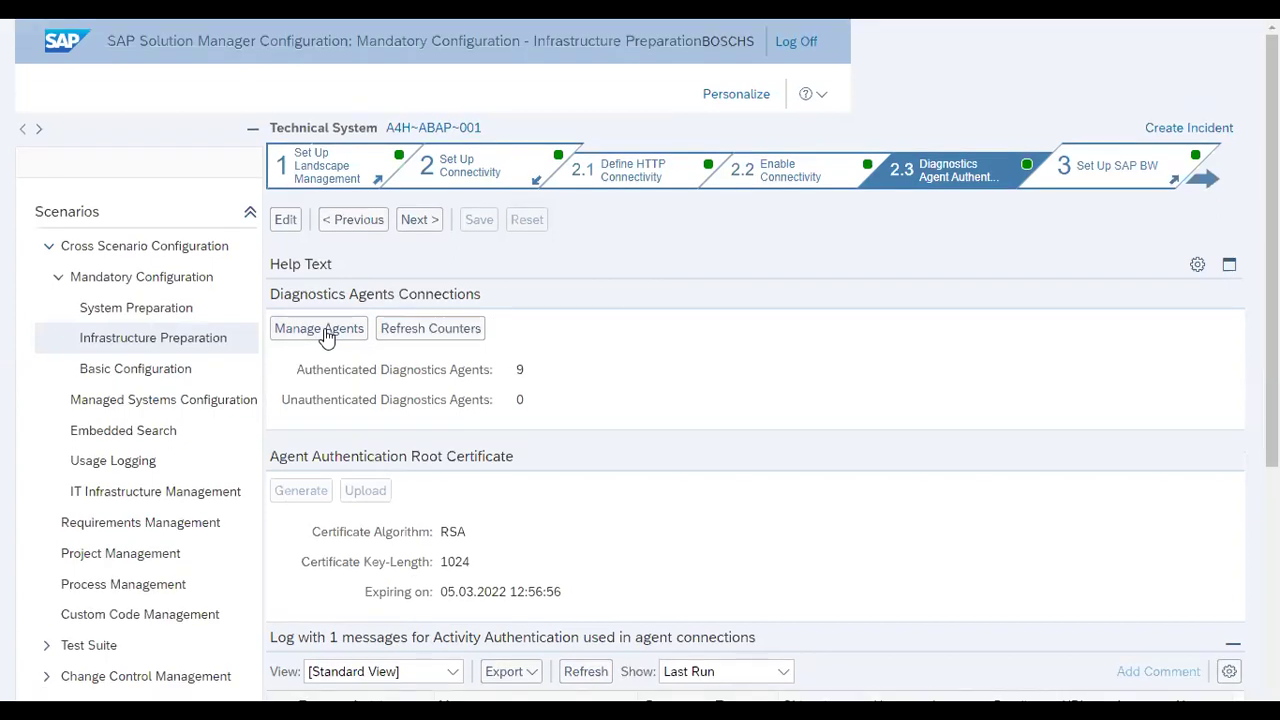
{"action": "left_click", "coordinate": [322, 330]}
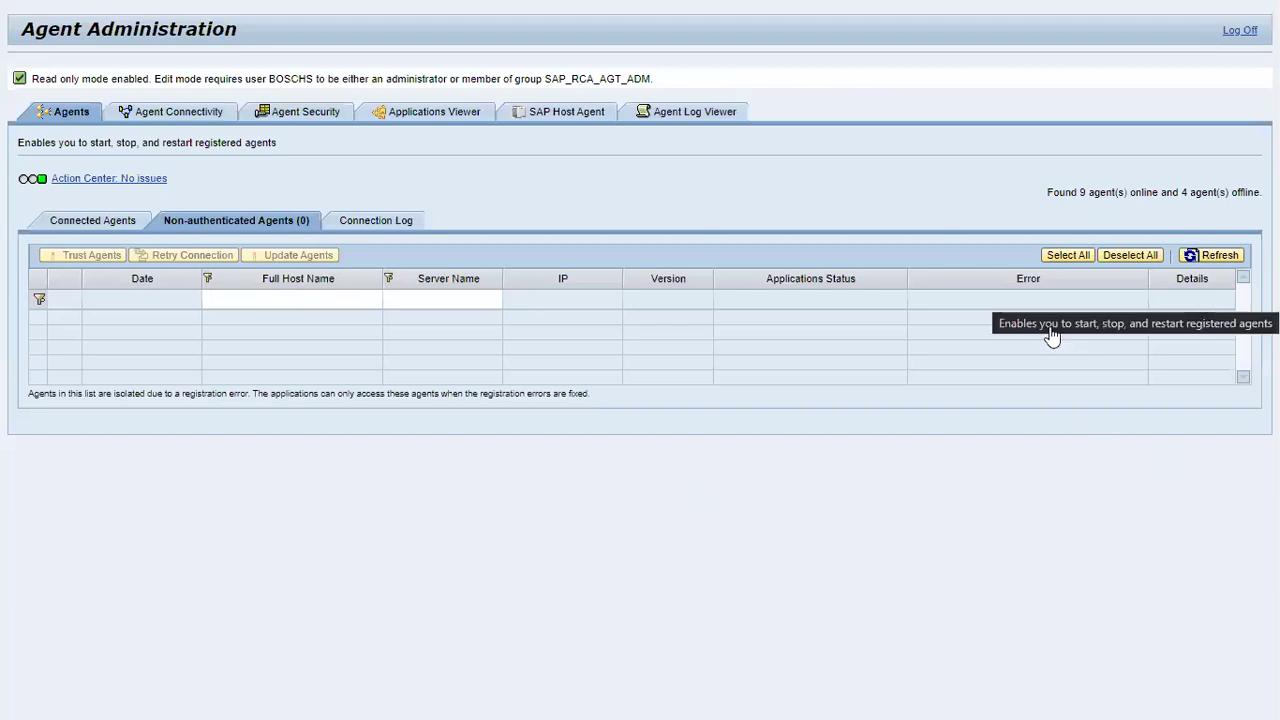
{"action": "left_click", "coordinate": [88, 222]}
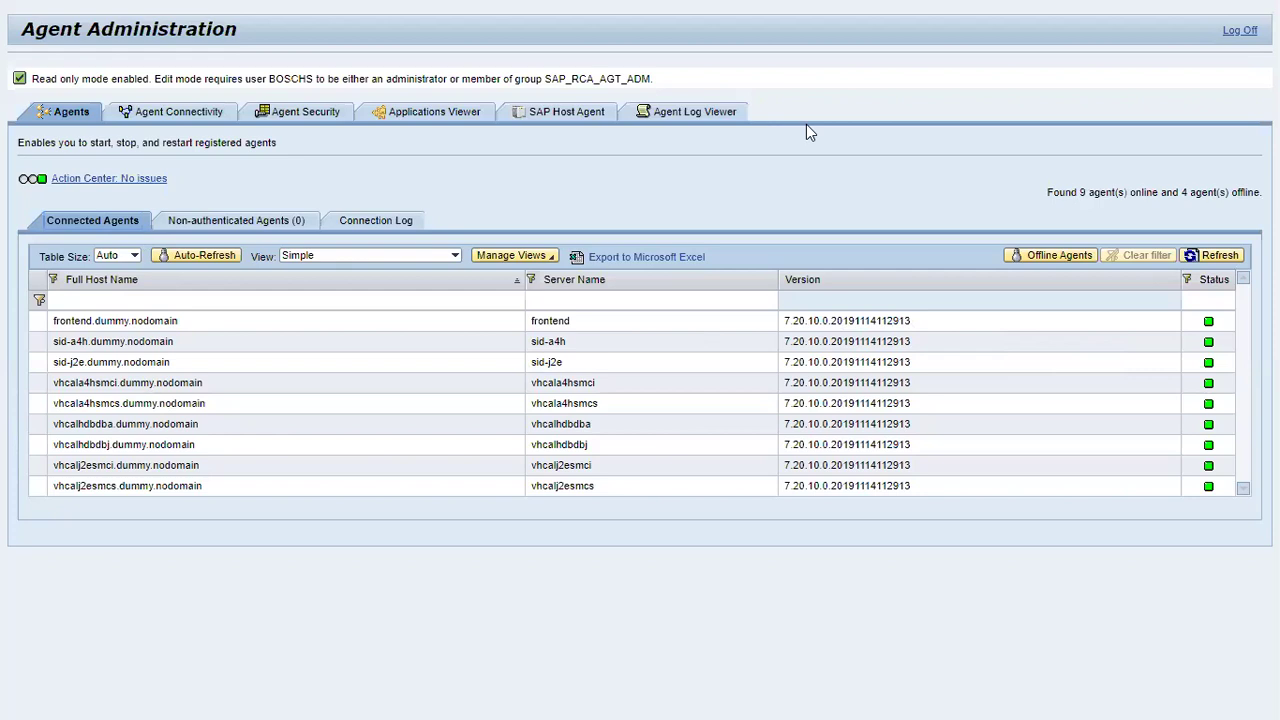
Filter the agent list by status not* with offline agents included, and clear that status filter again
{"action": "left_click", "coordinate": [1205, 303]}
{"action": "type", "text": "ot"}
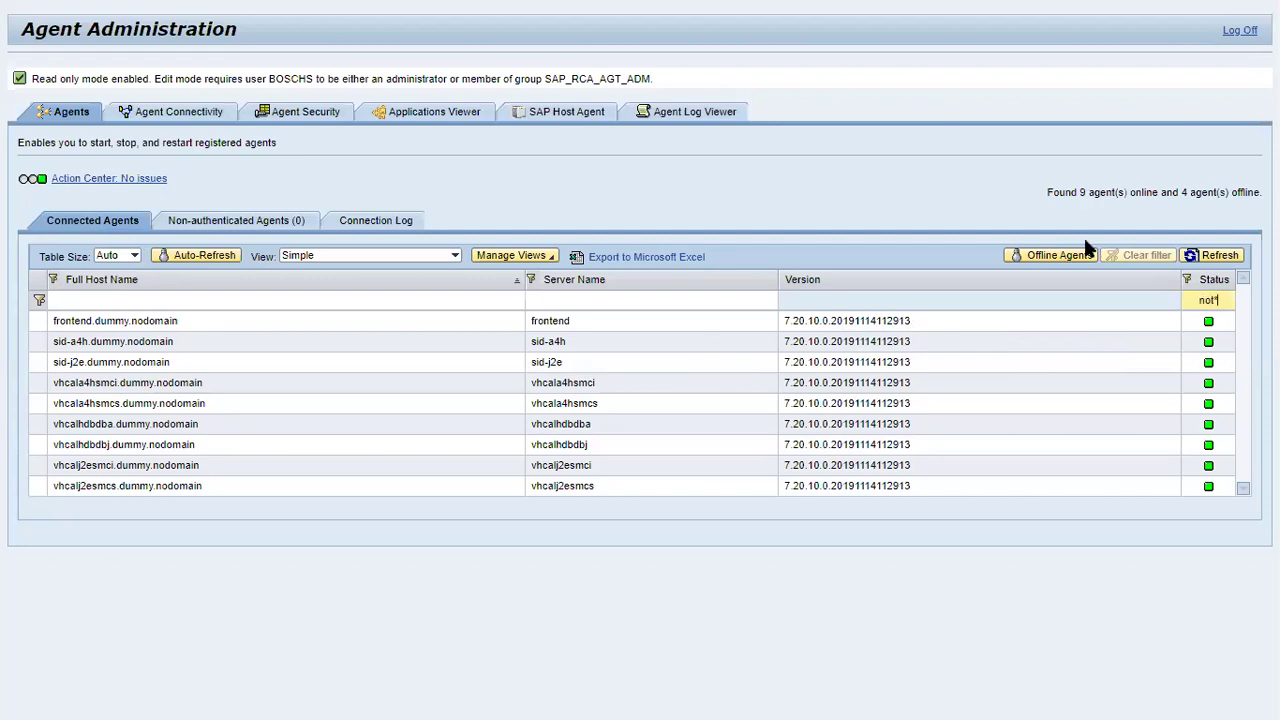
{"action": "left_click", "coordinate": [1062, 260]}
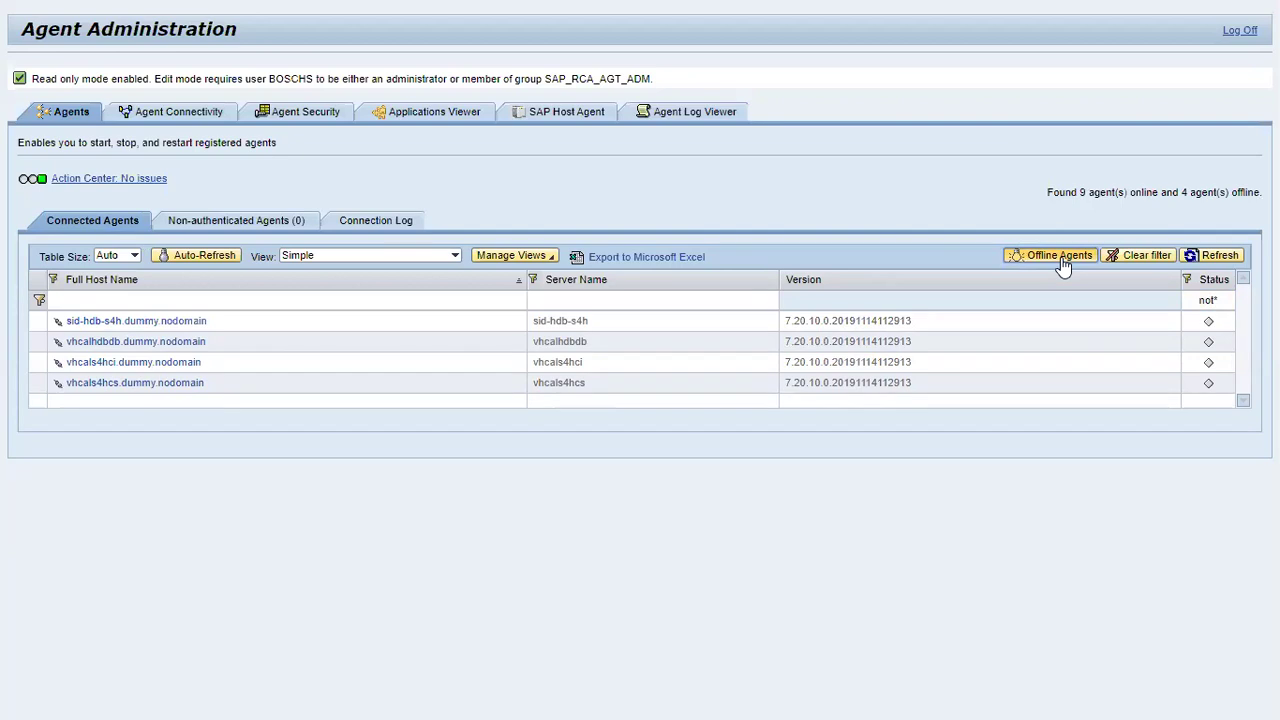
{"action": "left_click", "coordinate": [1231, 302]}
{"action": "key", "text": "Delete"}
{"action": "key", "text": "Return"}
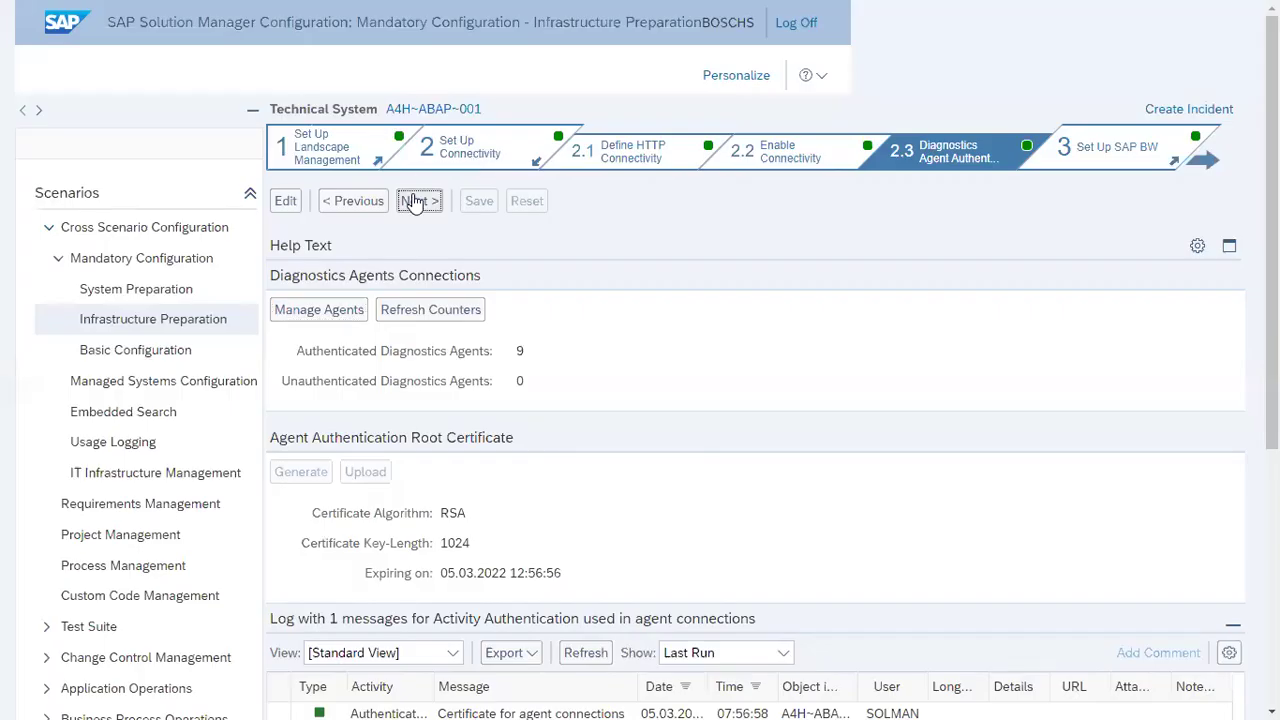
Advance through Set Up SAP BW to Confirm SAP BW and review the advanced settings for BW environment and time zone
{"action": "left_click", "coordinate": [416, 202]}
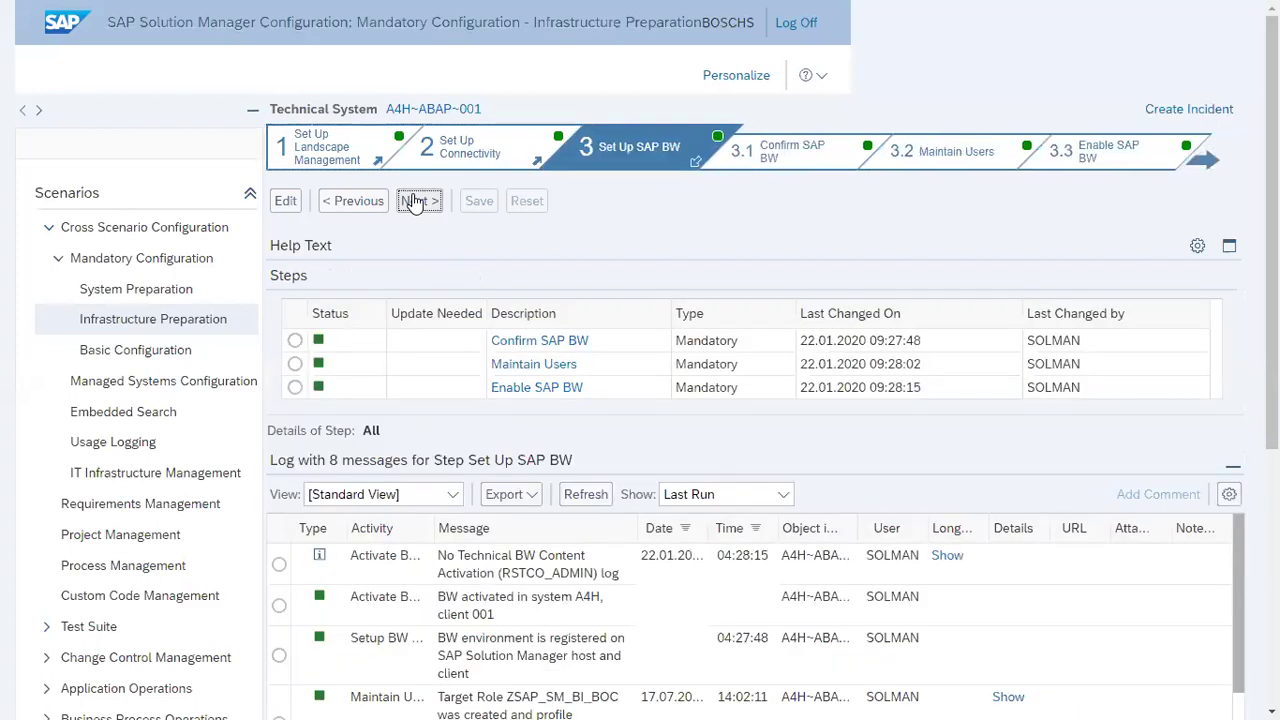
{"action": "left_click", "coordinate": [416, 202]}
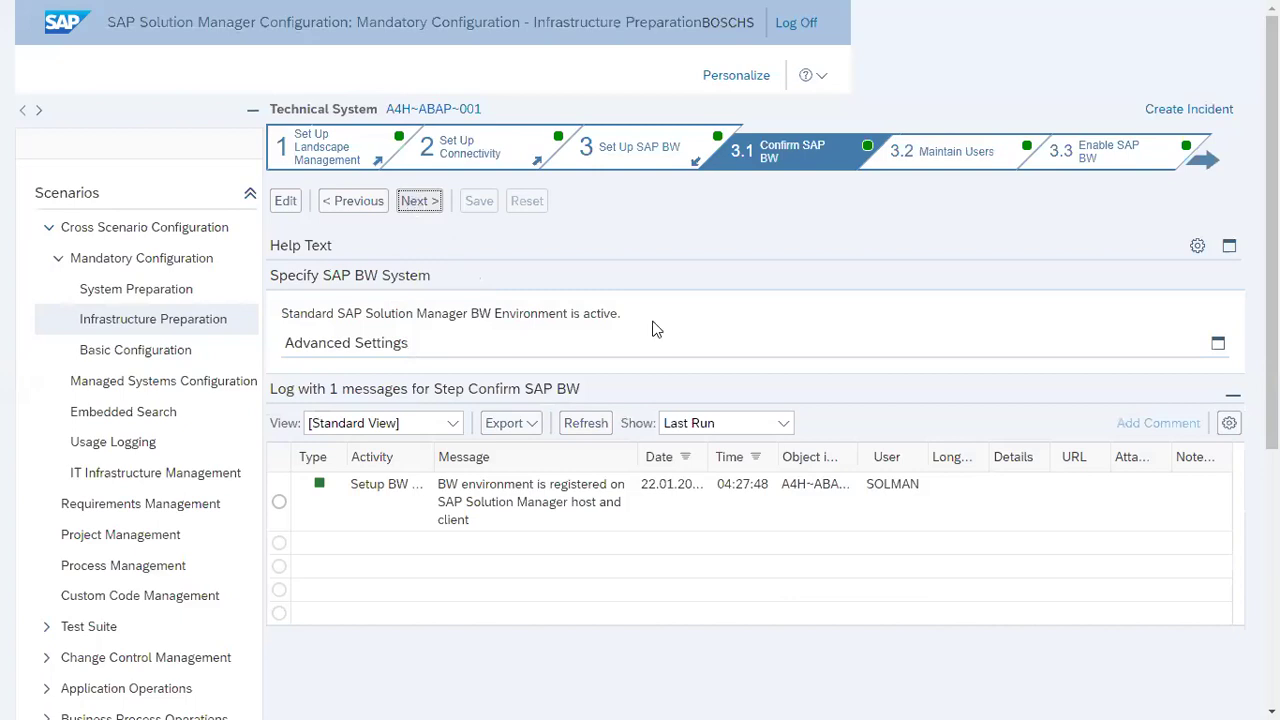
{"action": "left_click", "coordinate": [1218, 344]}
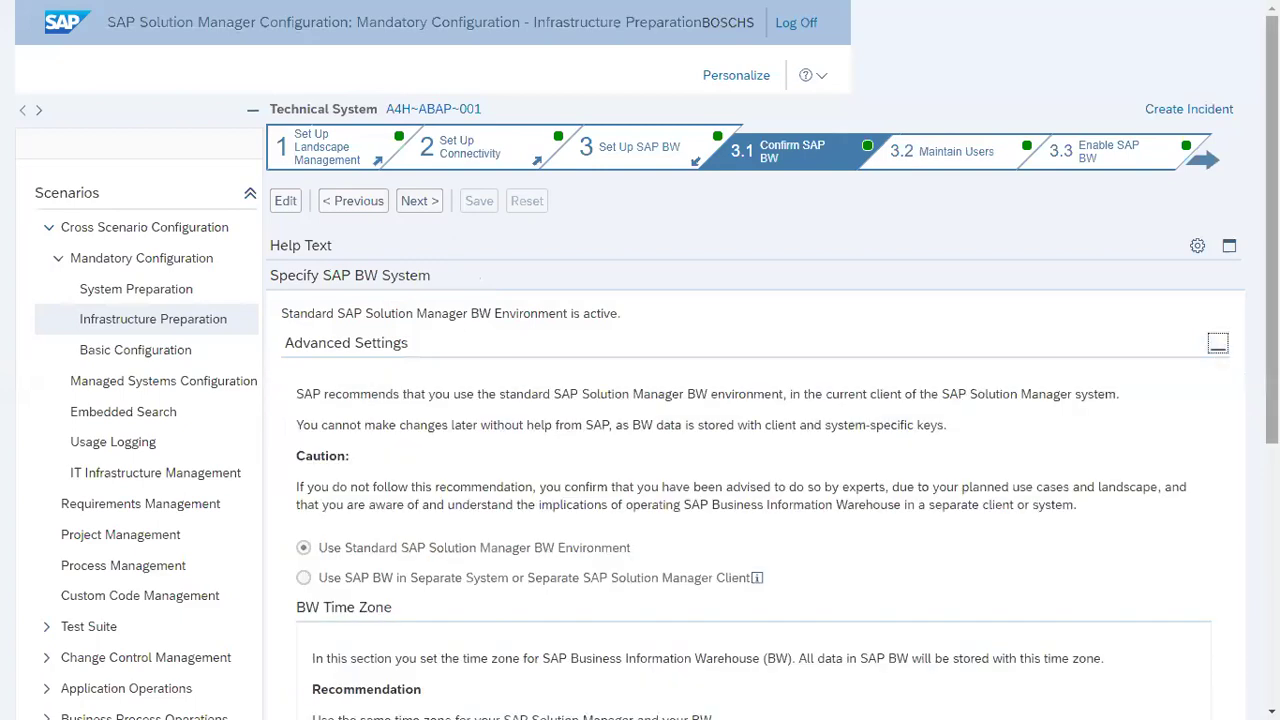
{"action": "scroll", "coordinate": [1272, 300], "scroll_direction": "down", "scroll_amount": 2}
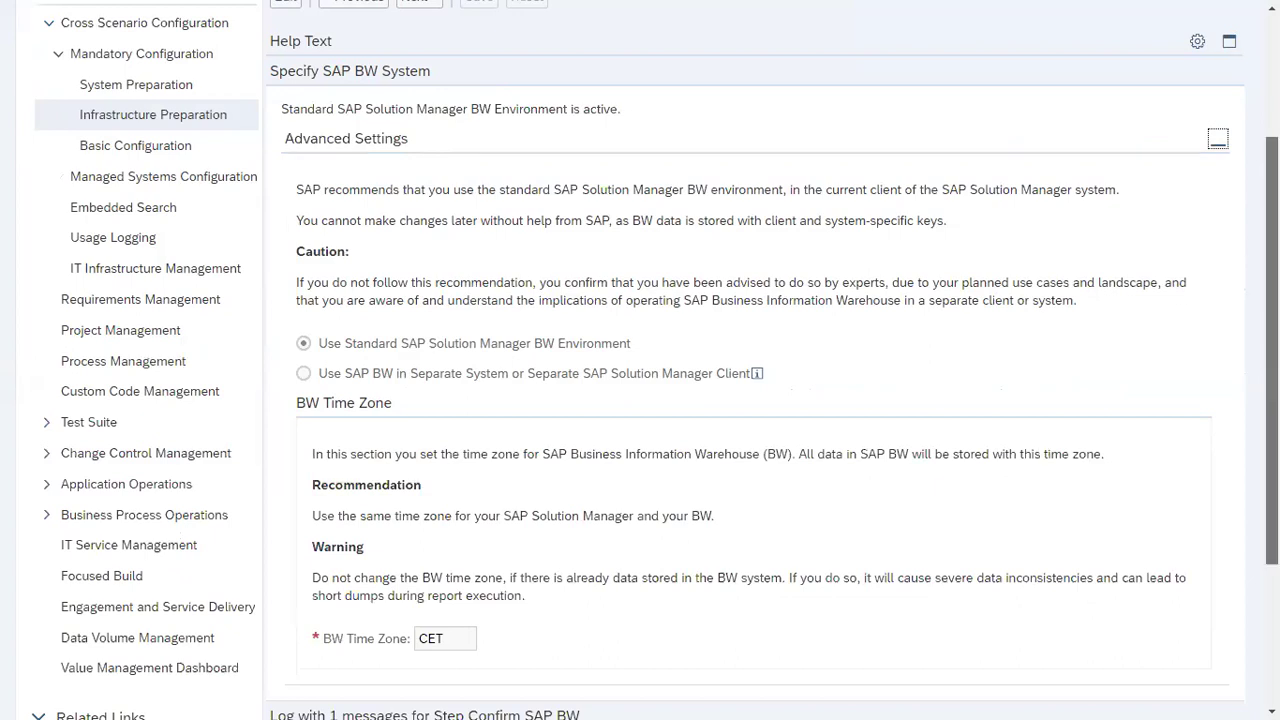
{"action": "scroll", "coordinate": [1273, 350], "scroll_direction": "down", "scroll_amount": 2}
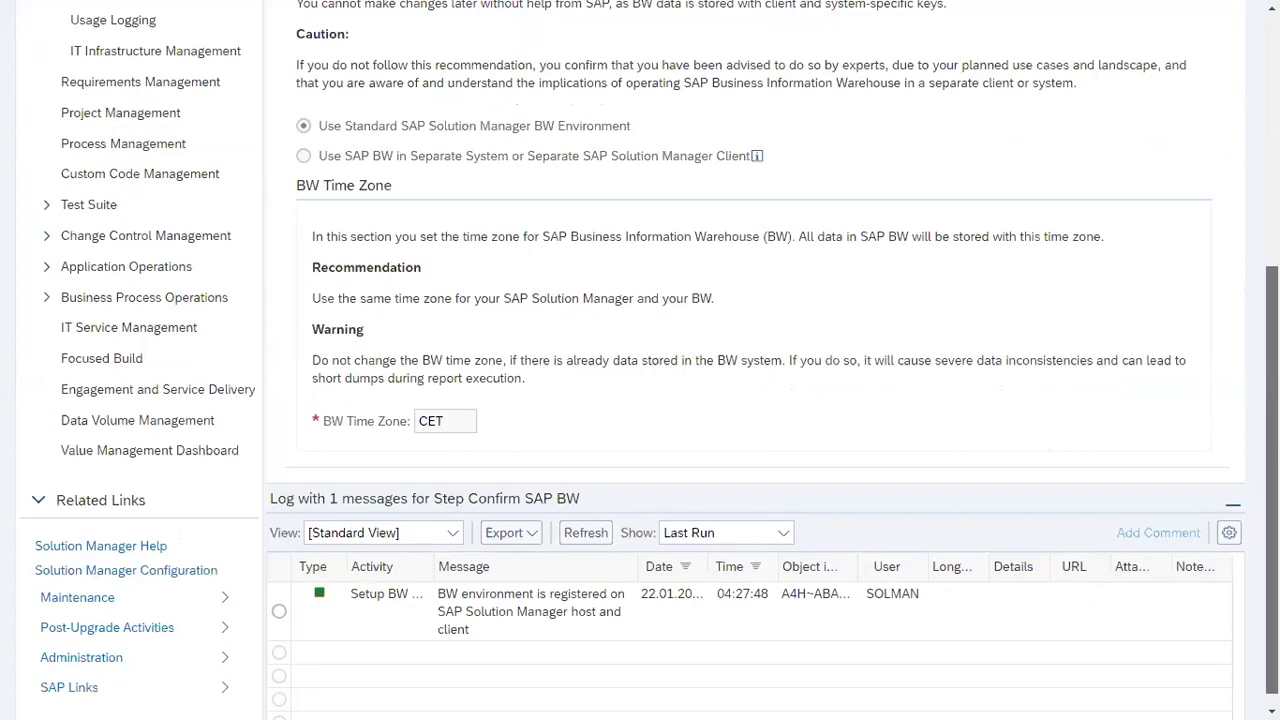
{"action": "scroll", "coordinate": [1273, 400], "scroll_direction": "up", "scroll_amount": 2}
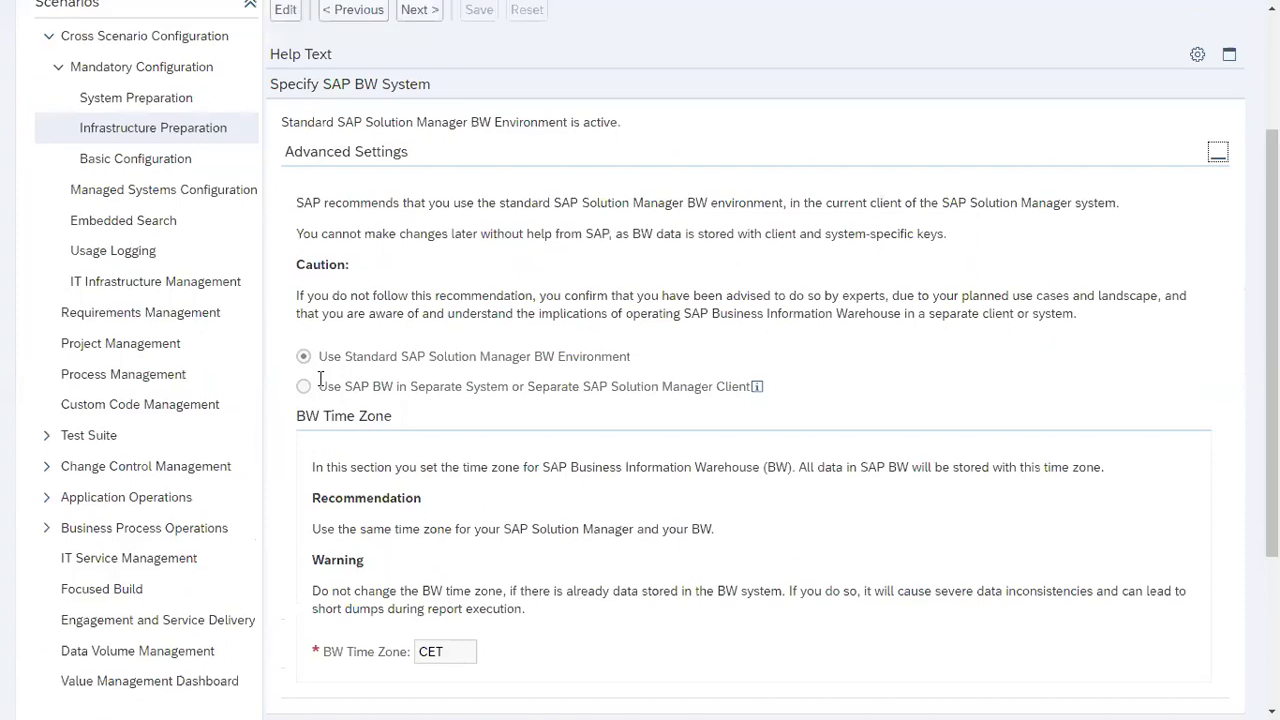
{"action": "left_click", "coordinate": [362, 361]}
{"action": "left_click", "coordinate": [586, 363]}
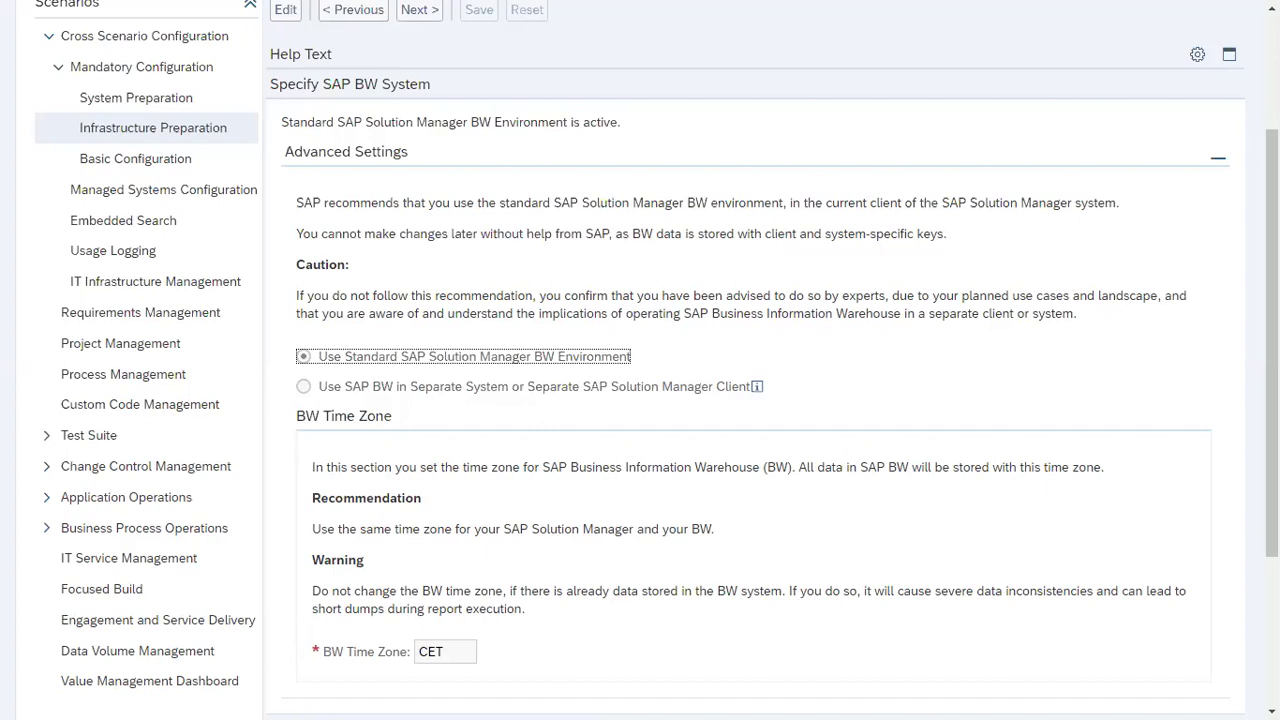
{"action": "scroll", "coordinate": [640, 400], "scroll_direction": "up", "scroll_amount": 3}
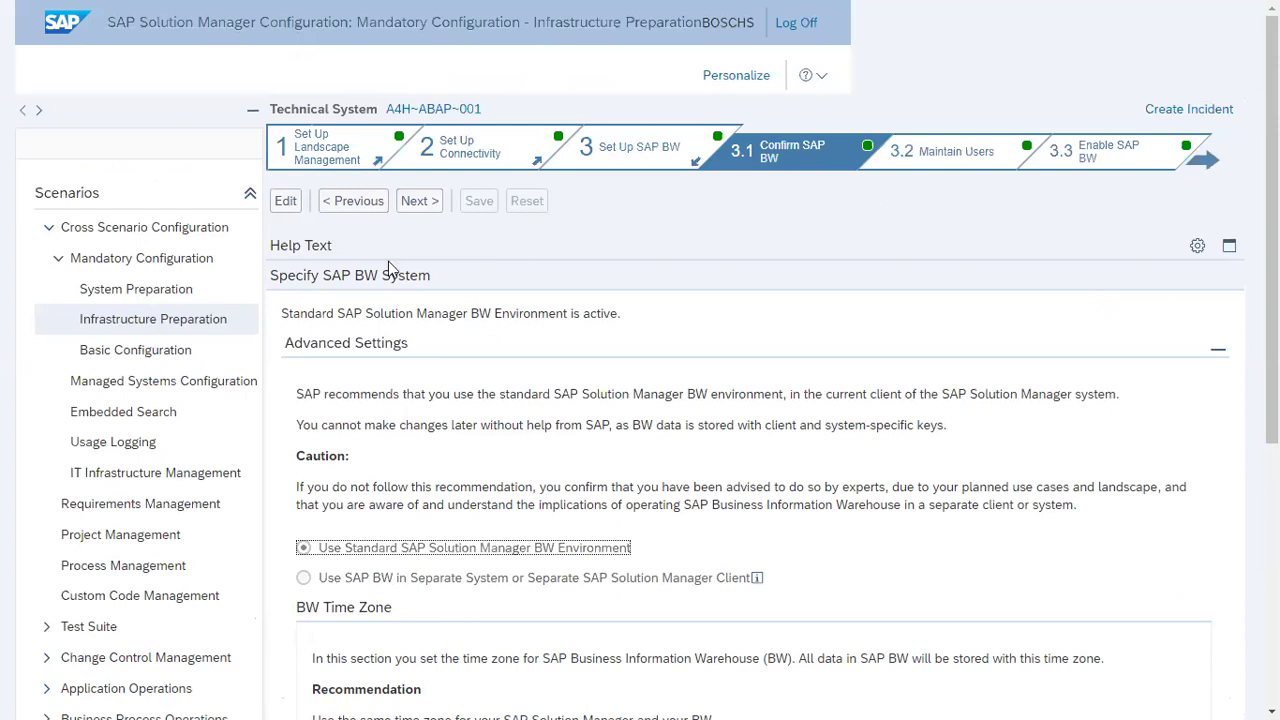
Proceed from Confirm SAP BW to Maintain Users and examine the SM_BW_ACT technical user and its required roles
{"action": "left_click", "coordinate": [409, 205]}
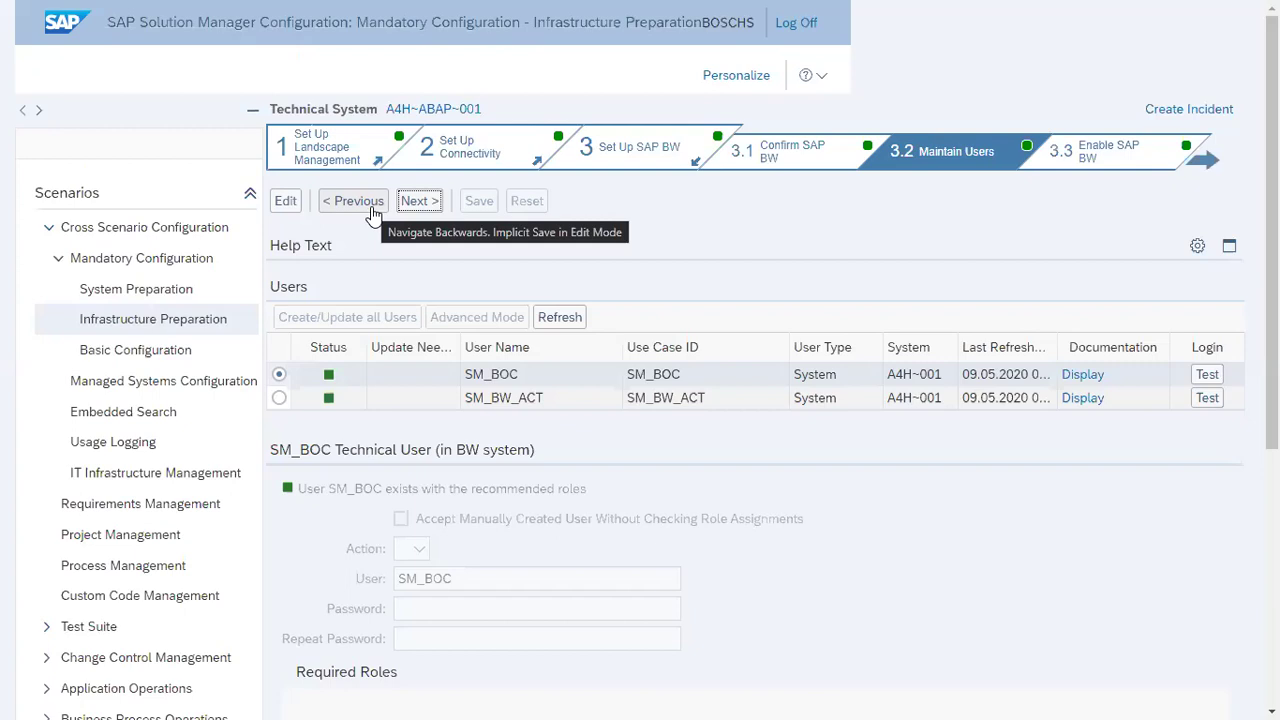
{"action": "left_click", "coordinate": [762, 173]}
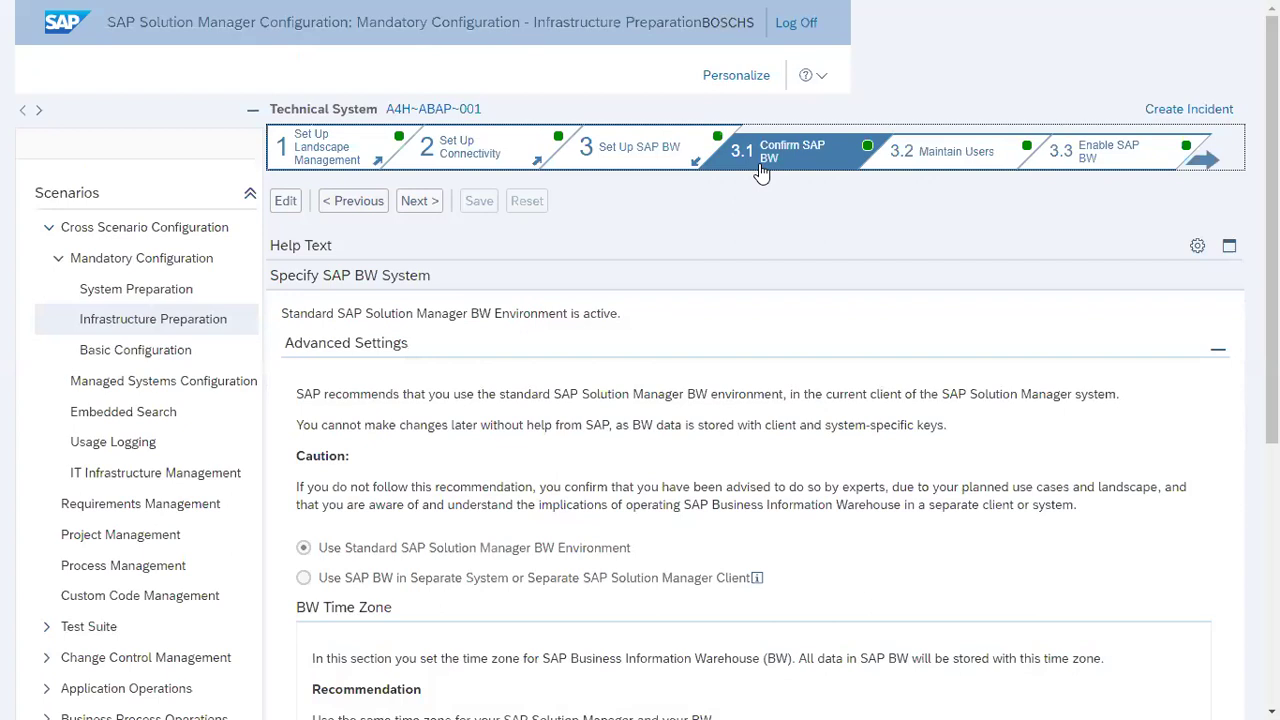
{"action": "left_click", "coordinate": [407, 202]}
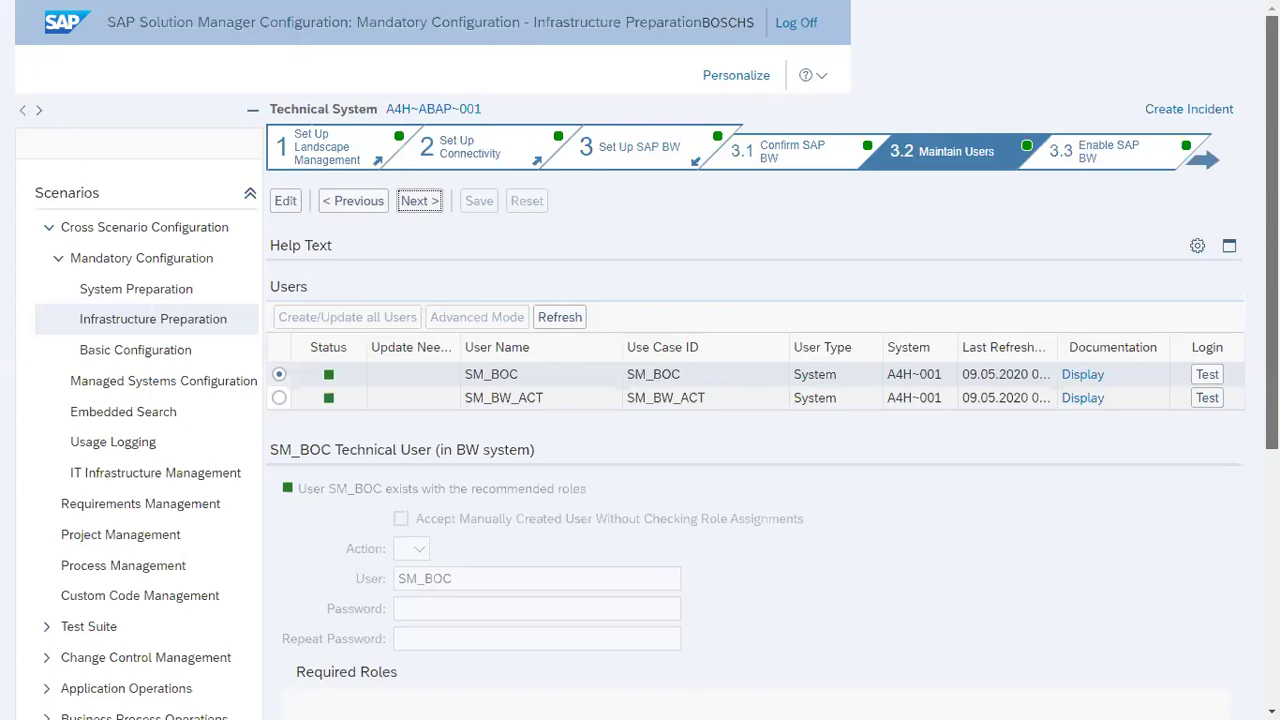
{"action": "scroll", "coordinate": [1008, 208], "scroll_direction": "down", "scroll_amount": 2}
{"action": "left_click_drag", "start_coordinate": [1271, 310], "coordinate": [1245, 281]}
{"action": "left_click", "coordinate": [505, 245]}
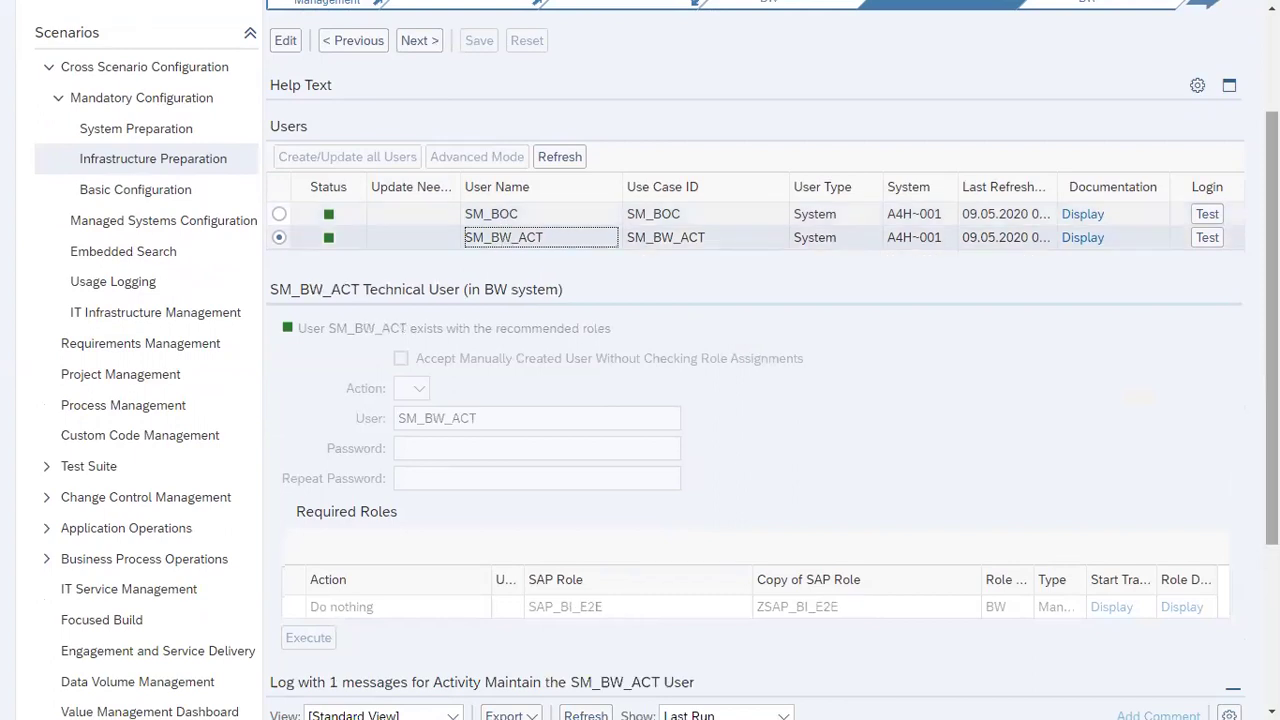
{"action": "scroll", "coordinate": [640, 360], "scroll_direction": "up", "scroll_amount": 2}
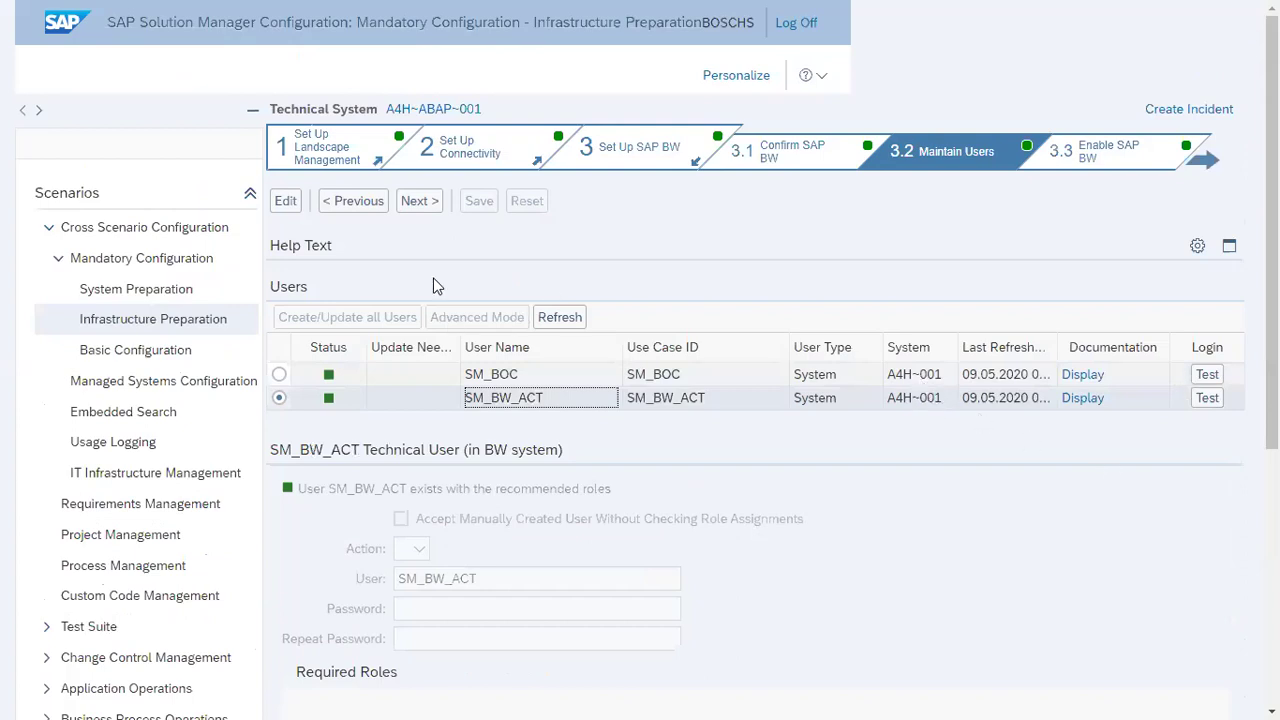
Advance through Enable SAP BW to Define CA Introscope and examine the Enterprise Manager's connection details
{"action": "left_click", "coordinate": [410, 204]}
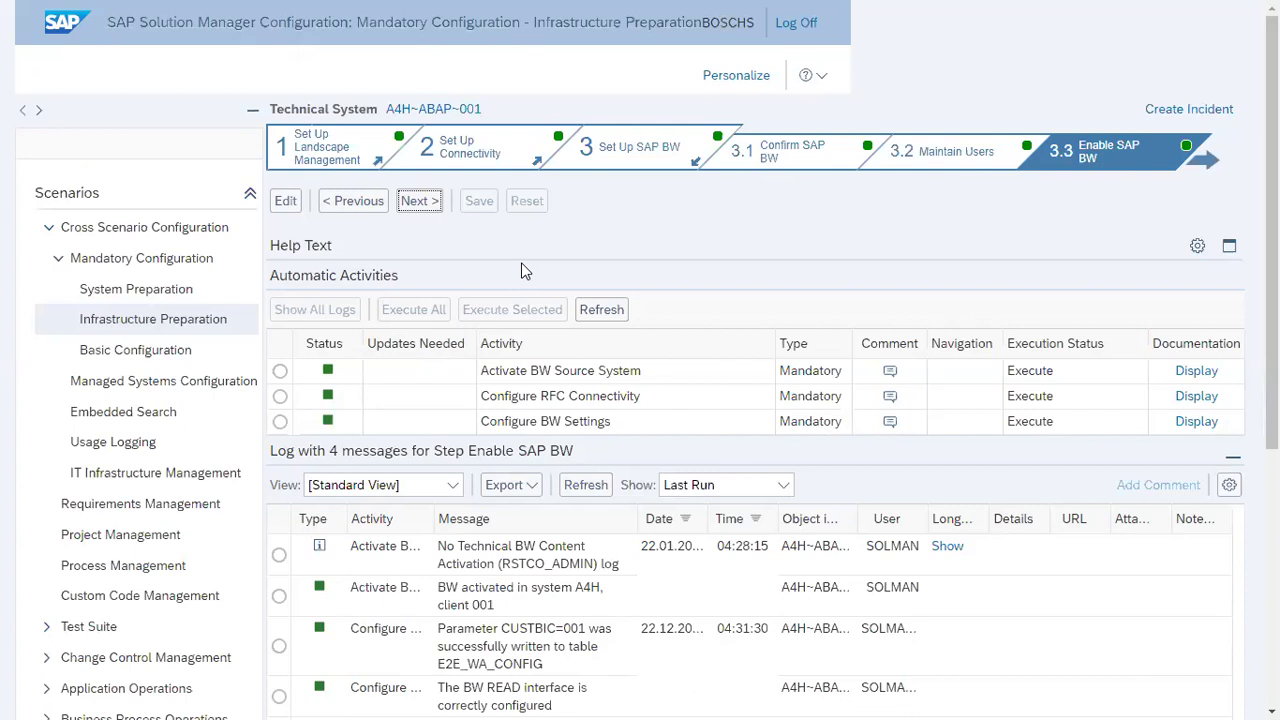
{"action": "left_click", "coordinate": [429, 210]}
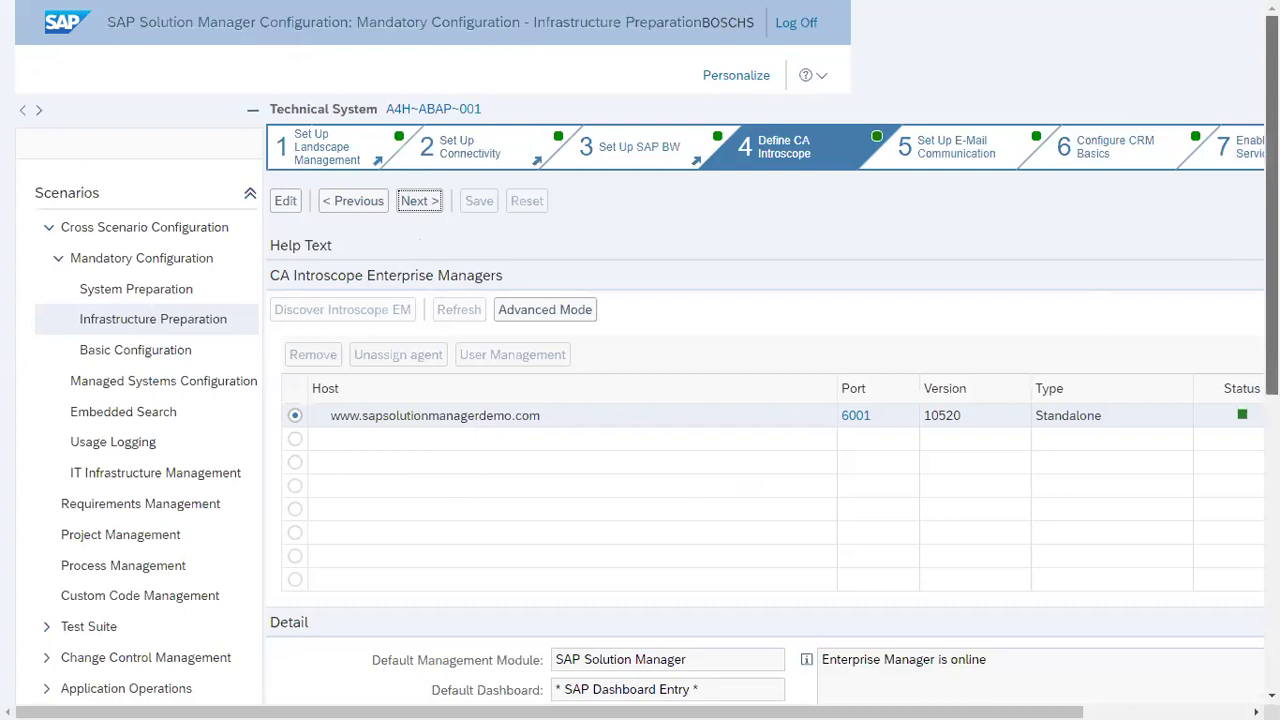
{"action": "scroll", "coordinate": [640, 400], "scroll_direction": "down", "scroll_amount": 3}
{"action": "scroll", "coordinate": [640, 400], "scroll_direction": "down", "scroll_amount": 1}
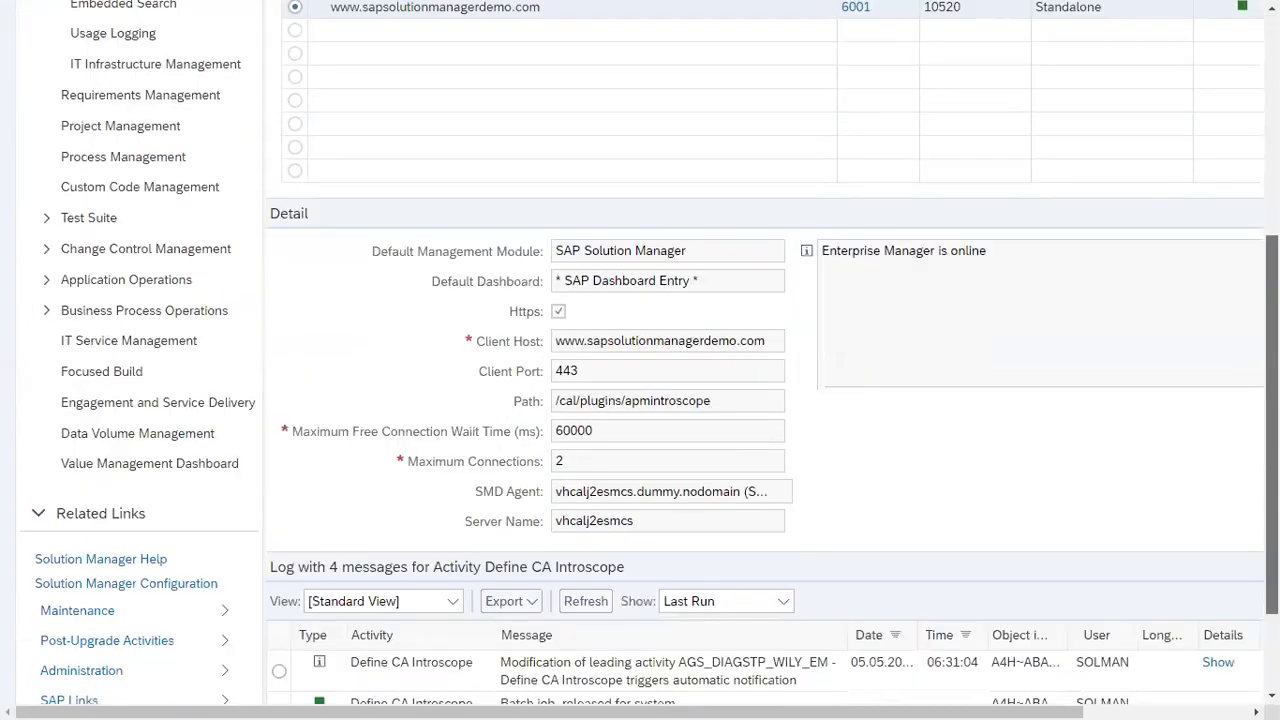
{"action": "scroll", "coordinate": [640, 400], "scroll_direction": "up", "scroll_amount": 4}
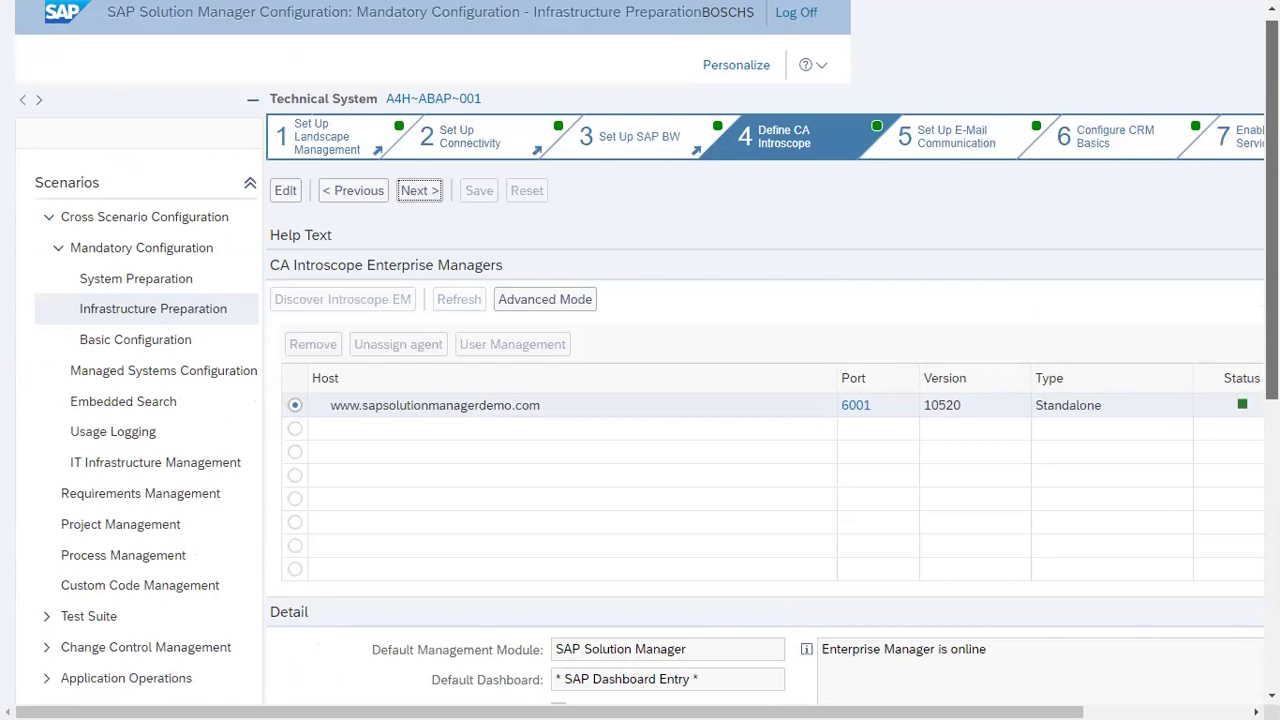
{"action": "scroll", "coordinate": [640, 400], "scroll_direction": "down", "scroll_amount": 2}
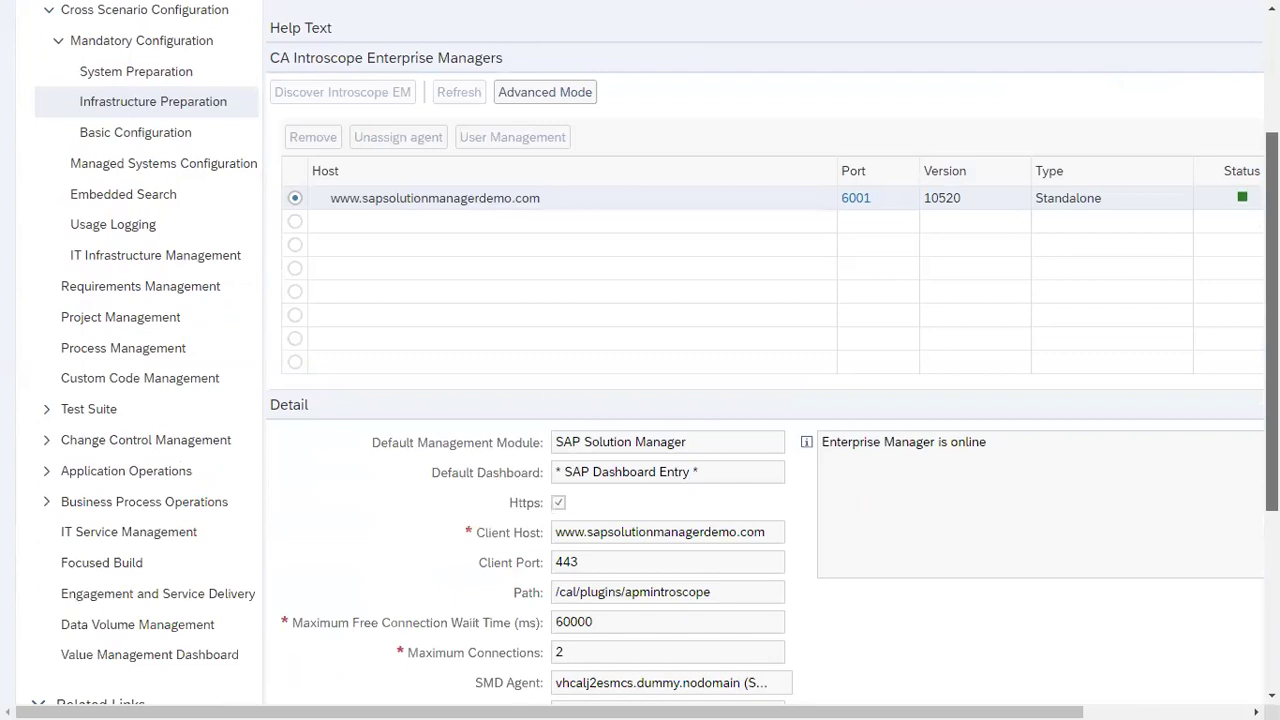
{"action": "scroll", "coordinate": [765, 400], "scroll_direction": "up", "scroll_amount": 2}
{"action": "scroll", "coordinate": [640, 400], "scroll_direction": "up", "scroll_amount": 1}
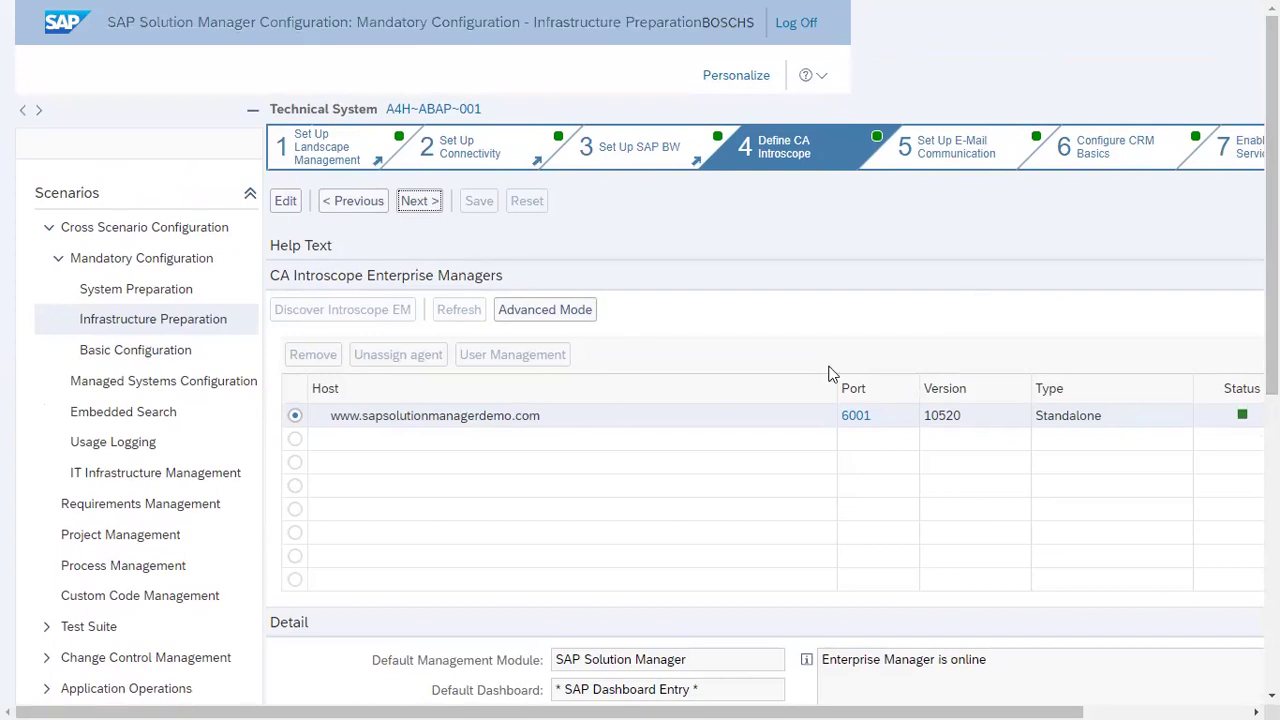
Advance past Set Up E-Mail Communication to Configure CRM Basics and view the log of the Technically Upgrade Products activity
{"action": "left_click", "coordinate": [418, 203]}
{"action": "left_click", "coordinate": [418, 203]}
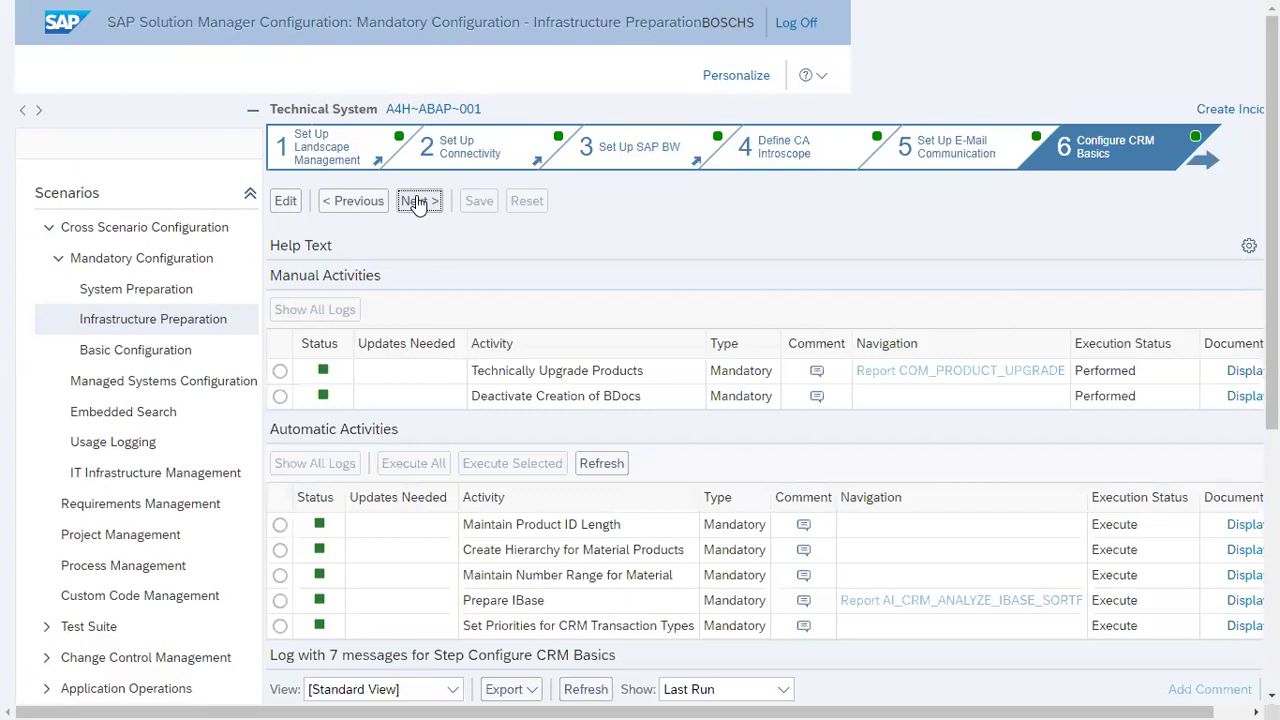
{"action": "left_click", "coordinate": [553, 380]}
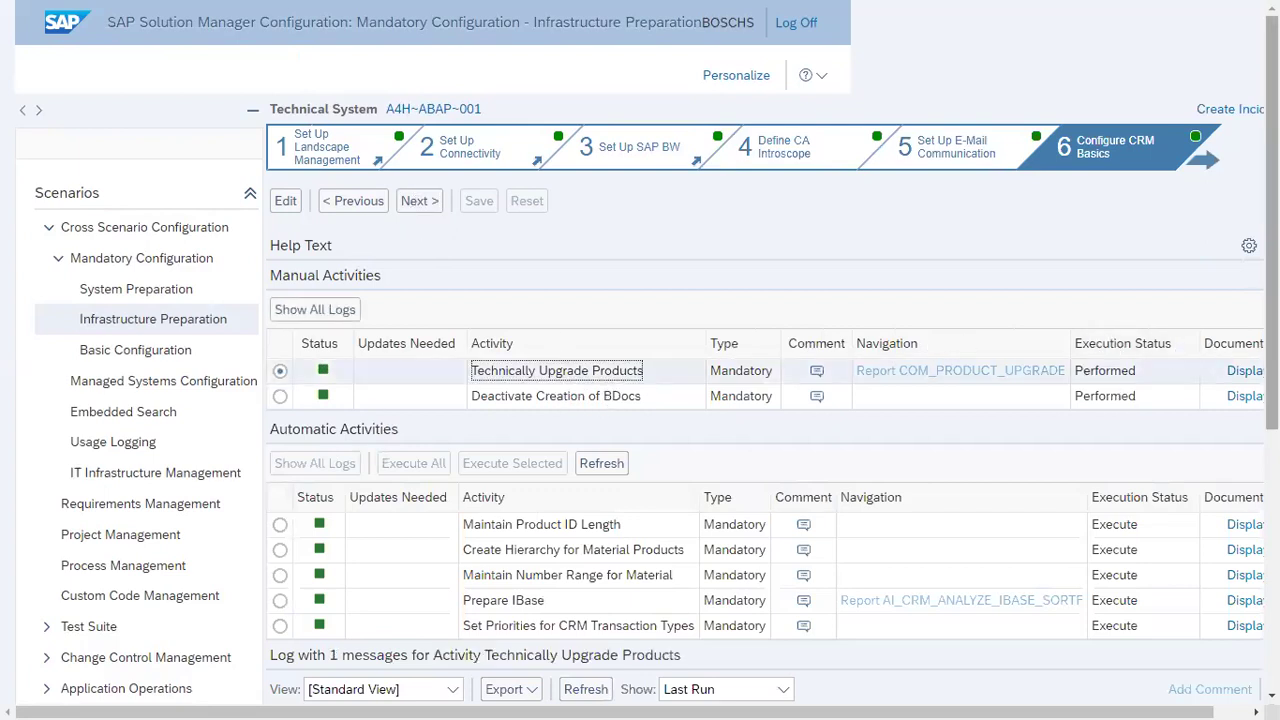
{"action": "left_click_drag", "start_coordinate": [1271, 260], "coordinate": [1271, 338]}
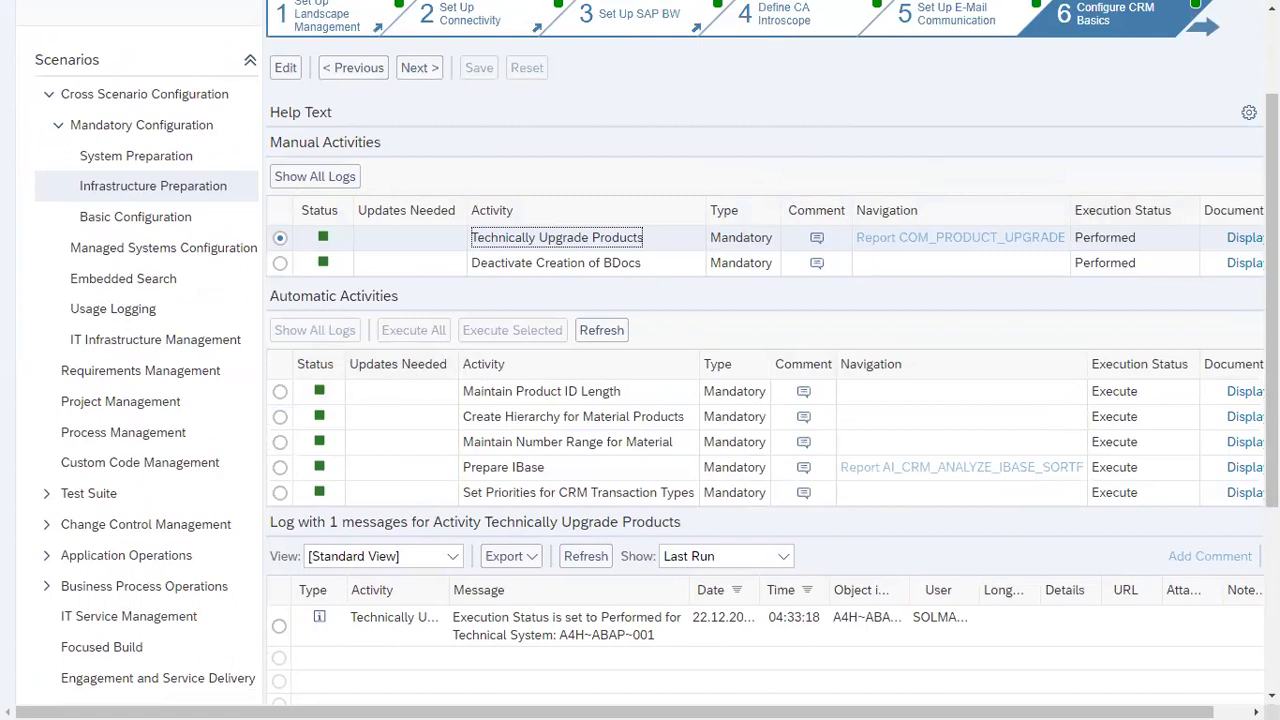
{"action": "scroll", "coordinate": [764, 400], "scroll_direction": "up", "scroll_amount": 2}
{"action": "left_click_drag", "start_coordinate": [1271, 230], "coordinate": [1271, 251]}
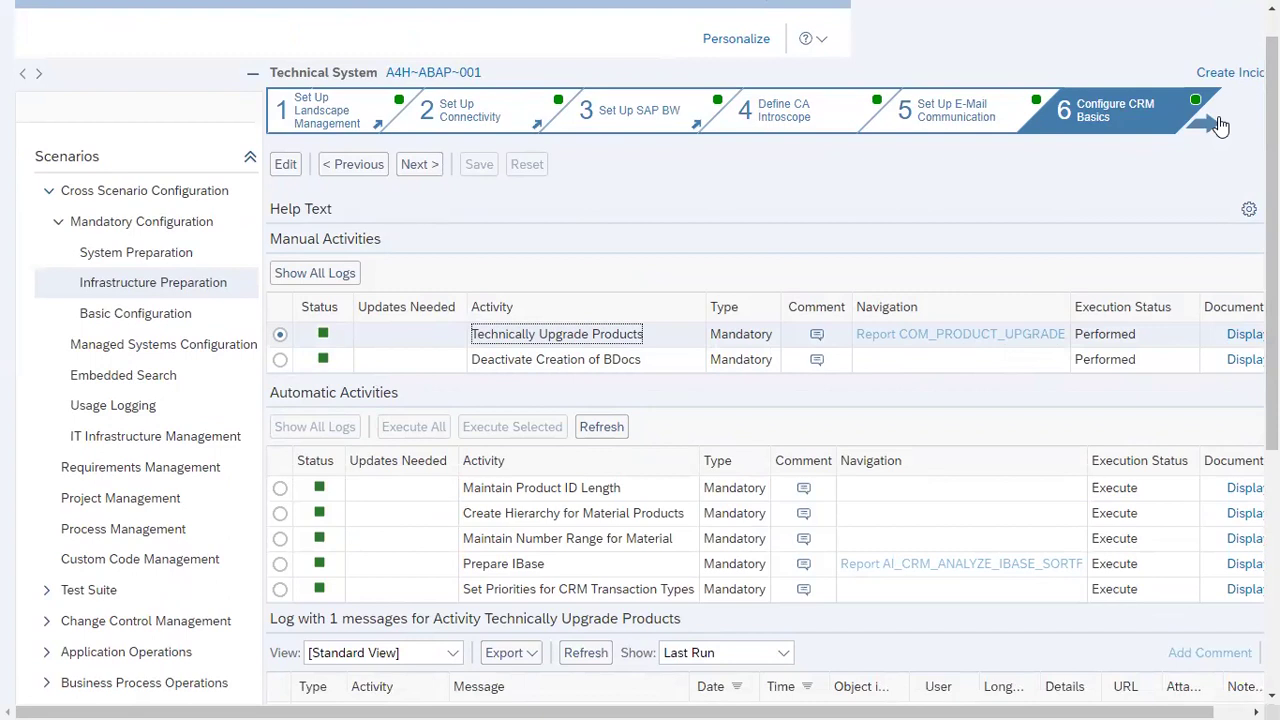
Advance to Enable Gateway Services and inspect the service listed under Application Operations/Business Process Operations
{"action": "left_click", "coordinate": [418, 166]}
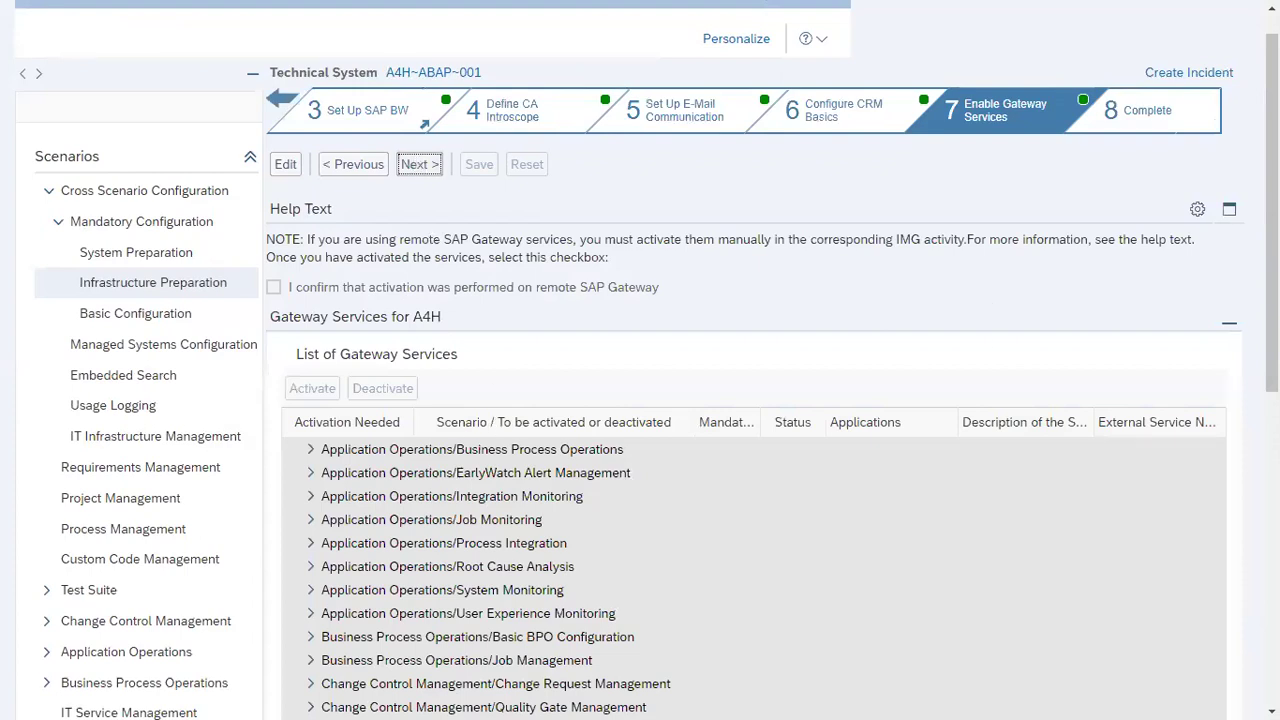
{"action": "left_click_drag", "start_coordinate": [1272, 205], "coordinate": [1272, 334]}
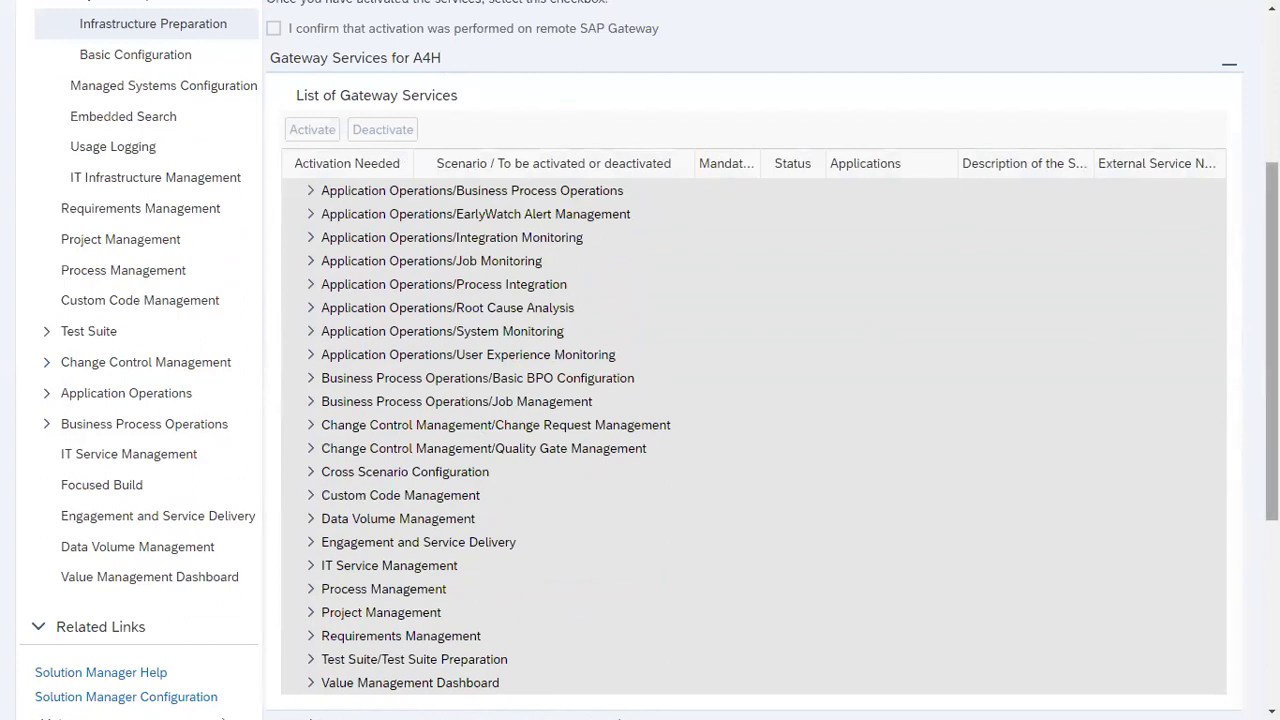
{"action": "left_click_drag", "start_coordinate": [1272, 335], "coordinate": [1272, 253]}
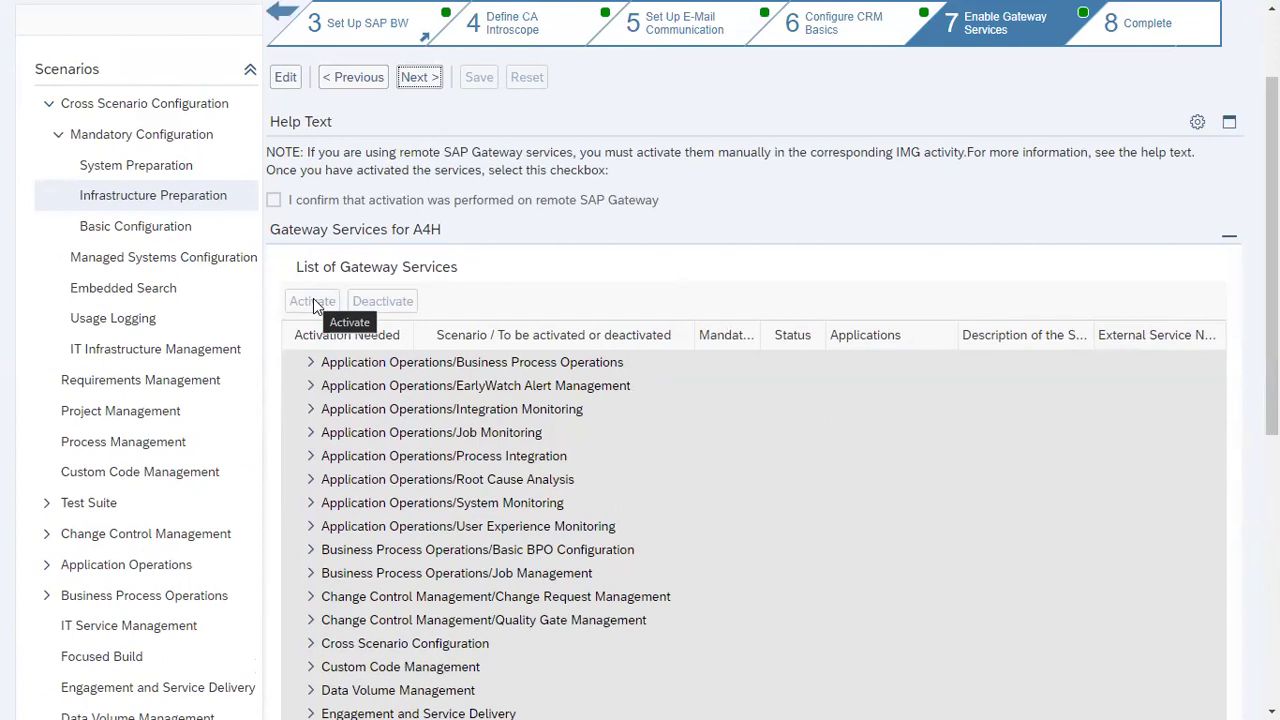
{"action": "left_click", "coordinate": [310, 365]}
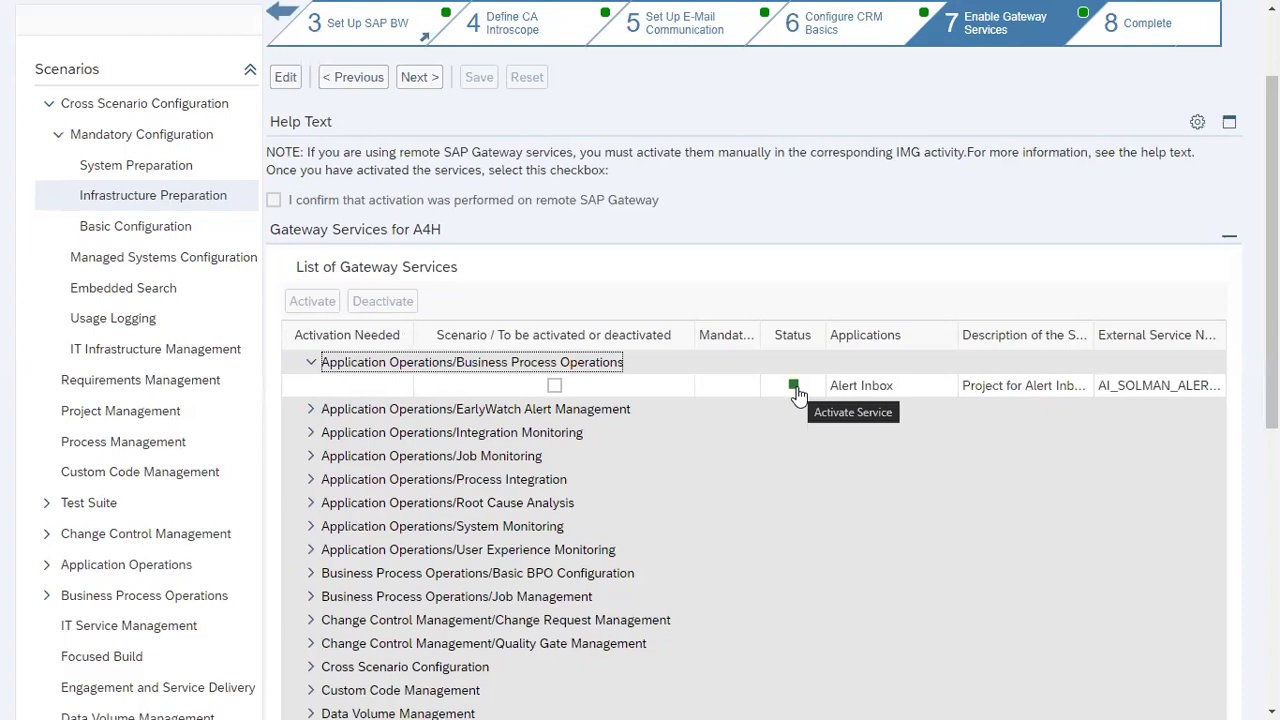
{"action": "left_click", "coordinate": [310, 363]}
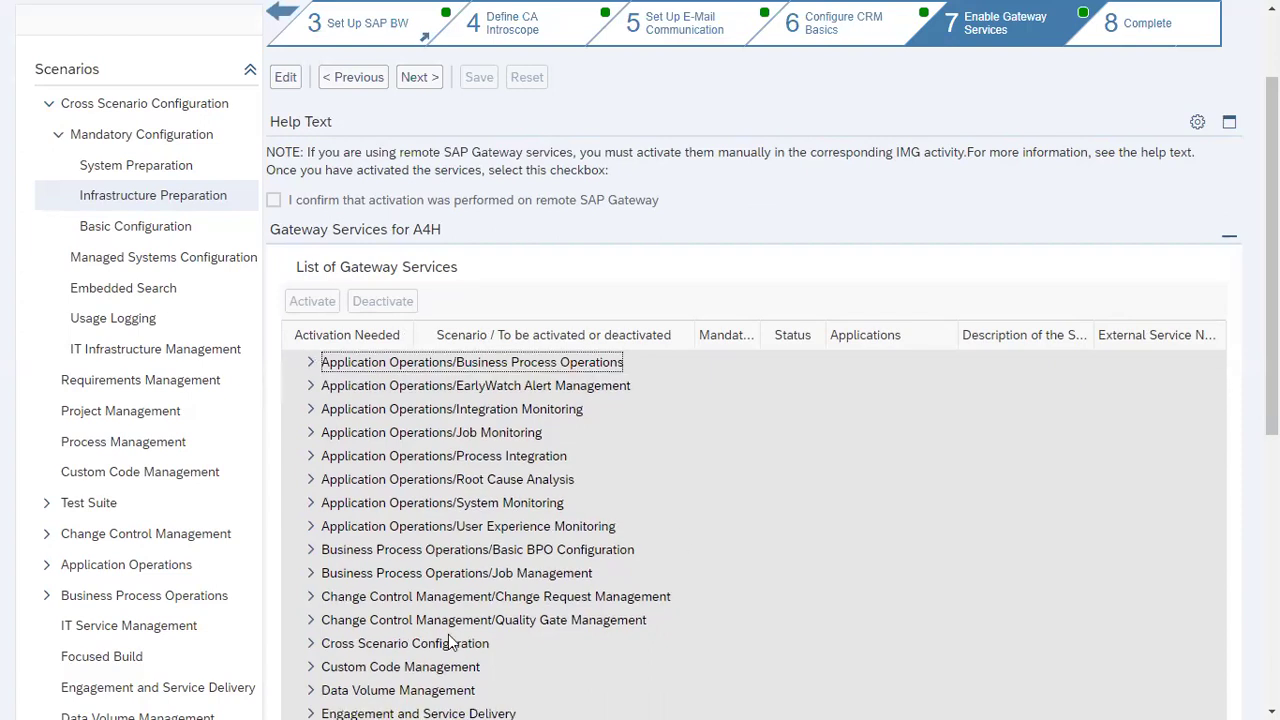
Look over the remaining gateway service scenarios and proceed to the Complete step
{"action": "left_click_drag", "start_coordinate": [1272, 280], "coordinate": [1272, 345]}
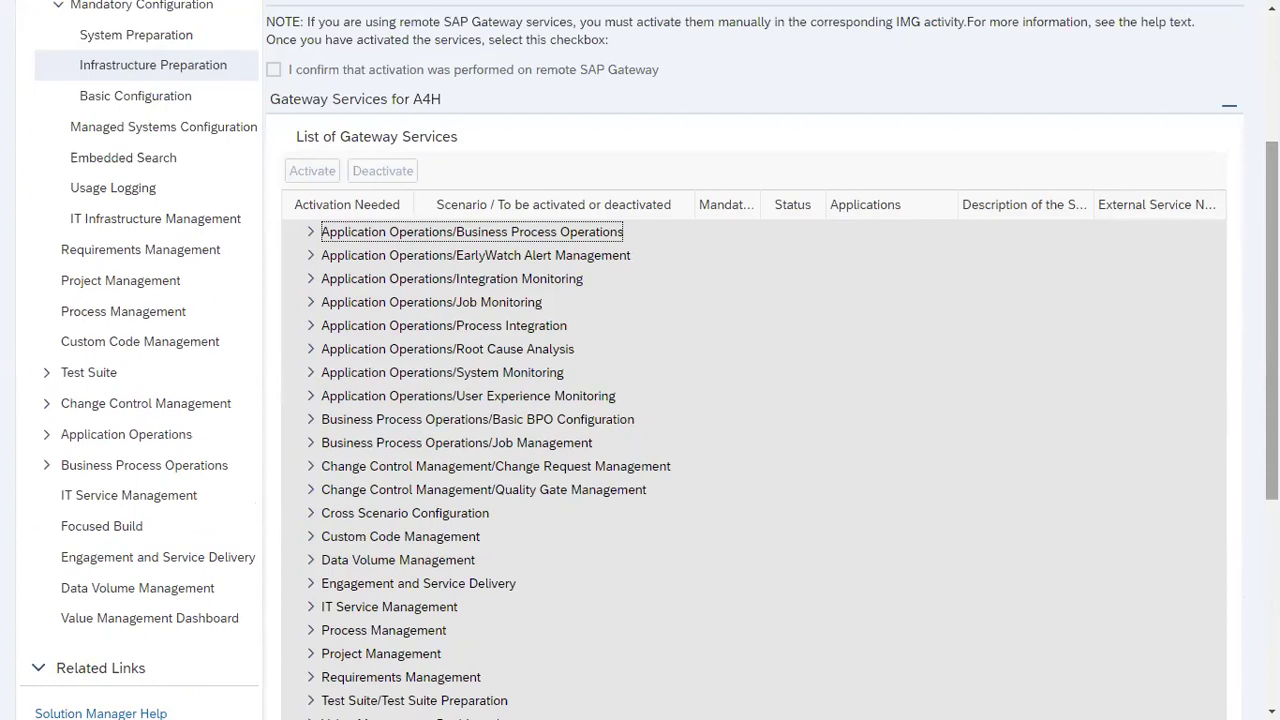
{"action": "left_click_drag", "start_coordinate": [1272, 310], "coordinate": [1272, 192]}
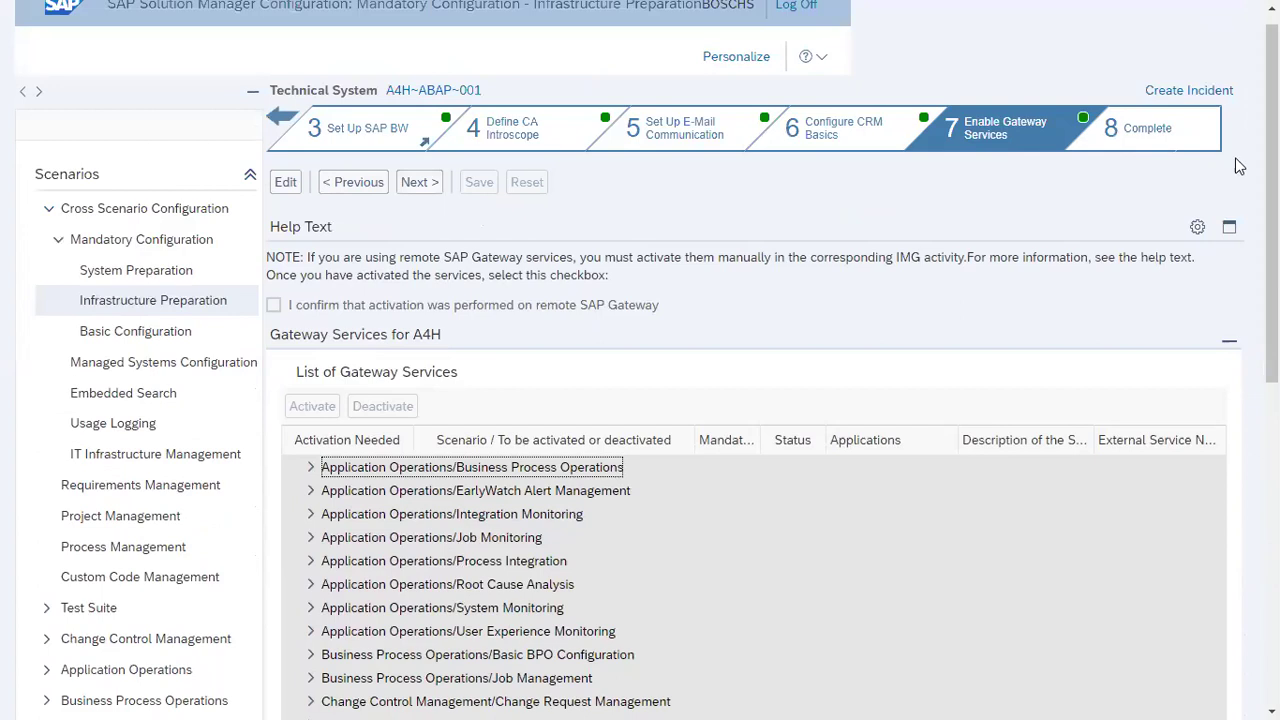
{"action": "mouse_move", "coordinate": [1272, 200]}
{"action": "left_mouse_down"}
{"action": "mouse_move", "coordinate": [1272, 325]}
{"action": "mouse_move", "coordinate": [1272, 190]}
{"action": "left_mouse_up"}
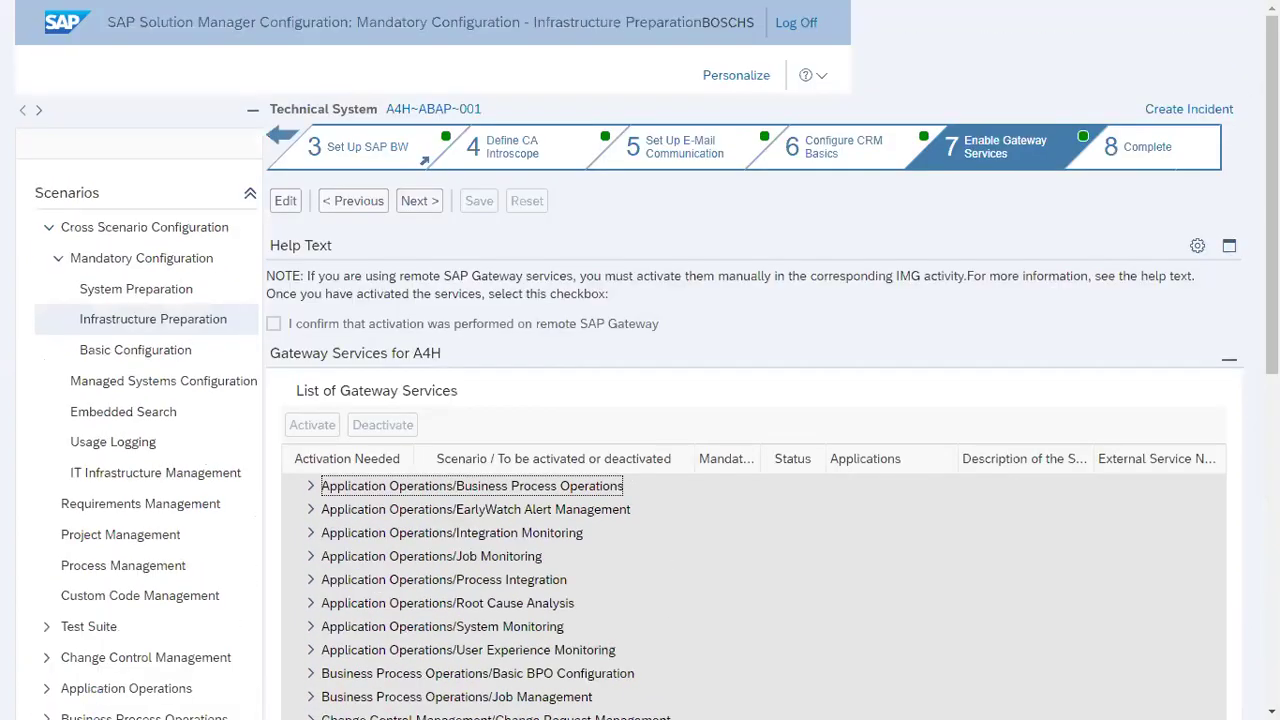
{"action": "left_click", "coordinate": [427, 213]}
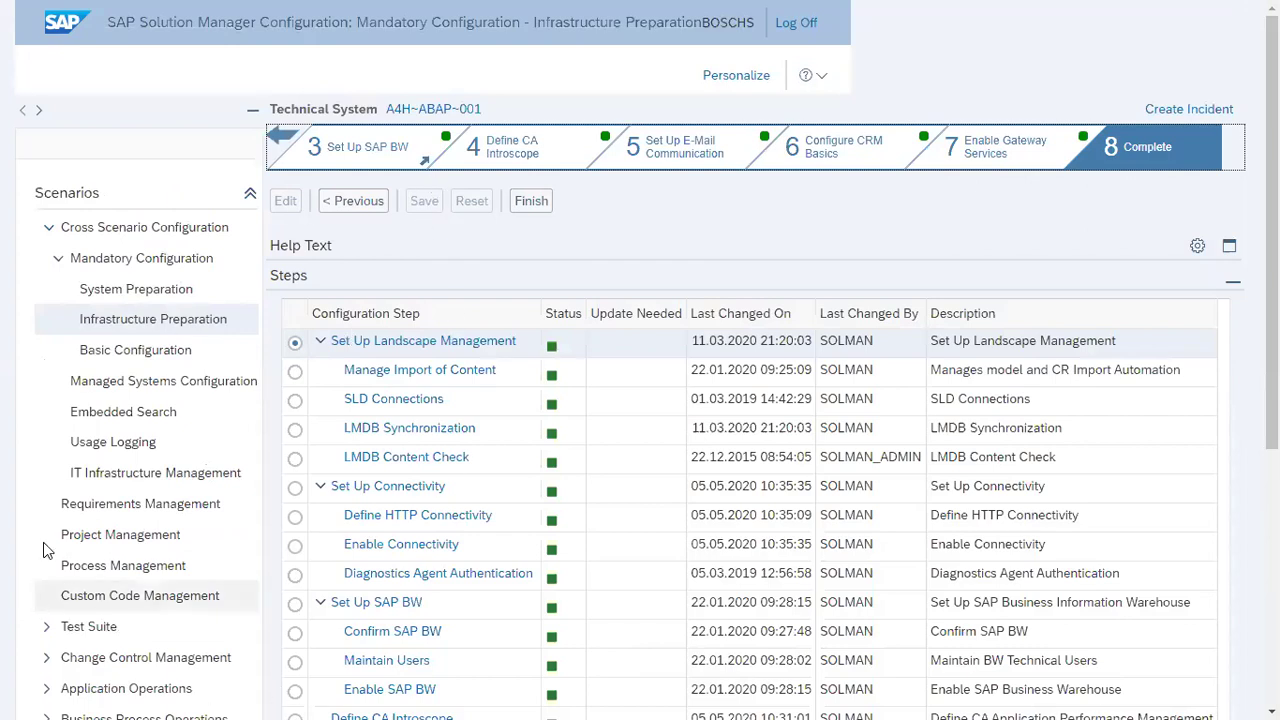
Open the mandatory Basic Configuration scenario, dismiss its authorization message and look through the automatic activities of Configure Basic Functions
{"action": "left_click", "coordinate": [190, 357]}
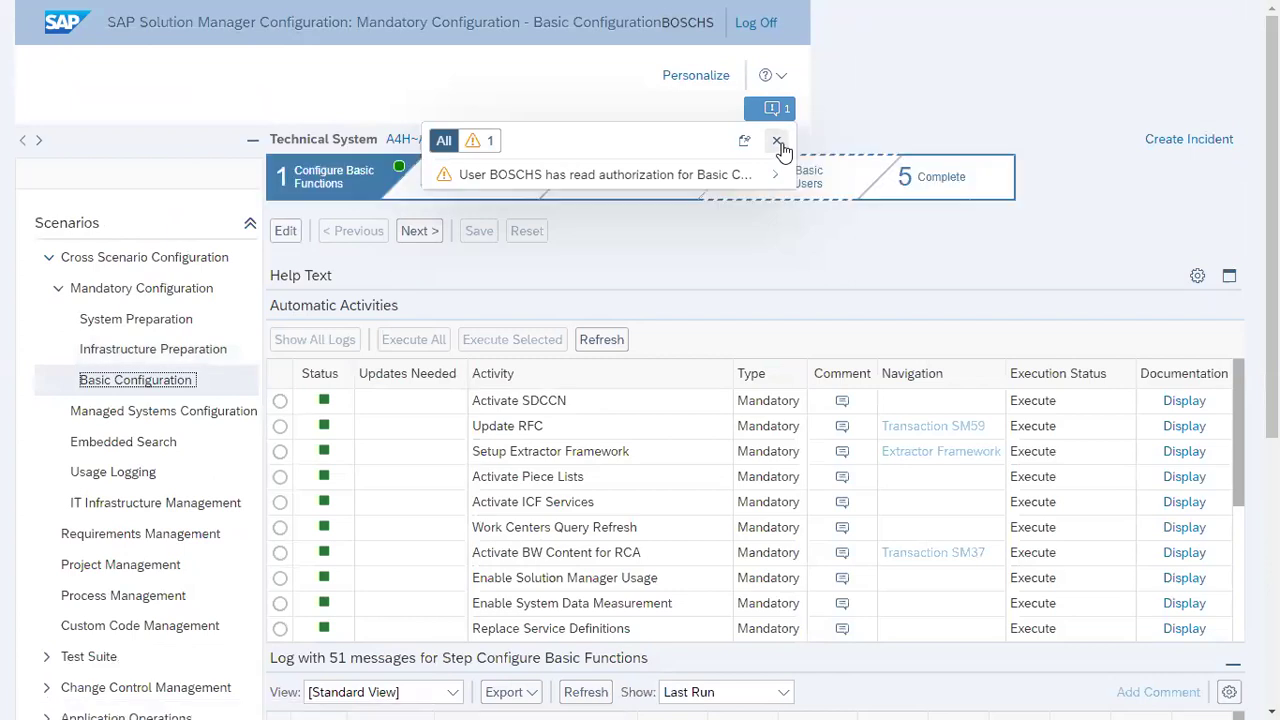
{"action": "left_click", "coordinate": [781, 145]}
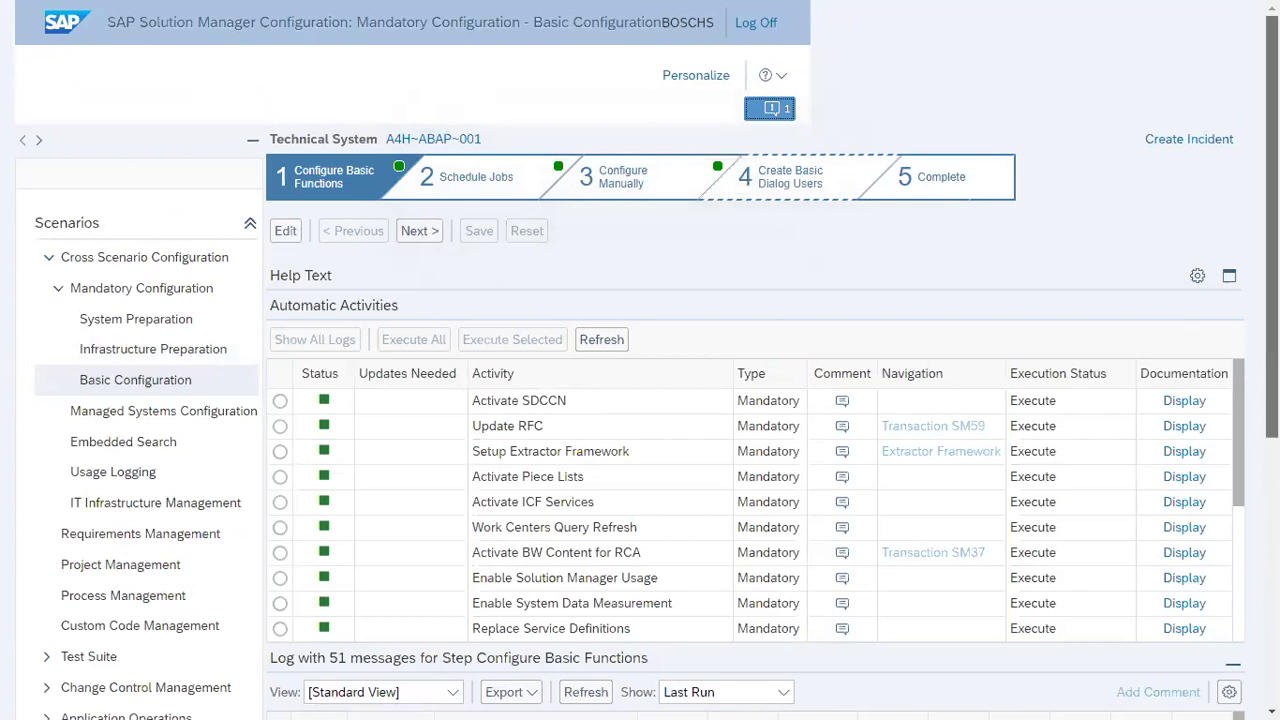
{"action": "scroll", "coordinate": [1233, 337], "scroll_direction": "down", "scroll_amount": 3}
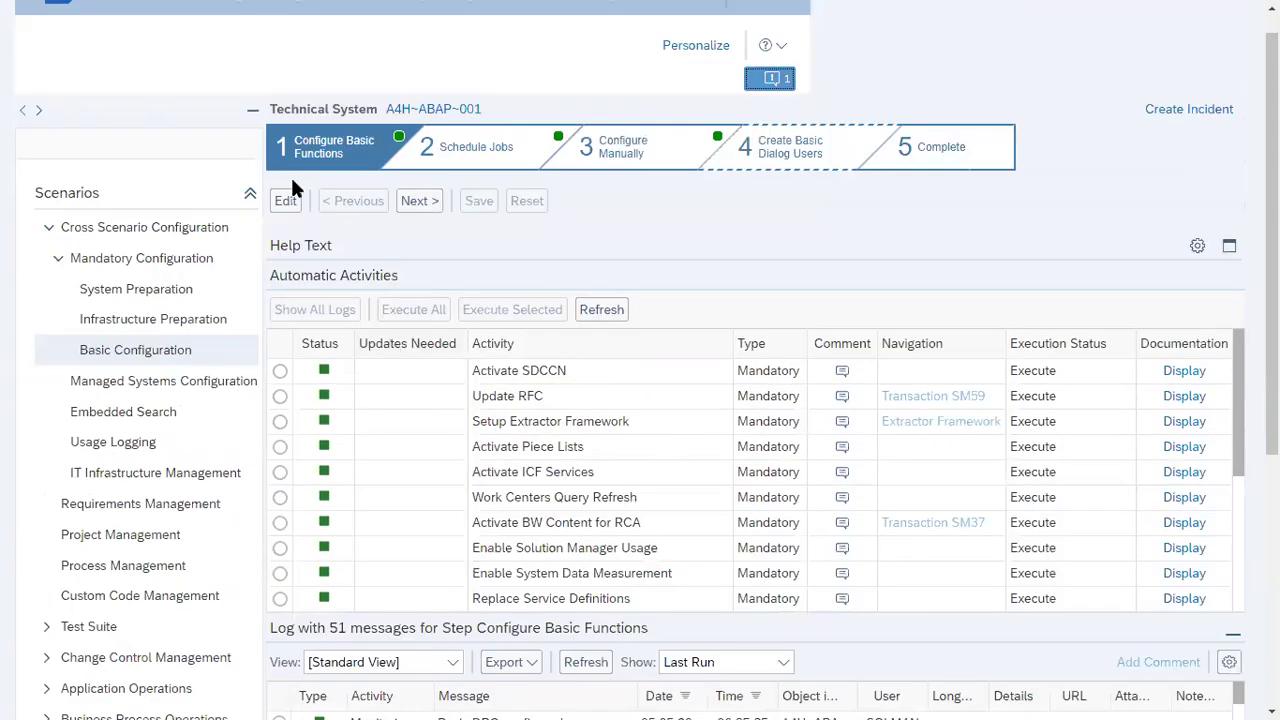
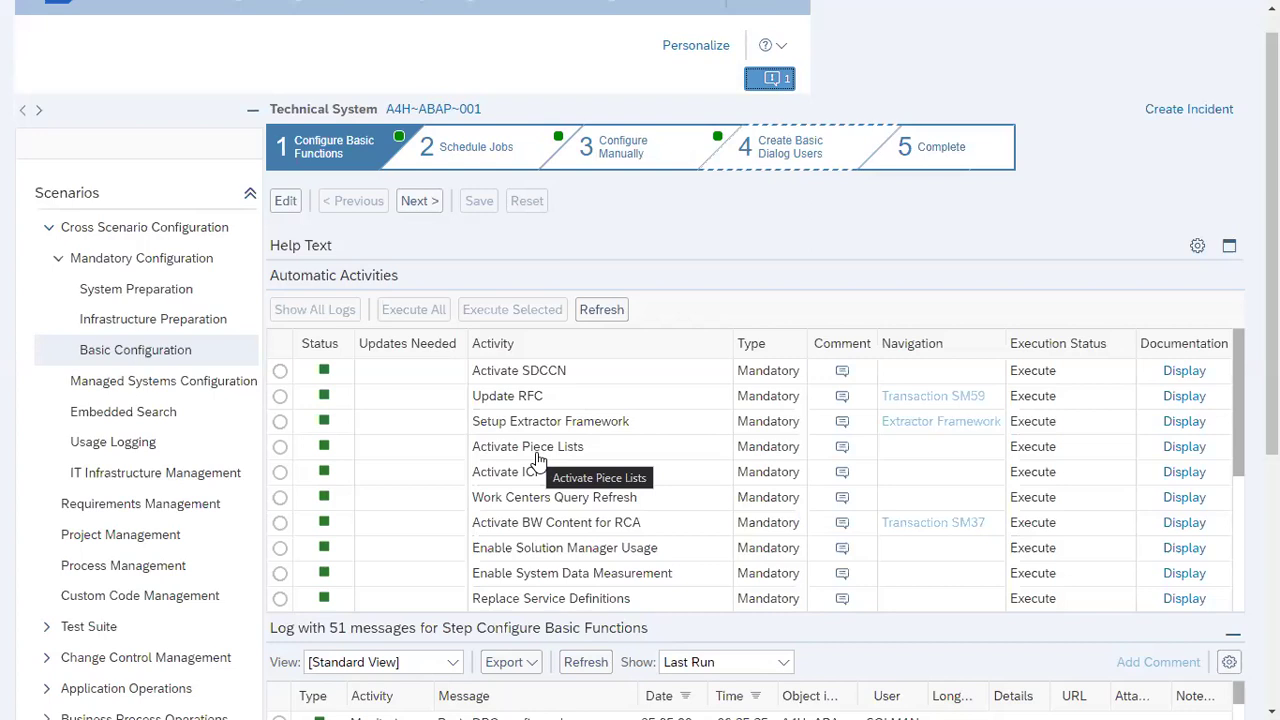
{"action": "left_click", "coordinate": [1240, 520]}
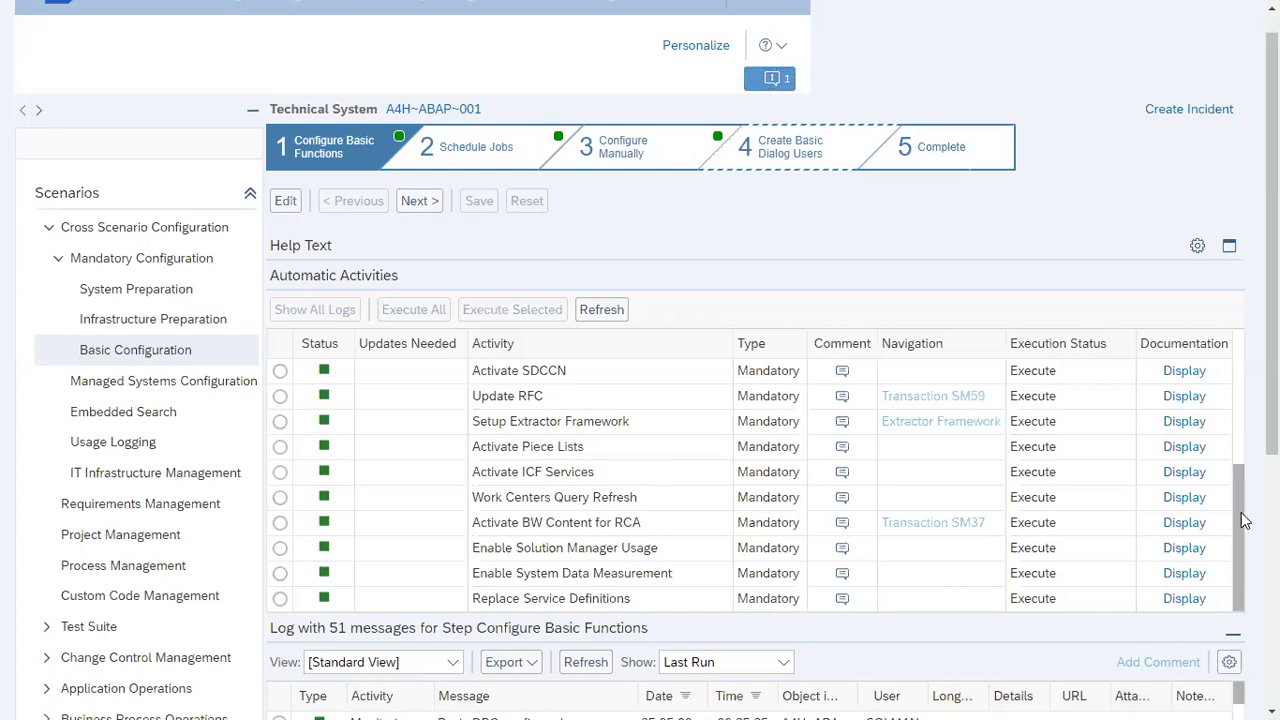
{"action": "left_click", "coordinate": [1238, 413]}
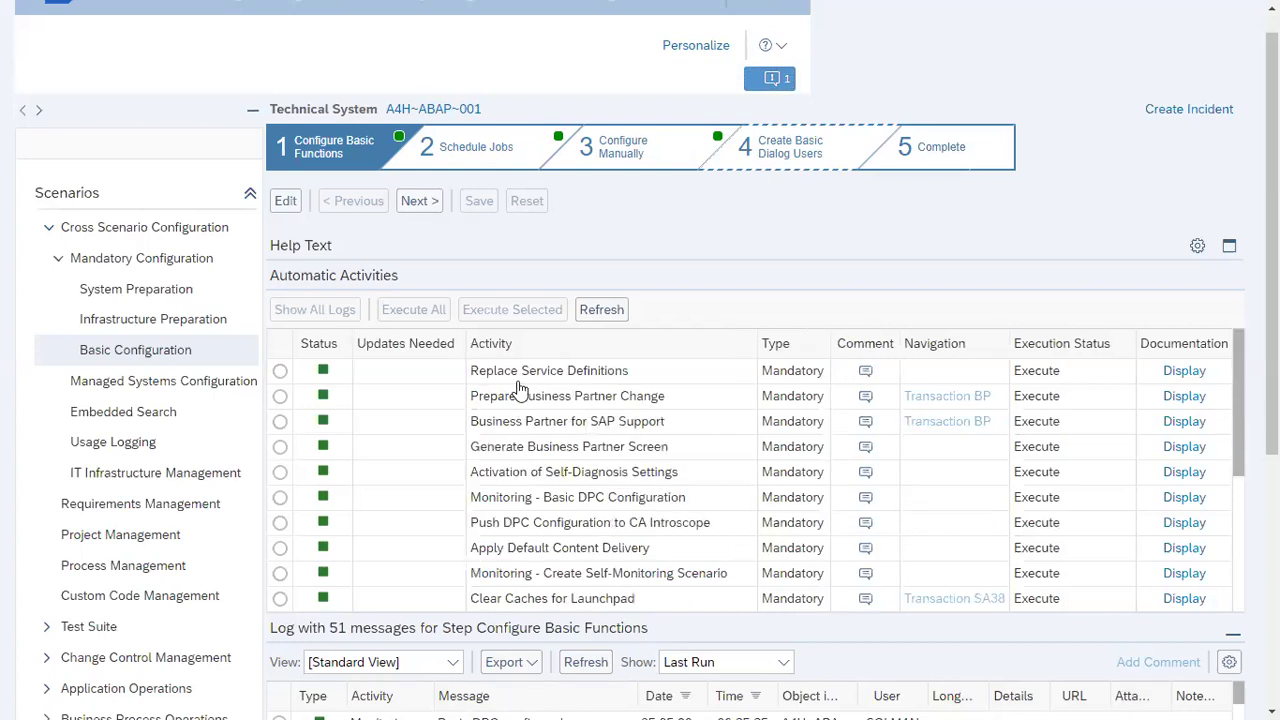
Advance to Schedule Jobs and examine the job schedules down to the EFWK RESOURCE MANAGER job and its report
{"action": "left_click", "coordinate": [412, 210]}
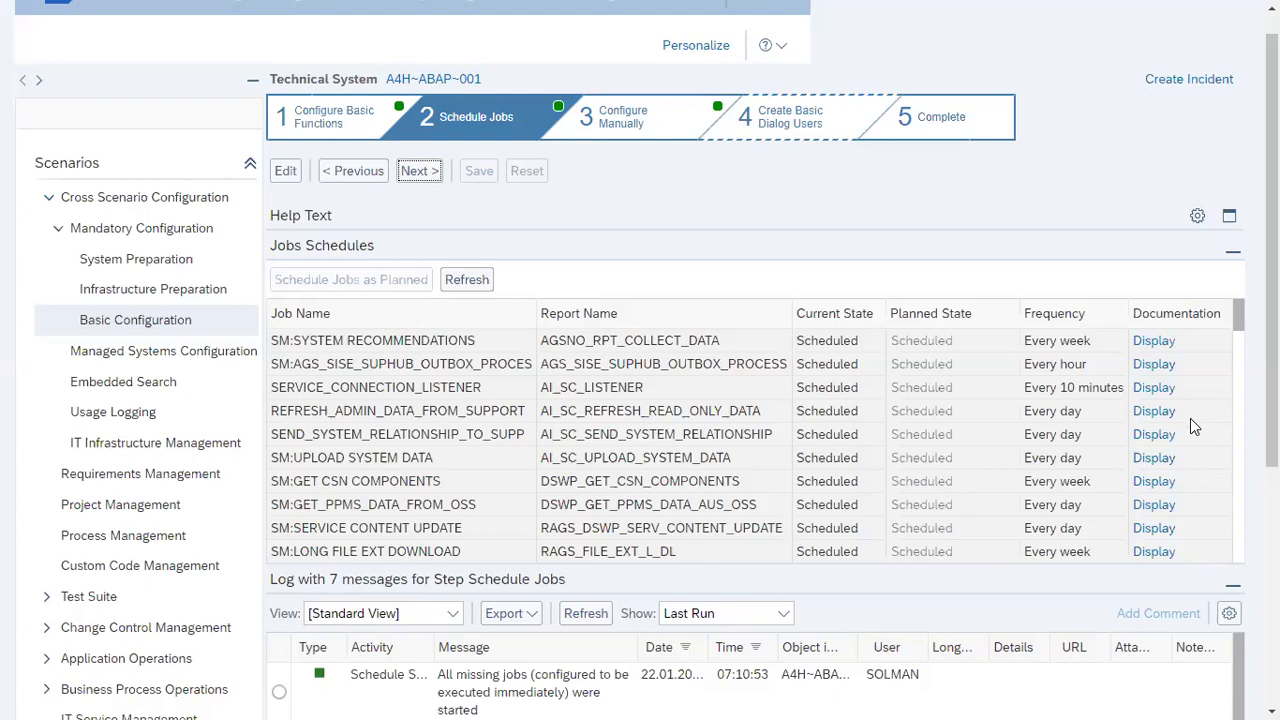
{"action": "left_click", "coordinate": [1240, 472]}
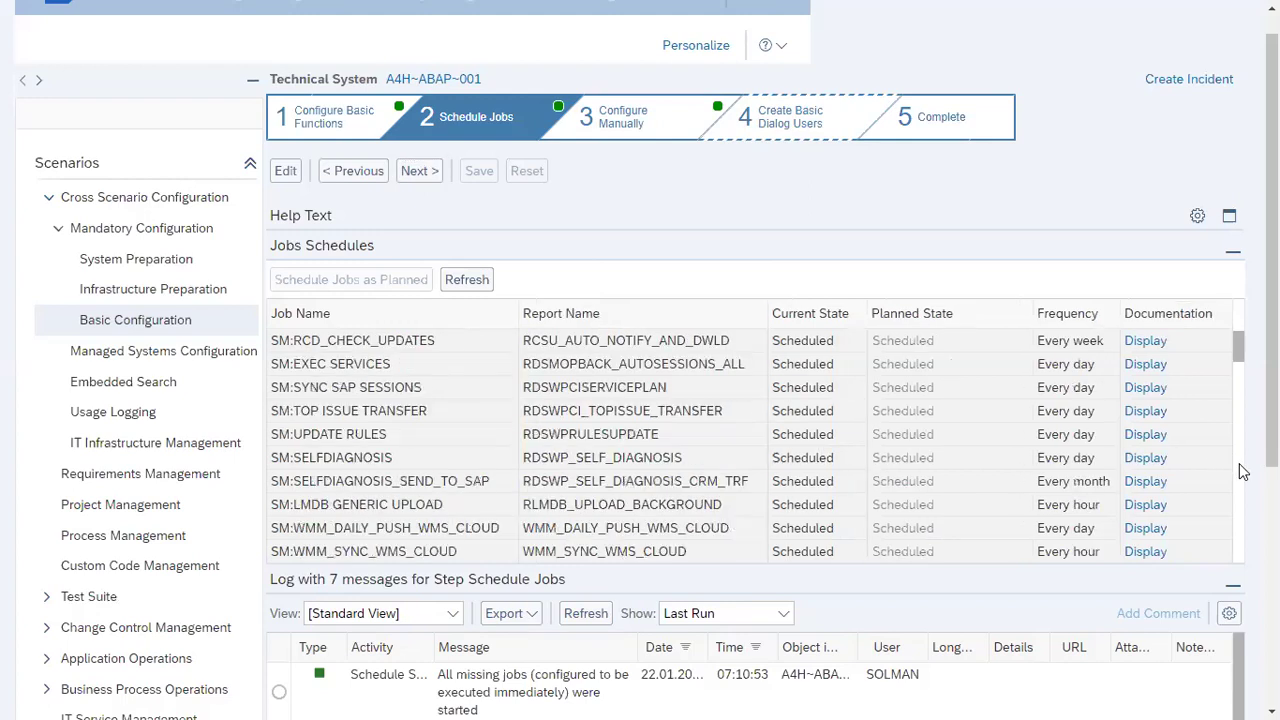
{"action": "left_click", "coordinate": [1240, 472]}
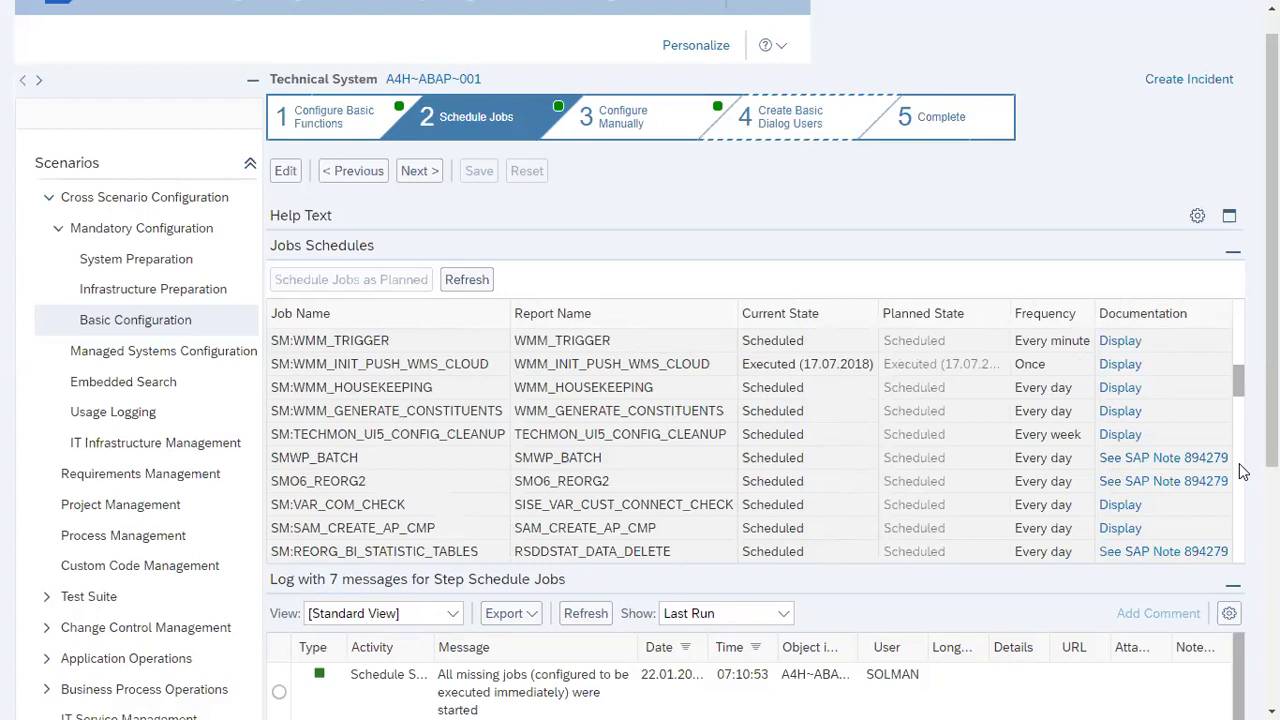
{"action": "left_click", "coordinate": [1240, 472]}
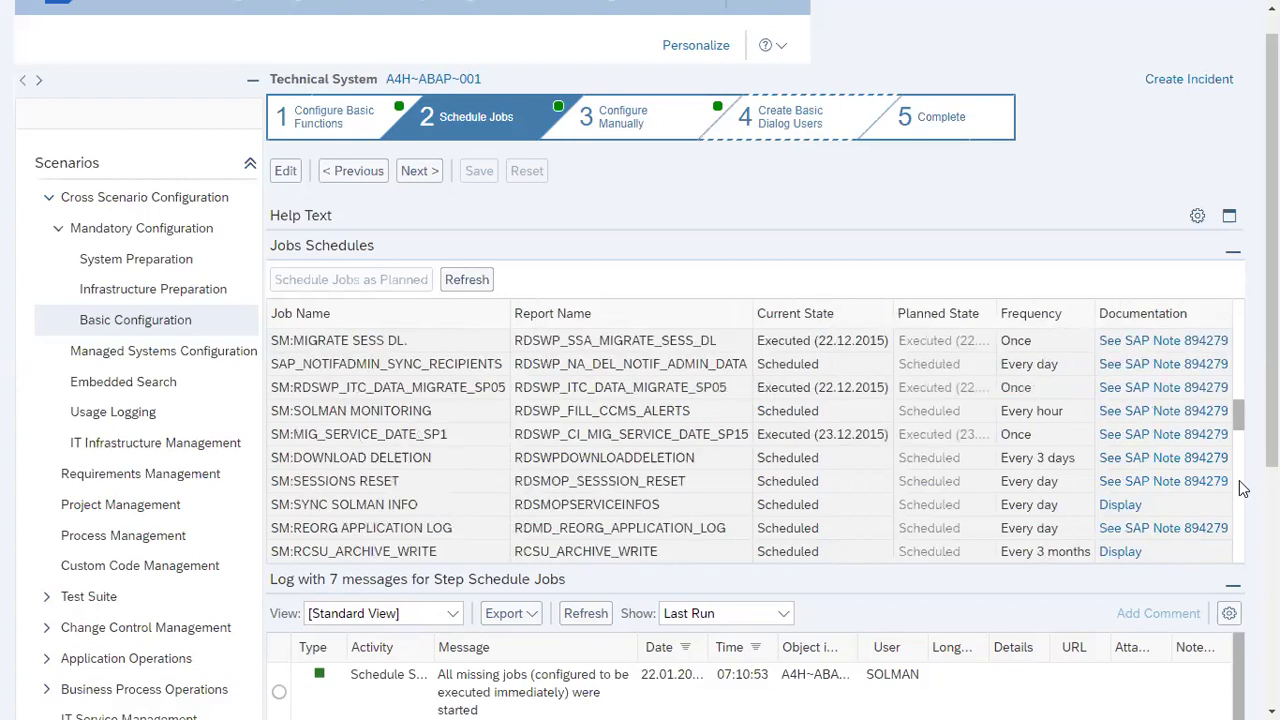
{"action": "left_click", "coordinate": [1240, 490]}
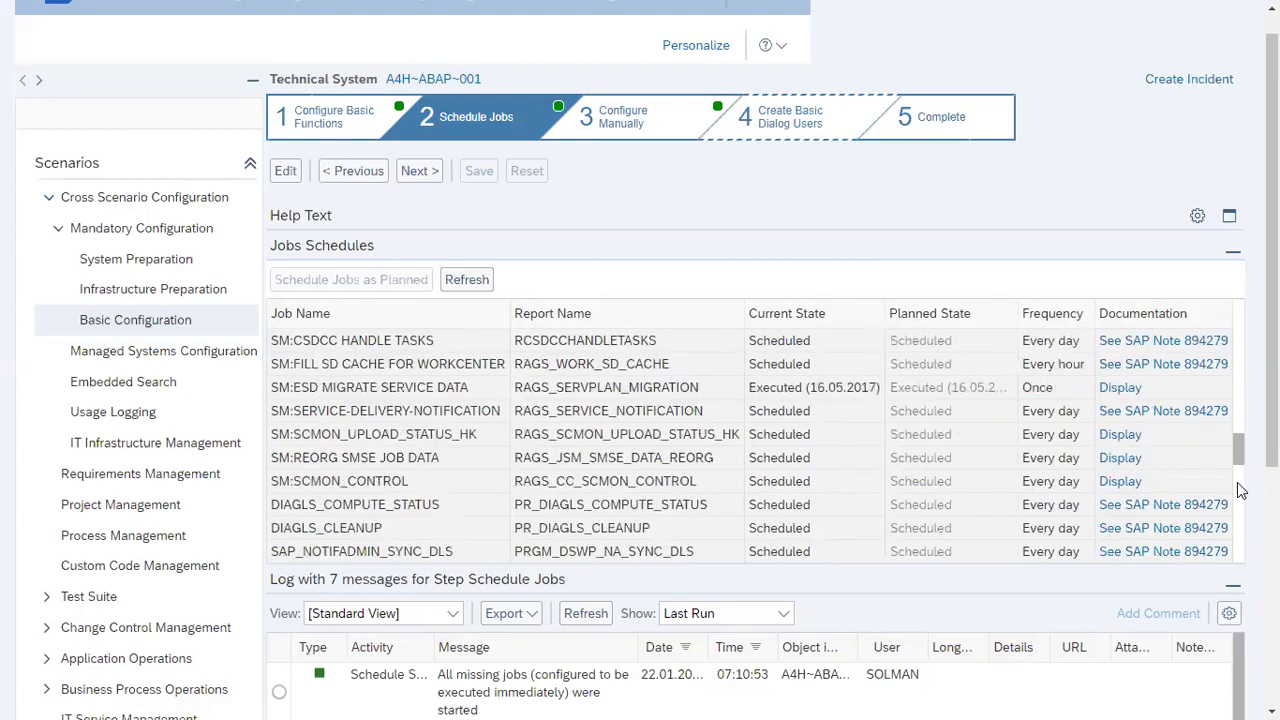
{"action": "left_click", "coordinate": [1240, 490]}
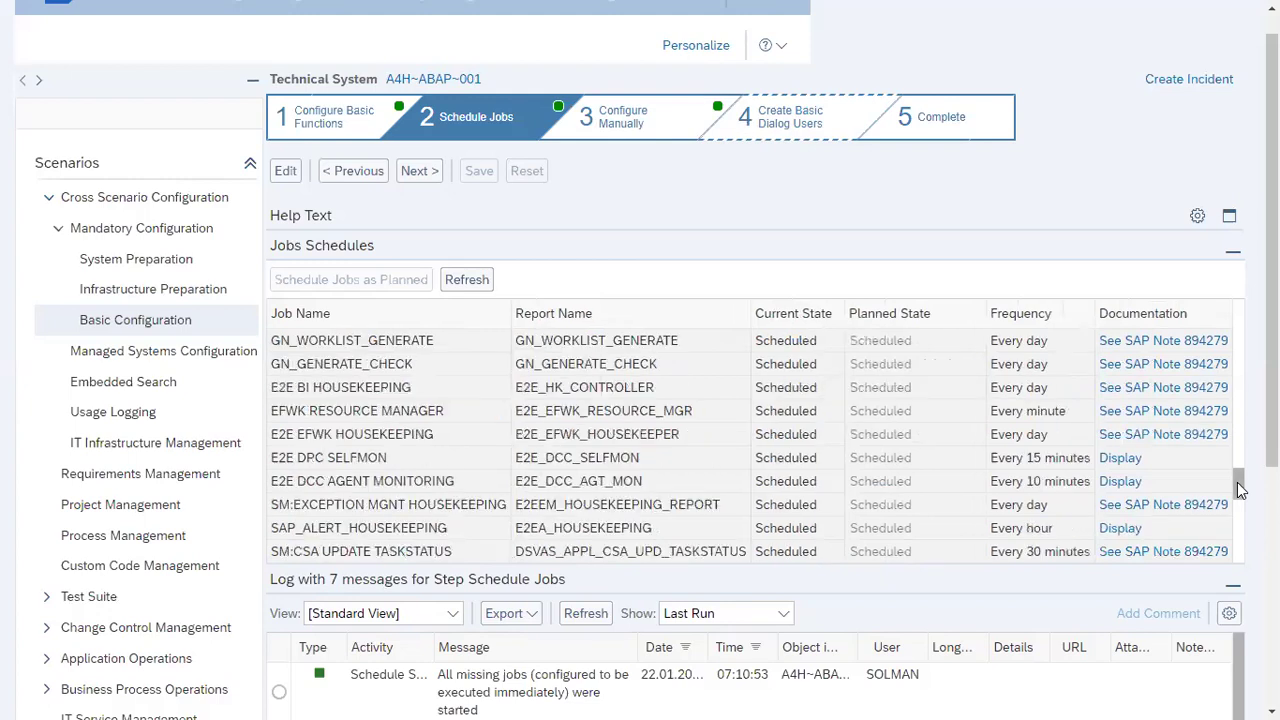
{"action": "left_click", "coordinate": [559, 419]}
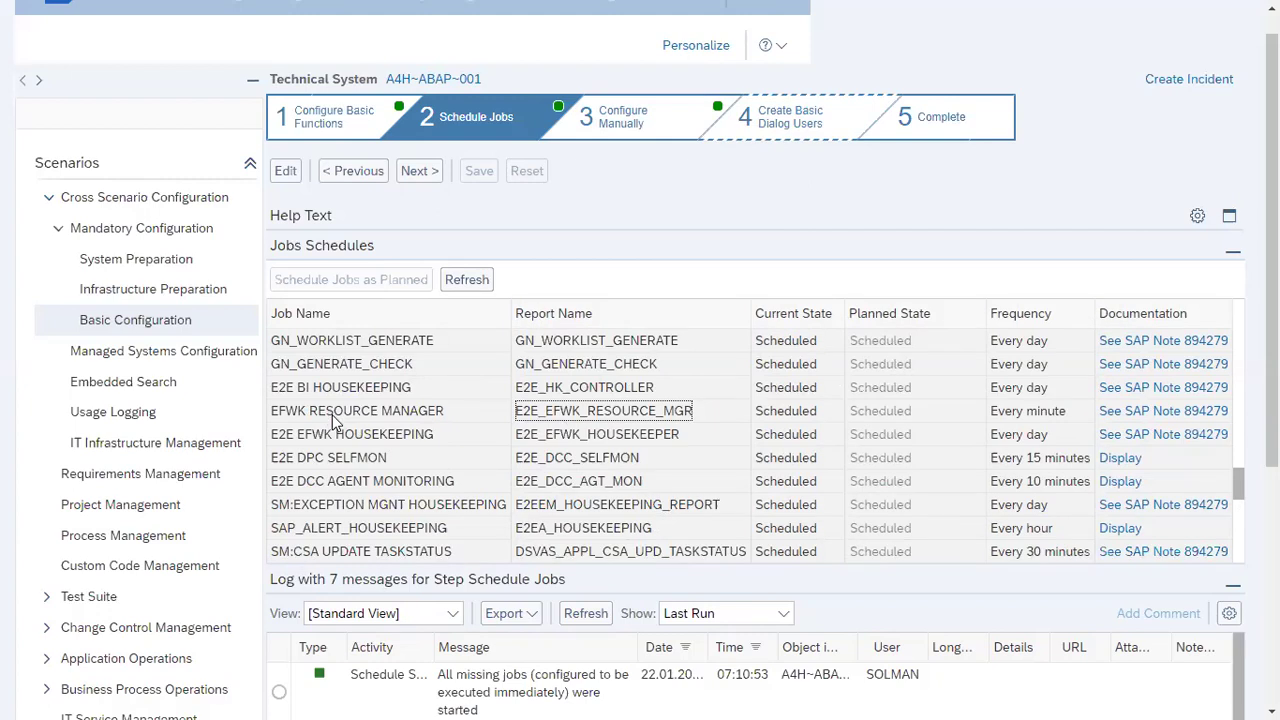
Look through the rest of the job schedules and inspect the SAP_ALERT_CALCULATION_ENGINE job
{"action": "left_click", "coordinate": [1237, 534]}
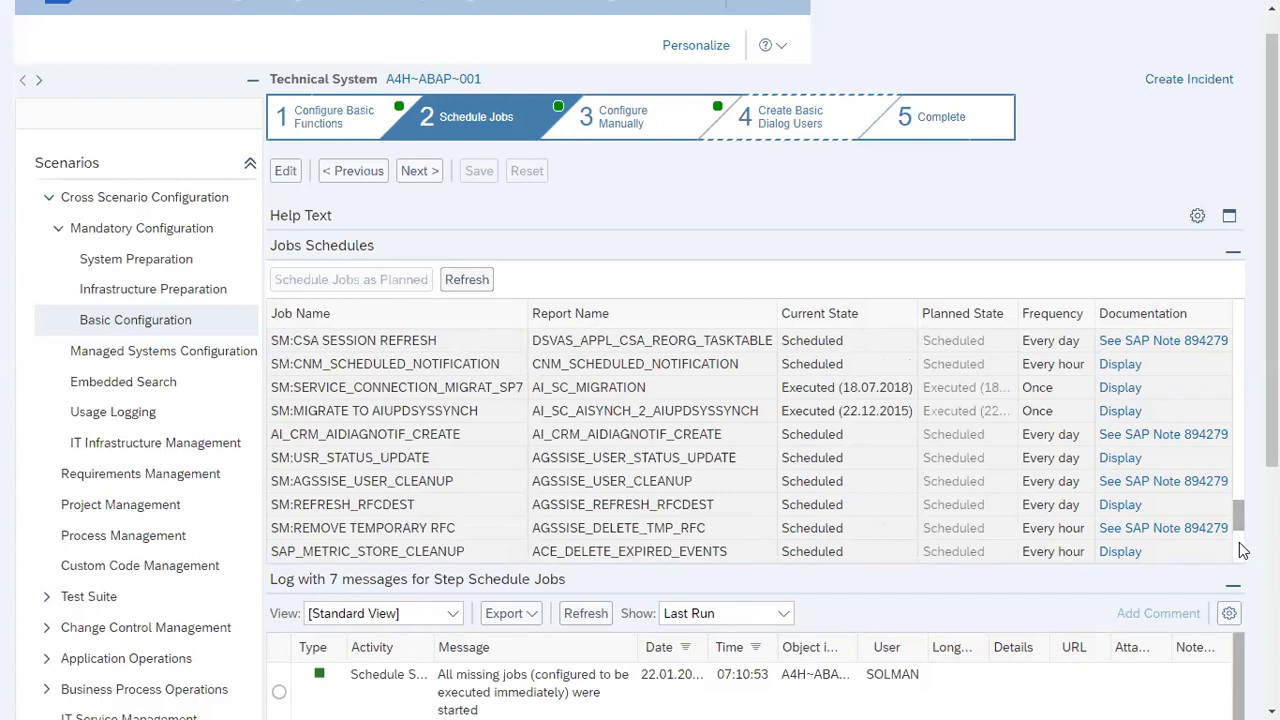
{"action": "left_click", "coordinate": [1240, 549]}
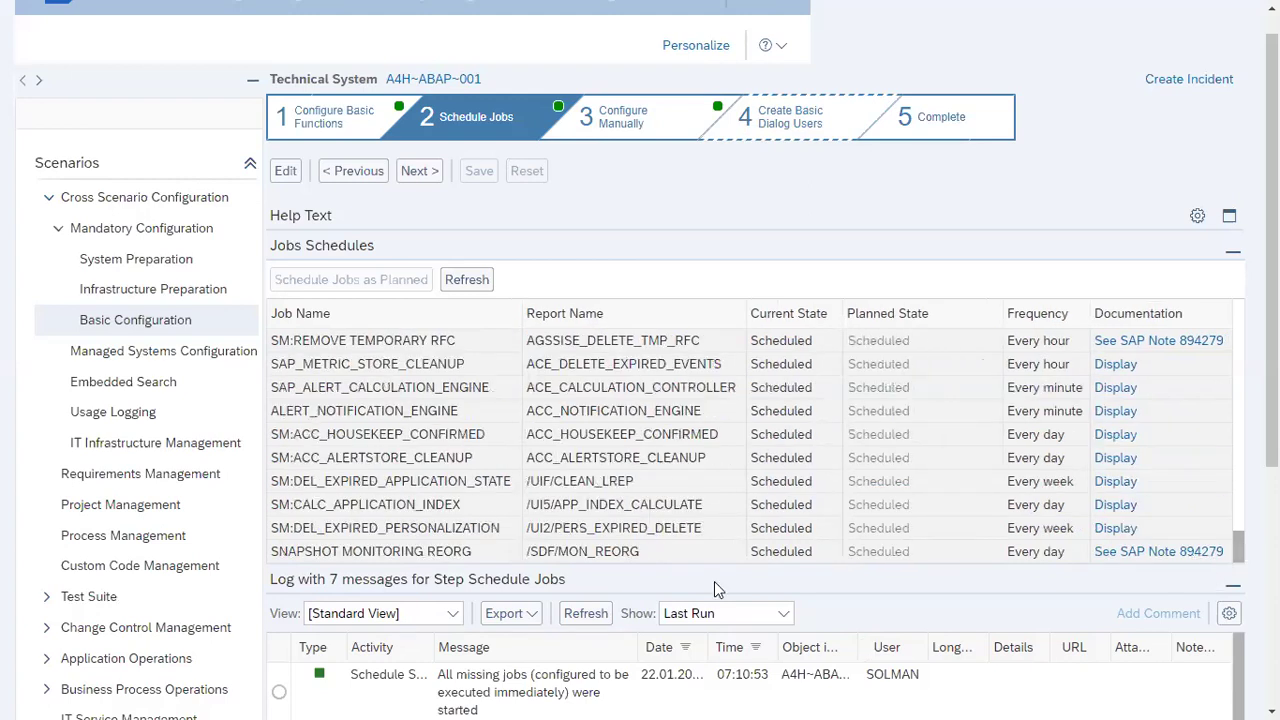
{"action": "left_click", "coordinate": [373, 392]}
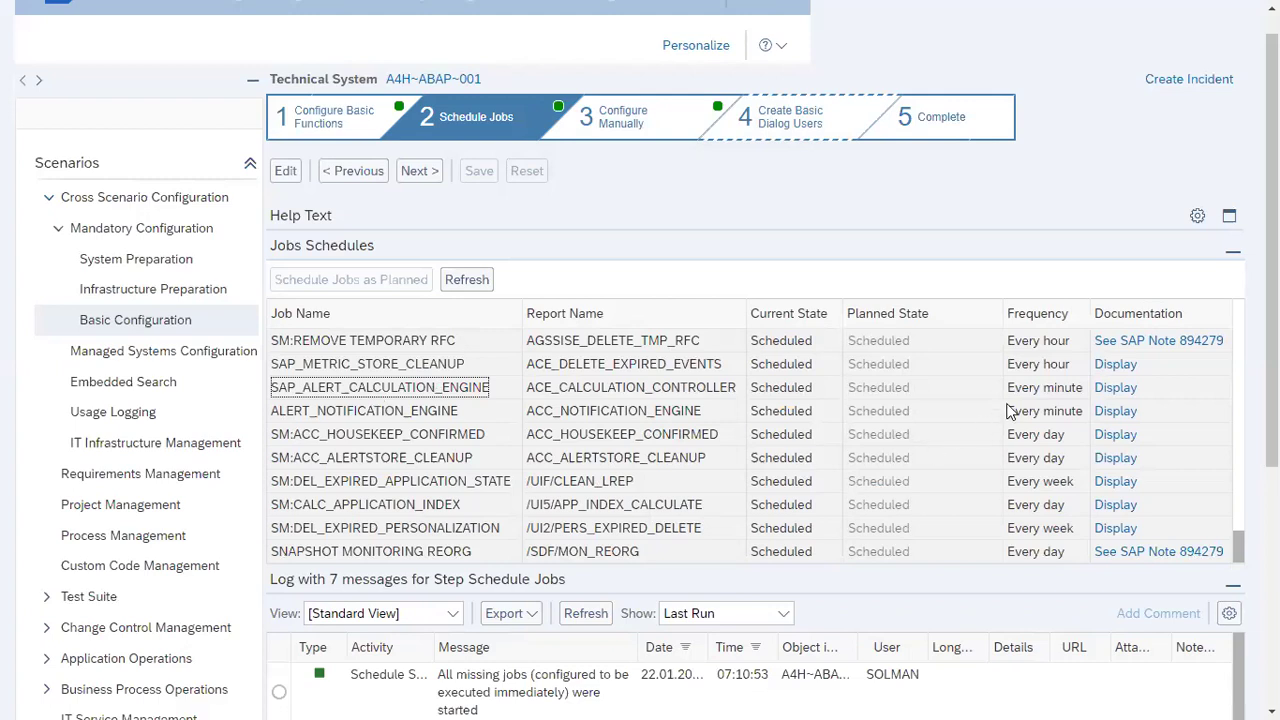
{"action": "left_click", "coordinate": [1242, 331]}
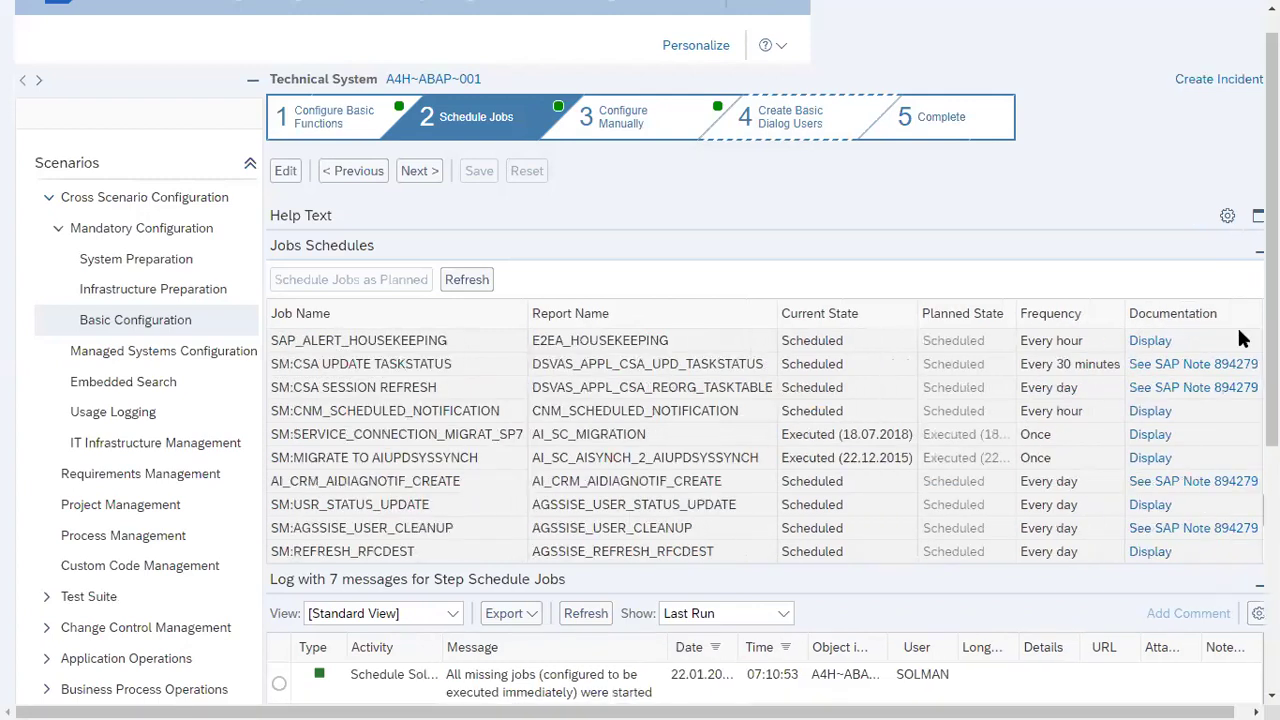
{"action": "left_click", "coordinate": [1240, 338]}
Advance to Configure Manually and view the logs of the manual activities from Delete Session Documents and Download through the LMDB change history cleanup
{"action": "left_click", "coordinate": [424, 178]}
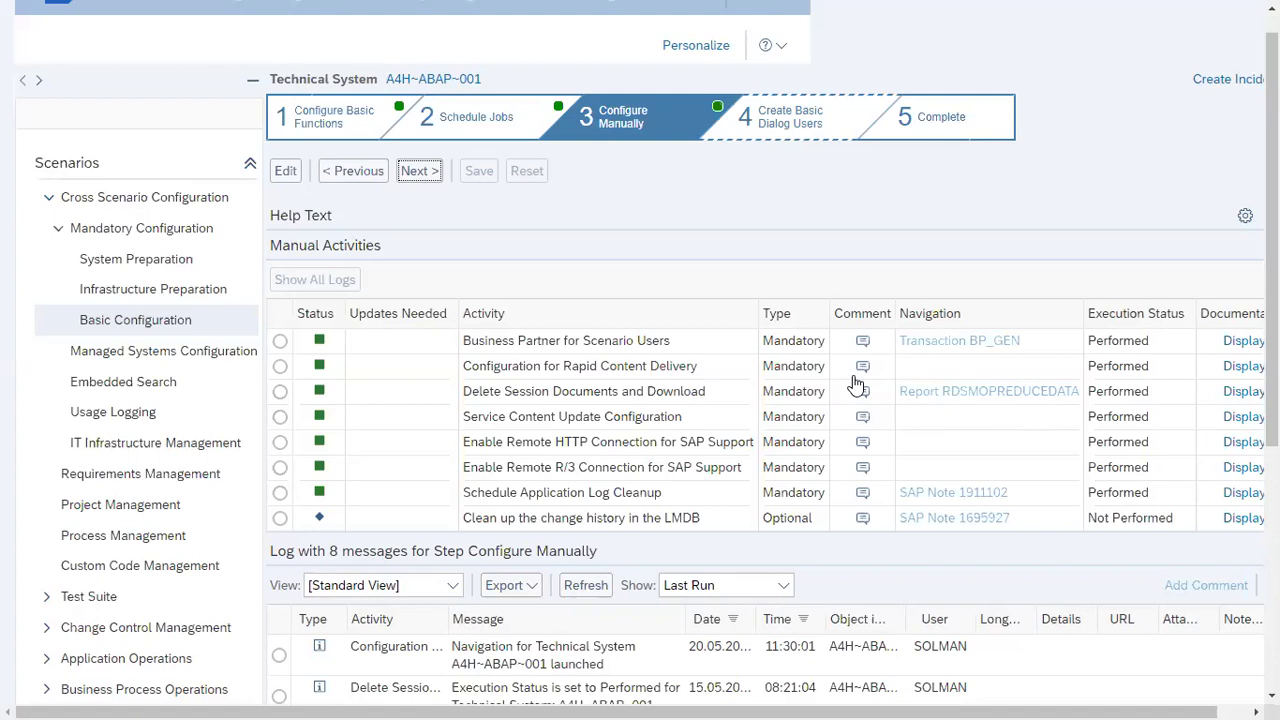
{"action": "left_click", "coordinate": [699, 399]}
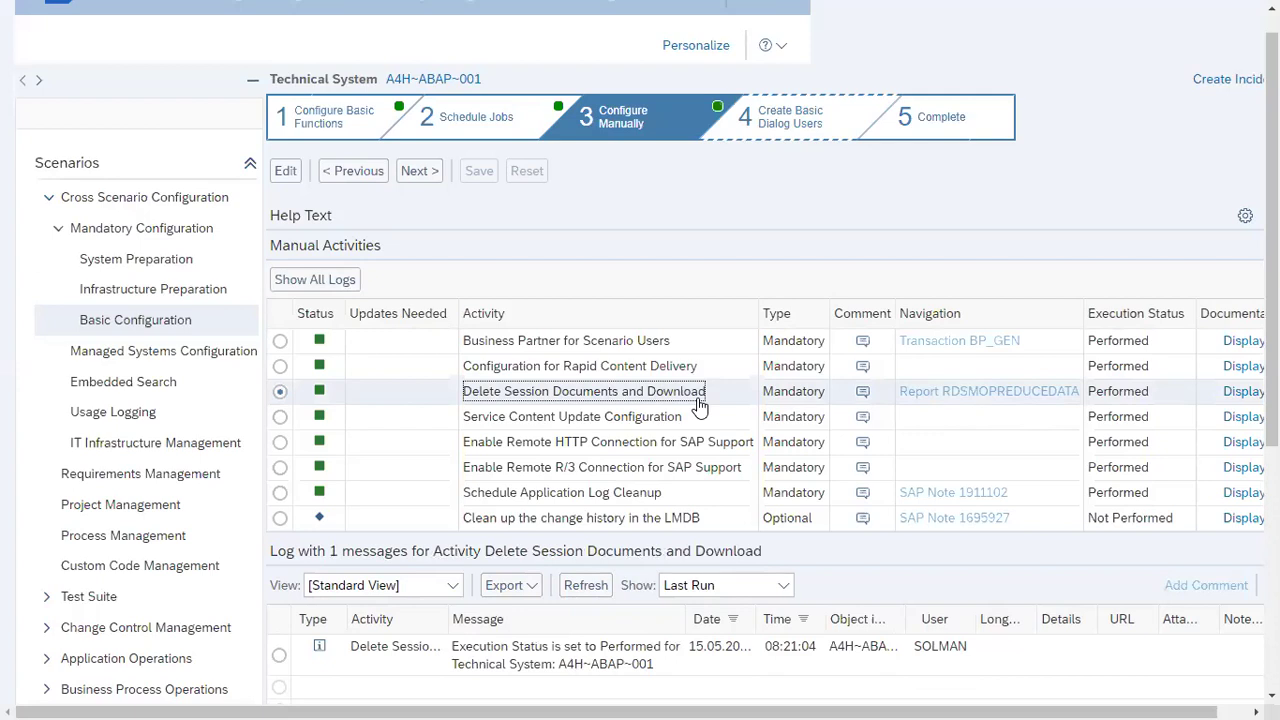
{"action": "left_click", "coordinate": [584, 420]}
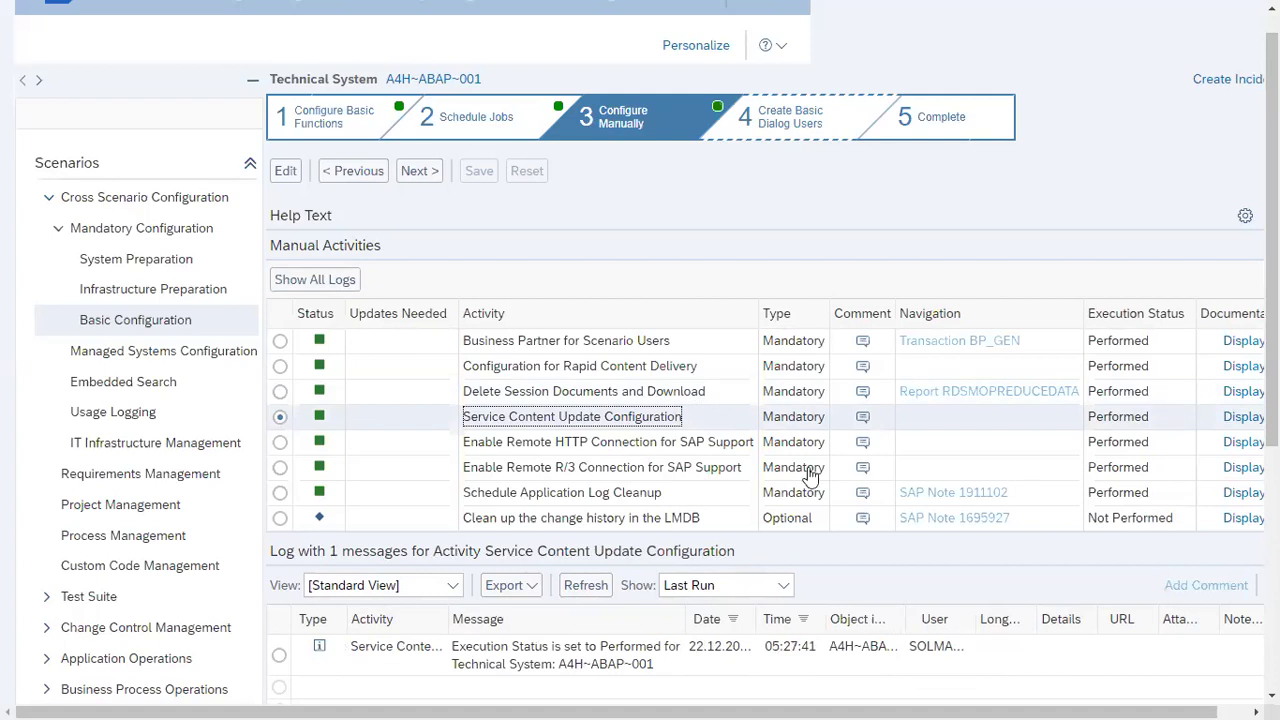
{"action": "left_click", "coordinate": [740, 447]}
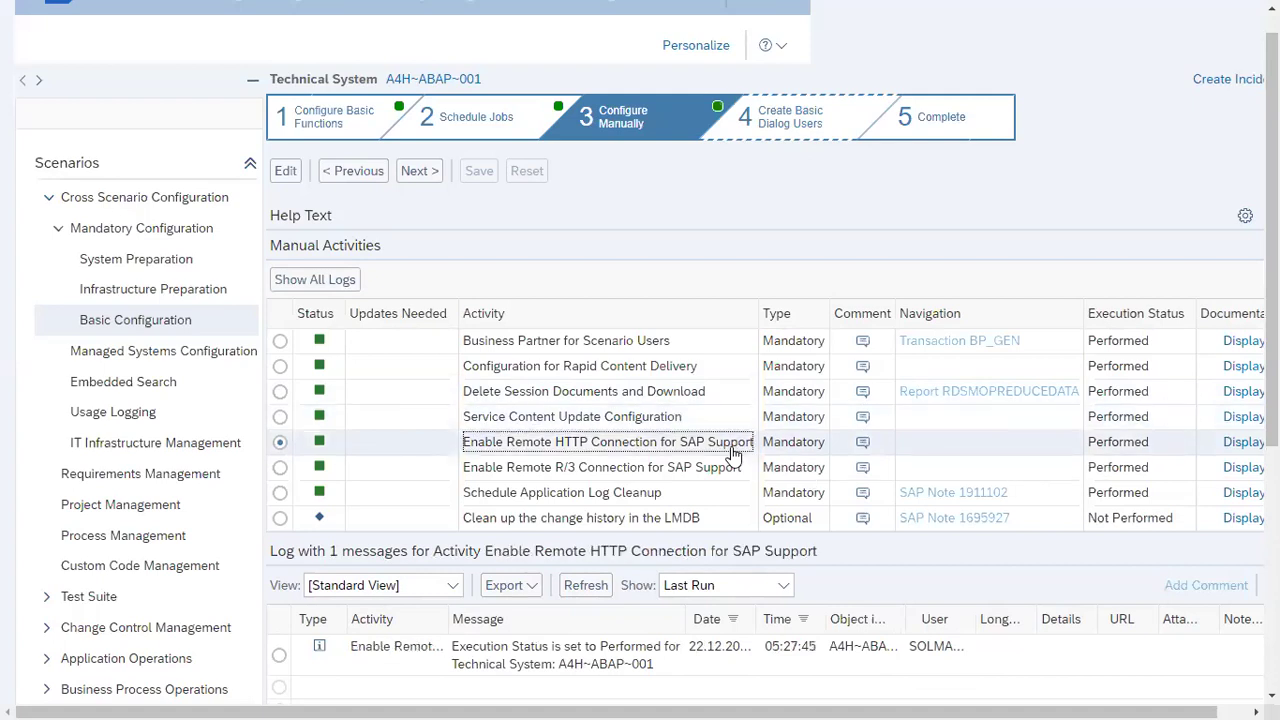
{"action": "left_click", "coordinate": [708, 476]}
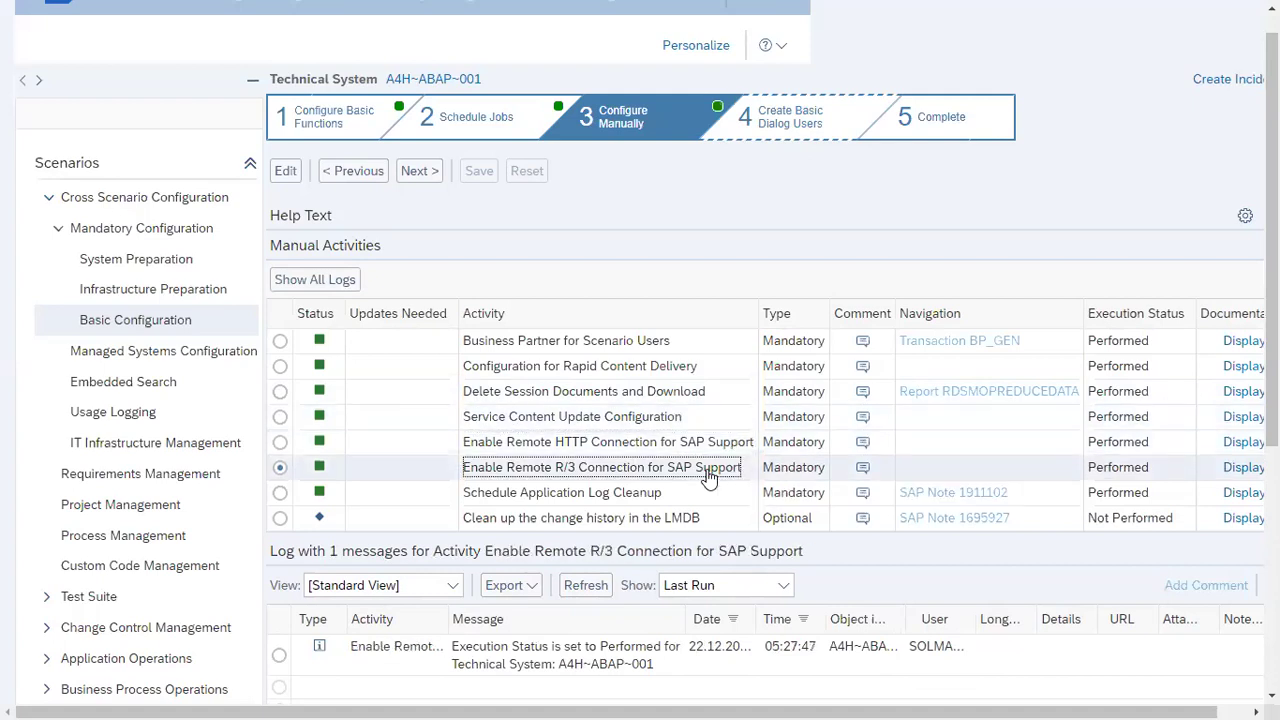
{"action": "left_click", "coordinate": [673, 498]}
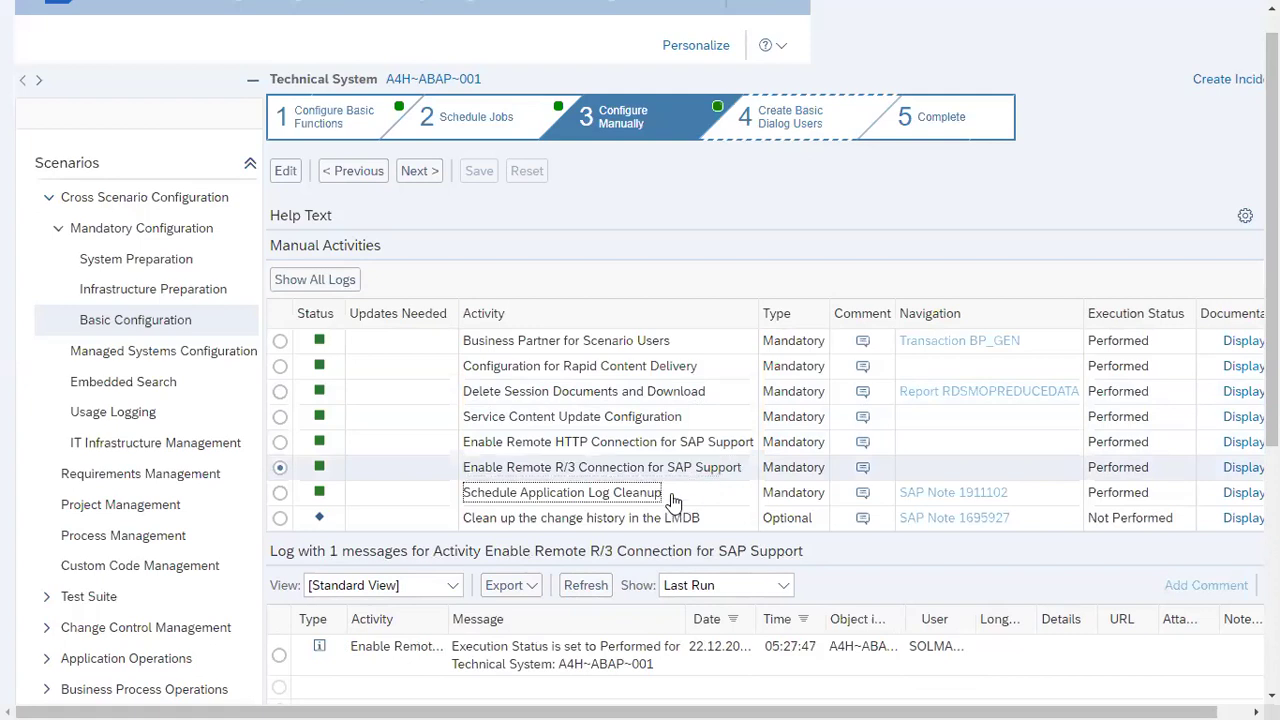
{"action": "left_click", "coordinate": [708, 519]}
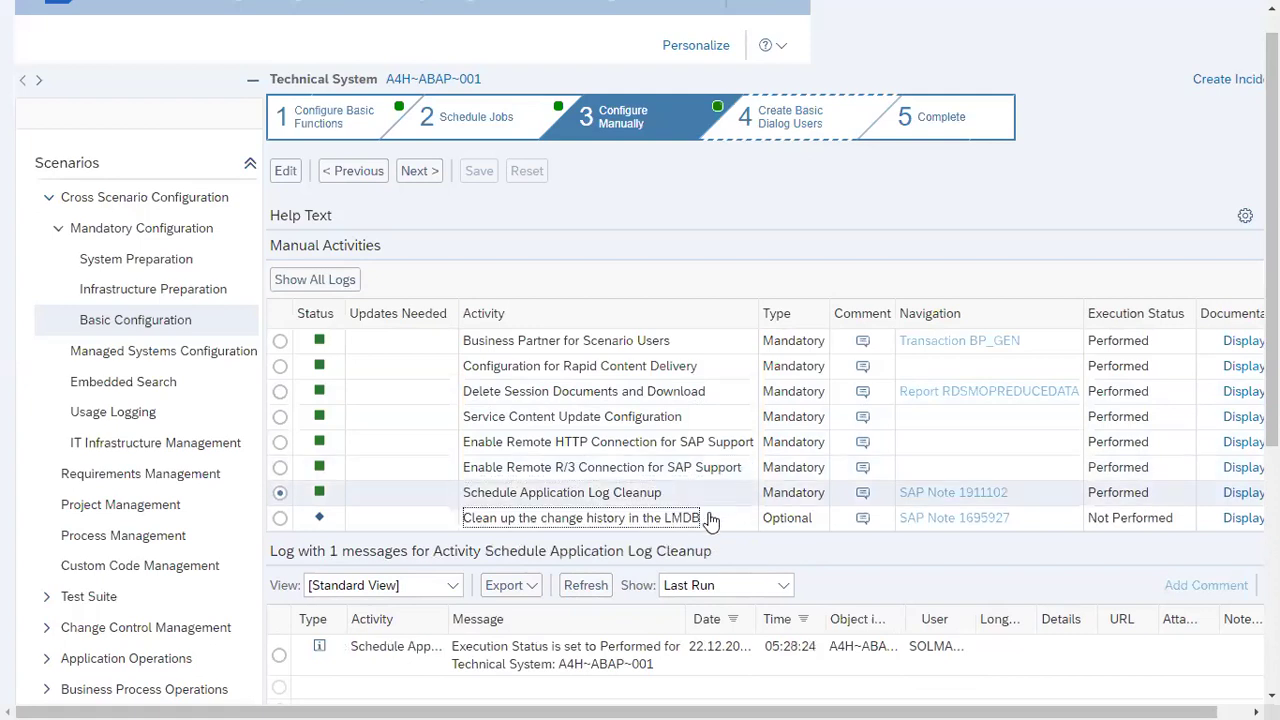
Read the documentation of the Schedule Application Log Cleanup activity, including its SAP Note reference, and close it
{"action": "left_click", "coordinate": [675, 500]}
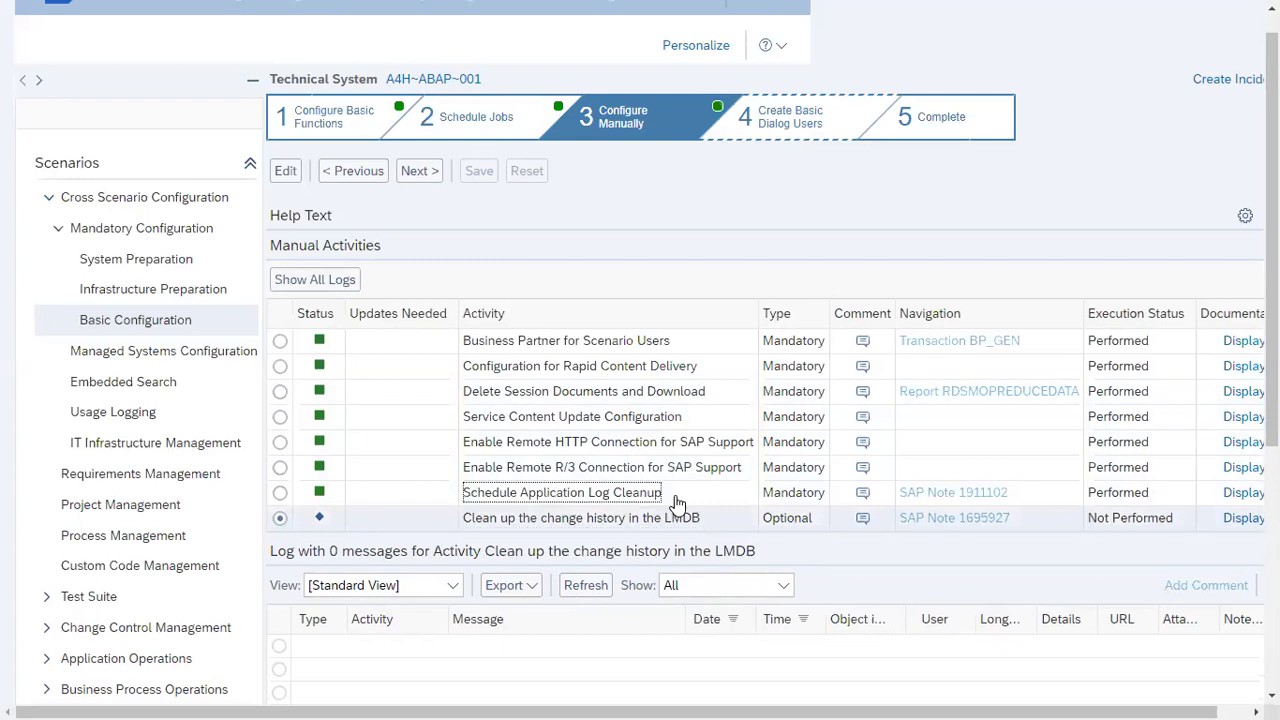
{"action": "left_click", "coordinate": [1238, 500]}
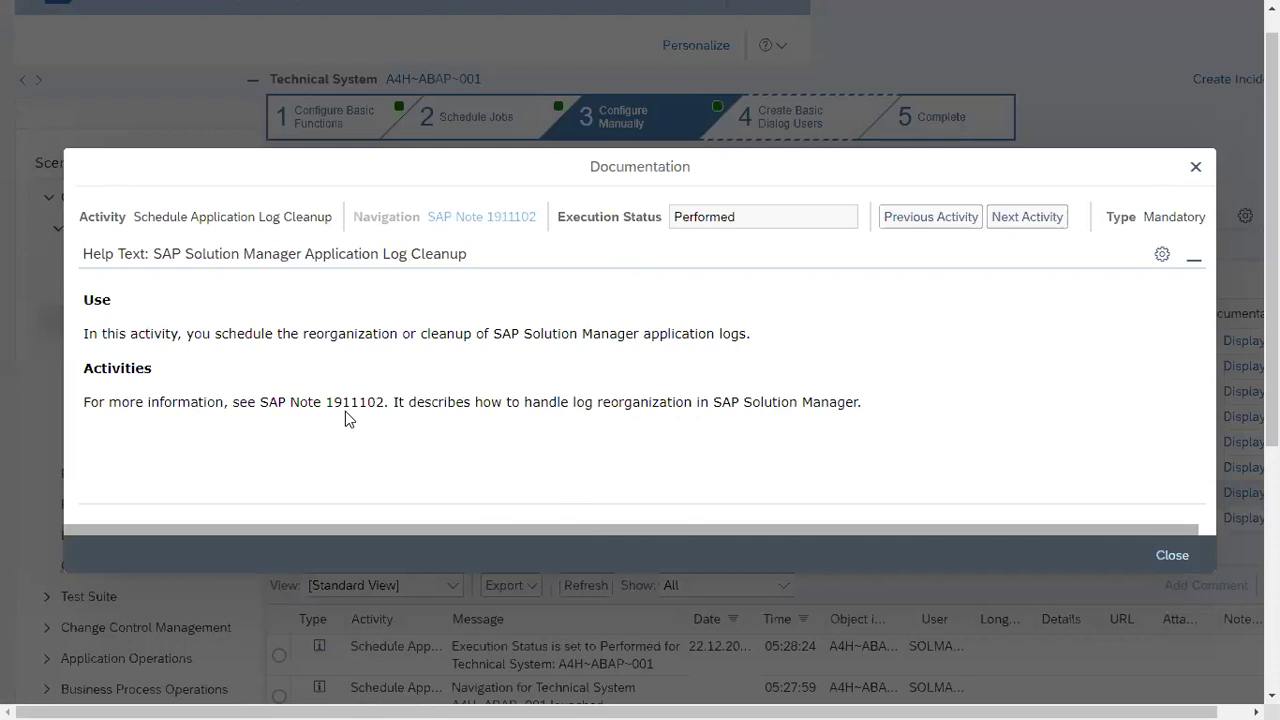
{"action": "left_click_drag", "start_coordinate": [343, 404], "coordinate": [429, 404]}
{"action": "left_click", "coordinate": [1174, 557]}
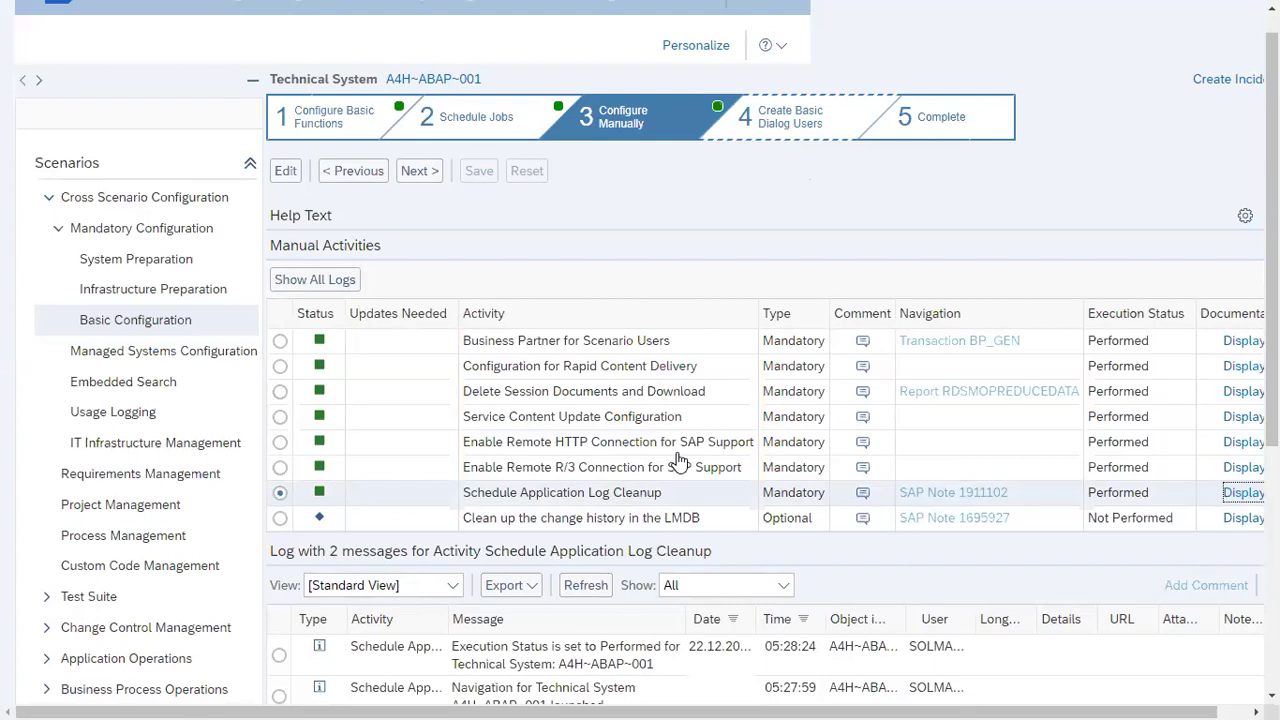
Advance to Create Basic Dialog Users and examine the SAPSUPPORT dialog user's details and required roles
{"action": "left_click", "coordinate": [410, 176]}
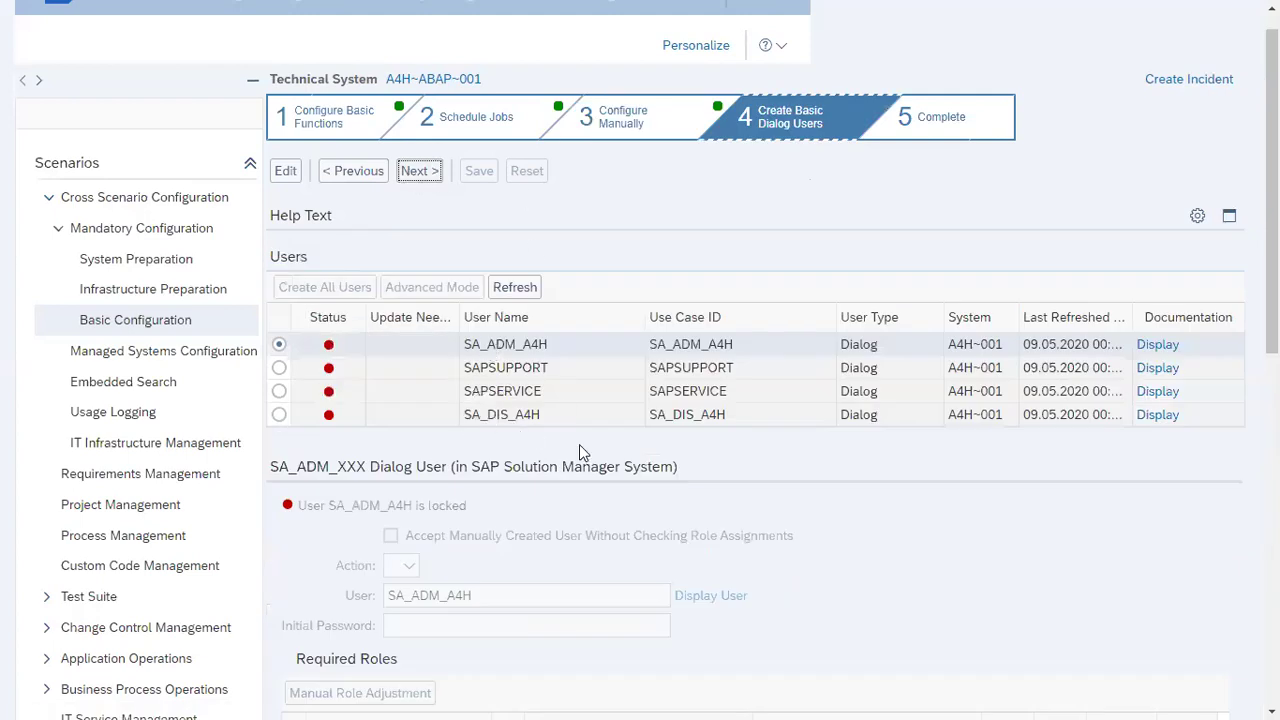
{"action": "left_click", "coordinate": [530, 374]}
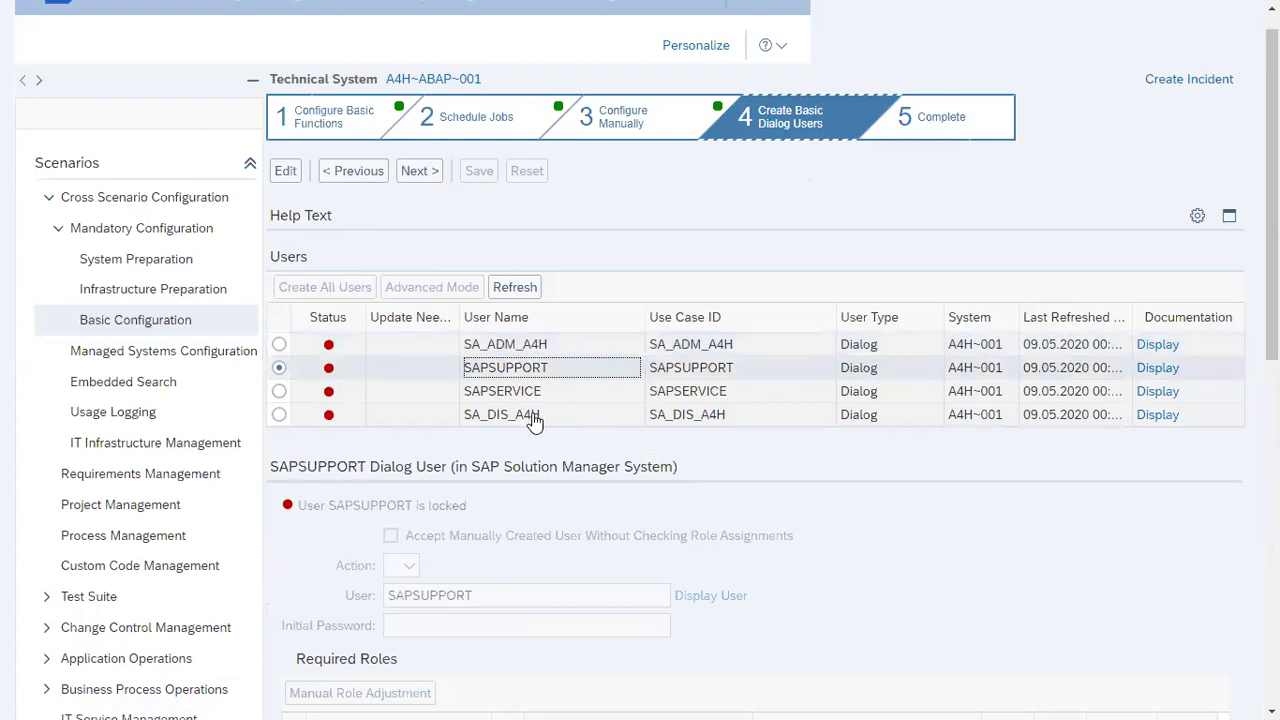
{"action": "left_click_drag", "start_coordinate": [1272, 190], "coordinate": [1272, 323]}
{"action": "scroll", "coordinate": [1246, 291], "scroll_direction": "up", "scroll_amount": 3}
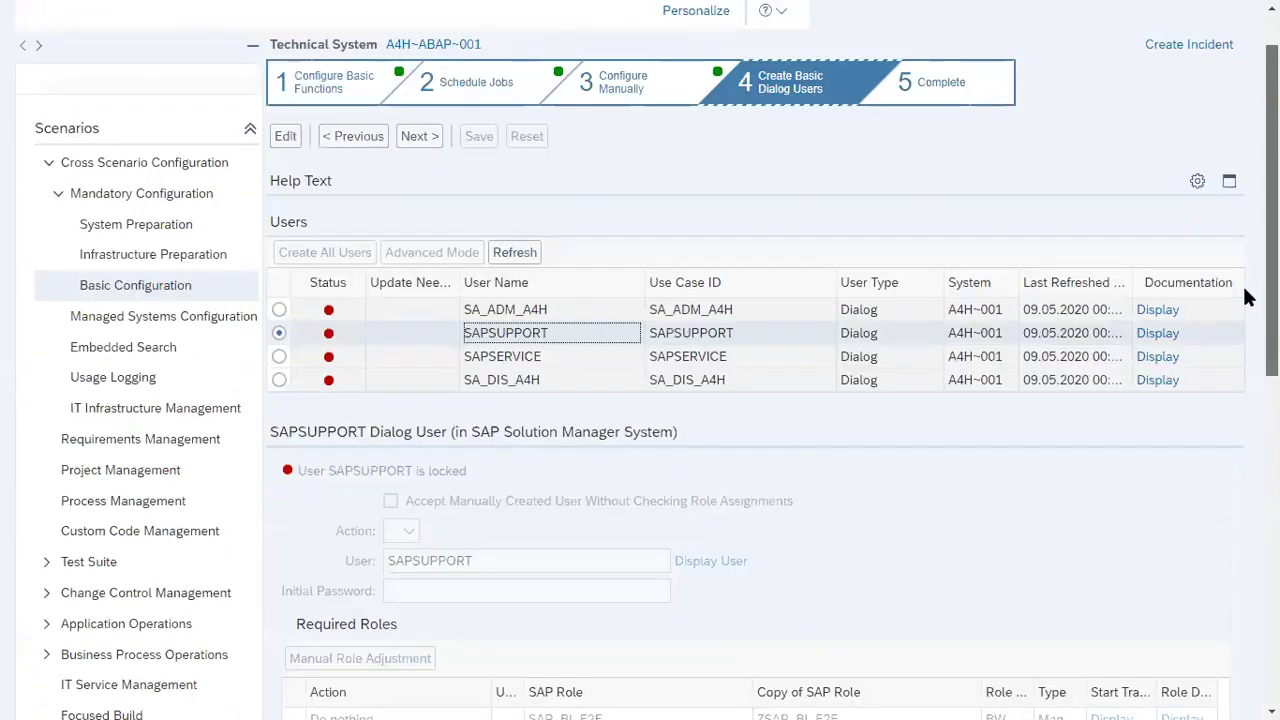
{"action": "scroll", "coordinate": [1246, 291], "scroll_direction": "down", "scroll_amount": 2}
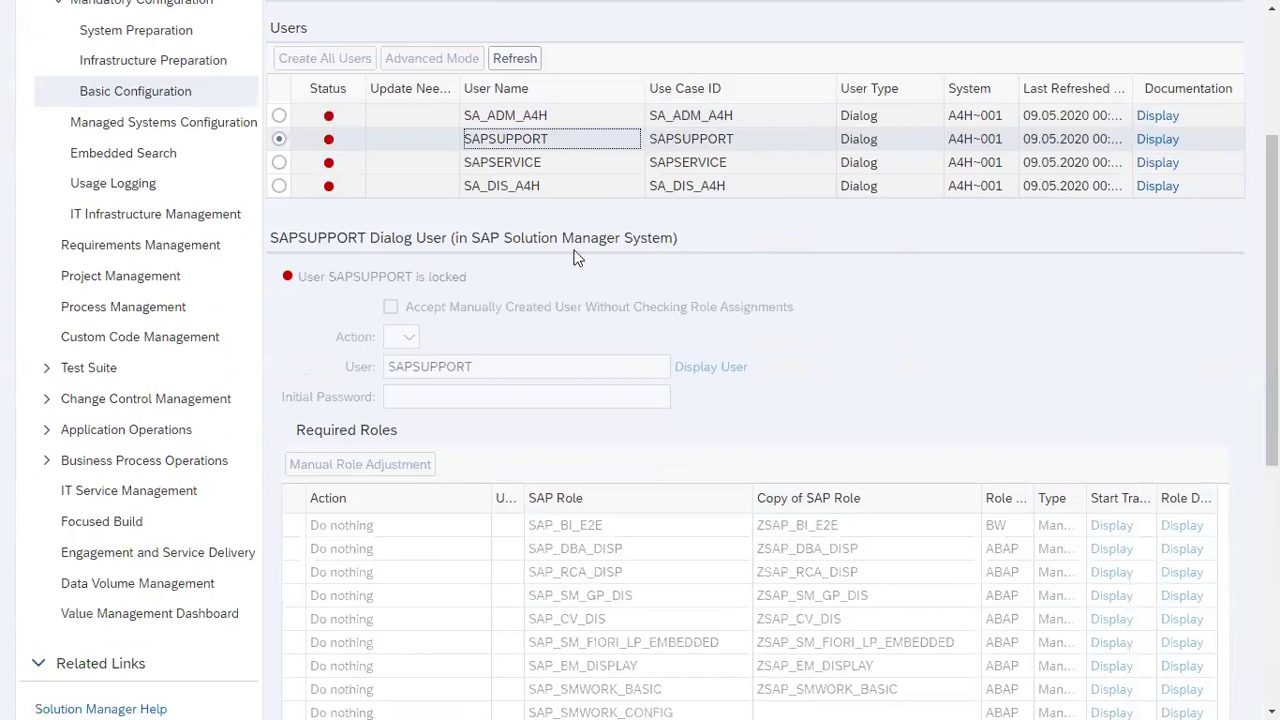
Examine the SA_DIS_A4H dialog user's details and required roles
{"action": "left_click", "coordinate": [532, 190]}
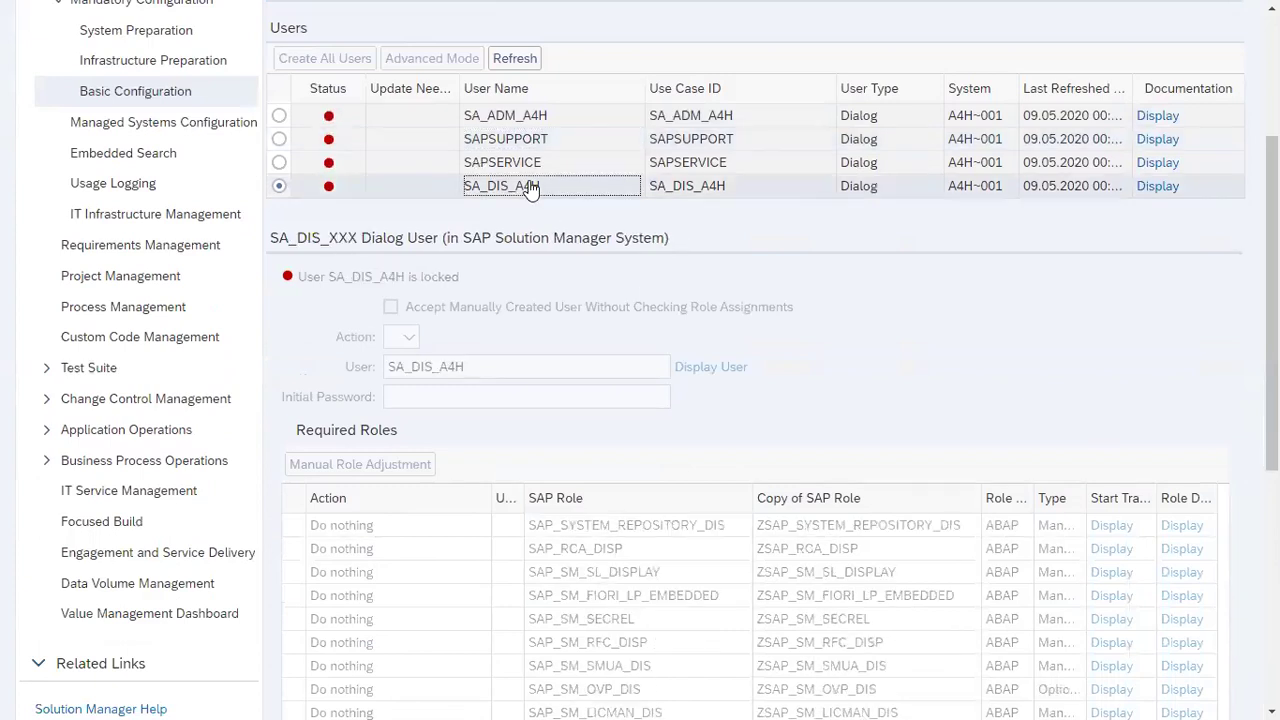
{"action": "scroll", "coordinate": [886, 151], "scroll_direction": "up", "scroll_amount": 3}
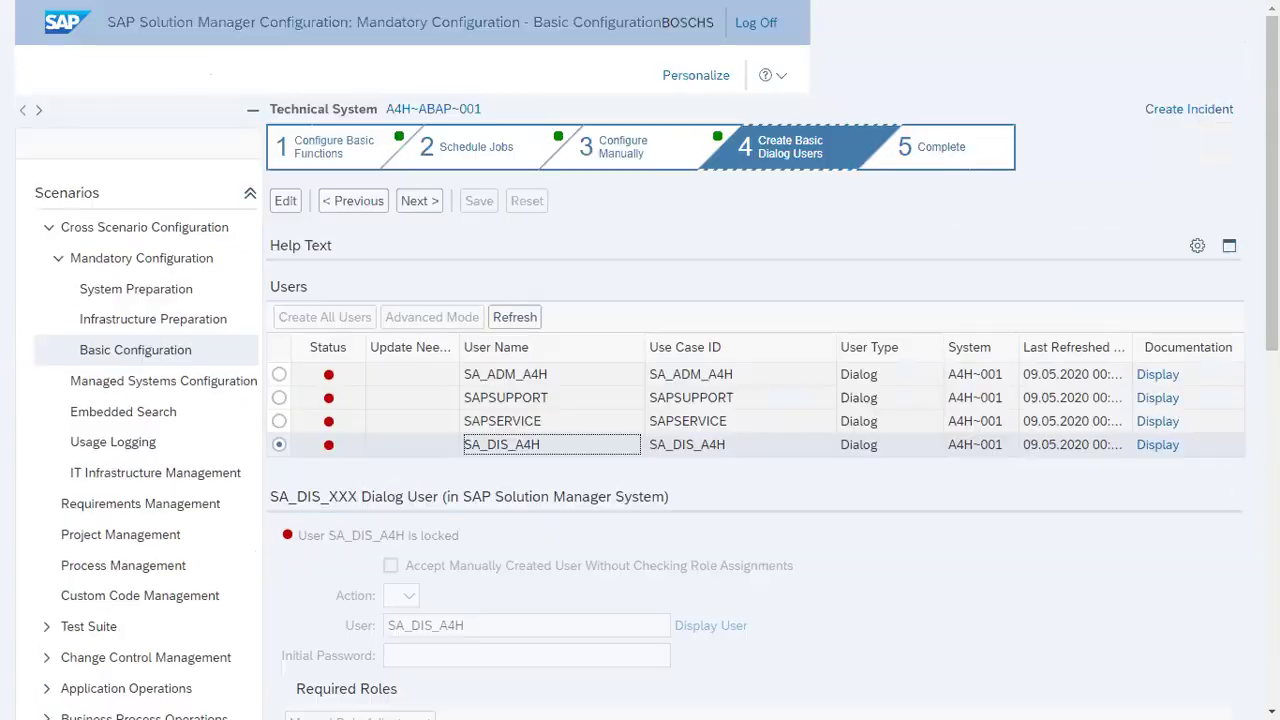
{"action": "scroll", "coordinate": [649, 360], "scroll_direction": "down", "scroll_amount": 3}
{"action": "scroll", "coordinate": [649, 360], "scroll_direction": "up", "scroll_amount": 3}
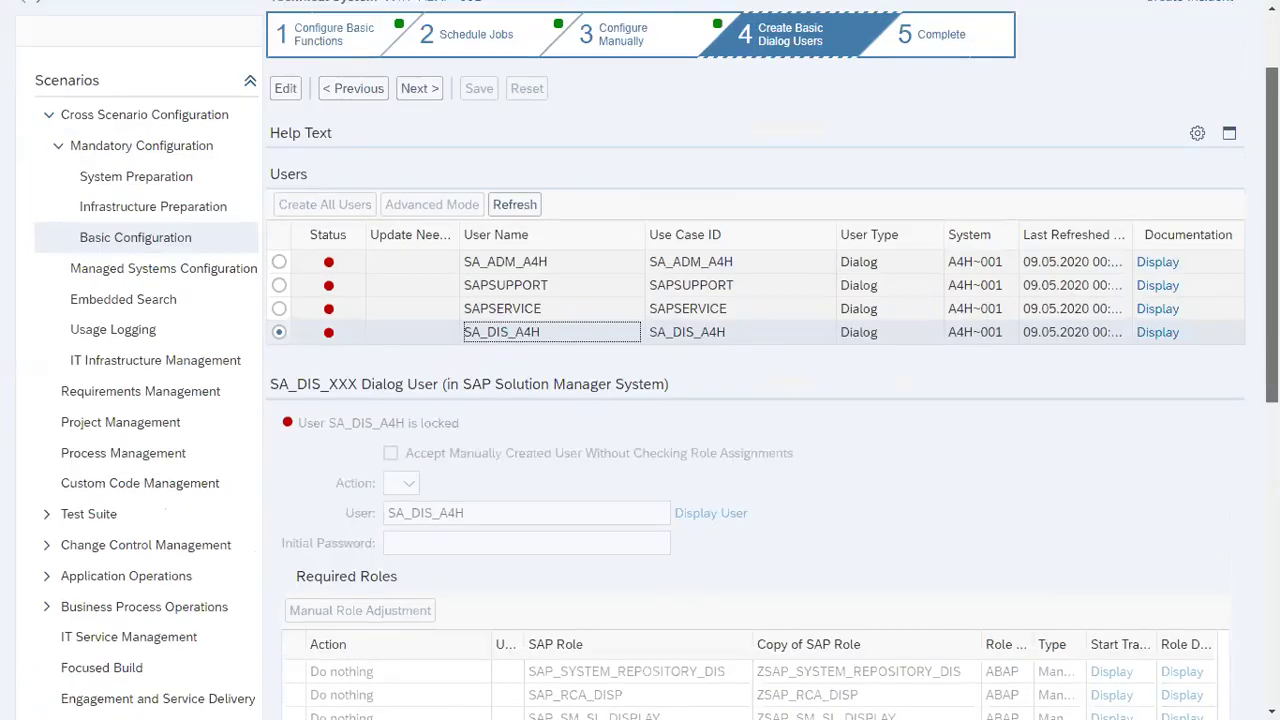
{"action": "left_click_drag", "start_coordinate": [1272, 200], "coordinate": [1272, 315]}
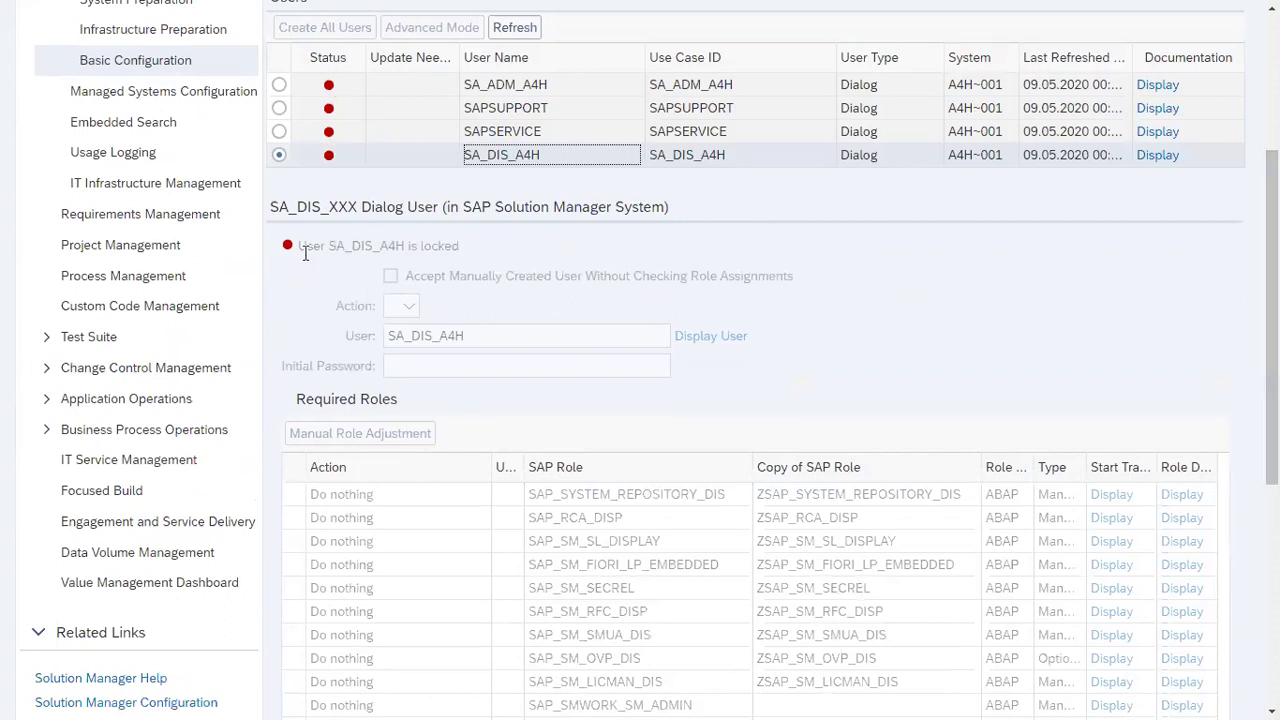
Examine the status indicator and status message of the SA_DIS_A4H dialog user
{"action": "left_click_drag", "start_coordinate": [305, 248], "coordinate": [489, 253]}
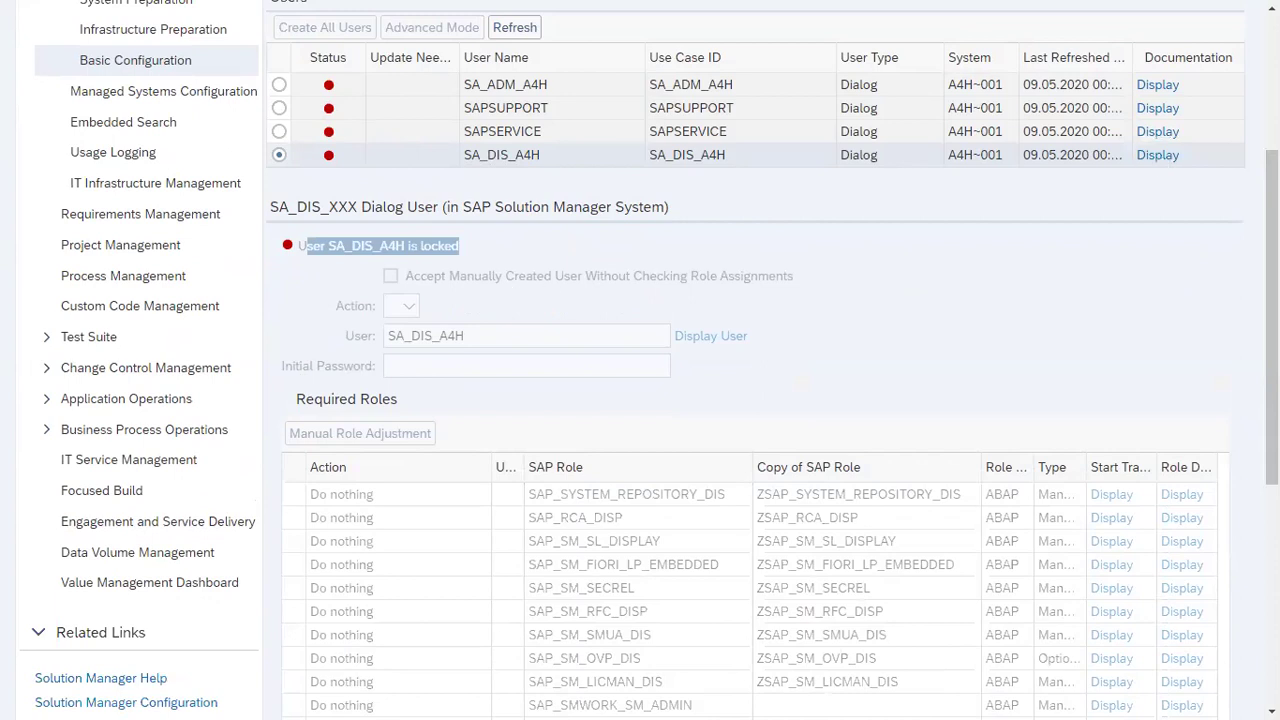
{"action": "scroll", "coordinate": [1271, 190], "scroll_direction": "up", "scroll_amount": 3}
{"action": "left_click_drag", "start_coordinate": [1271, 190], "coordinate": [1271, 207]}
{"action": "scroll", "coordinate": [645, 230], "scroll_direction": "down", "scroll_amount": 3}
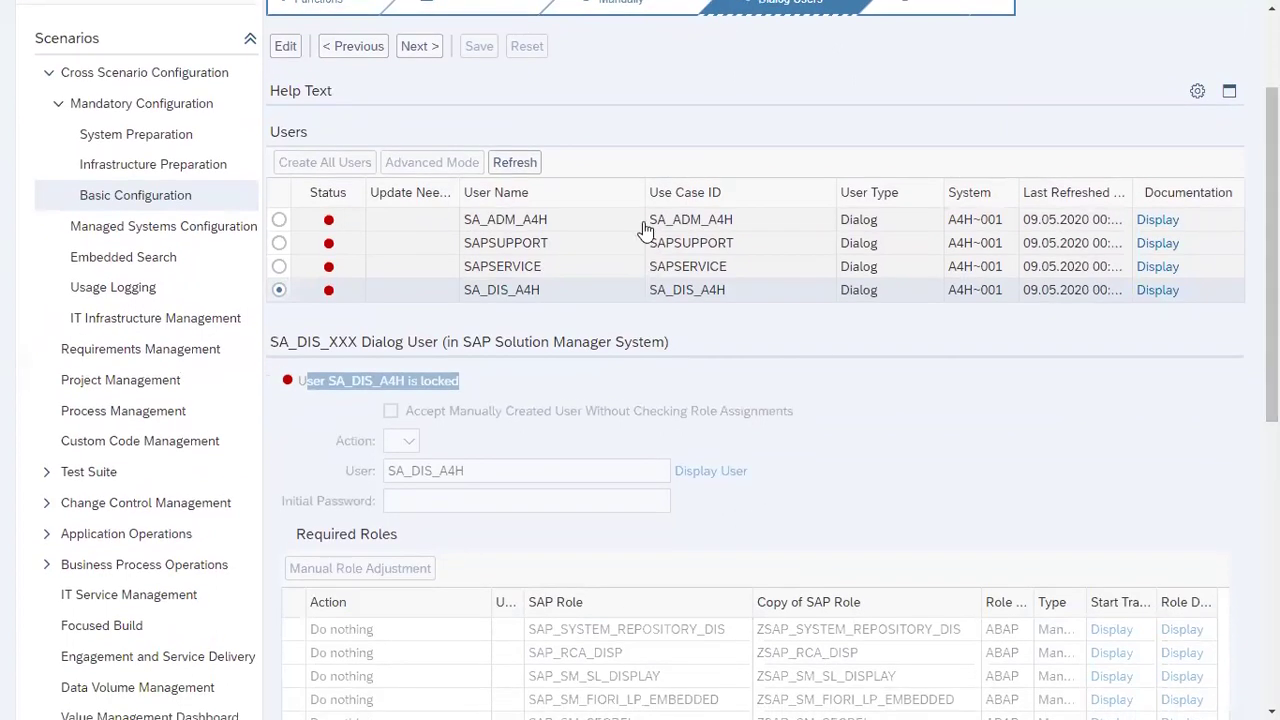
{"action": "left_click", "coordinate": [327, 291]}
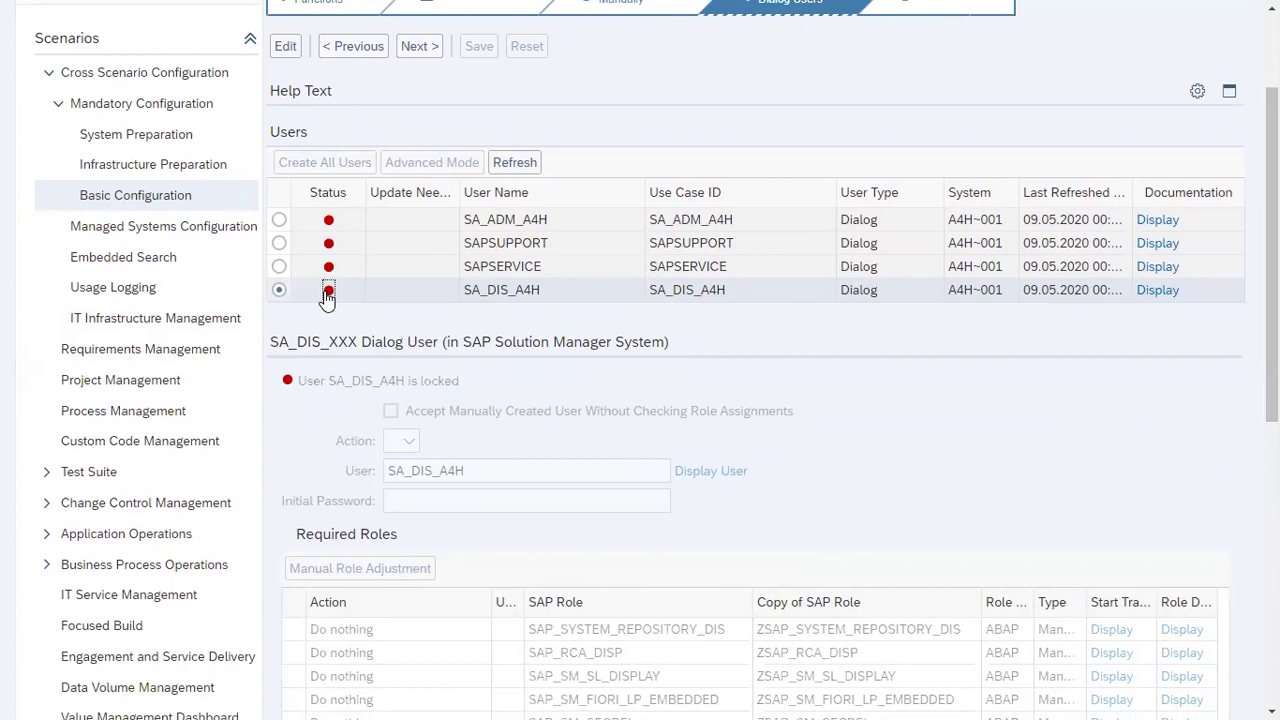
{"action": "left_click_drag", "start_coordinate": [298, 381], "coordinate": [463, 396]}
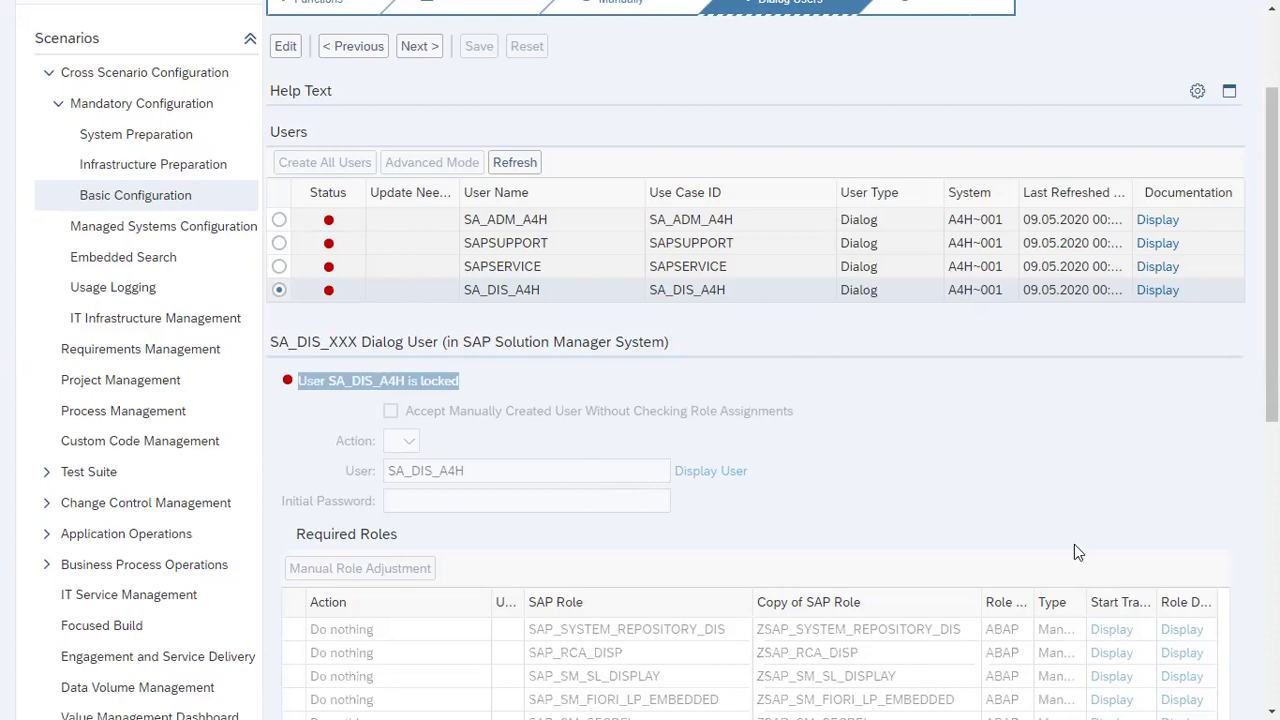
{"action": "left_click", "coordinate": [341, 390]}
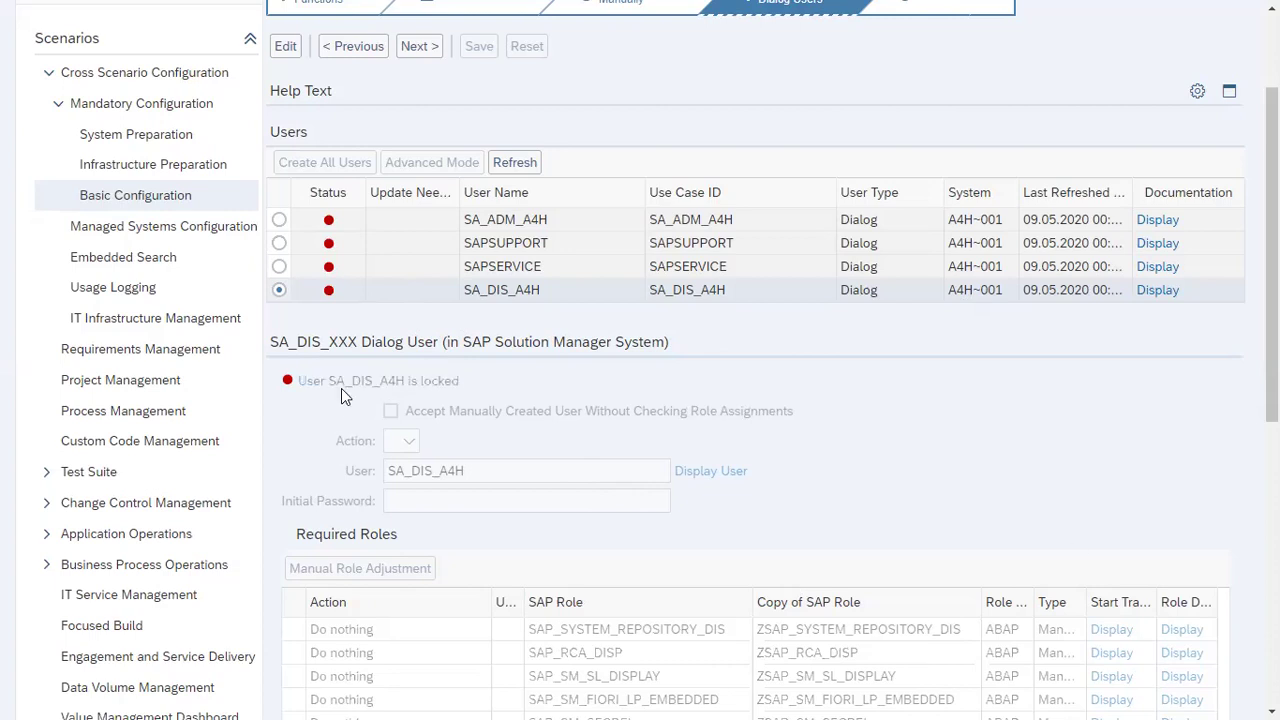
{"action": "left_click_drag", "start_coordinate": [302, 388], "coordinate": [493, 386]}
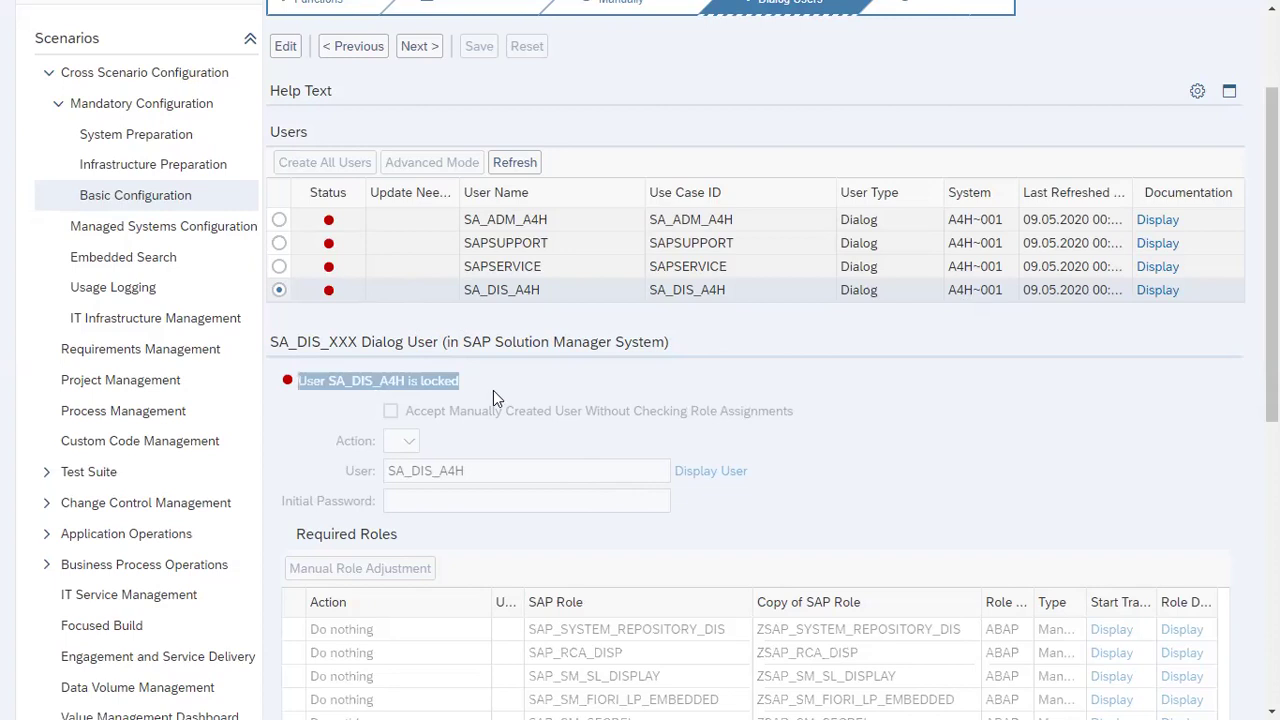
{"action": "left_click", "coordinate": [493, 392]}
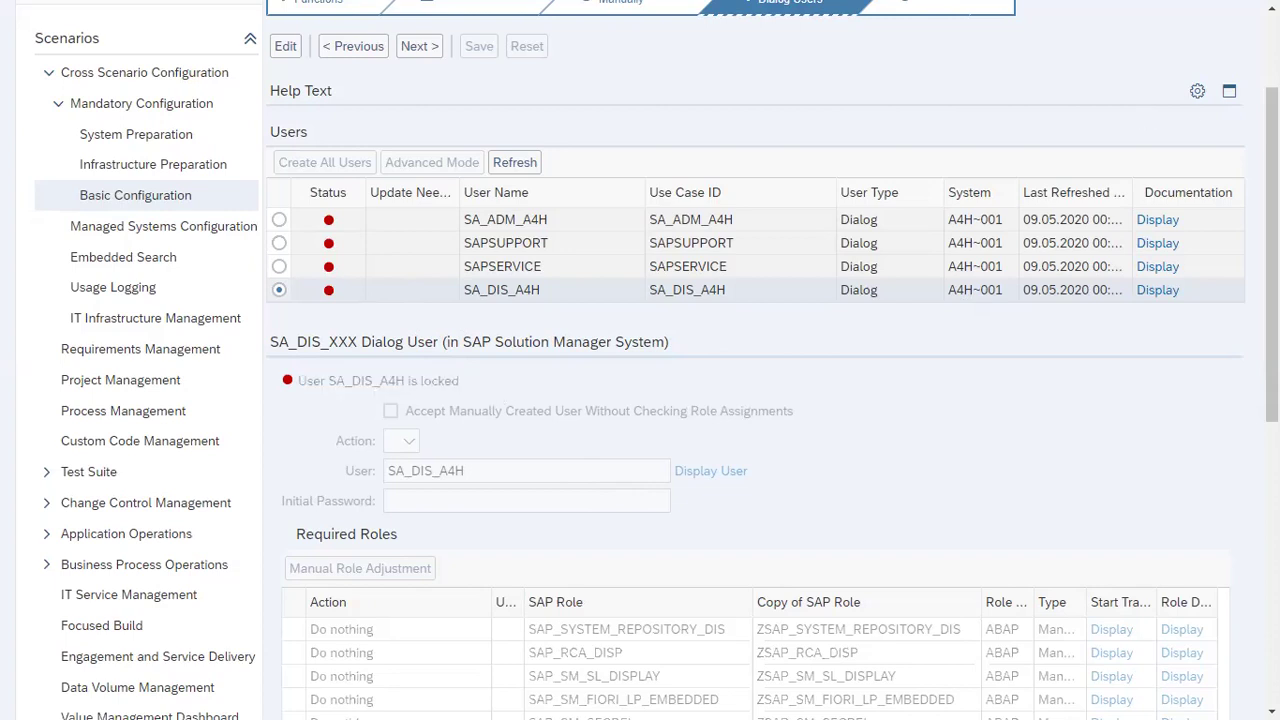
Advance from Create Basic Dialog Users to Complete, dismiss the message and finish the Basic Configuration scenario
{"action": "left_click", "coordinate": [1069, 198]}
{"action": "scroll", "coordinate": [640, 360], "scroll_direction": "up", "scroll_amount": 2}
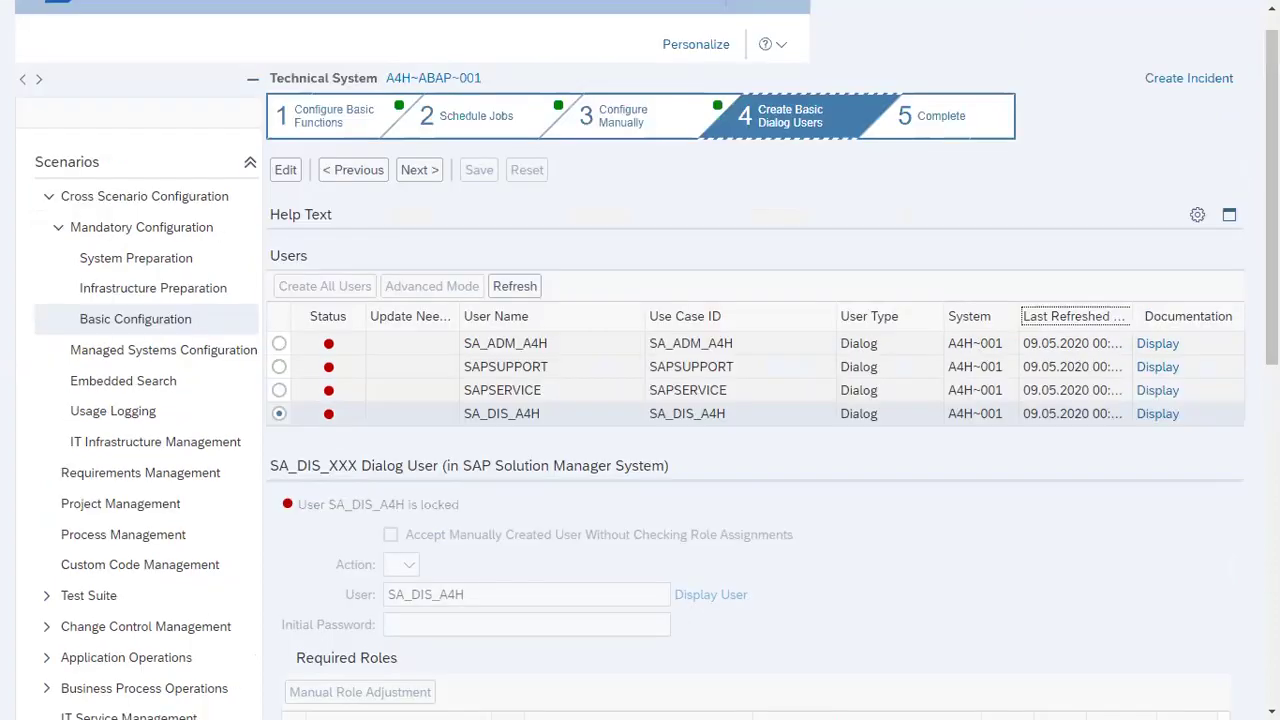
{"action": "scroll", "coordinate": [640, 360], "scroll_direction": "down", "scroll_amount": 1}
{"action": "scroll", "coordinate": [640, 360], "scroll_direction": "down", "scroll_amount": 1}
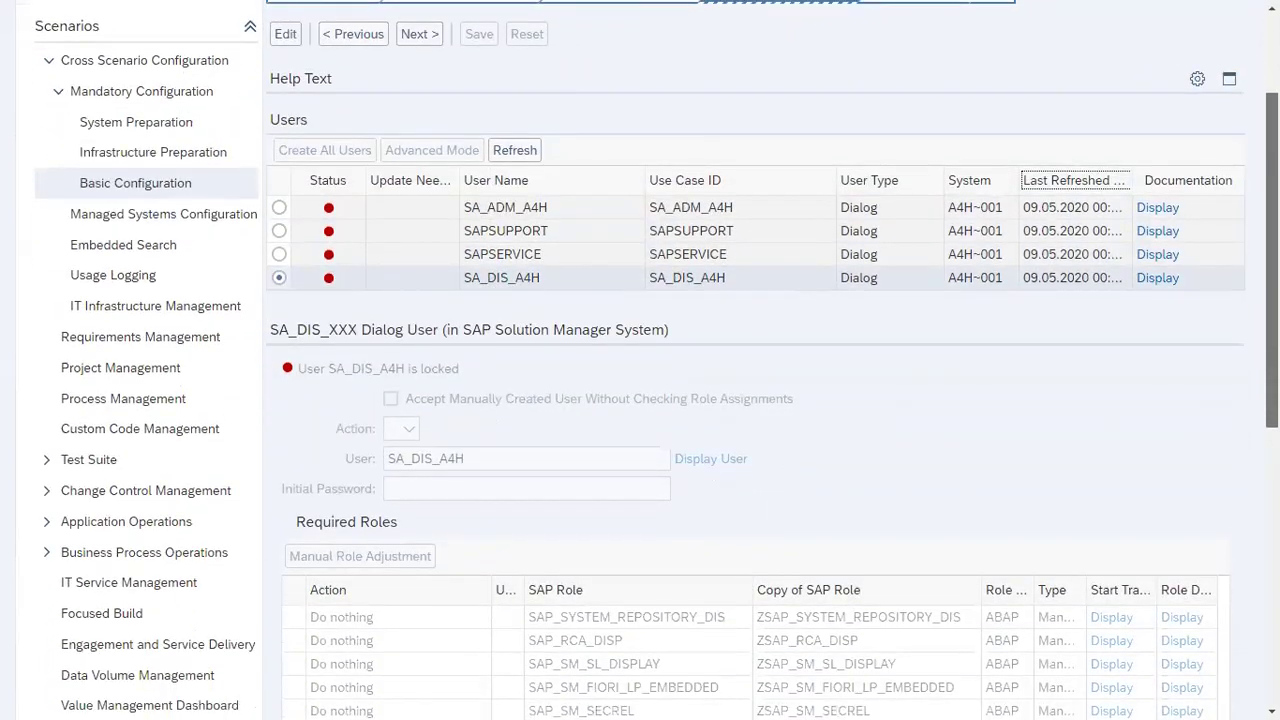
{"action": "scroll", "coordinate": [640, 360], "scroll_direction": "up", "scroll_amount": 2}
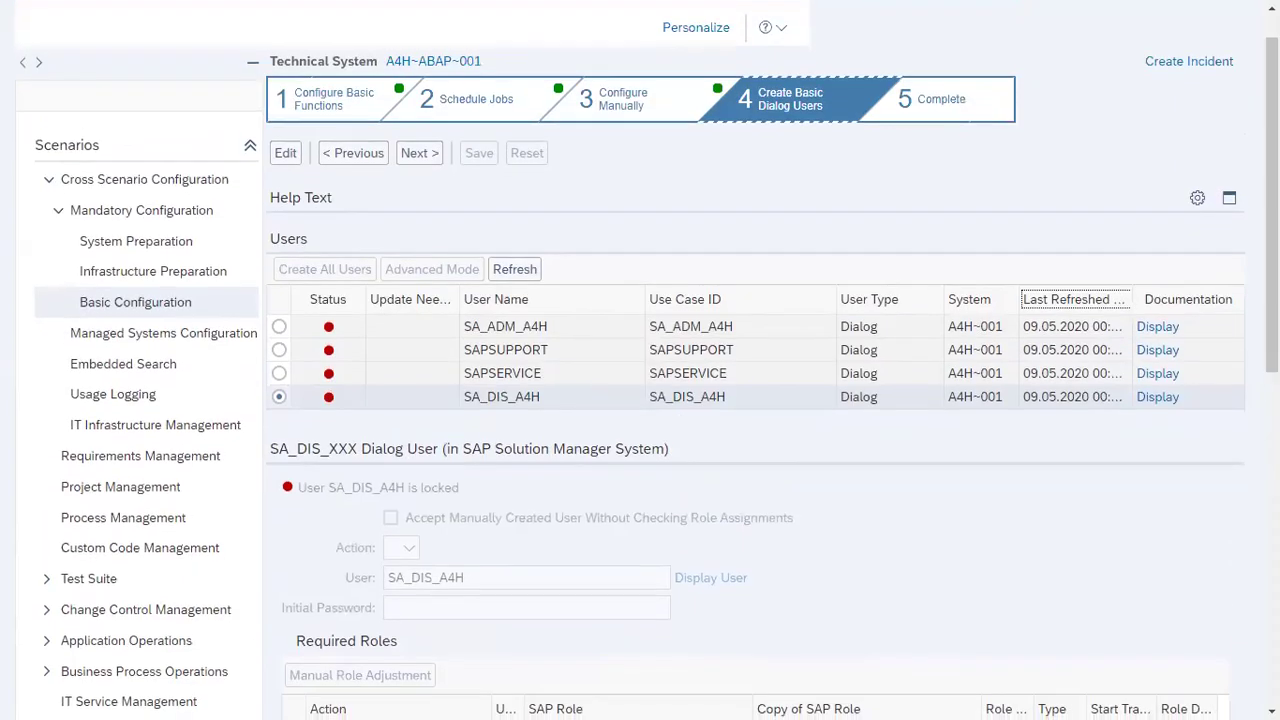
{"action": "left_click", "coordinate": [422, 155]}
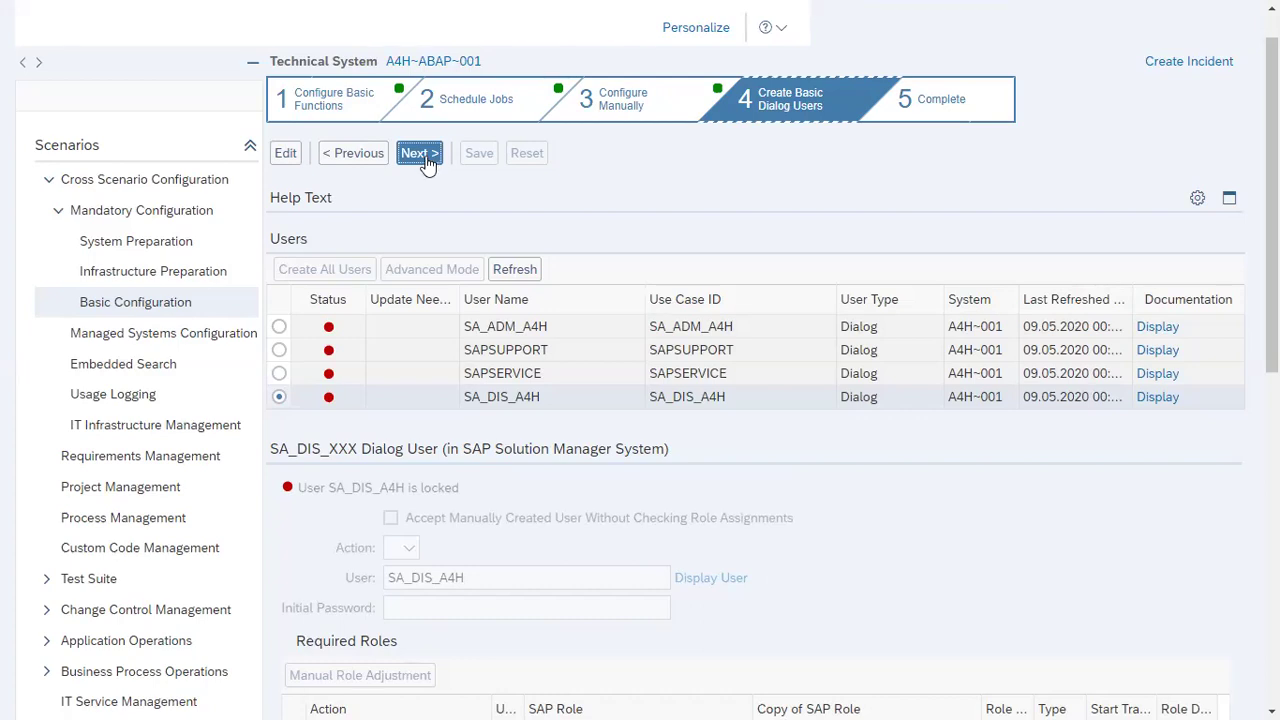
{"action": "left_click", "coordinate": [420, 153]}
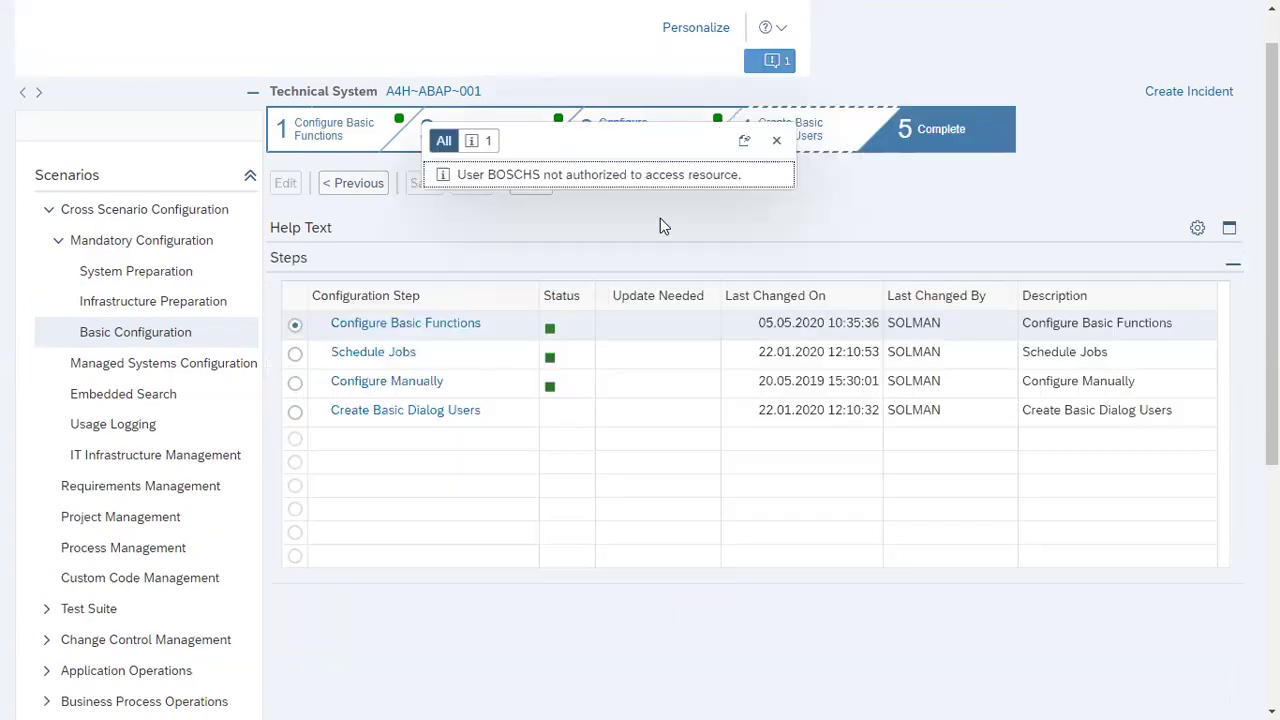
{"action": "left_click", "coordinate": [776, 146]}
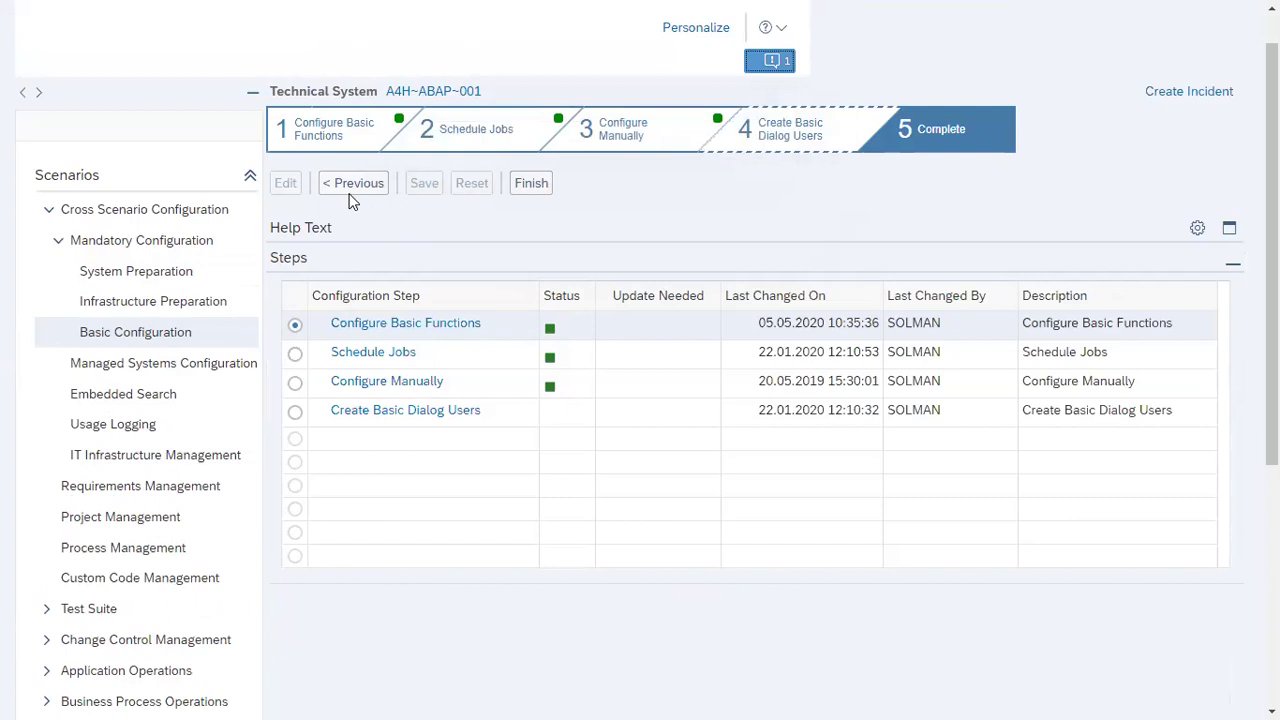
{"action": "left_click", "coordinate": [530, 187]}
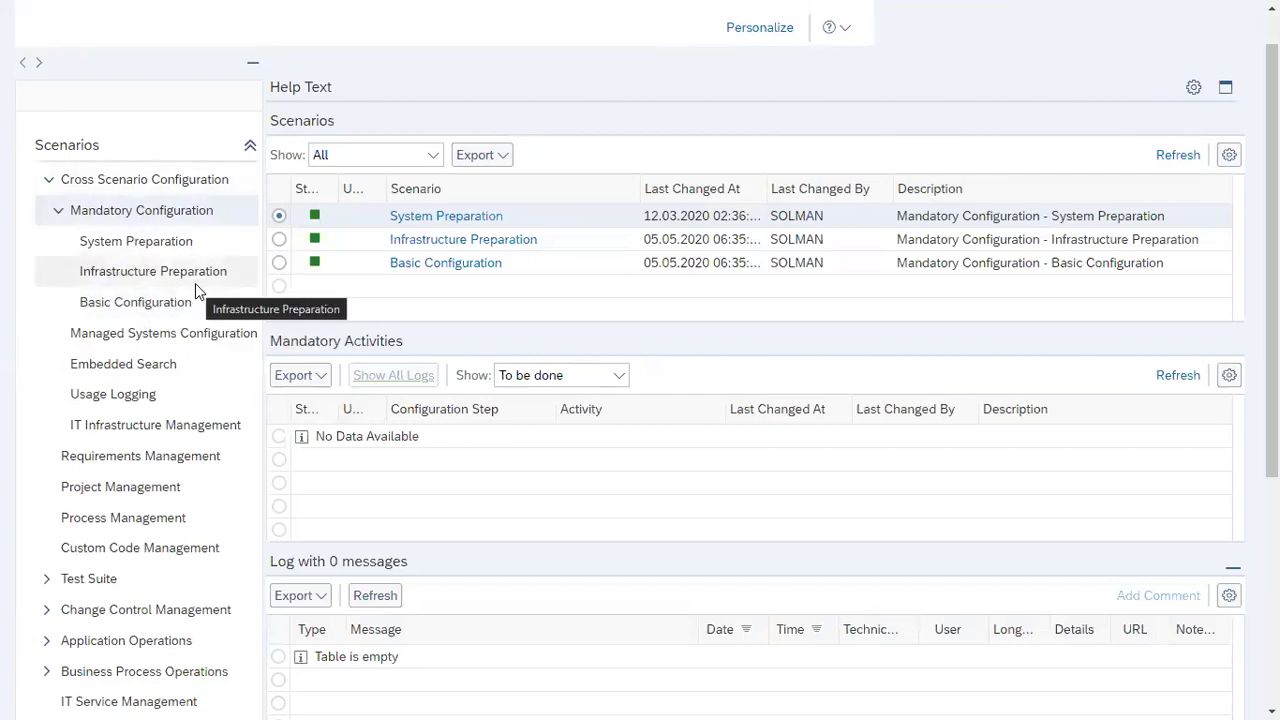
{"action": "left_click", "coordinate": [149, 303]}
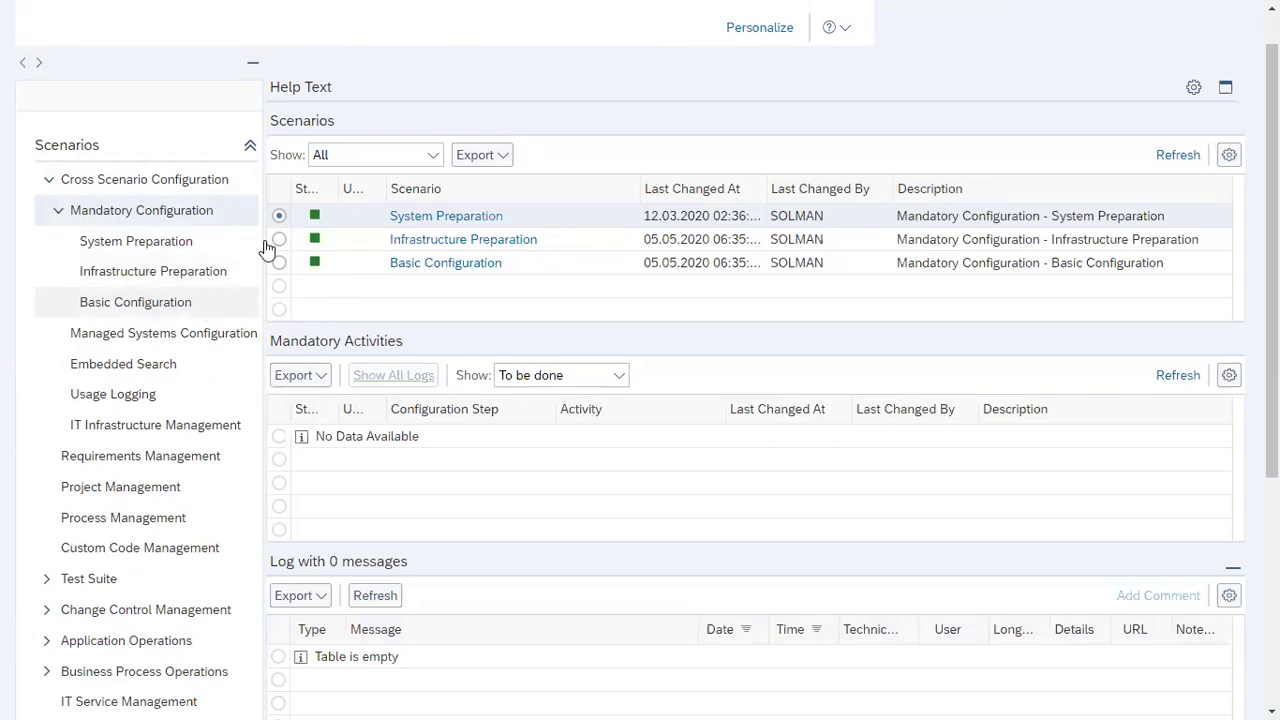